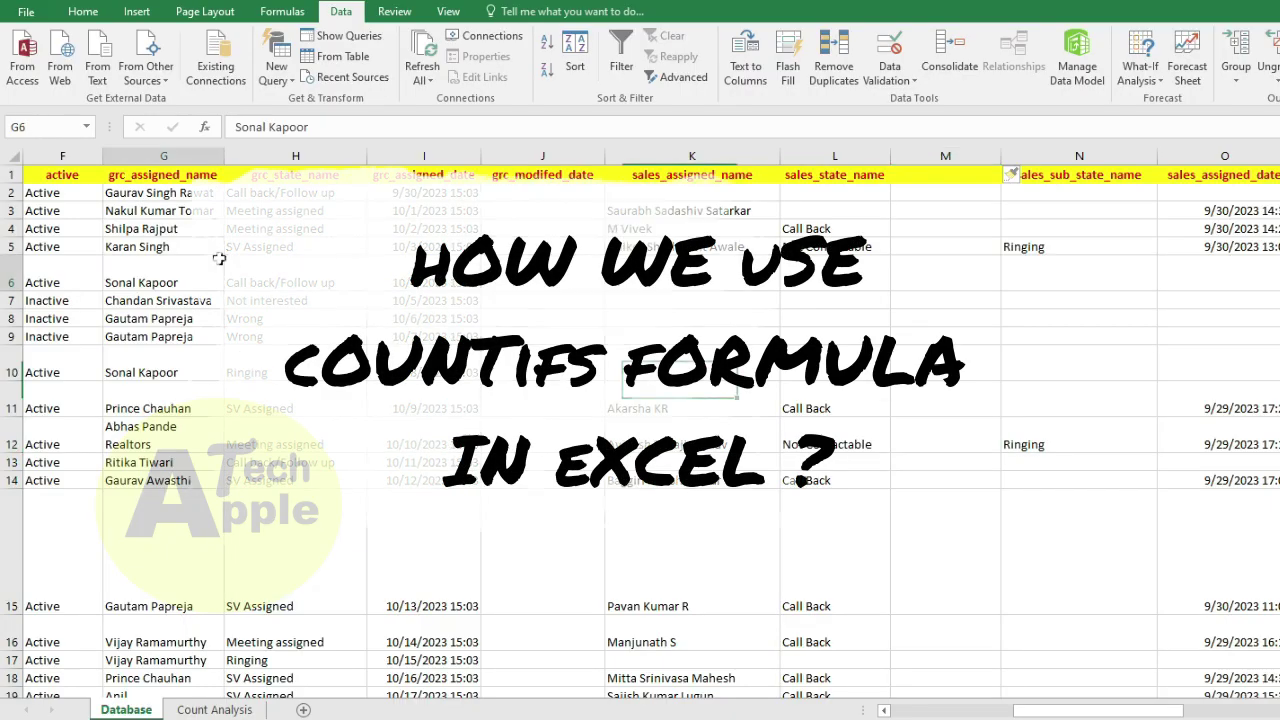
Step: Select the active status values F2 to F15 on the Database sheet
{"action": "key", "text": "Up"}
{"action": "key", "text": "Up"}
{"action": "key", "text": "Up"}
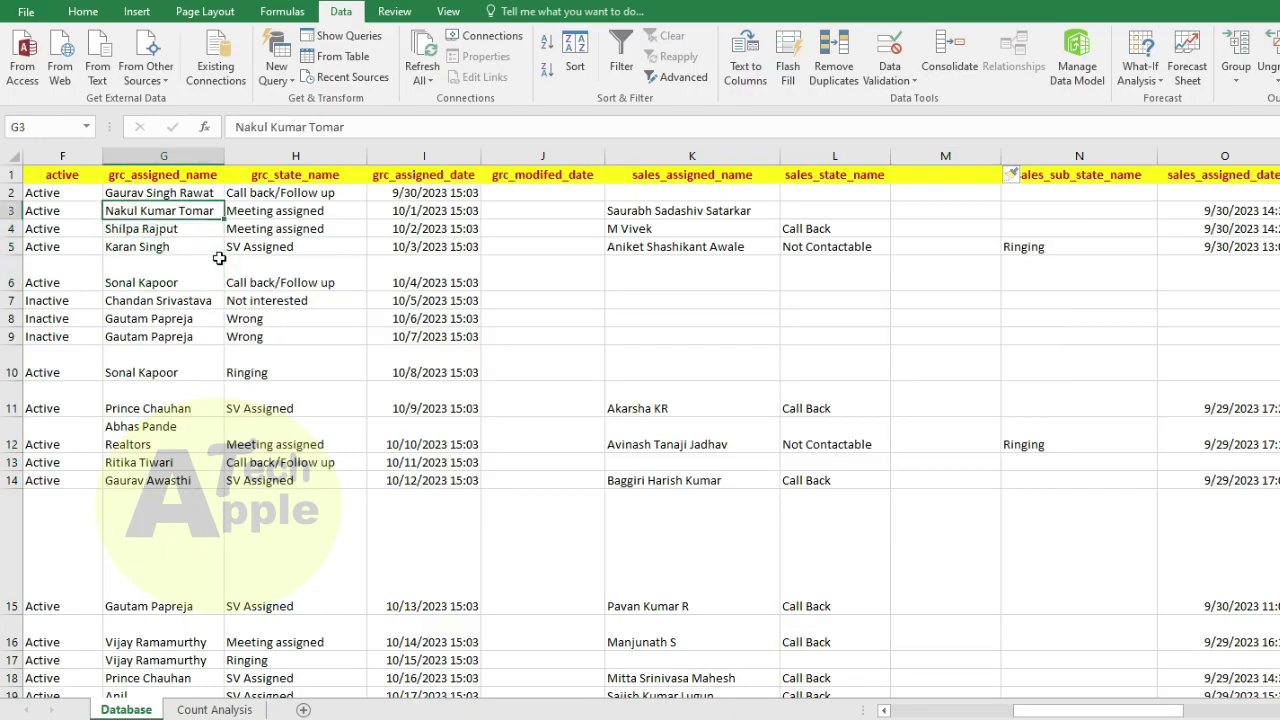
{"action": "key", "text": "Left"}
{"action": "key", "text": "Up"}
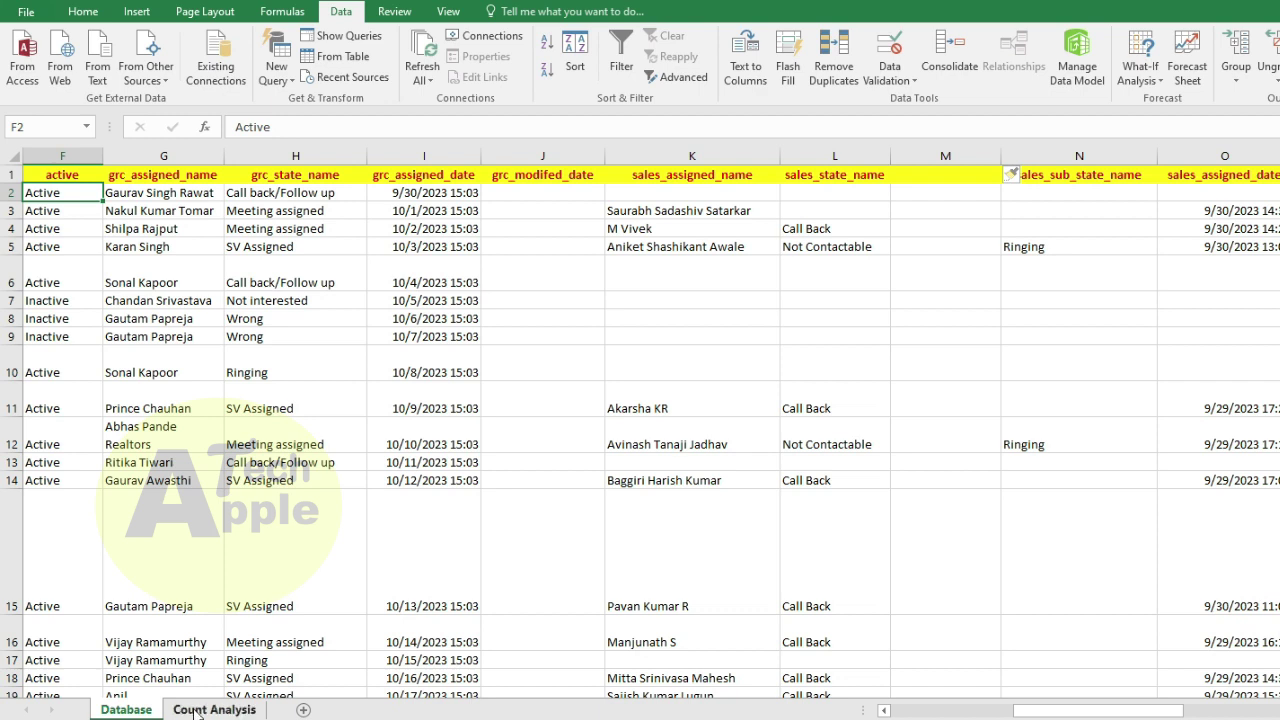
{"action": "left_click_drag", "start_coordinate": [70, 195], "coordinate": [60, 532]}
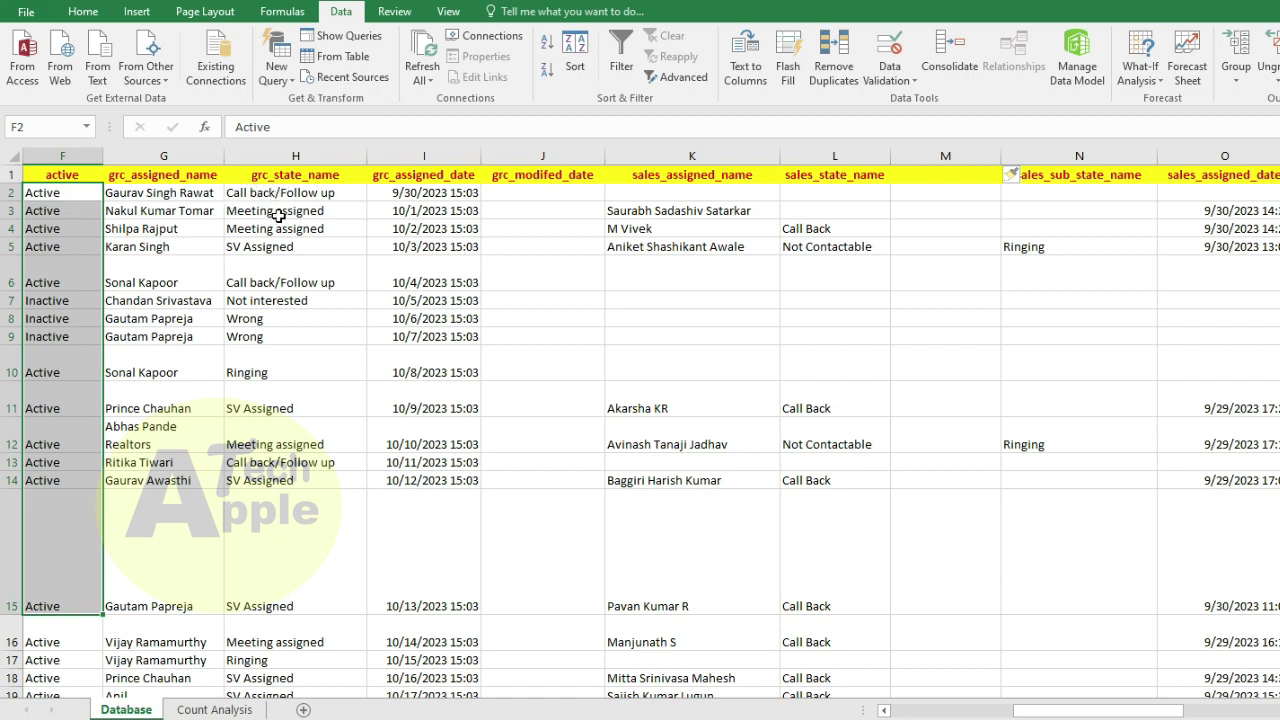
Step: Check the Meeting assigned and Not interested states, then show the Count Analysis sheet
{"action": "left_click", "coordinate": [275, 214]}
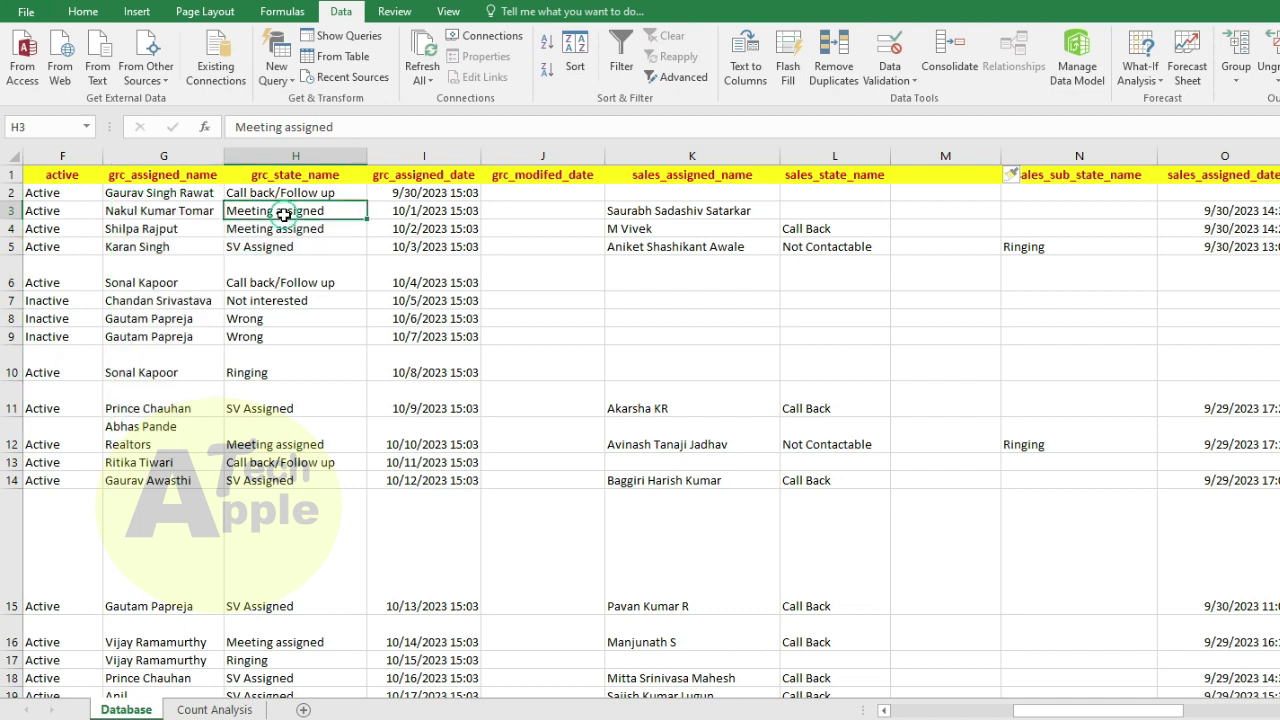
{"action": "left_click", "coordinate": [286, 300]}
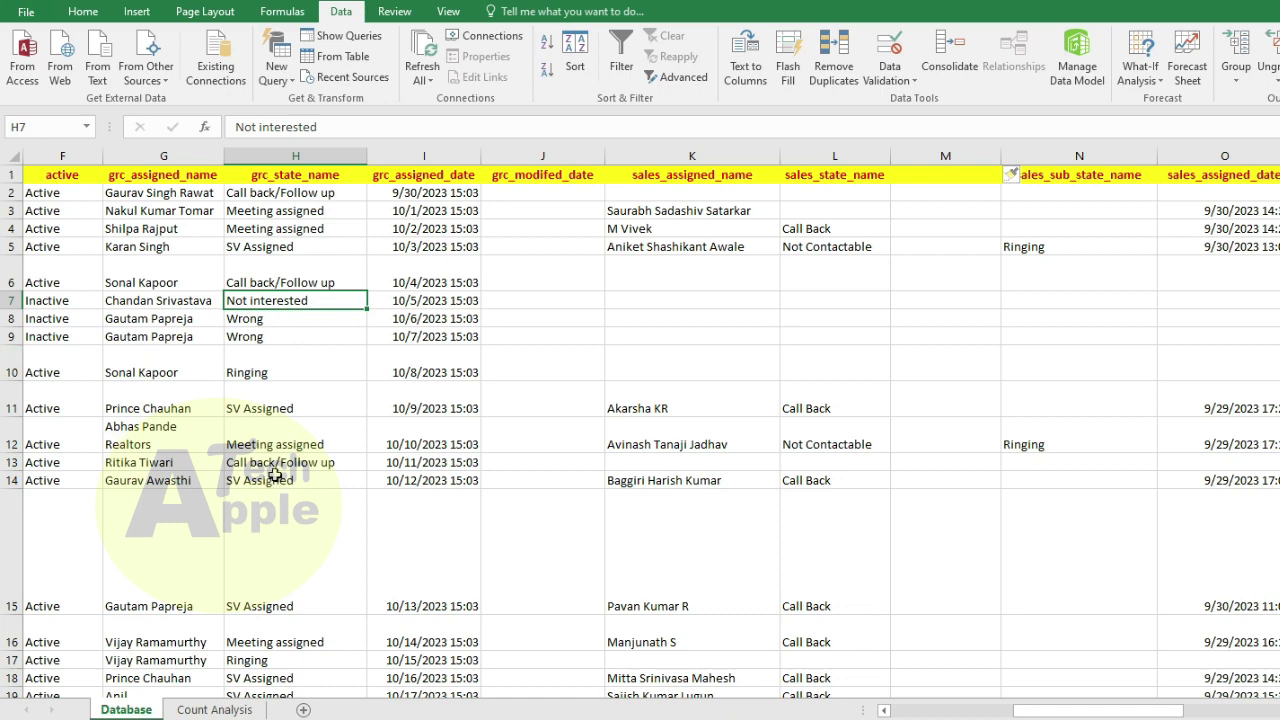
{"action": "left_click", "coordinate": [200, 709]}
{"action": "scroll", "coordinate": [229, 276], "scroll_direction": "up", "scroll_amount": 7}
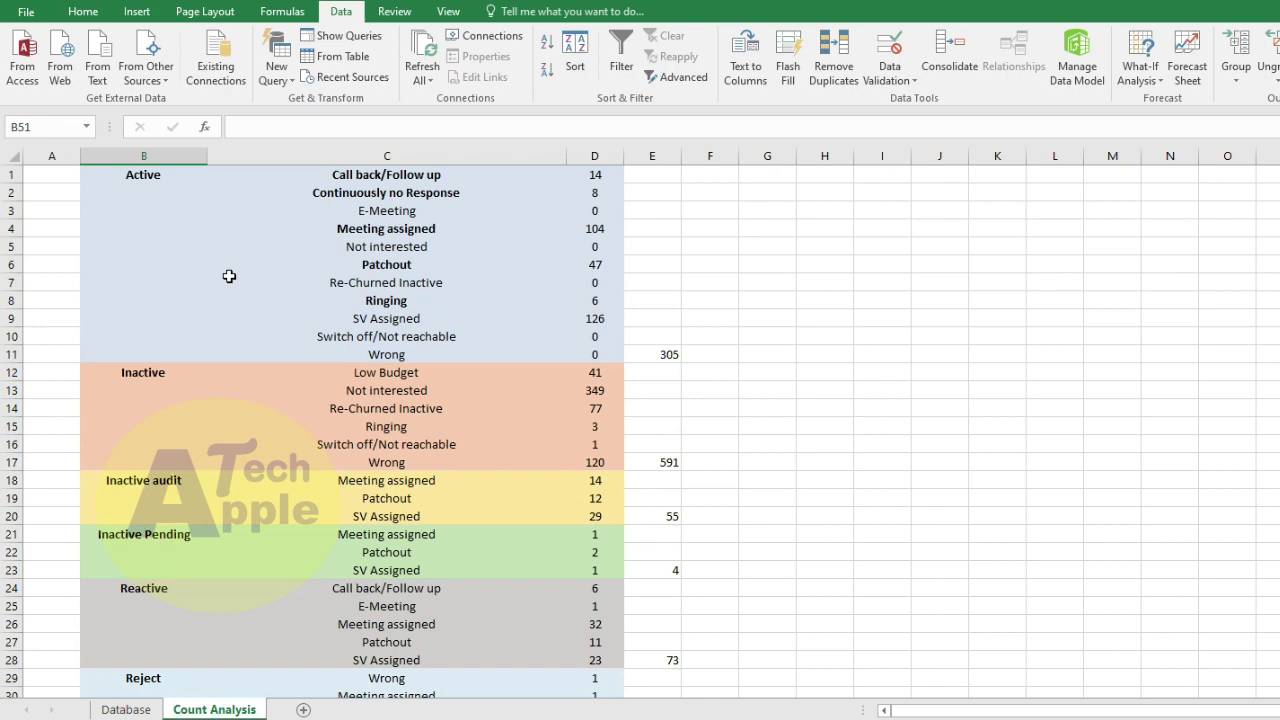
Step: Inspect the COUNTIFS formula counting Call back/Follow up in D1, then go back to Database
{"action": "left_click", "coordinate": [166, 178]}
{"action": "key", "text": "Right"}
{"action": "key", "text": "Left"}
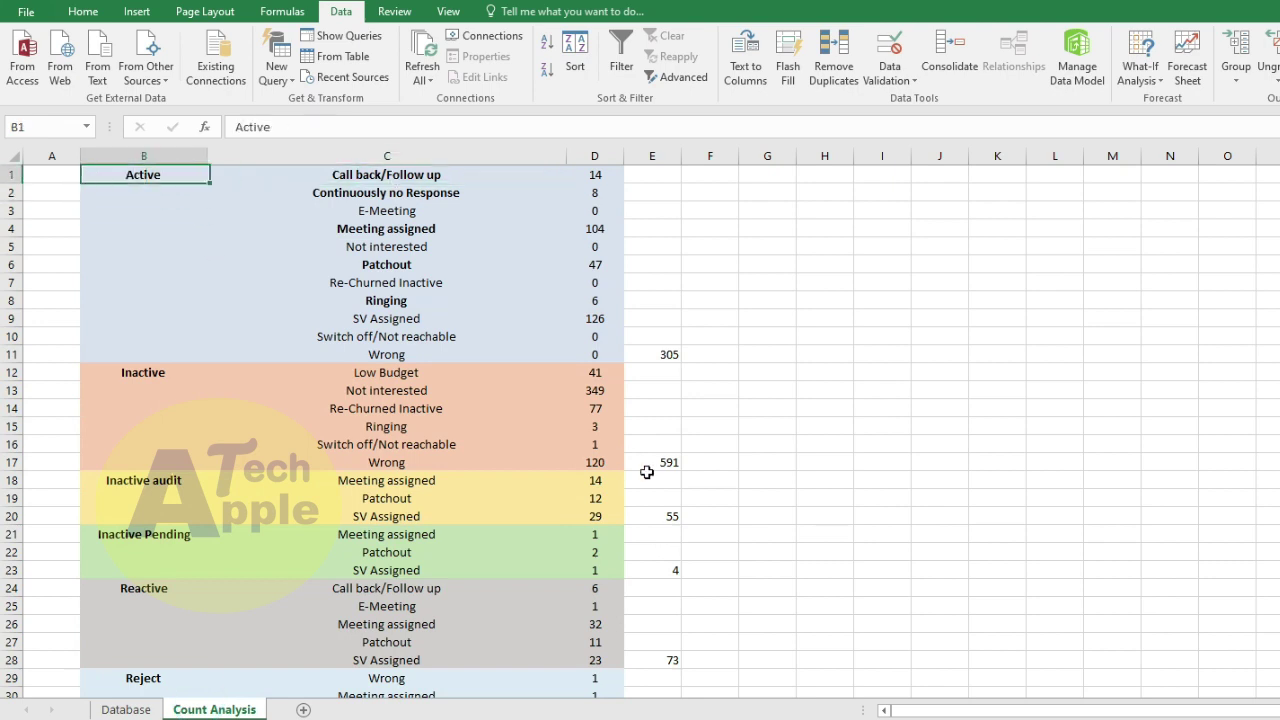
{"action": "key", "text": "Right"}
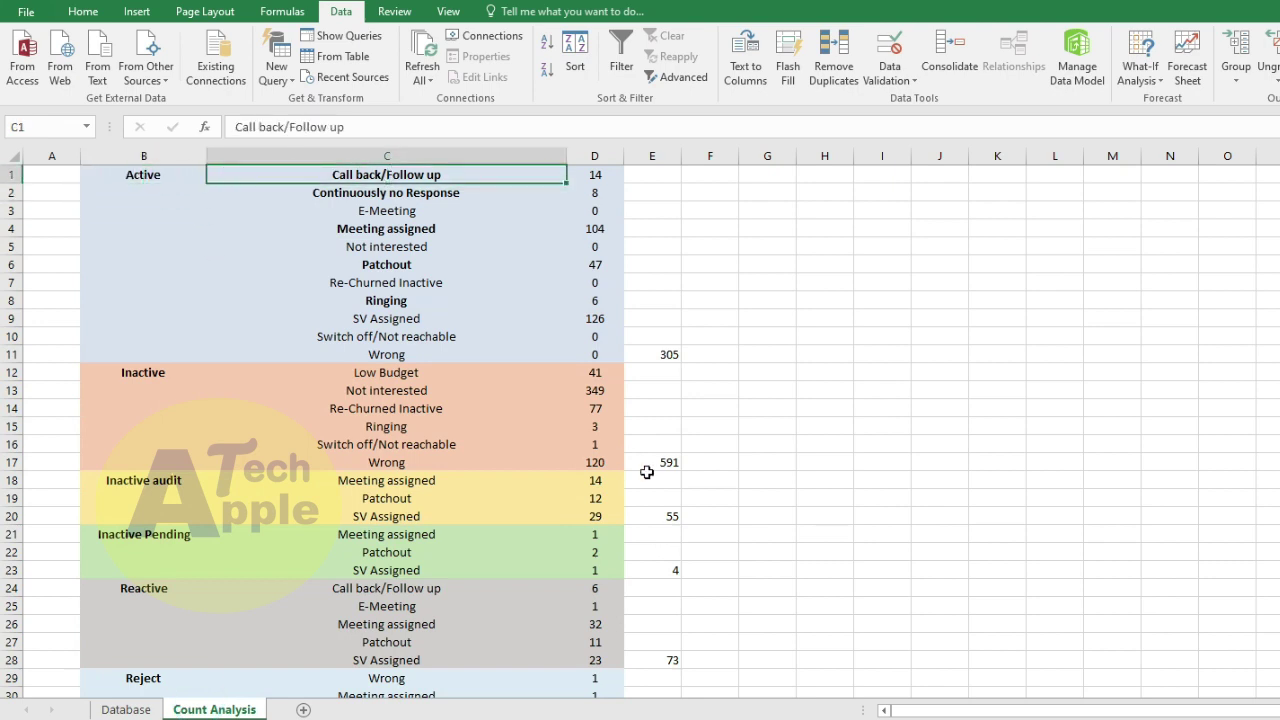
{"action": "key", "text": "Right"}
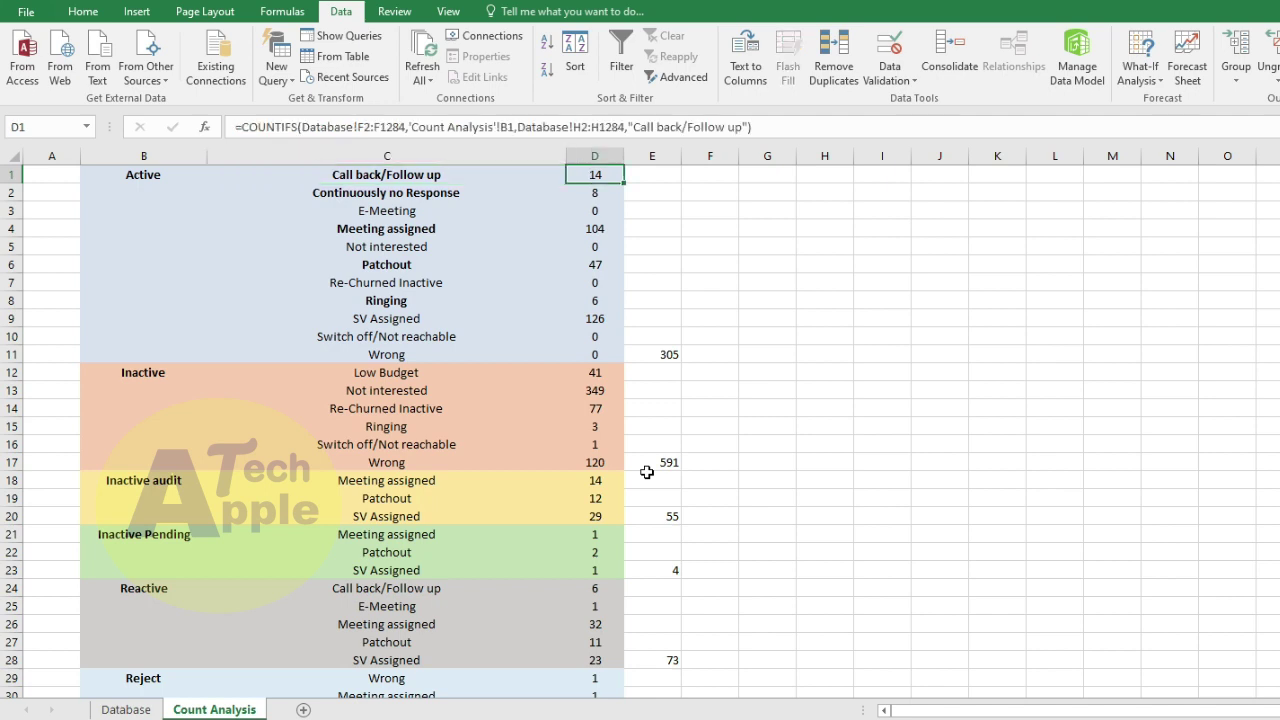
{"action": "key", "text": "Down"}
{"action": "key", "text": "Up"}
{"action": "left_click", "coordinate": [125, 709]}
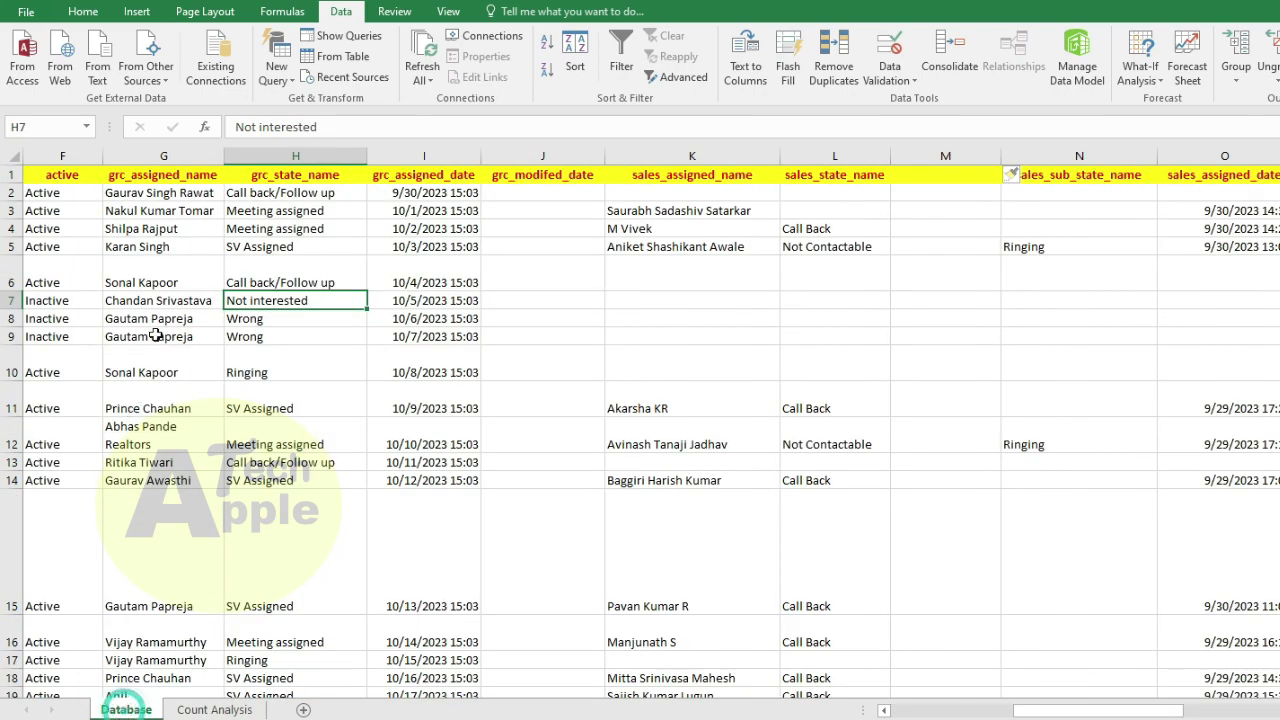
Step: Turn on header filters and filter the active column to Active only
{"action": "key", "text": "ctrl+shift+l"}
{"action": "left_click", "coordinate": [94, 175]}
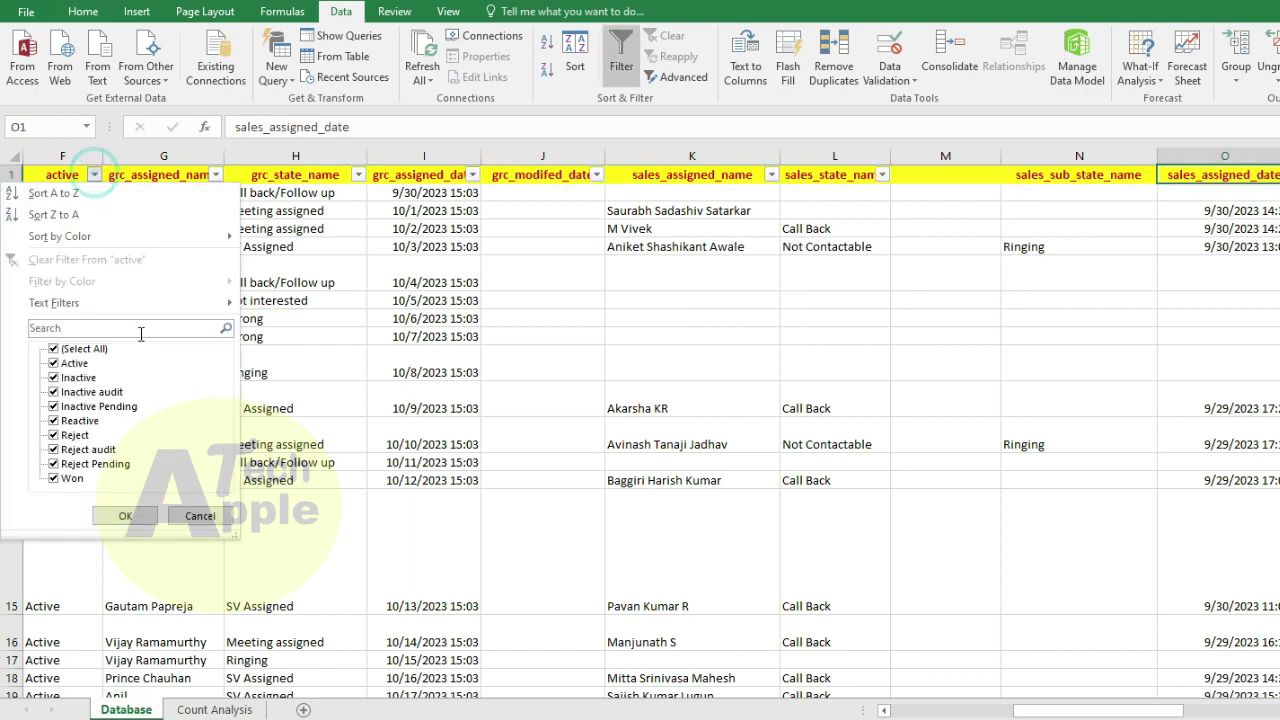
{"action": "left_click", "coordinate": [54, 348]}
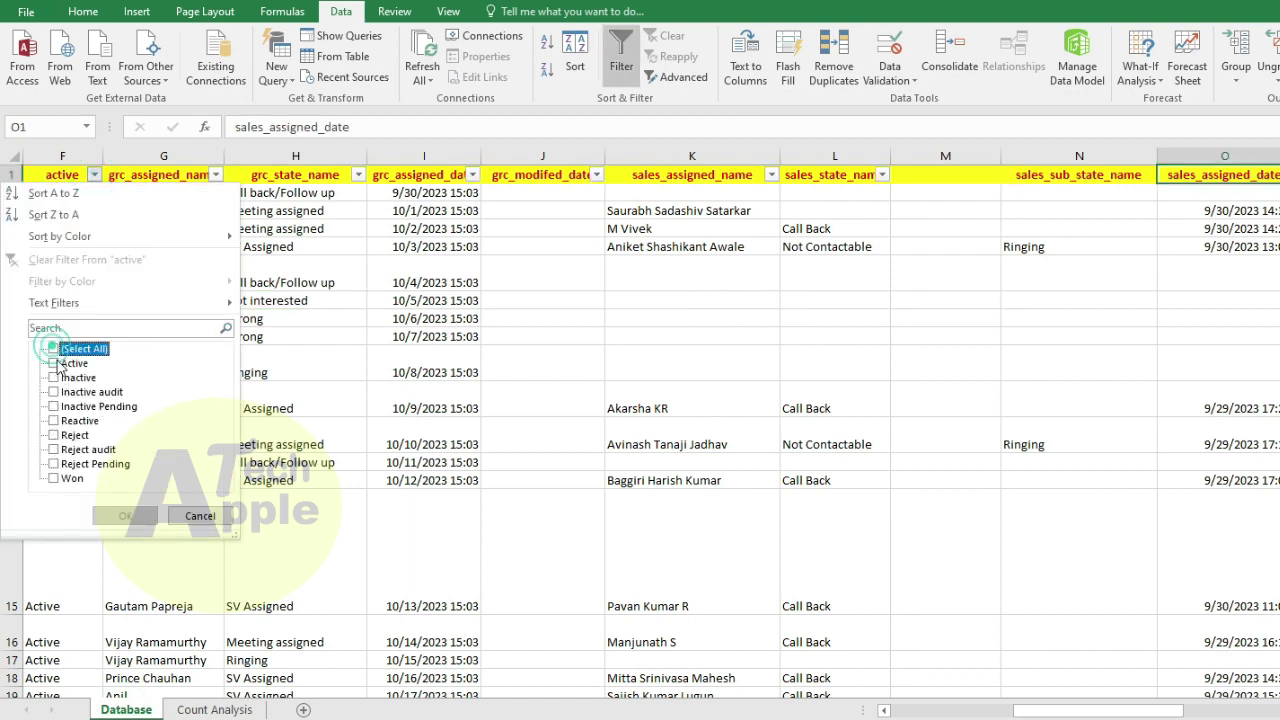
{"action": "left_click", "coordinate": [54, 363]}
{"action": "left_click", "coordinate": [128, 516]}
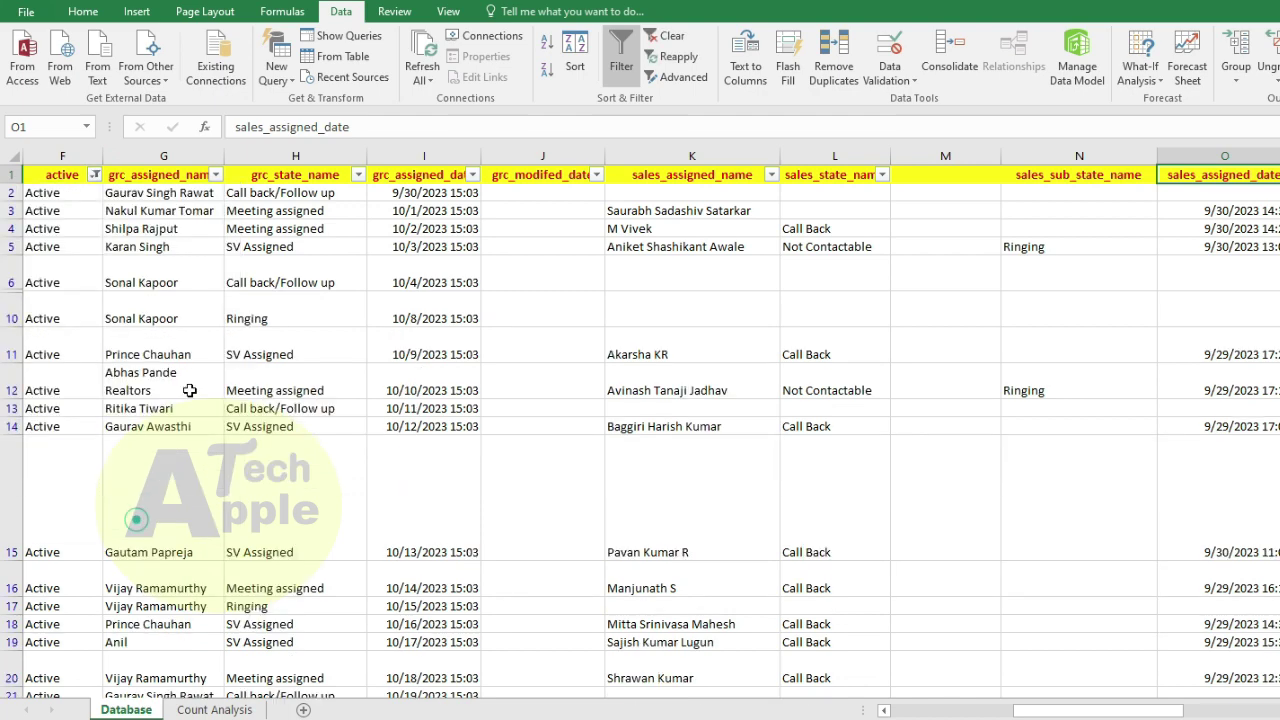
Step: Glance at the grc_state_name filter values, then open D1's formula on Count Analysis
{"action": "left_click", "coordinate": [355, 175]}
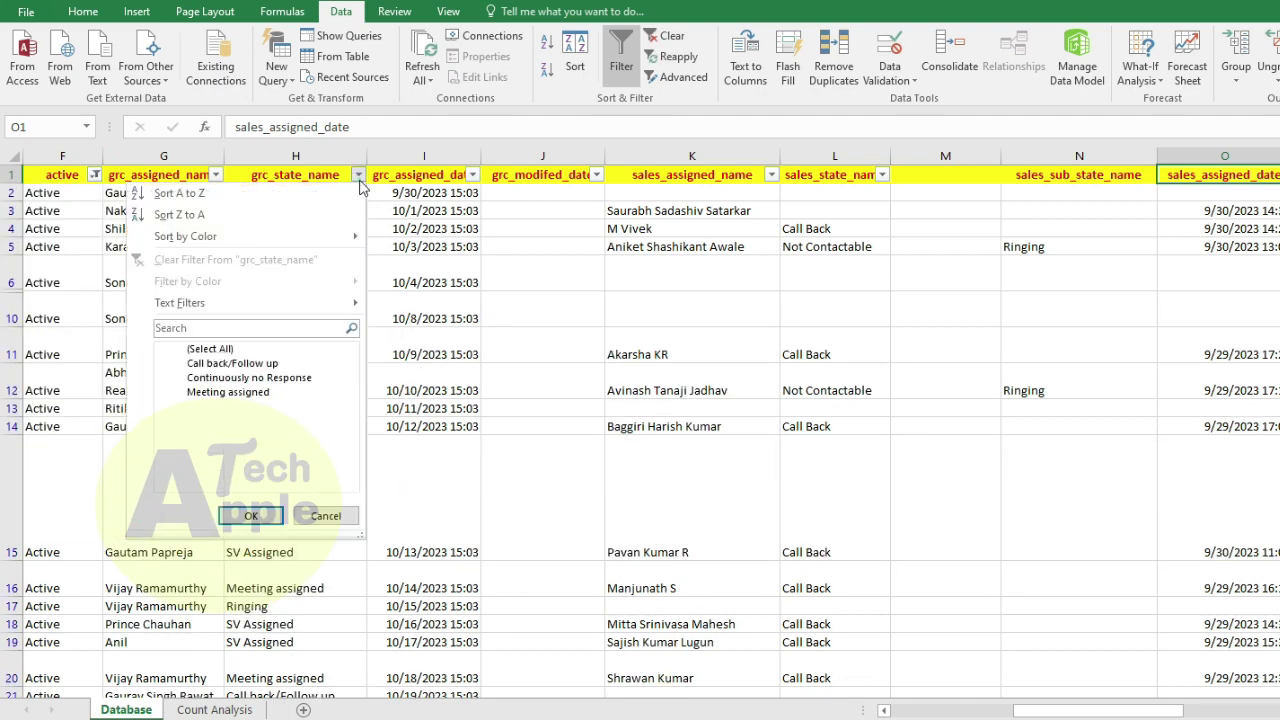
{"action": "left_click", "coordinate": [277, 517]}
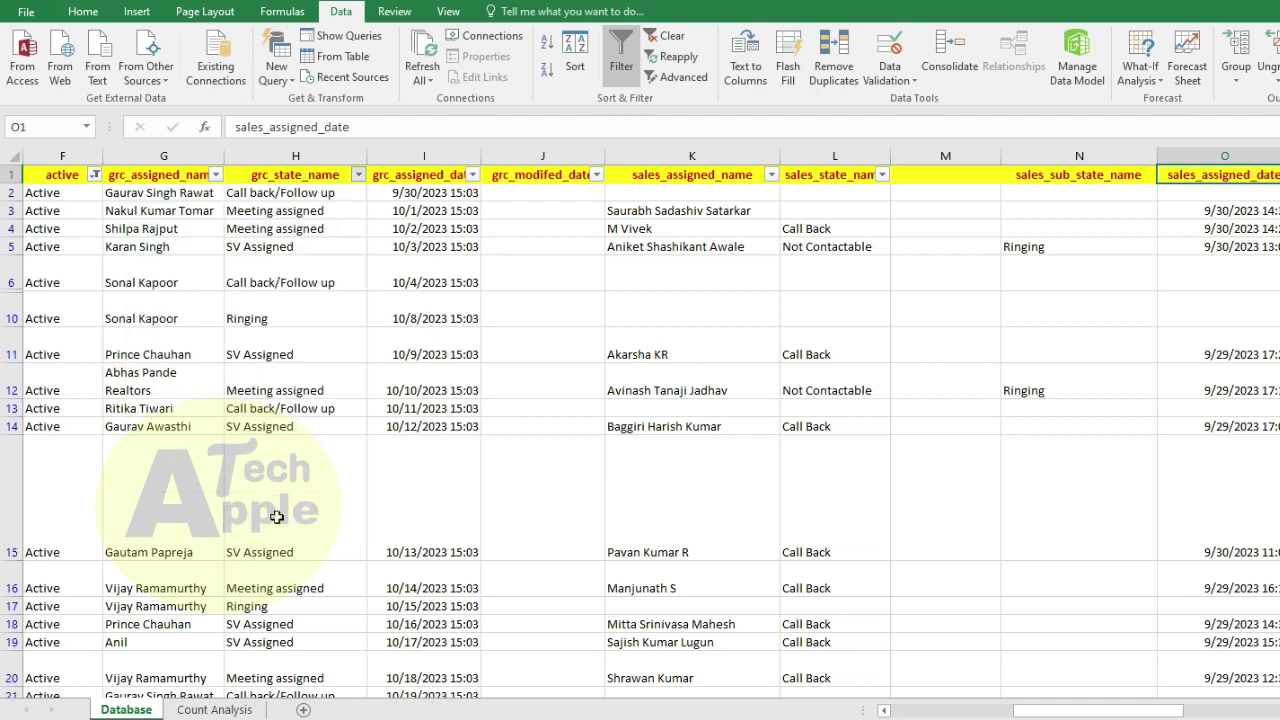
{"action": "left_click", "coordinate": [214, 709]}
{"action": "key", "text": "F2"}
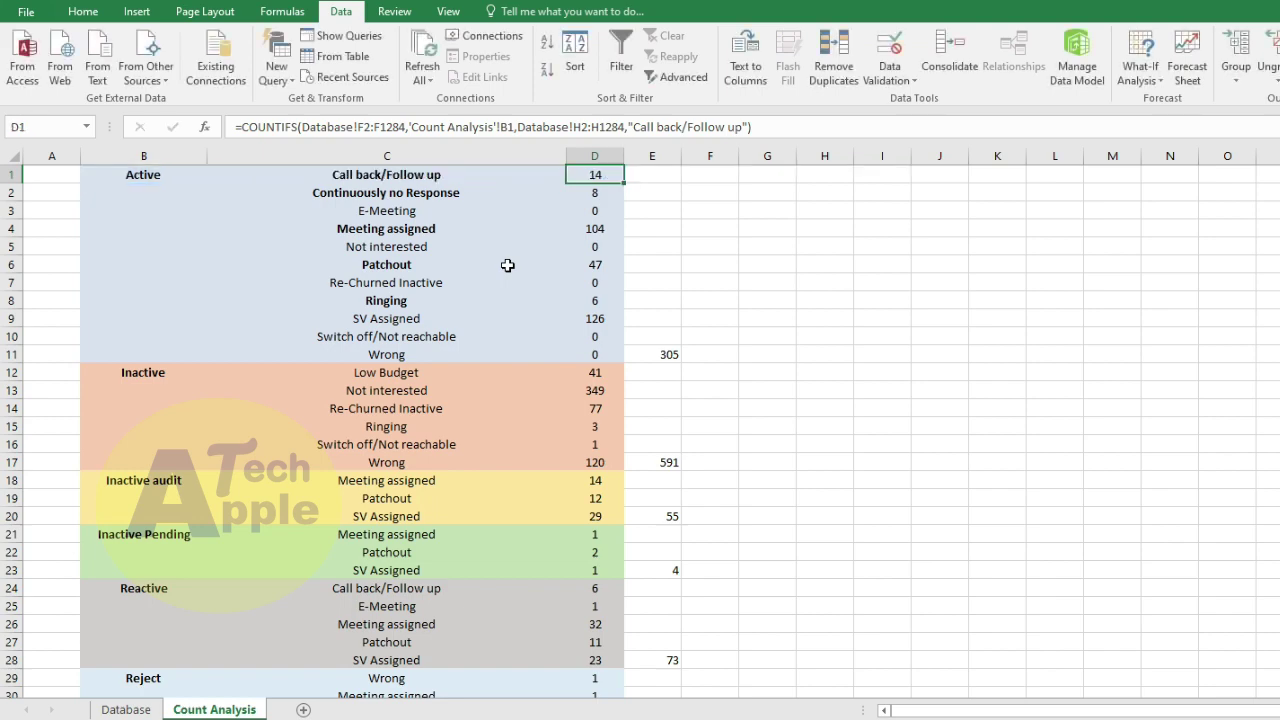
Step: Commit D1 unchanged and check the 1284 SUM total in E42
{"action": "key", "text": "ctrl+Return"}
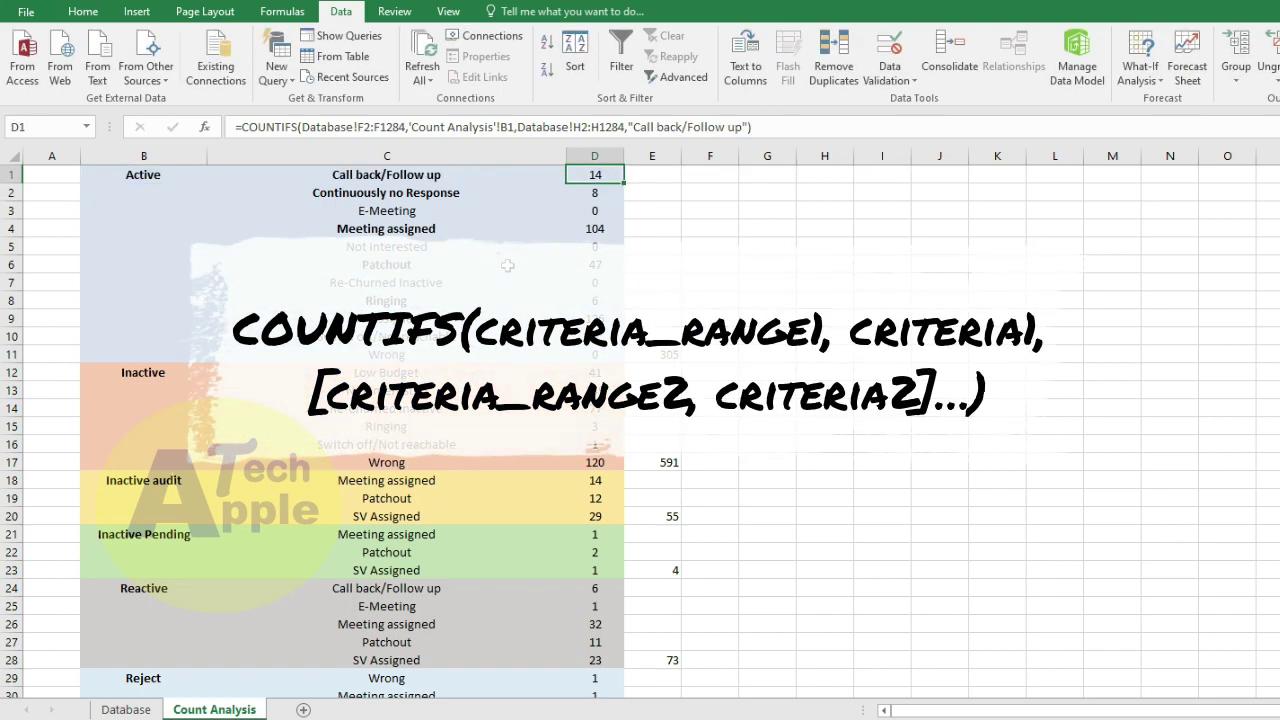
{"action": "scroll", "coordinate": [650, 480], "scroll_direction": "down", "scroll_amount": 4}
{"action": "scroll", "coordinate": [654, 540], "scroll_direction": "down", "scroll_amount": 4}
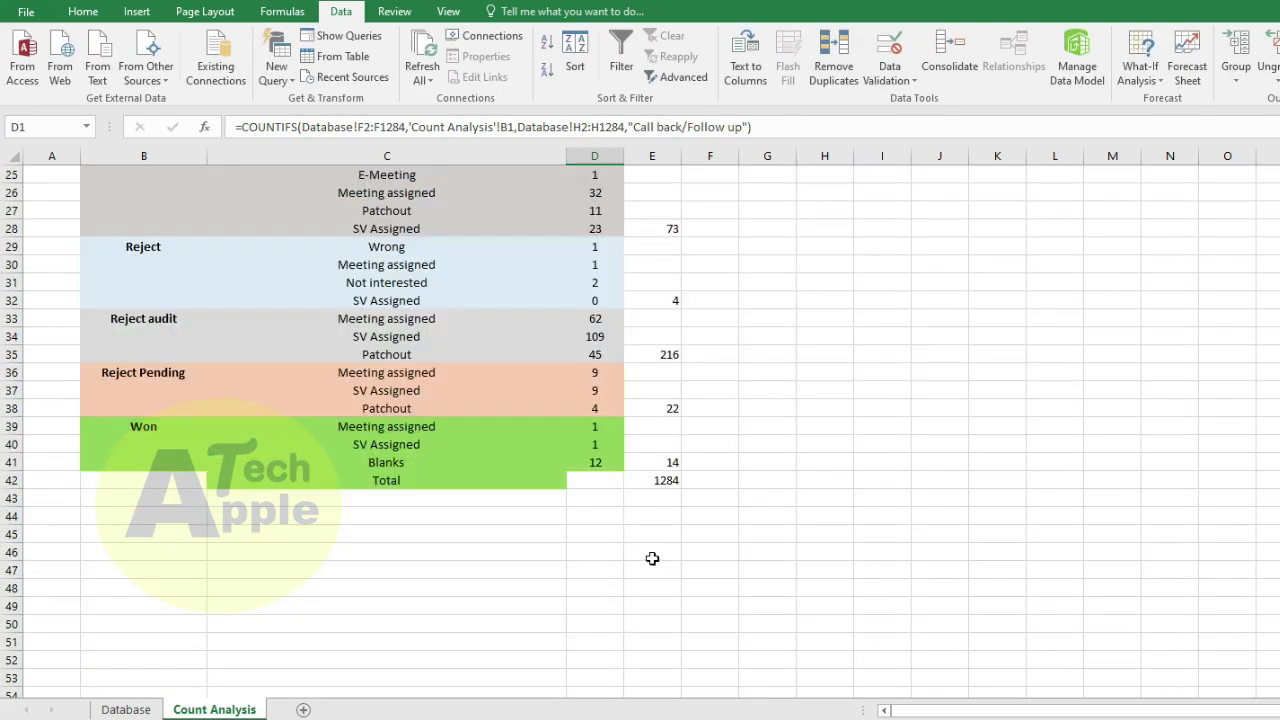
{"action": "left_click", "coordinate": [668, 482]}
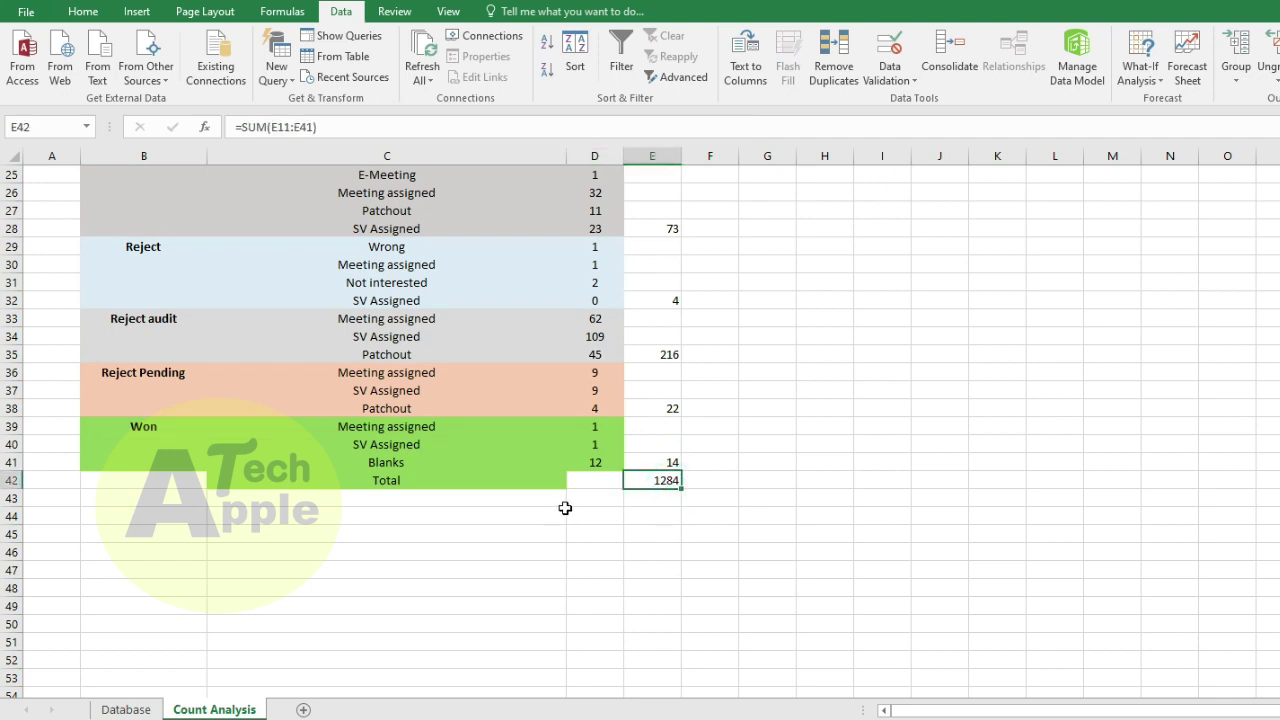
{"action": "scroll", "coordinate": [566, 510], "scroll_direction": "up", "scroll_amount": 8}
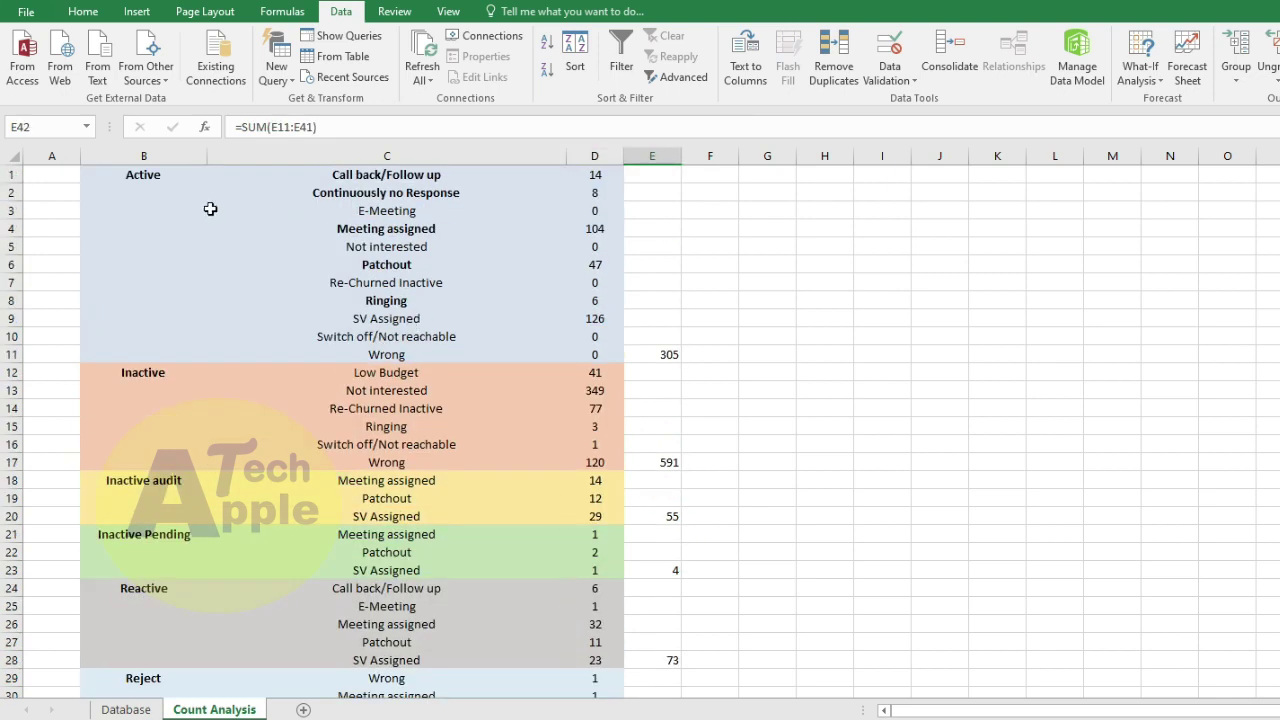
Step: Select the group and status labels B1:C19 and cell D1, then switch to Database
{"action": "left_click_drag", "start_coordinate": [168, 174], "coordinate": [460, 496]}
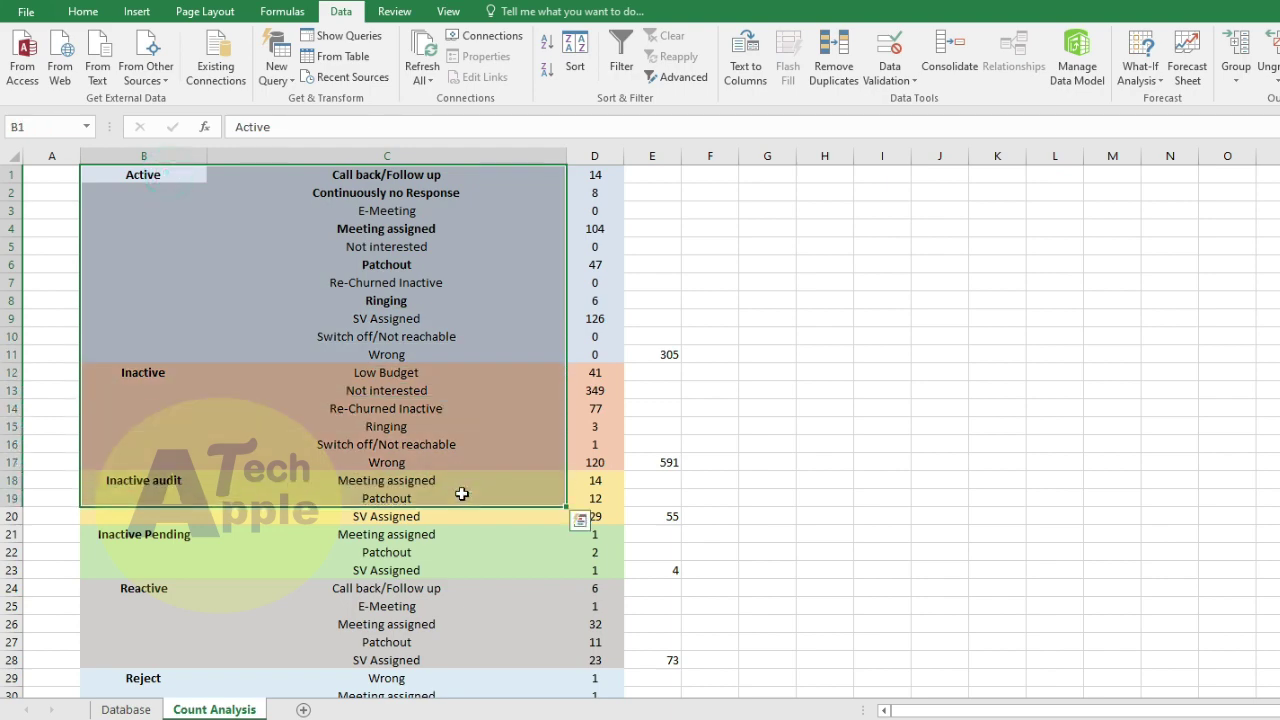
{"action": "scroll", "coordinate": [594, 452], "scroll_direction": "down", "scroll_amount": 3}
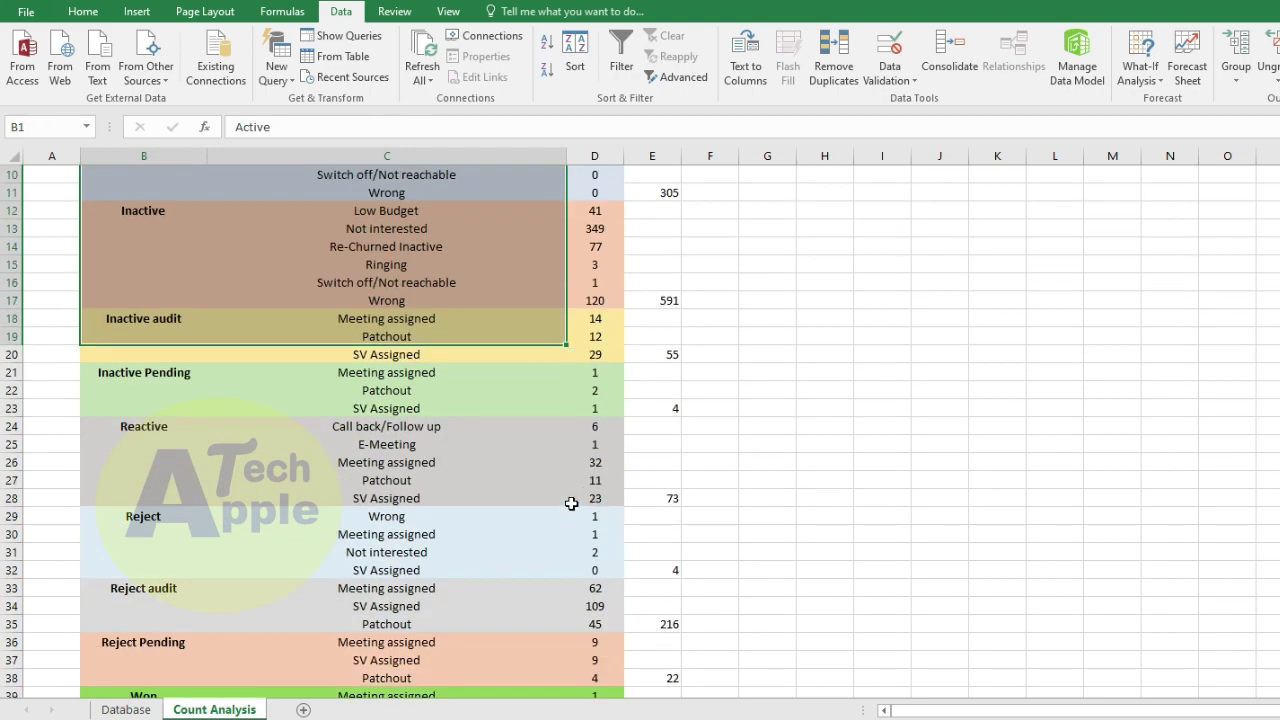
{"action": "scroll", "coordinate": [571, 503], "scroll_direction": "down", "scroll_amount": 3}
{"action": "scroll", "coordinate": [430, 488], "scroll_direction": "up", "scroll_amount": 6}
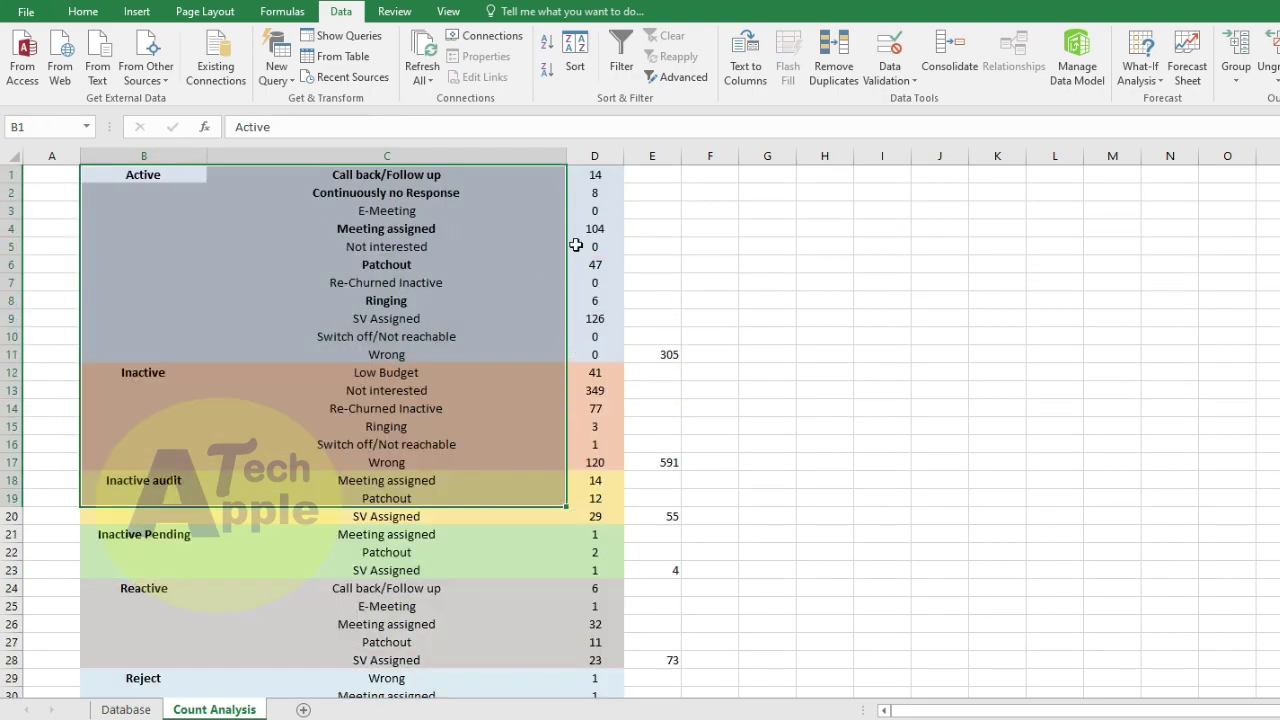
{"action": "scroll", "coordinate": [586, 330], "scroll_direction": "down", "scroll_amount": 2}
{"action": "scroll", "coordinate": [590, 300], "scroll_direction": "up", "scroll_amount": 1}
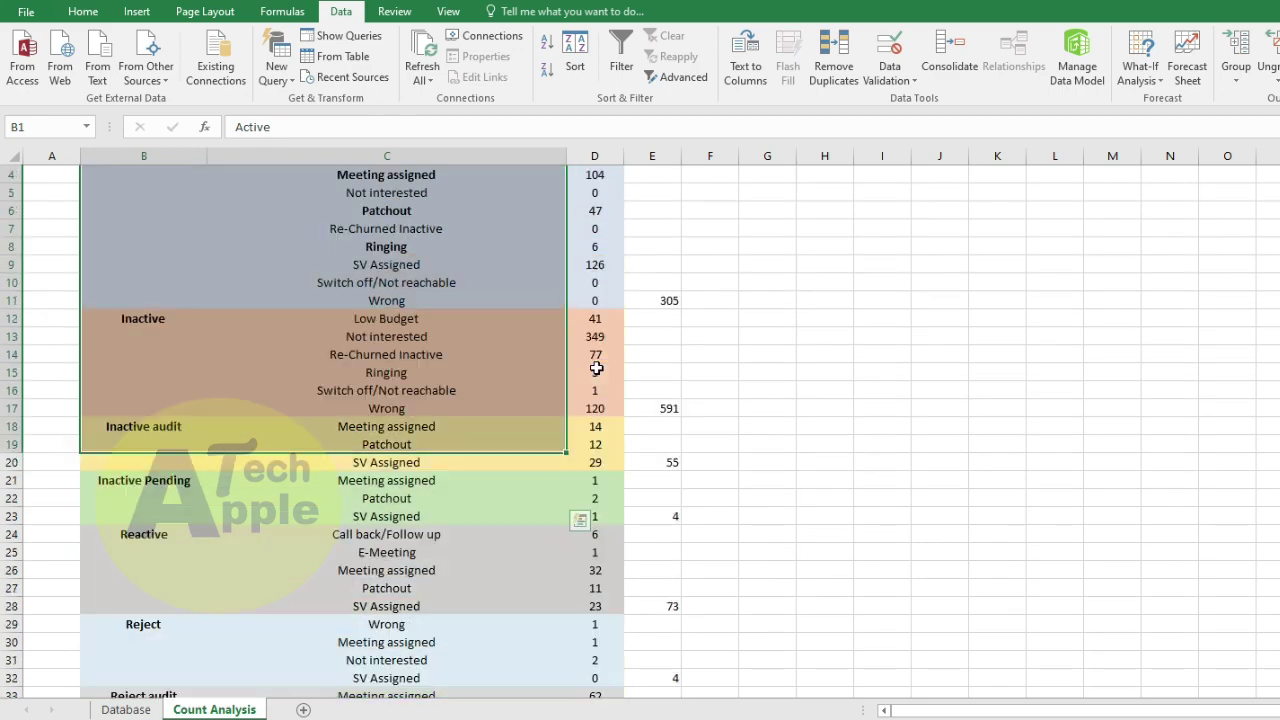
{"action": "scroll", "coordinate": [607, 211], "scroll_direction": "up", "scroll_amount": 1}
{"action": "left_click", "coordinate": [595, 175]}
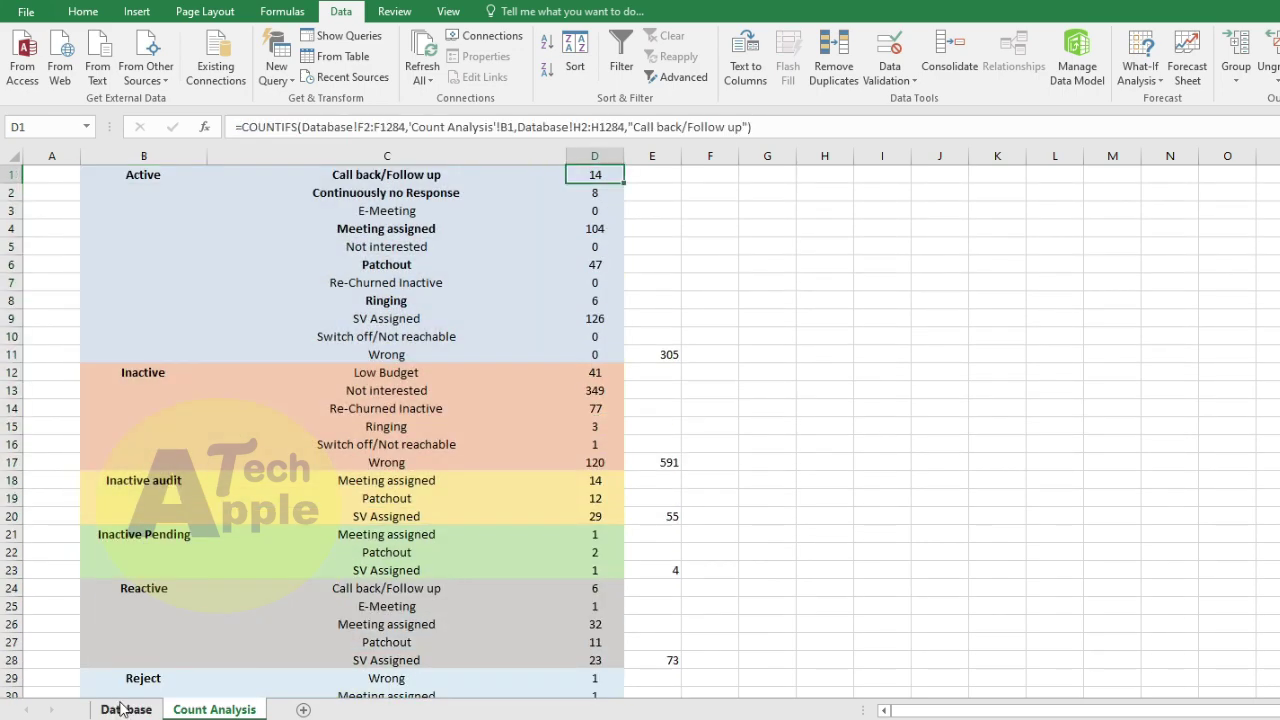
{"action": "left_click", "coordinate": [120, 708]}
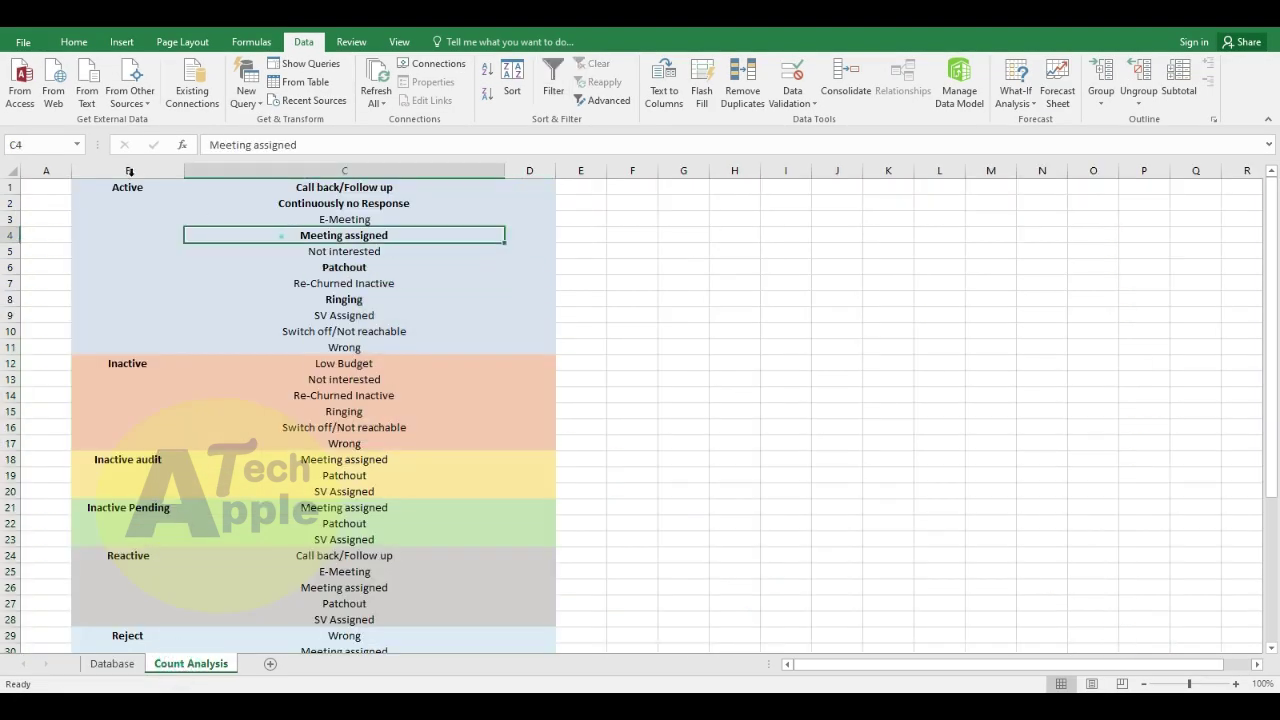
Step: Select the Active, Inactive, Inactive audit and Inactive Pending groups with their states
{"action": "left_click_drag", "start_coordinate": [129, 187], "coordinate": [344, 443]}
{"action": "left_click", "coordinate": [344, 491]}
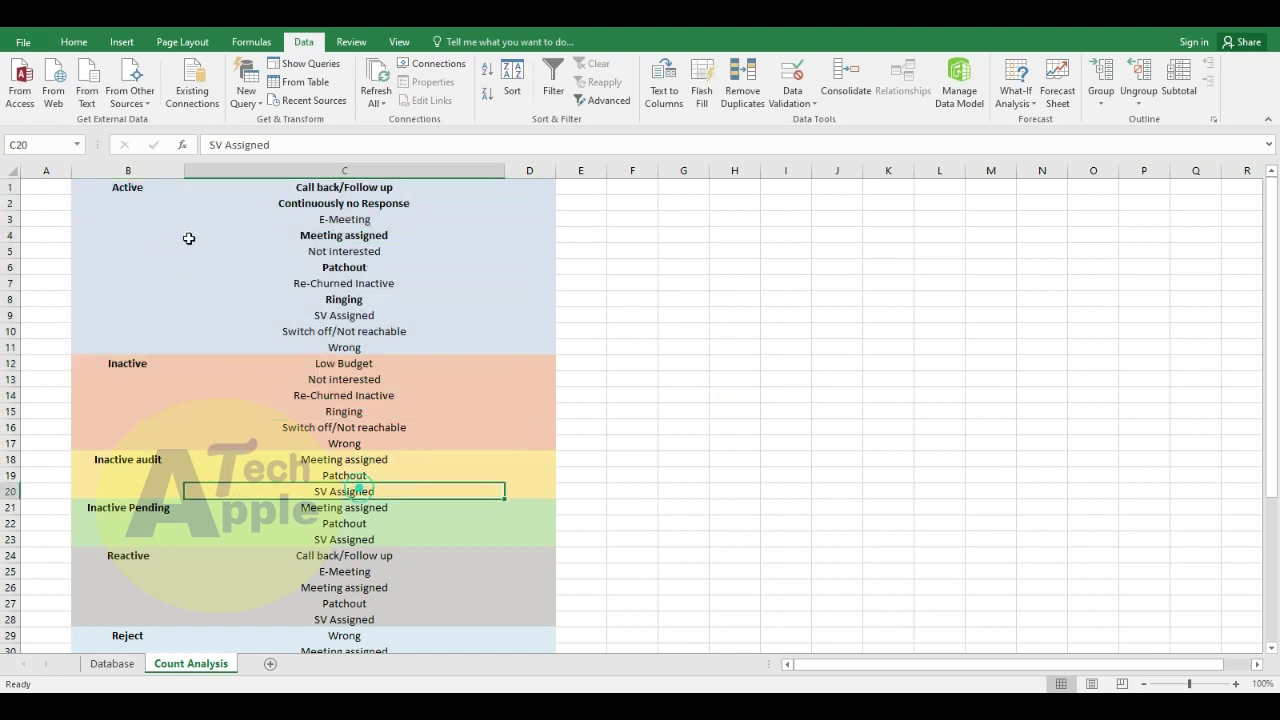
{"action": "left_click", "coordinate": [135, 187]}
{"action": "left_click_drag", "start_coordinate": [340, 187], "coordinate": [329, 457]}
{"action": "left_click", "coordinate": [147, 367]}
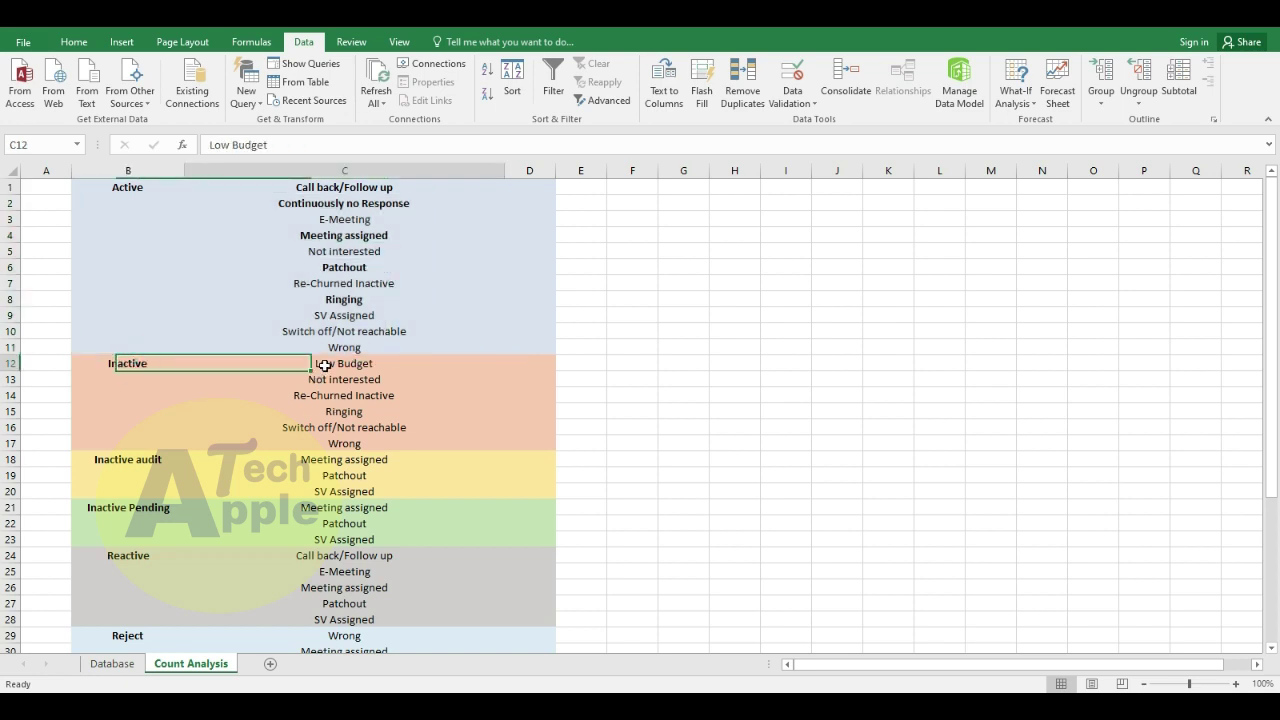
{"action": "left_click", "coordinate": [135, 459]}
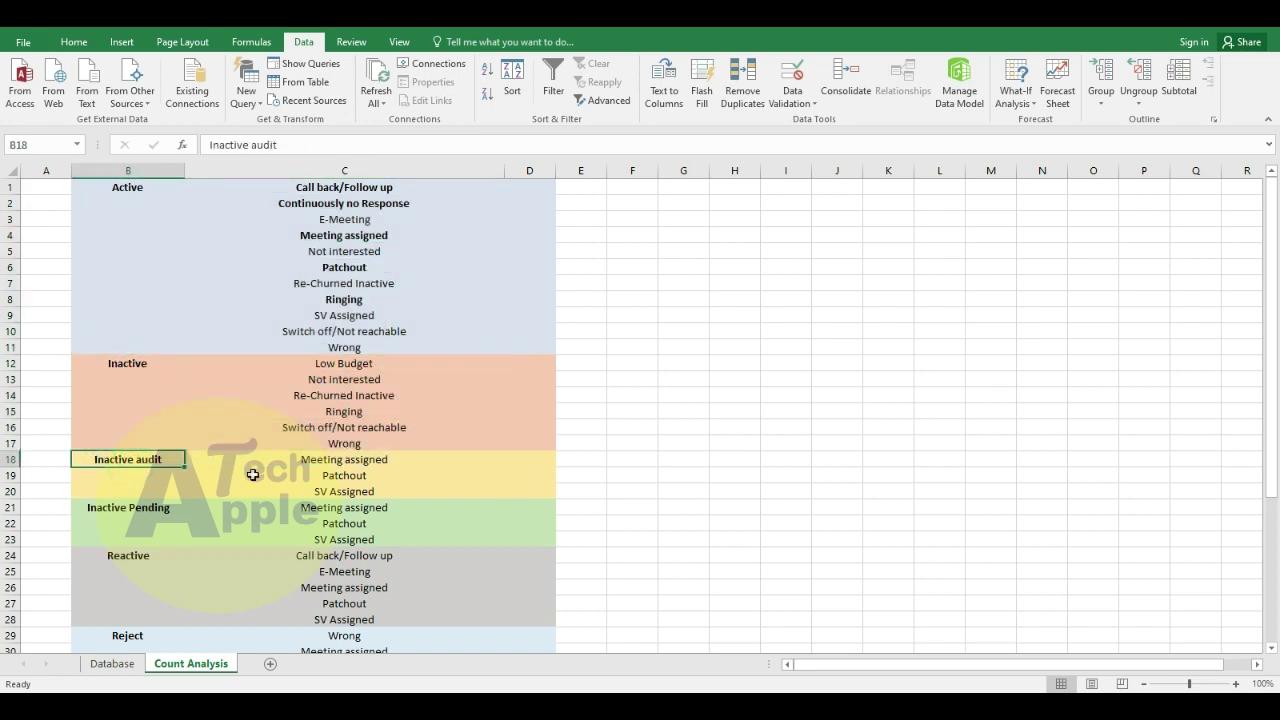
{"action": "left_click_drag", "start_coordinate": [288, 461], "coordinate": [302, 491]}
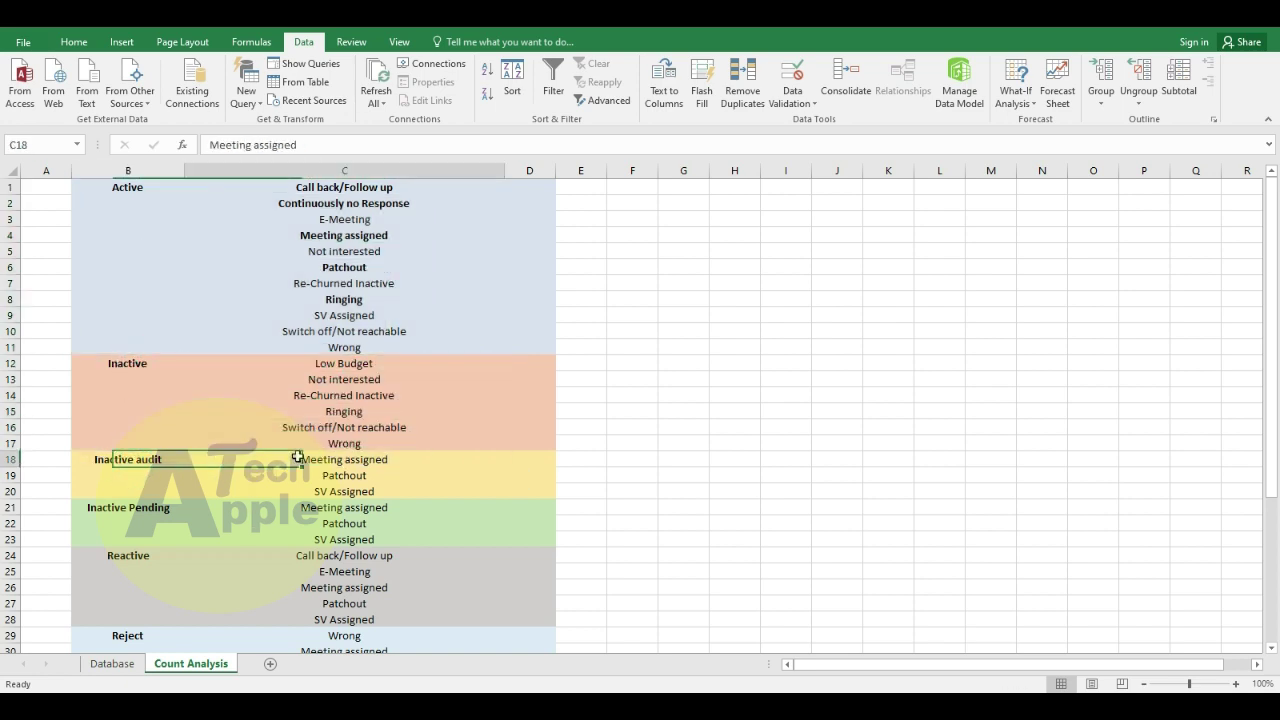
{"action": "left_click", "coordinate": [155, 510]}
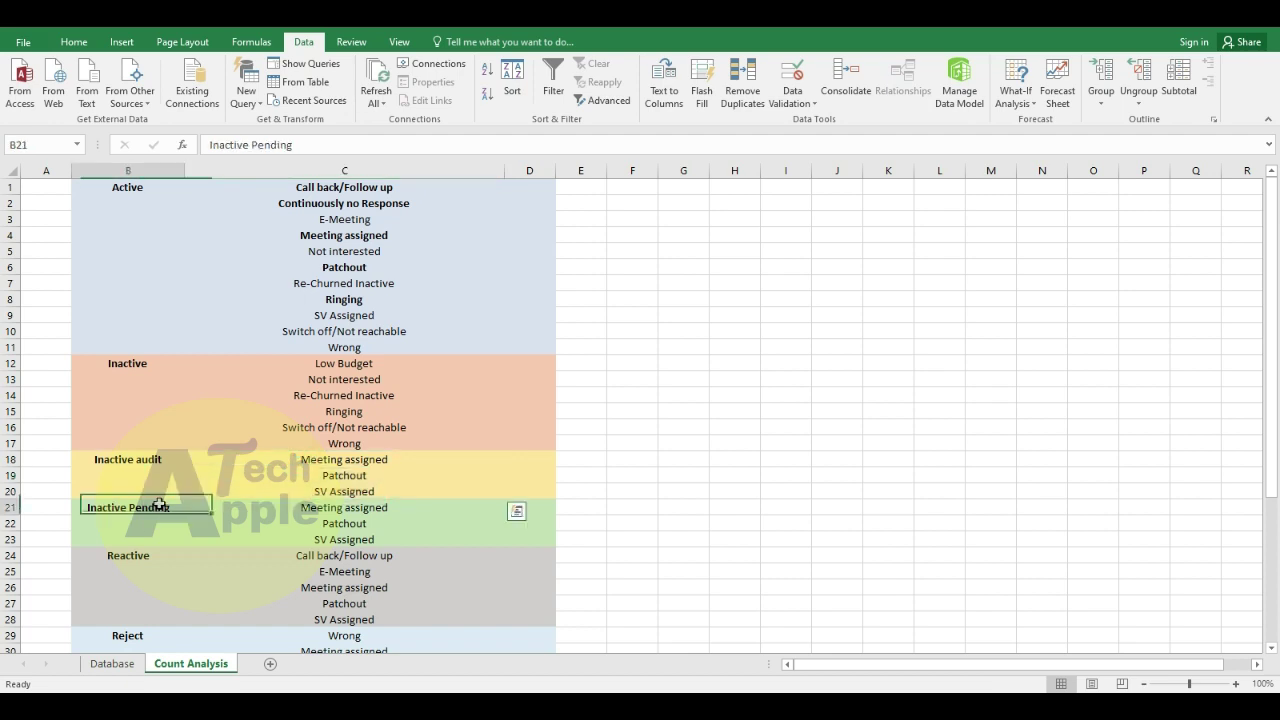
{"action": "left_click_drag", "start_coordinate": [252, 512], "coordinate": [293, 537]}
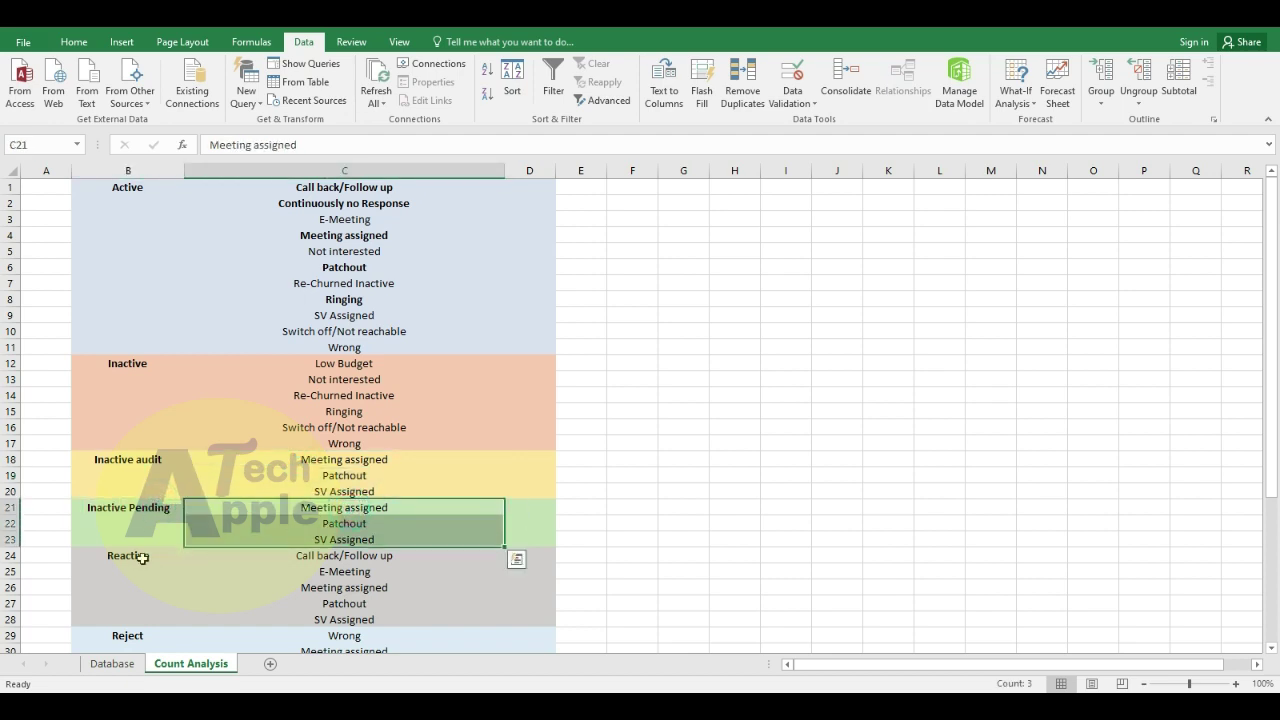
Step: Select the Reactive, Reject, Reject audit, Reject Pending and Won groups with their states
{"action": "left_click", "coordinate": [126, 555]}
{"action": "scroll", "coordinate": [126, 555], "scroll_direction": "down", "scroll_amount": 1}
{"action": "mouse_move", "coordinate": [130, 507]}
{"action": "left_mouse_down"}
{"action": "mouse_move", "coordinate": [372, 508]}
{"action": "mouse_move", "coordinate": [386, 571]}
{"action": "left_mouse_up"}
{"action": "scroll", "coordinate": [386, 571], "scroll_direction": "down", "scroll_amount": 4}
{"action": "left_click", "coordinate": [147, 395]}
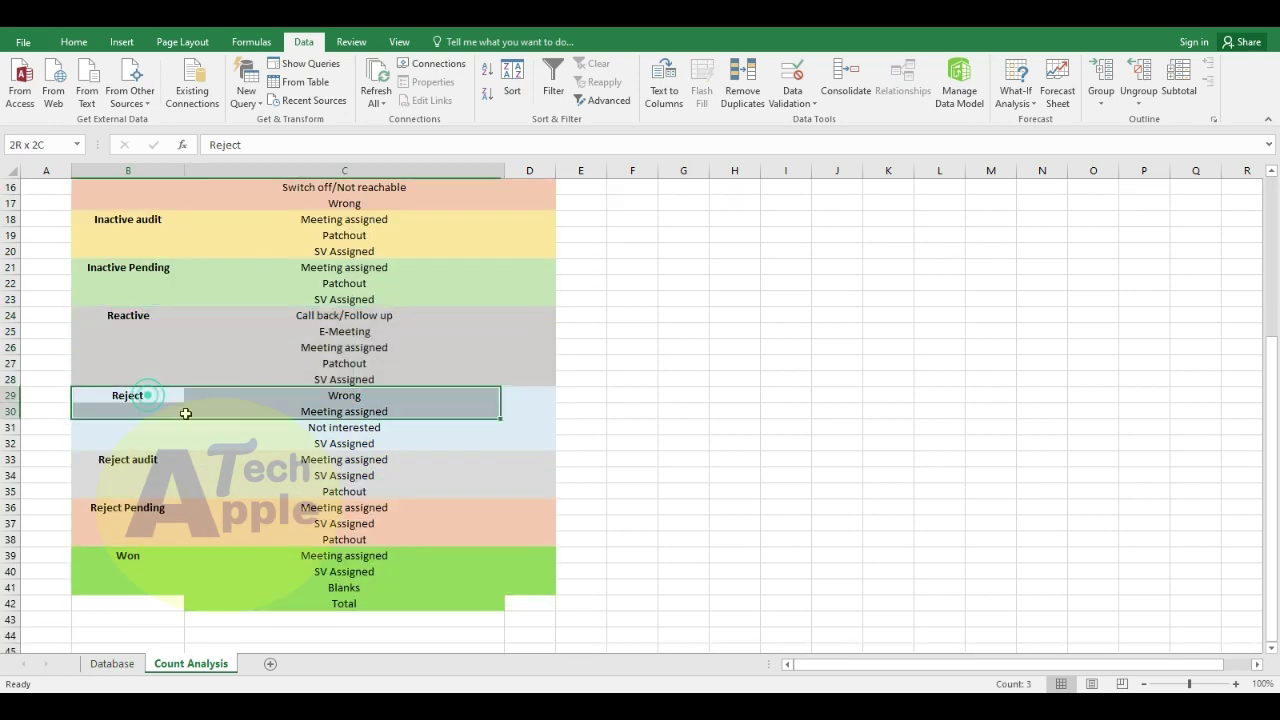
{"action": "mouse_move", "coordinate": [380, 398]}
{"action": "left_mouse_down"}
{"action": "mouse_move", "coordinate": [378, 443]}
{"action": "mouse_move", "coordinate": [291, 516]}
{"action": "mouse_move", "coordinate": [352, 540]}
{"action": "mouse_move", "coordinate": [338, 587]}
{"action": "left_mouse_up"}
{"action": "left_click", "coordinate": [153, 459]}
{"action": "left_click", "coordinate": [138, 507]}
{"action": "left_click", "coordinate": [167, 559]}
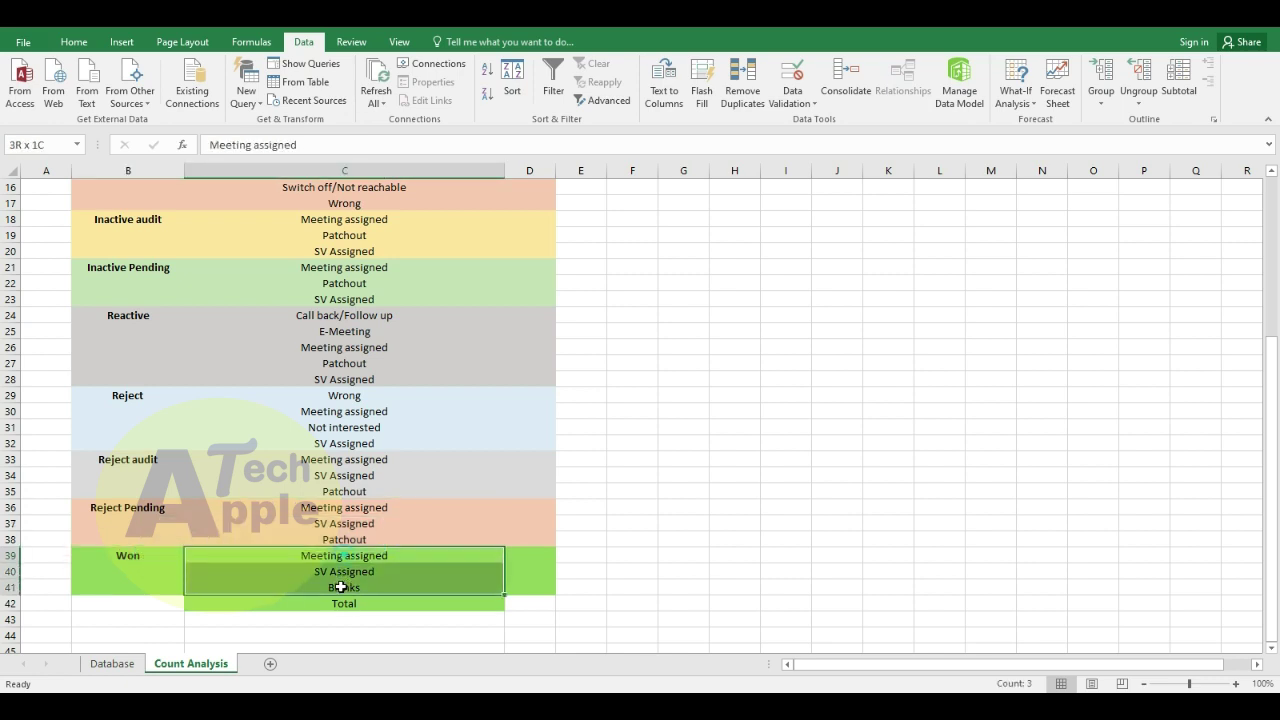
Step: Select the D42 total cell and D1, then go to the Database sheet
{"action": "left_click", "coordinate": [508, 605]}
{"action": "scroll", "coordinate": [480, 440], "scroll_direction": "up", "scroll_amount": 5}
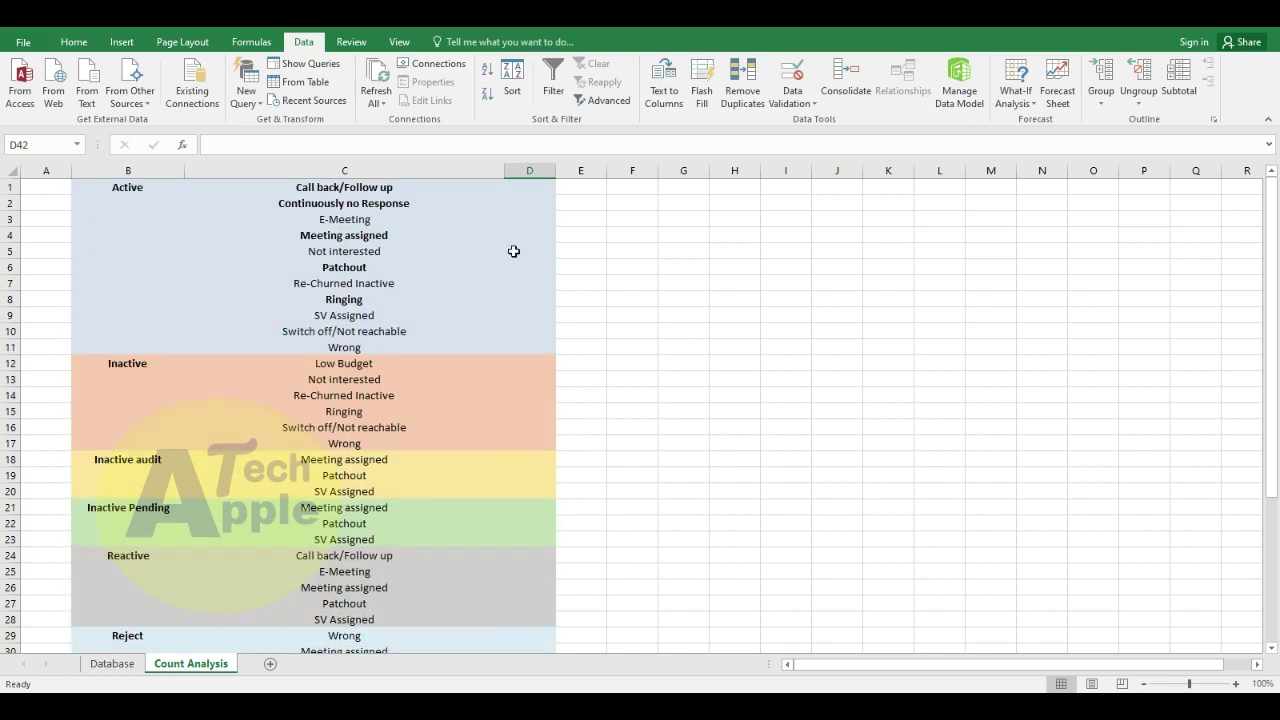
{"action": "left_click", "coordinate": [533, 191]}
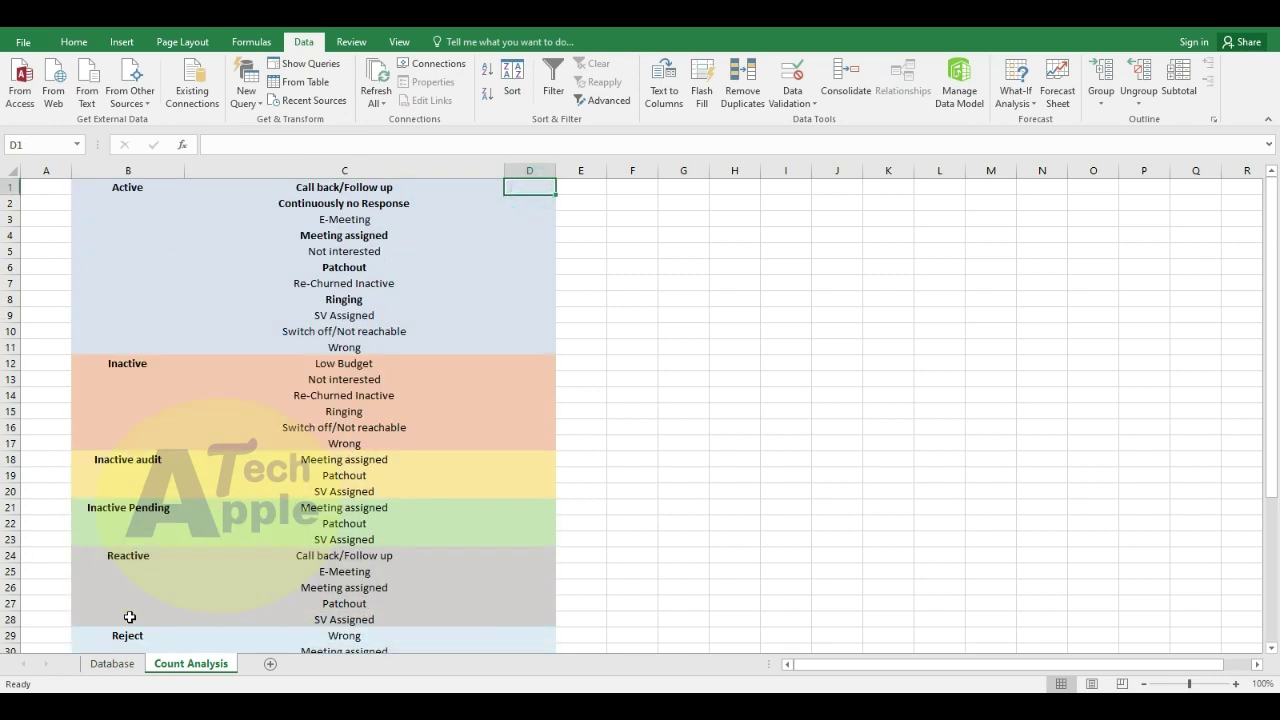
{"action": "left_click", "coordinate": [112, 663]}
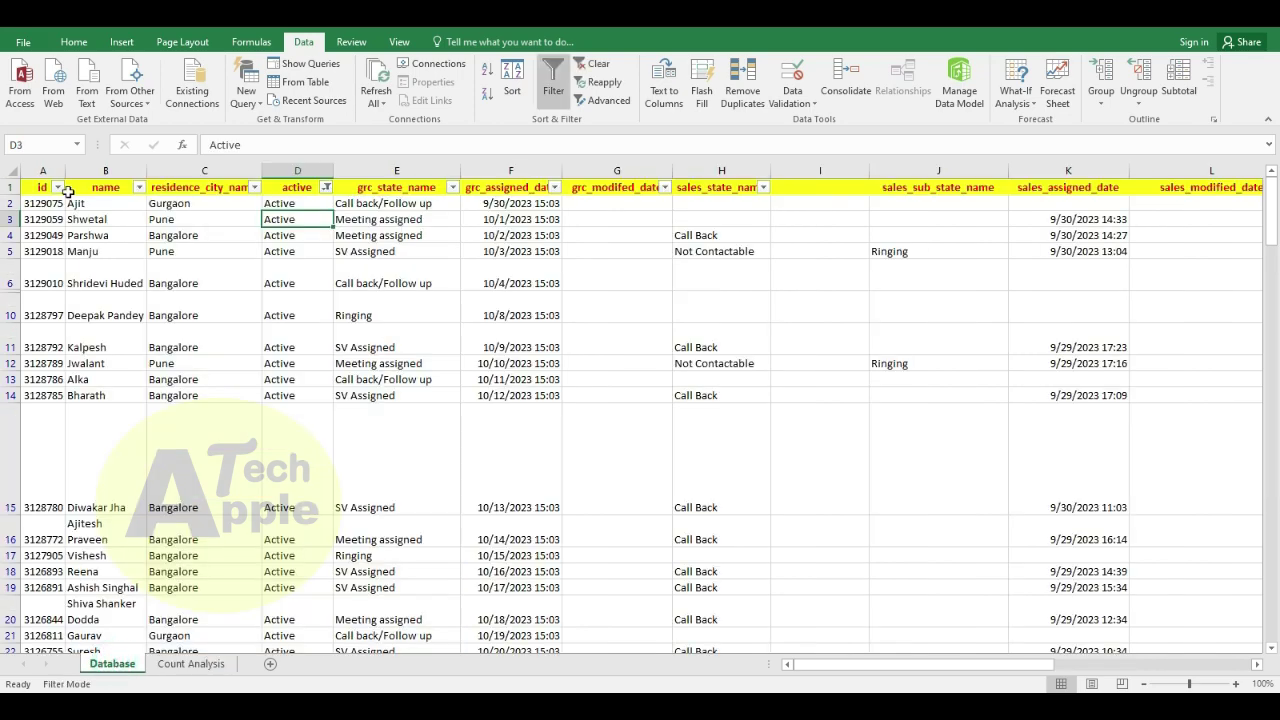
Step: Turn the Database filter off to show all records, then back on
{"action": "left_click", "coordinate": [116, 171]}
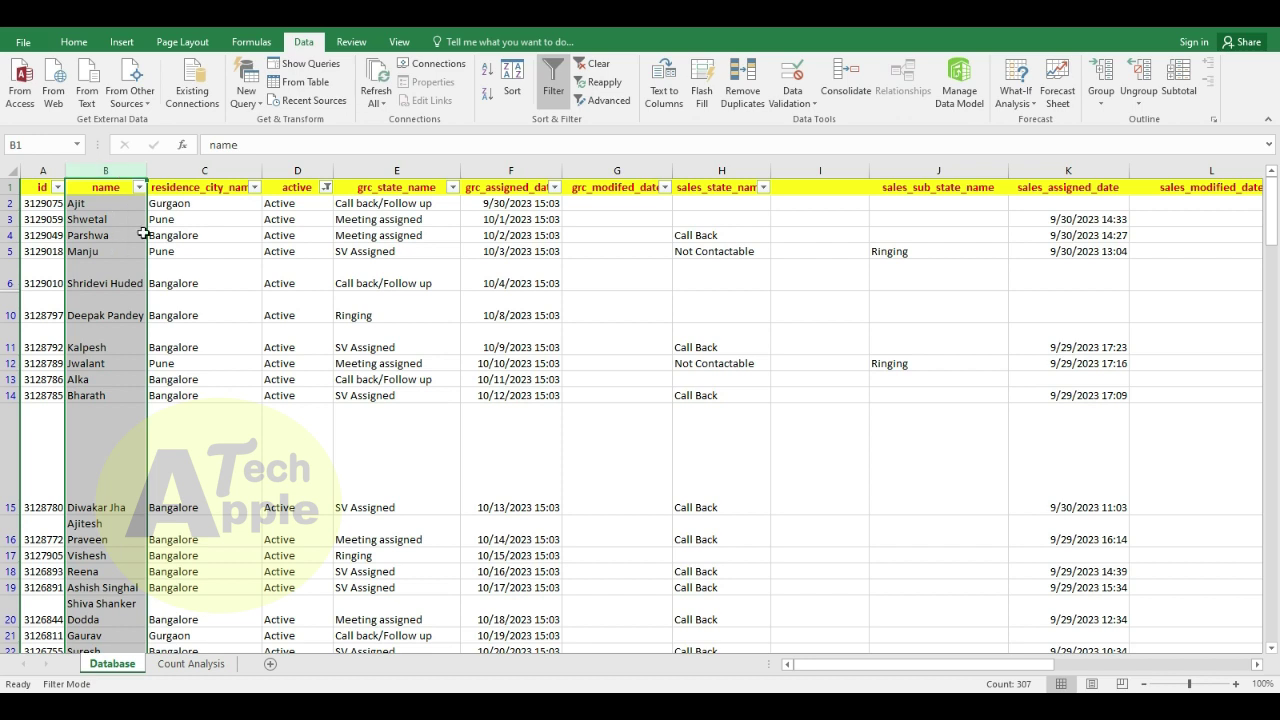
{"action": "left_click", "coordinate": [298, 165]}
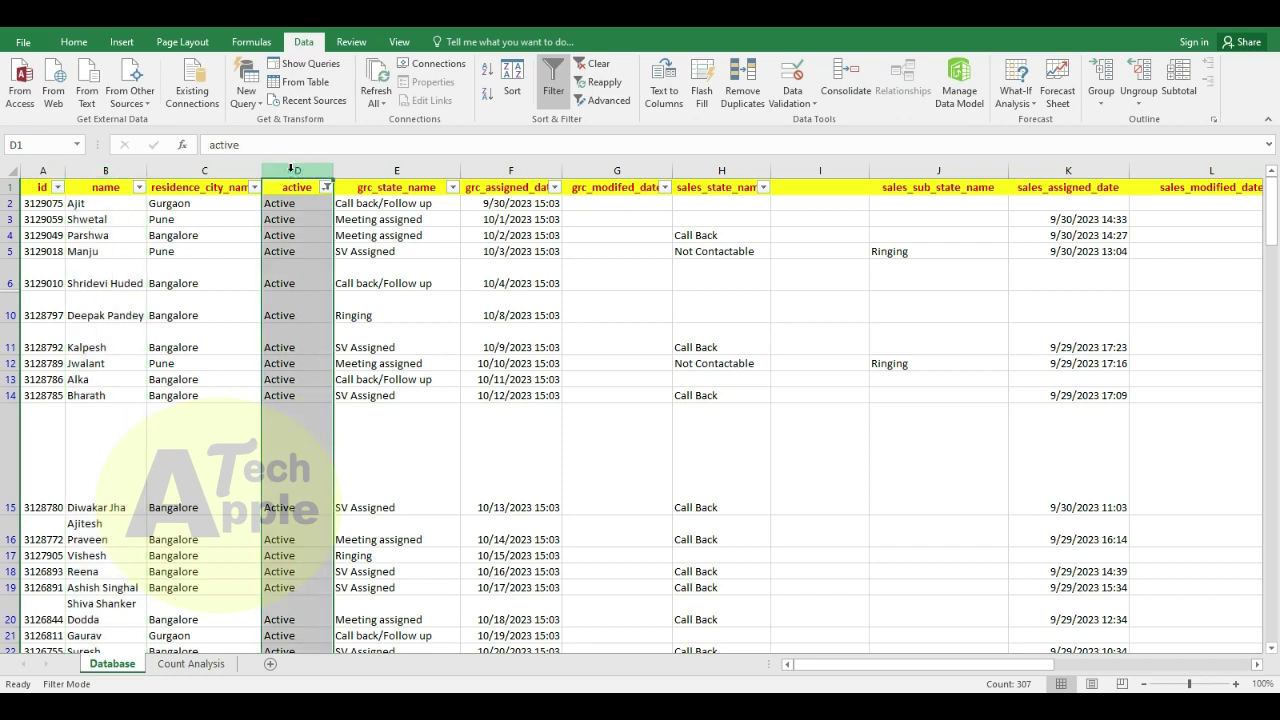
{"action": "left_click", "coordinate": [563, 92]}
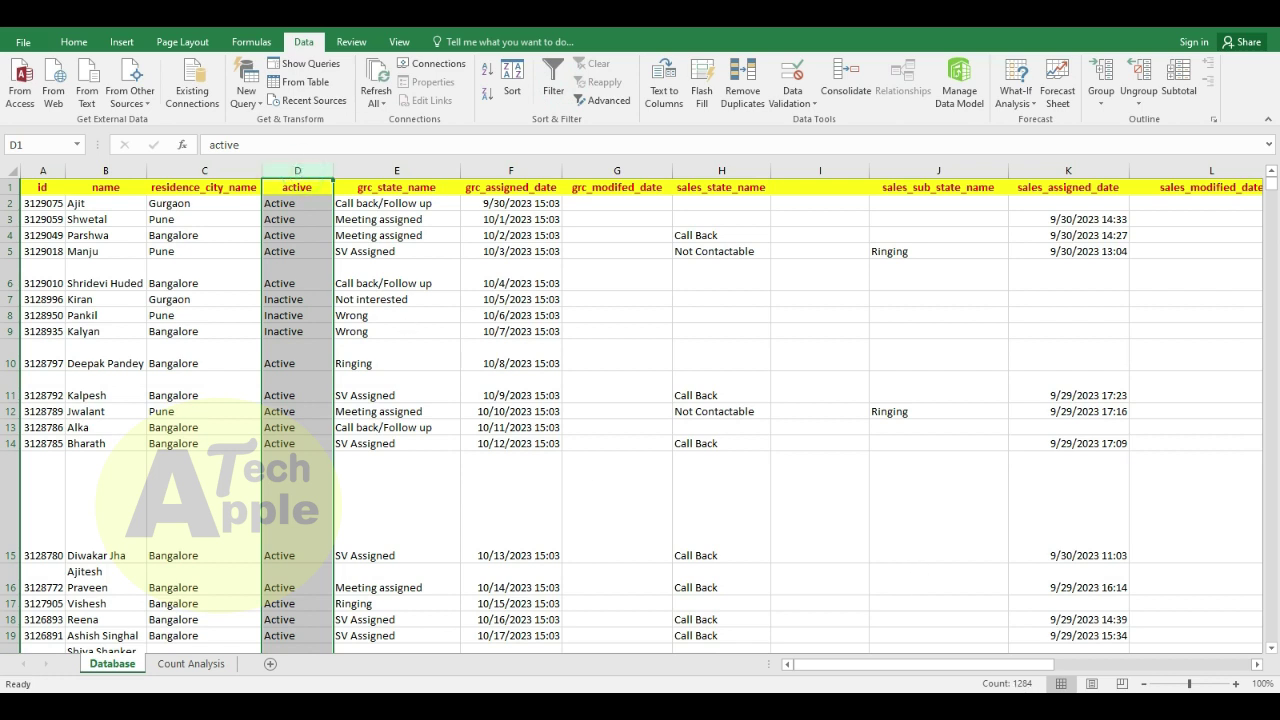
{"action": "left_click", "coordinate": [297, 189]}
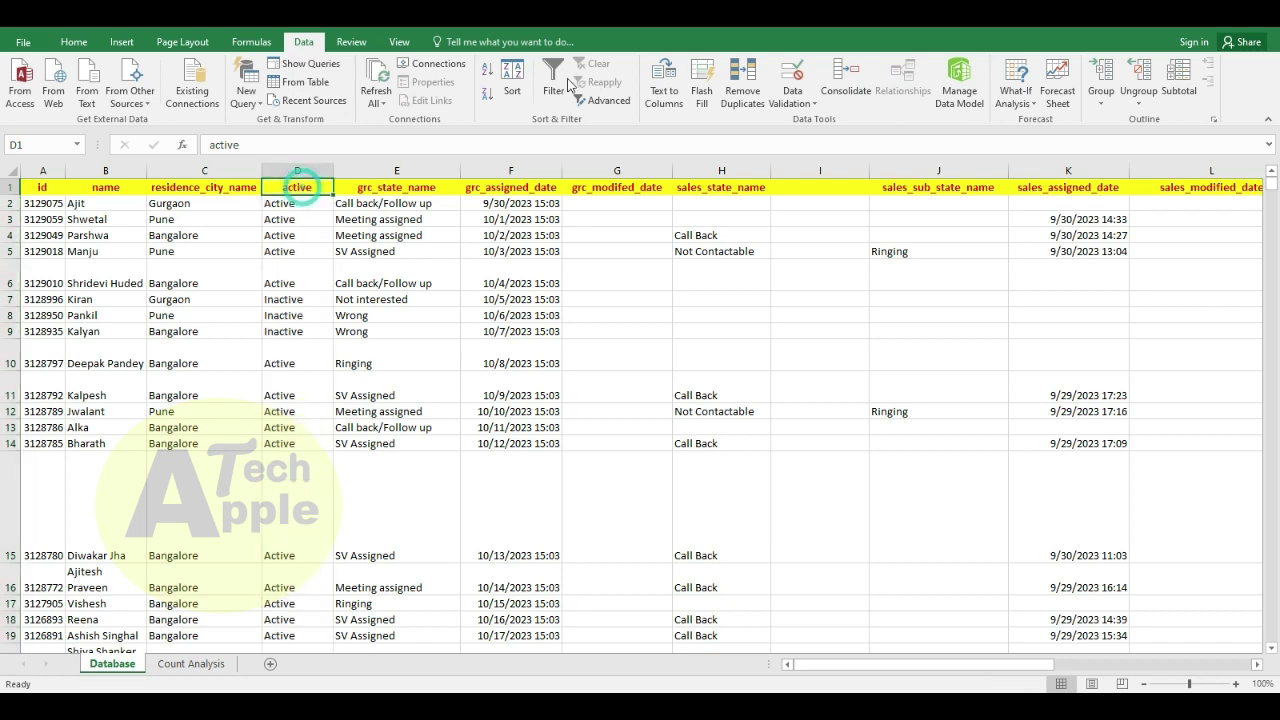
{"action": "left_click", "coordinate": [553, 80]}
Step: Filter the active column to Active only (306 of 1283), then return to Count Analysis
{"action": "left_click", "coordinate": [325, 188]}
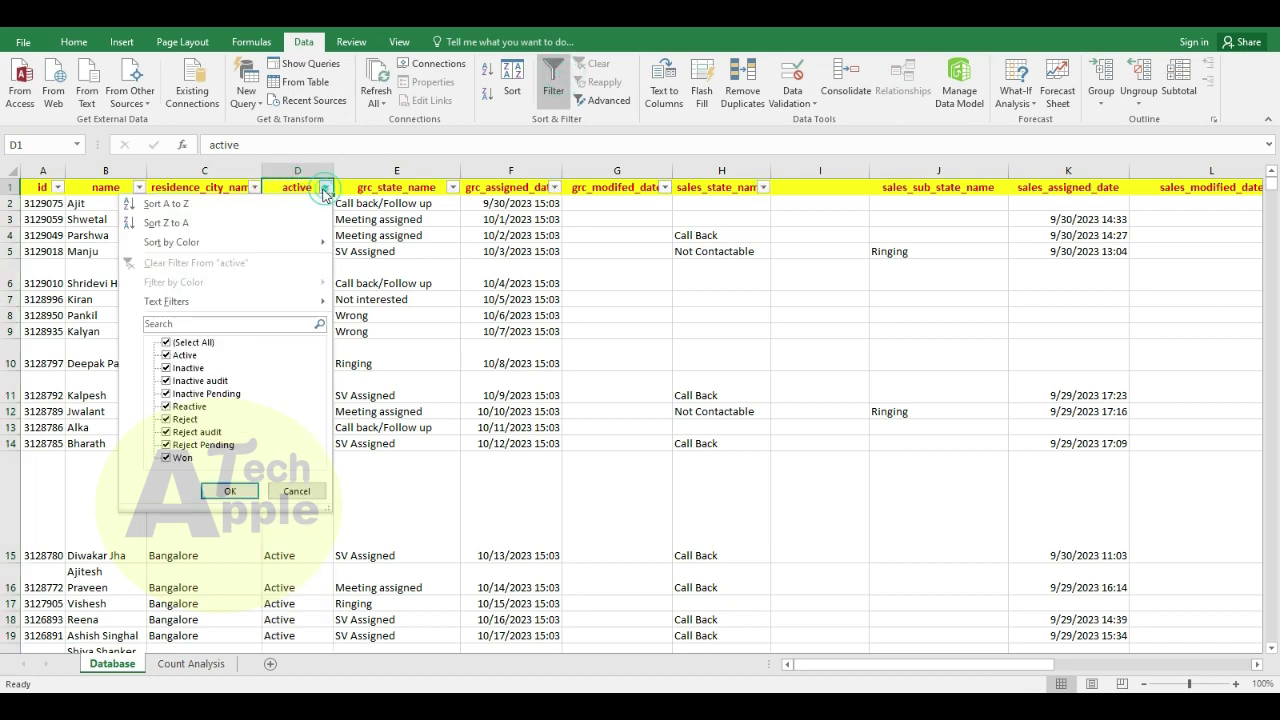
{"action": "left_click", "coordinate": [166, 342]}
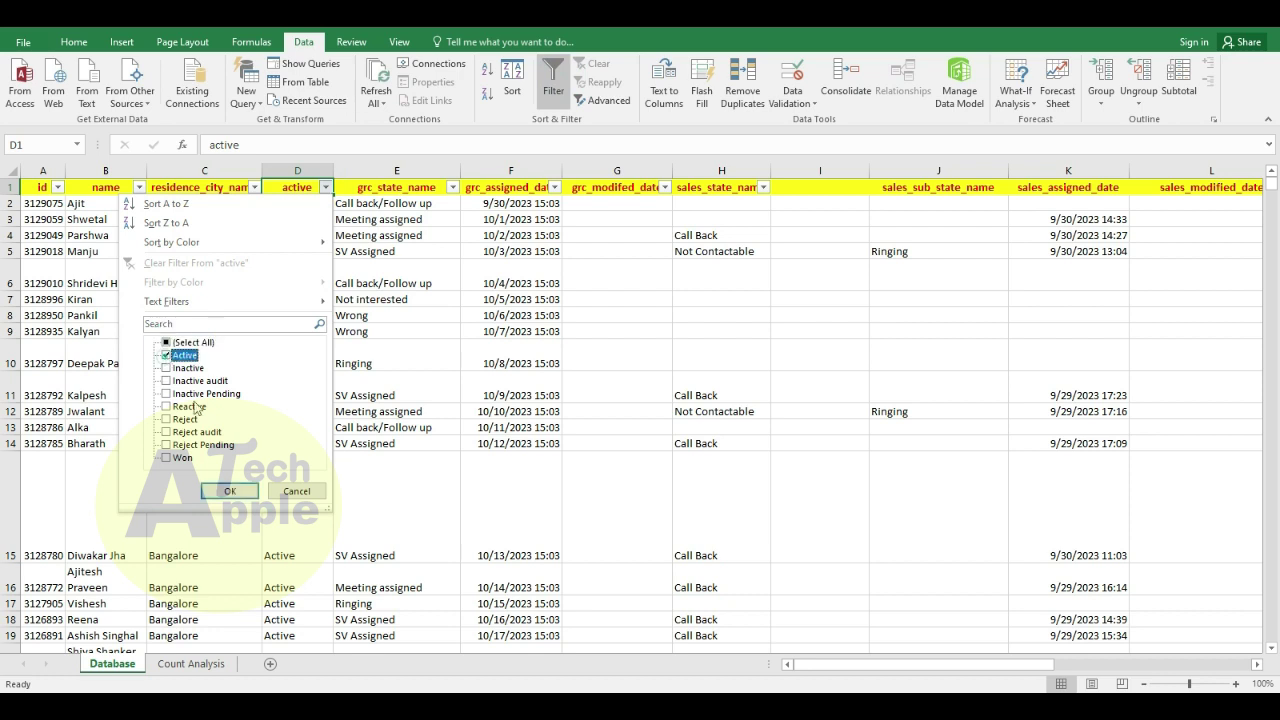
{"action": "left_click", "coordinate": [166, 355]}
{"action": "left_click", "coordinate": [229, 491]}
{"action": "left_click", "coordinate": [452, 187]}
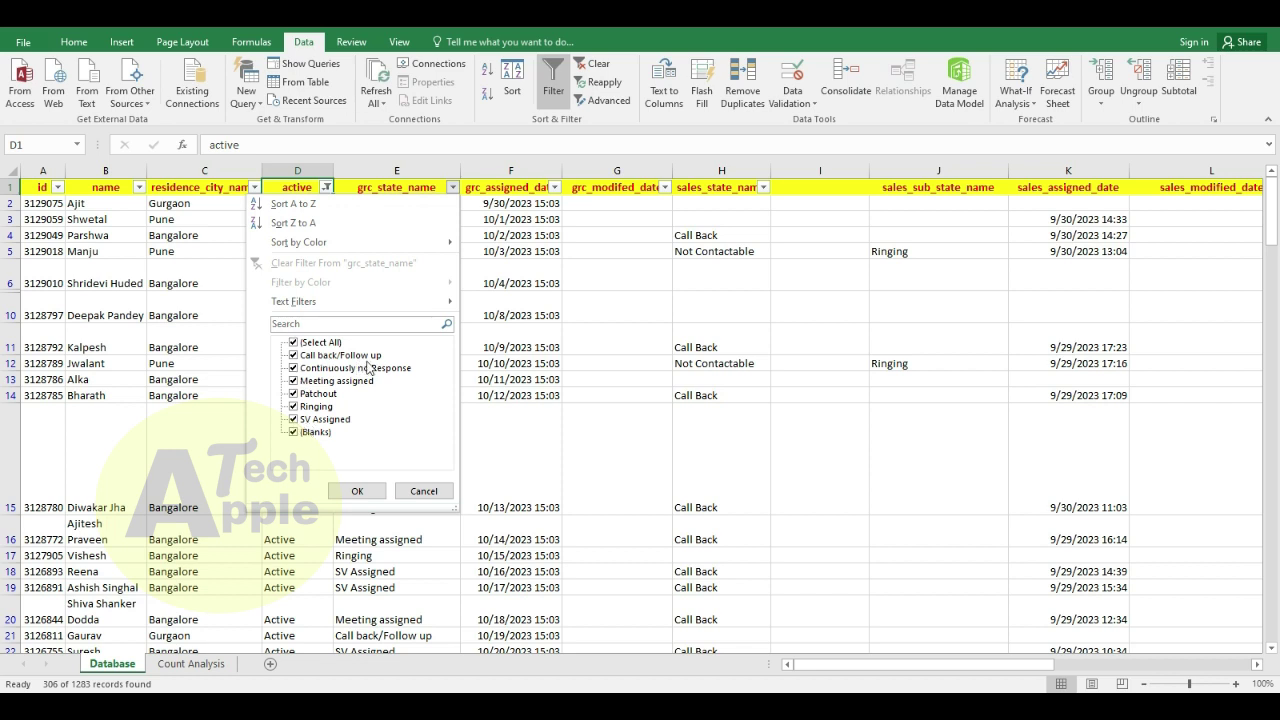
{"action": "left_click", "coordinate": [318, 527]}
{"action": "left_click", "coordinate": [191, 663]}
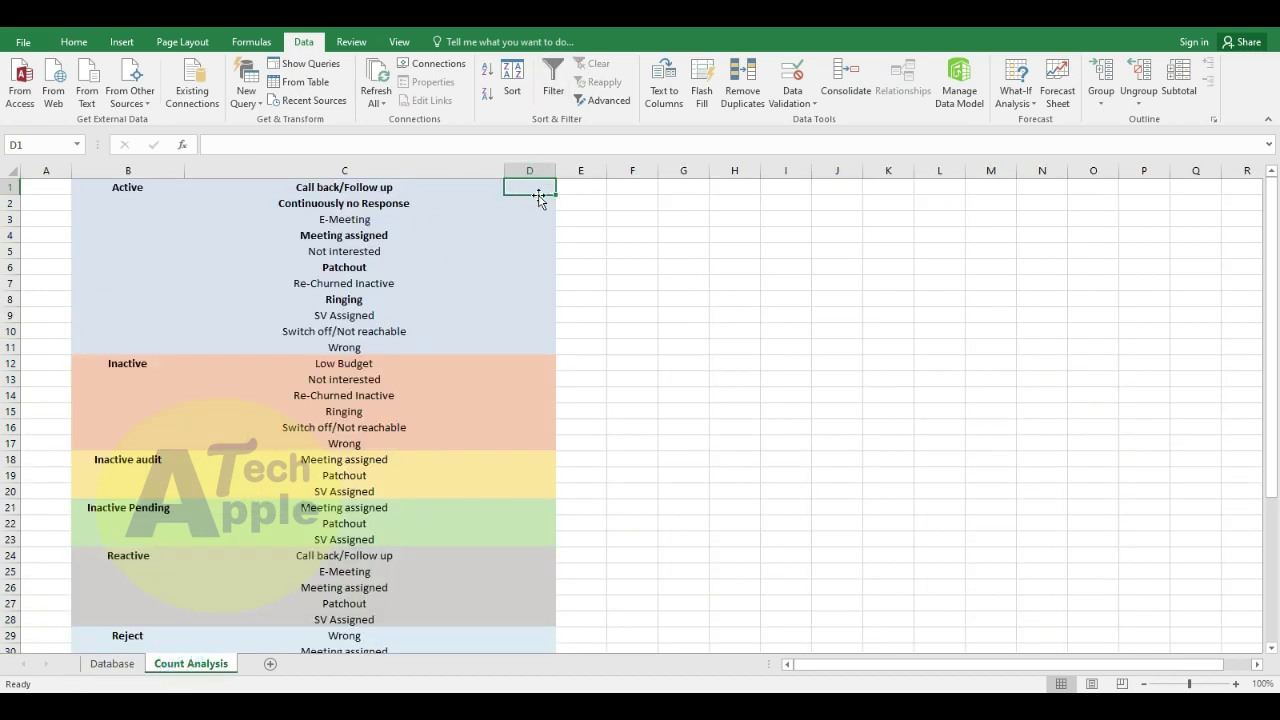
{"action": "type", "text": "="}
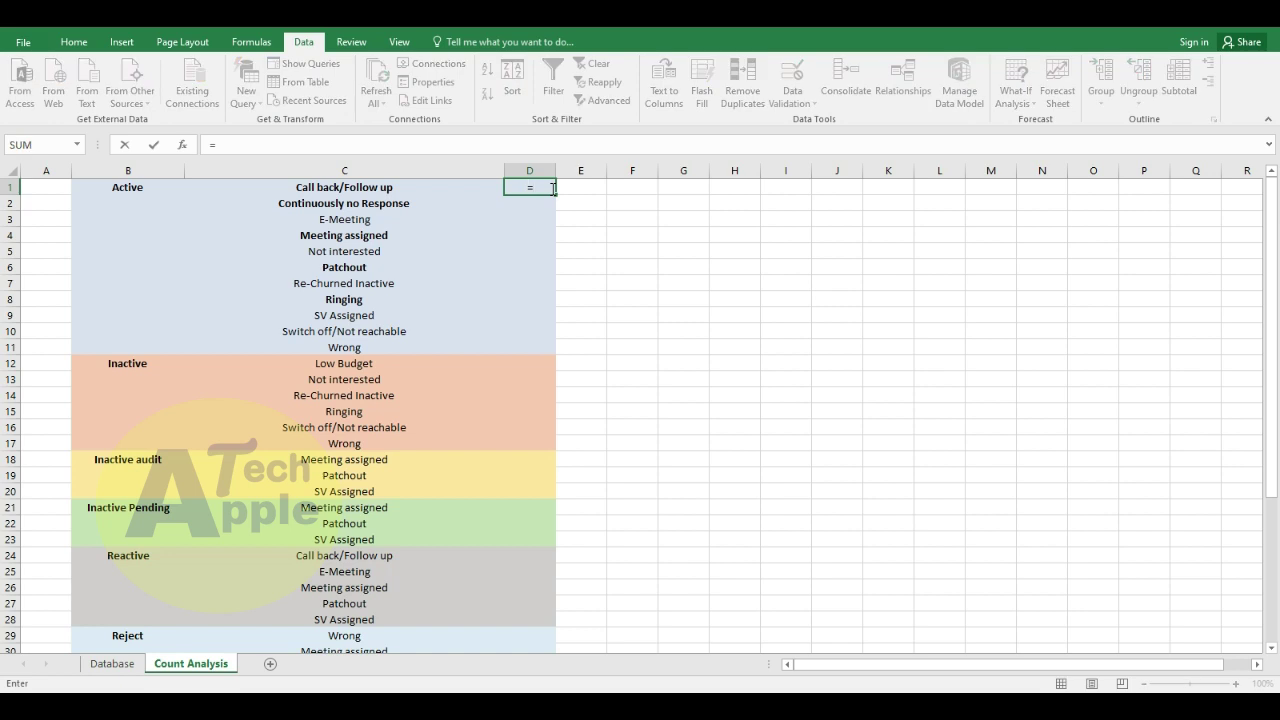
{"action": "type", "text": "Count"}
{"action": "key", "text": "Down"}
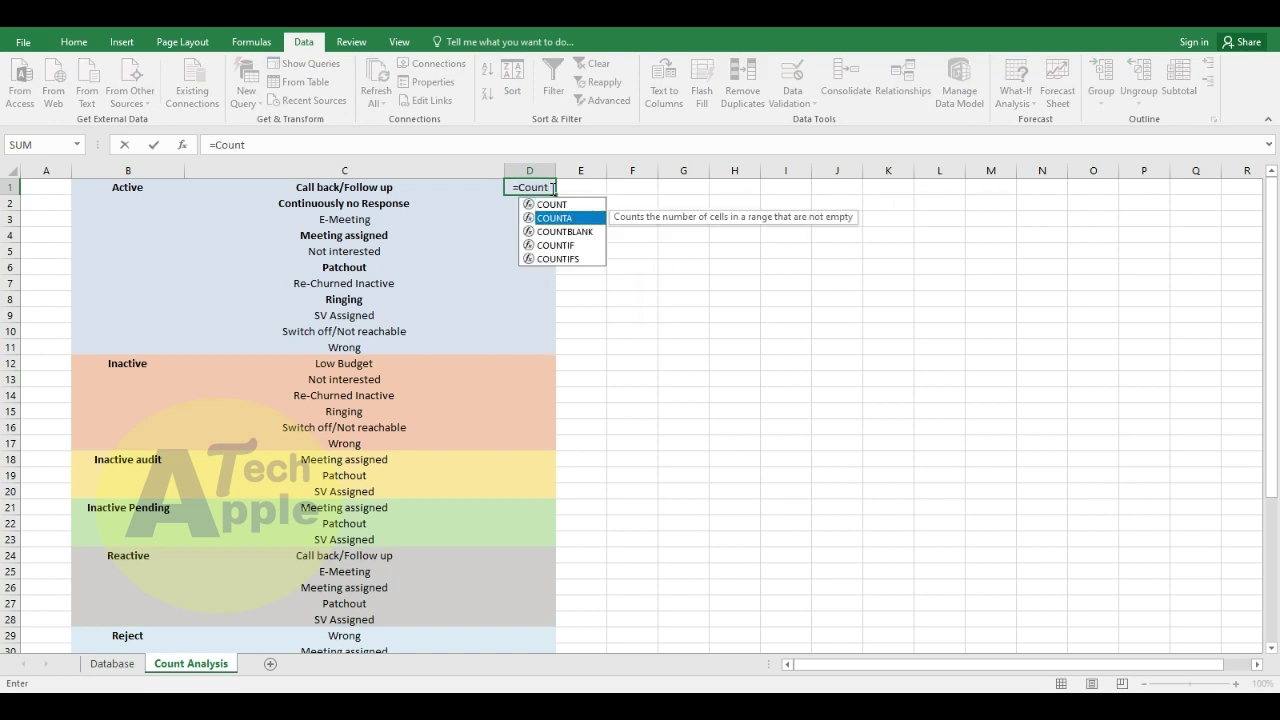
{"action": "key", "text": "Down"}
{"action": "key", "text": "Down"}
{"action": "key", "text": "Down"}
{"action": "key", "text": "Tab"}
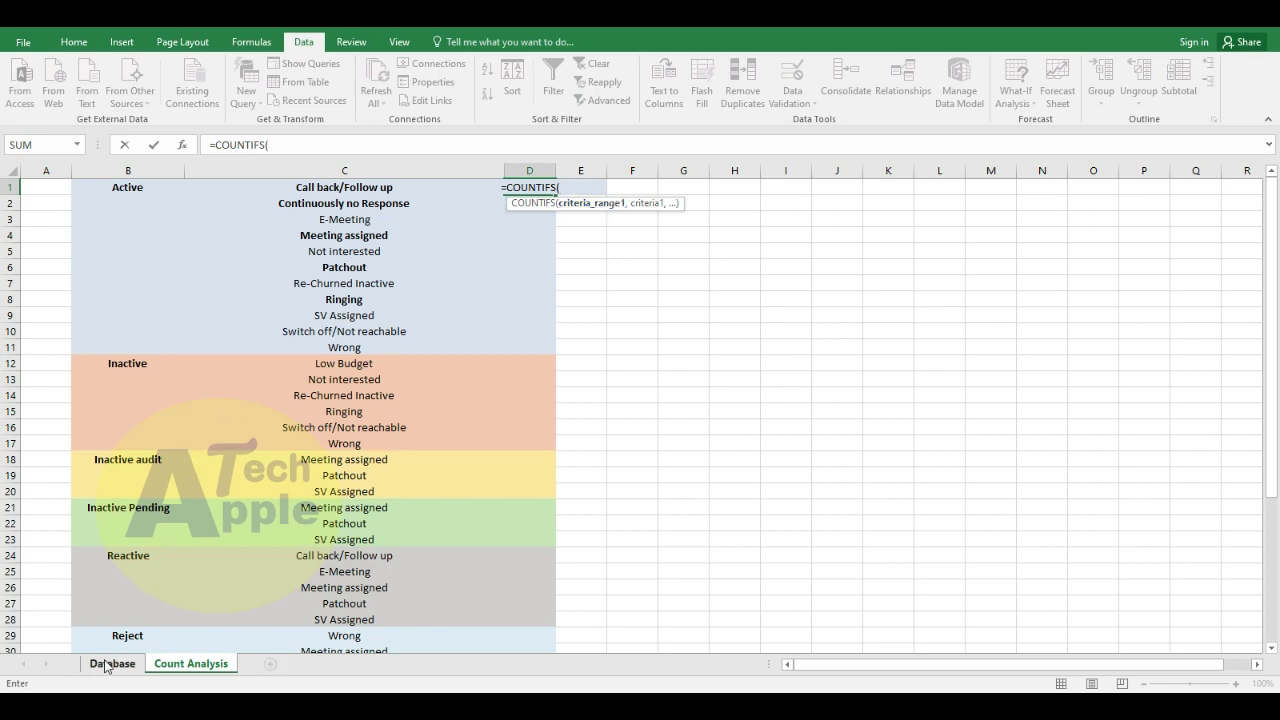
{"action": "left_click", "coordinate": [109, 664]}
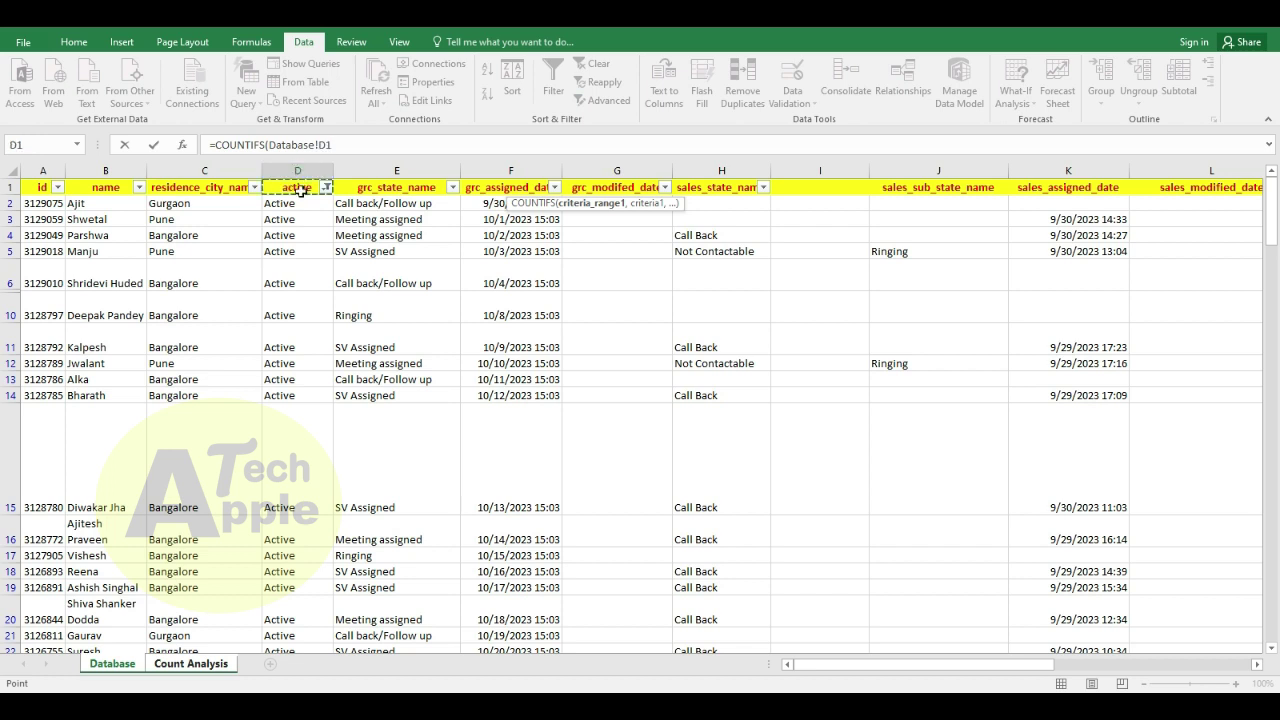
{"action": "left_click_drag", "start_coordinate": [302, 187], "coordinate": [298, 316]}
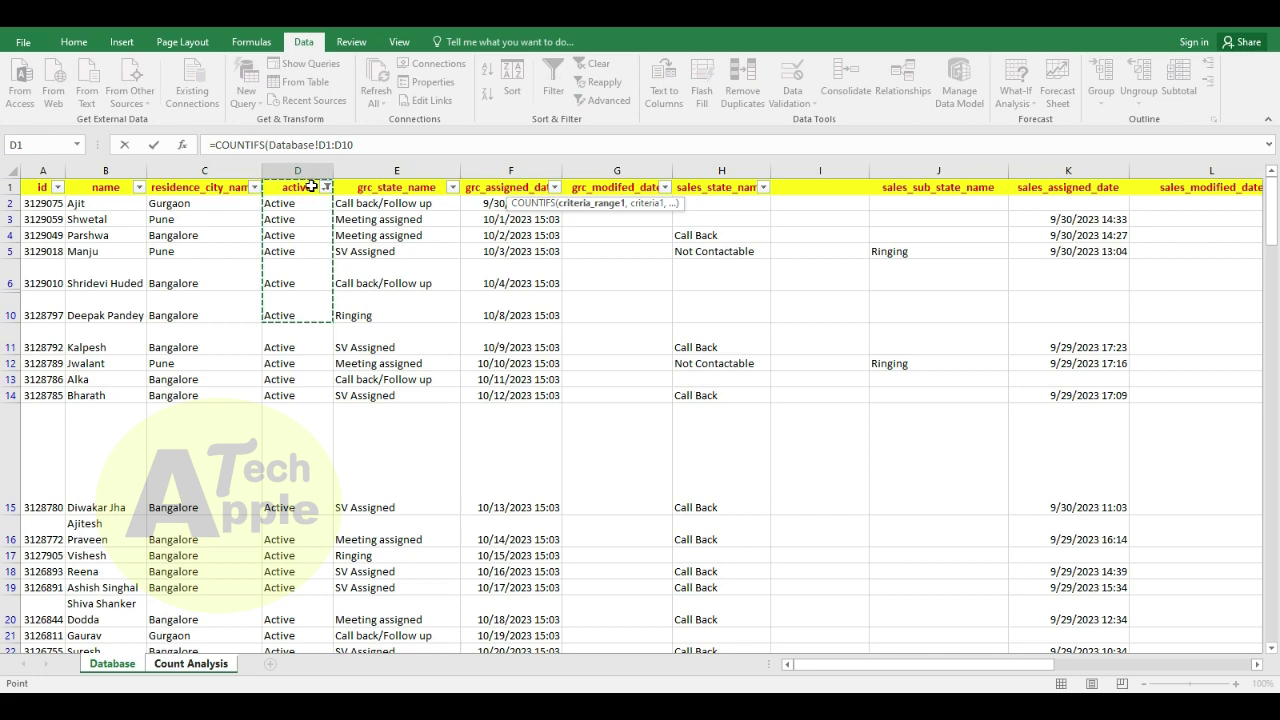
{"action": "key", "text": "Escape"}
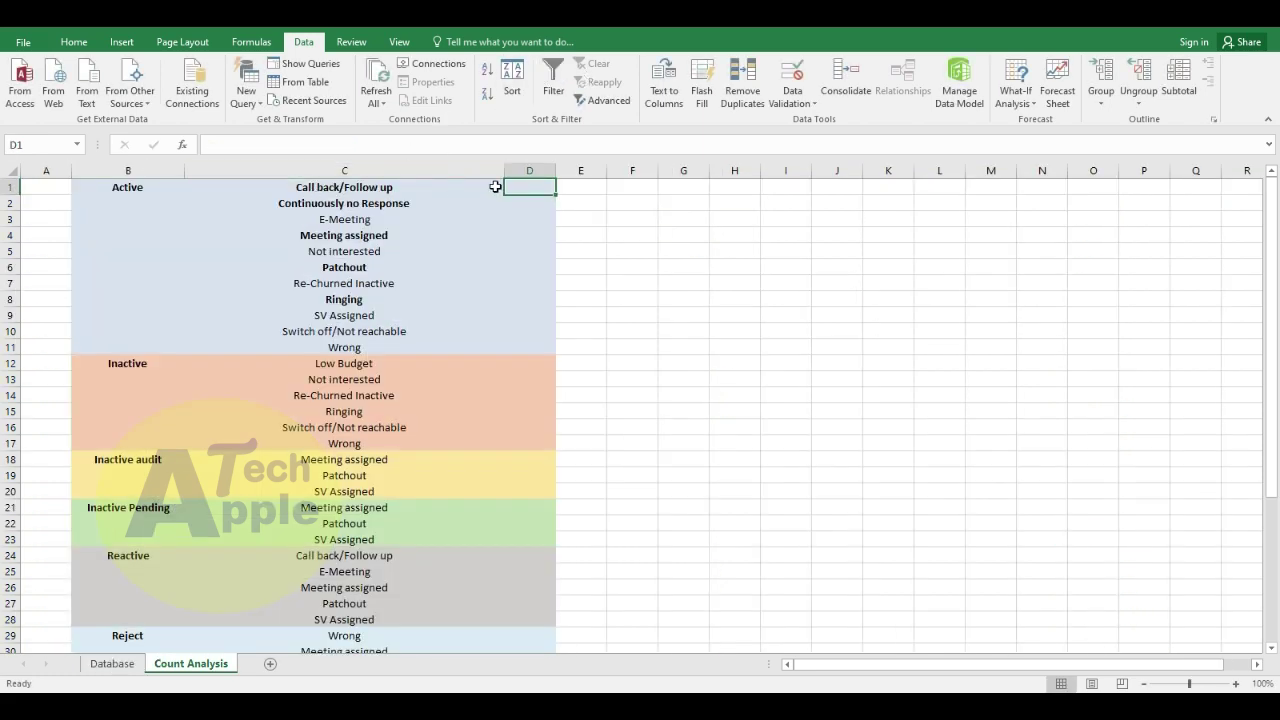
Step: Cancel the unfinished D1 entry and turn off the Database sheet's filter
{"action": "type", "text": "=count"}
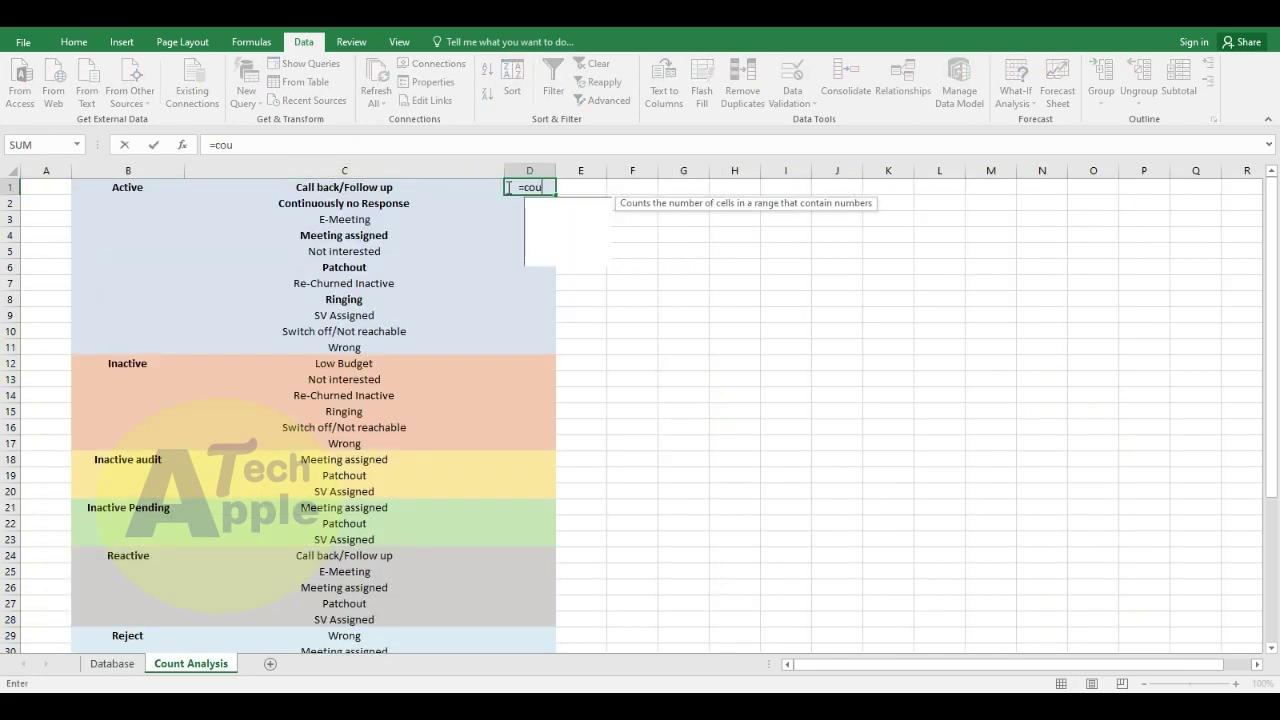
{"action": "key", "text": "Escape"}
{"action": "key", "text": "Escape"}
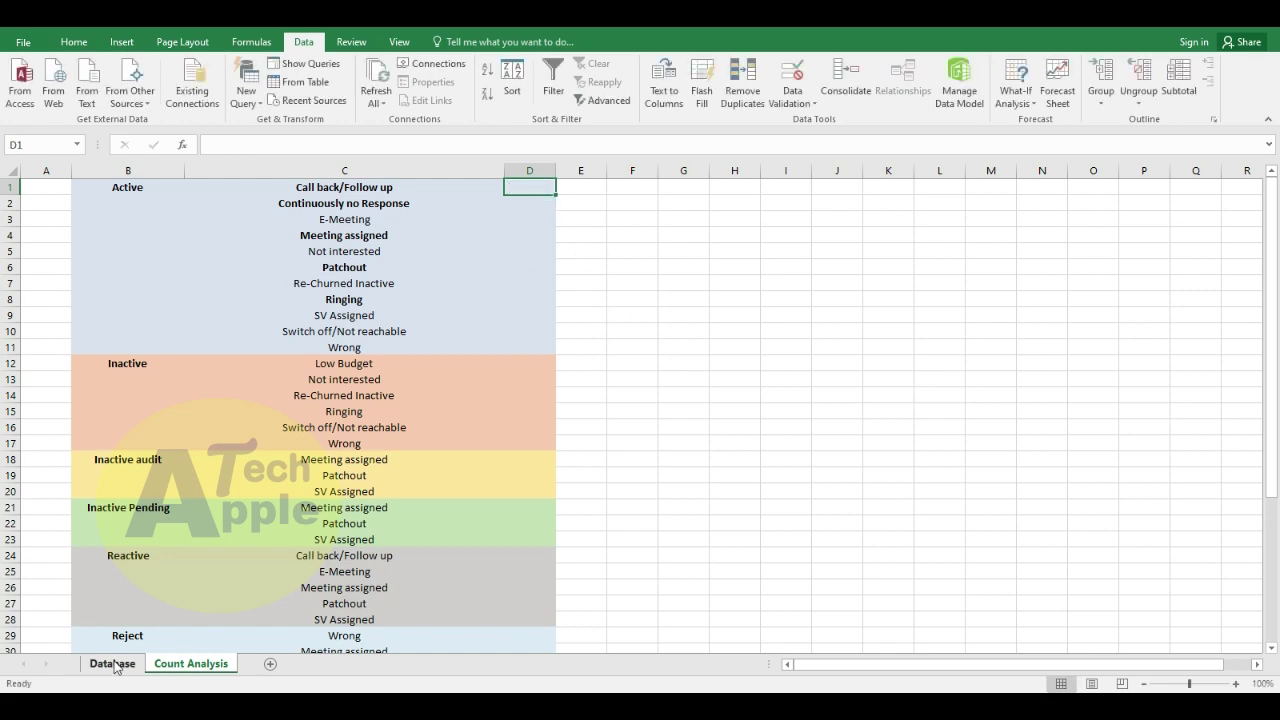
{"action": "left_click", "coordinate": [113, 663]}
{"action": "left_click", "coordinate": [558, 80]}
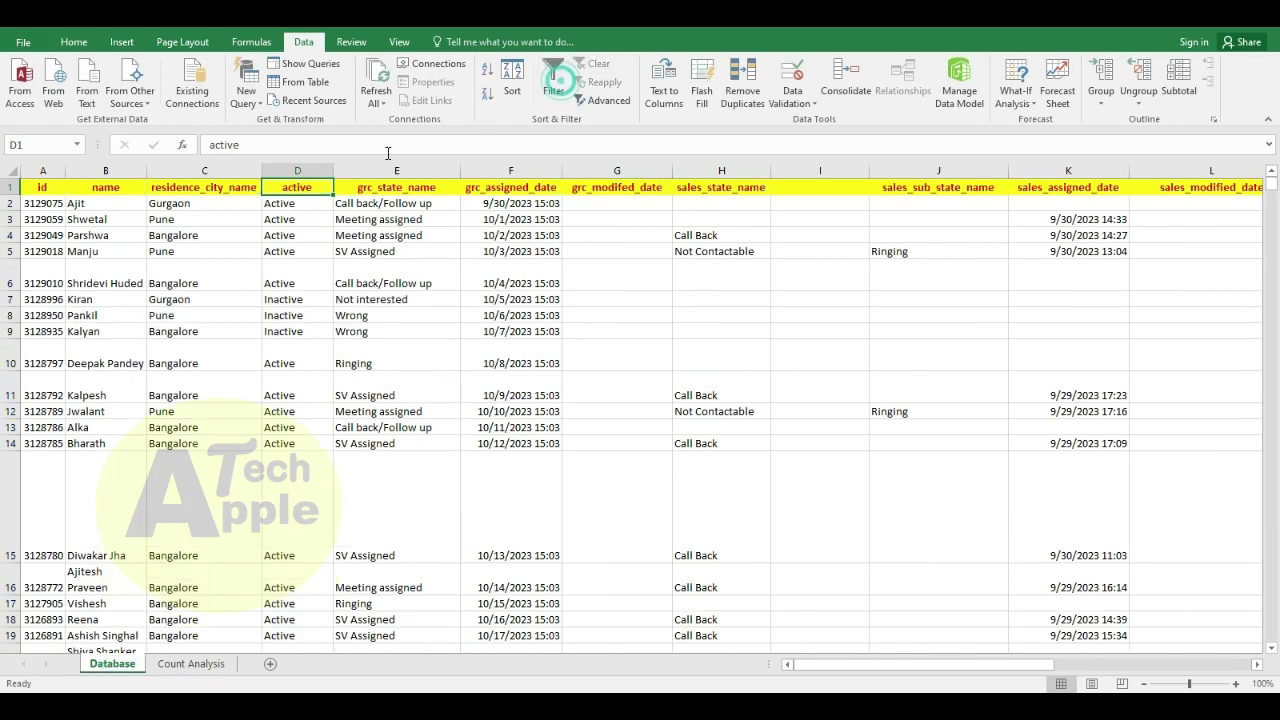
{"action": "left_click", "coordinate": [191, 663]}
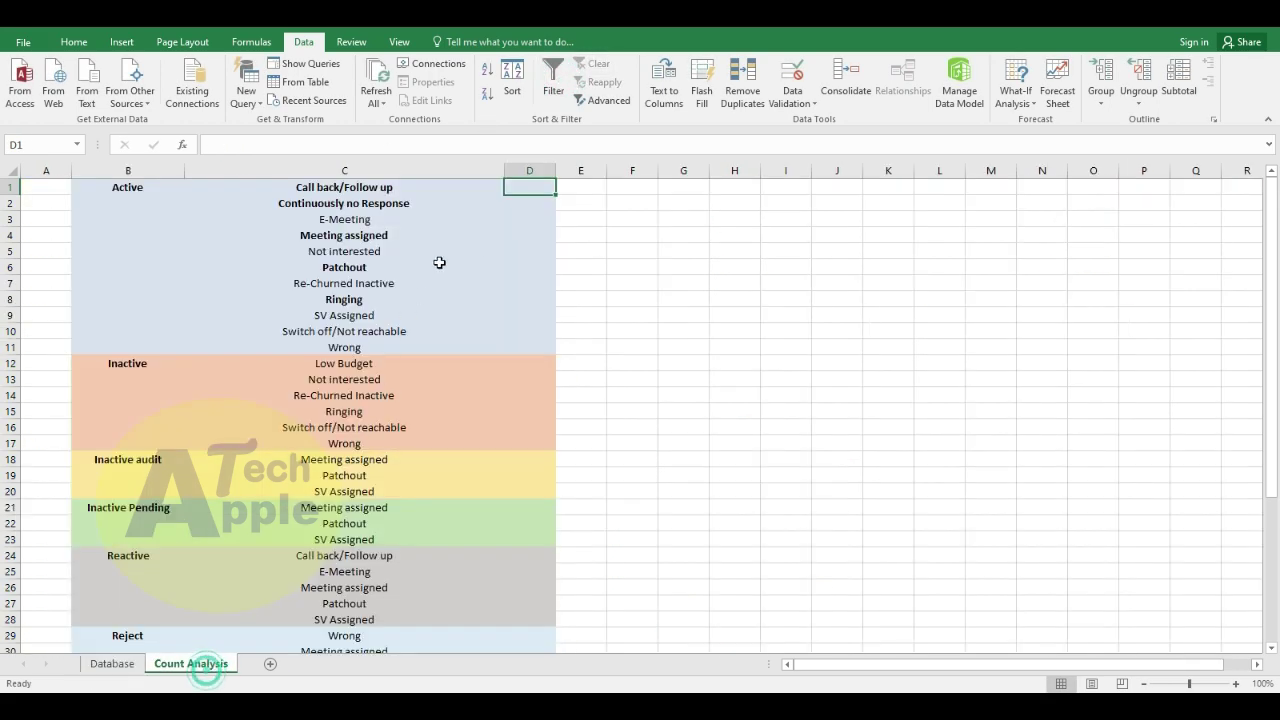
Step: Start =COUNTIFS( in D1 with Database rows D2:D1284 as the first criteria range
{"action": "type", "text": "="}
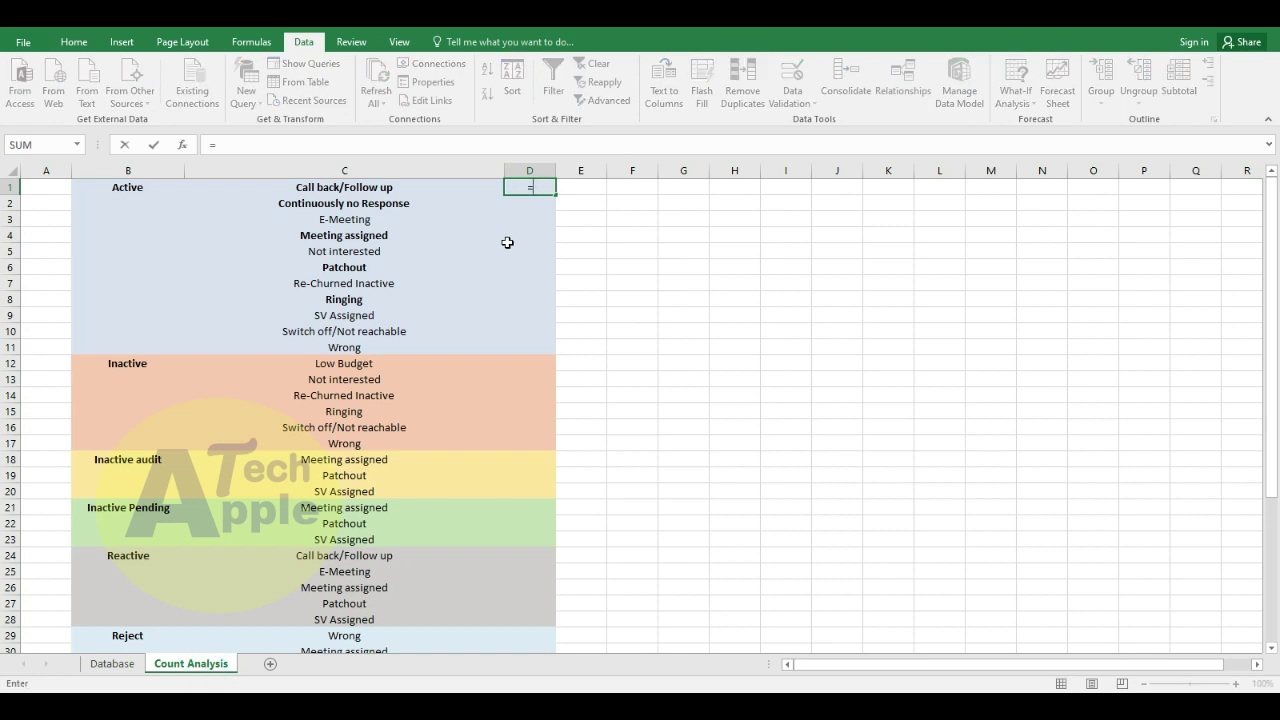
{"action": "type", "text": "count"}
{"action": "key", "text": "Down"}
{"action": "key", "text": "Down"}
{"action": "key", "text": "Down"}
{"action": "key", "text": "Down"}
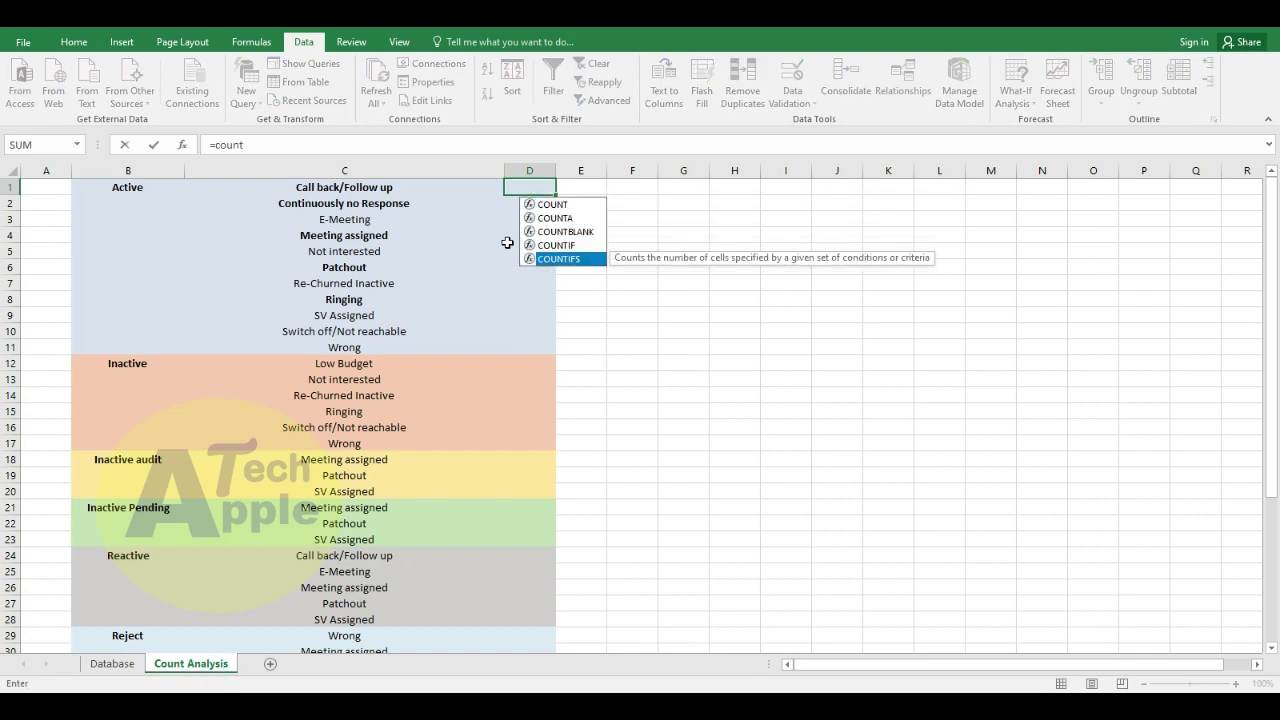
{"action": "key", "text": "Tab"}
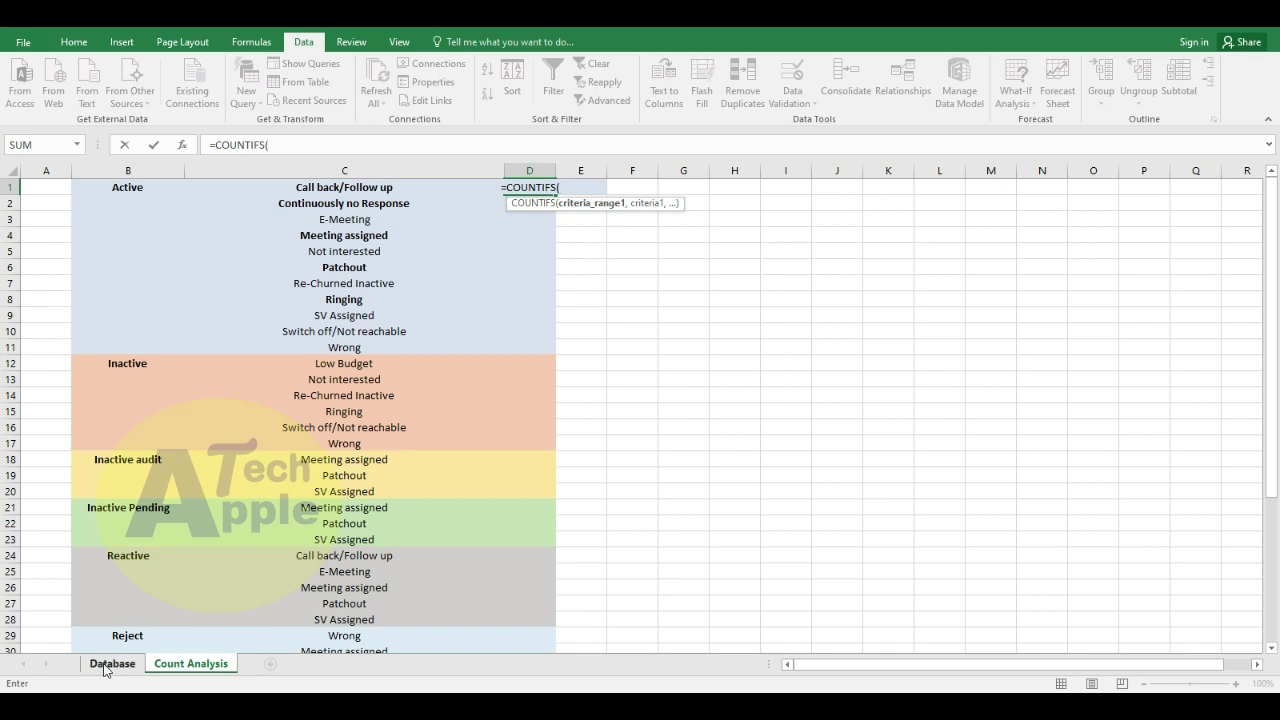
{"action": "left_click", "coordinate": [105, 665]}
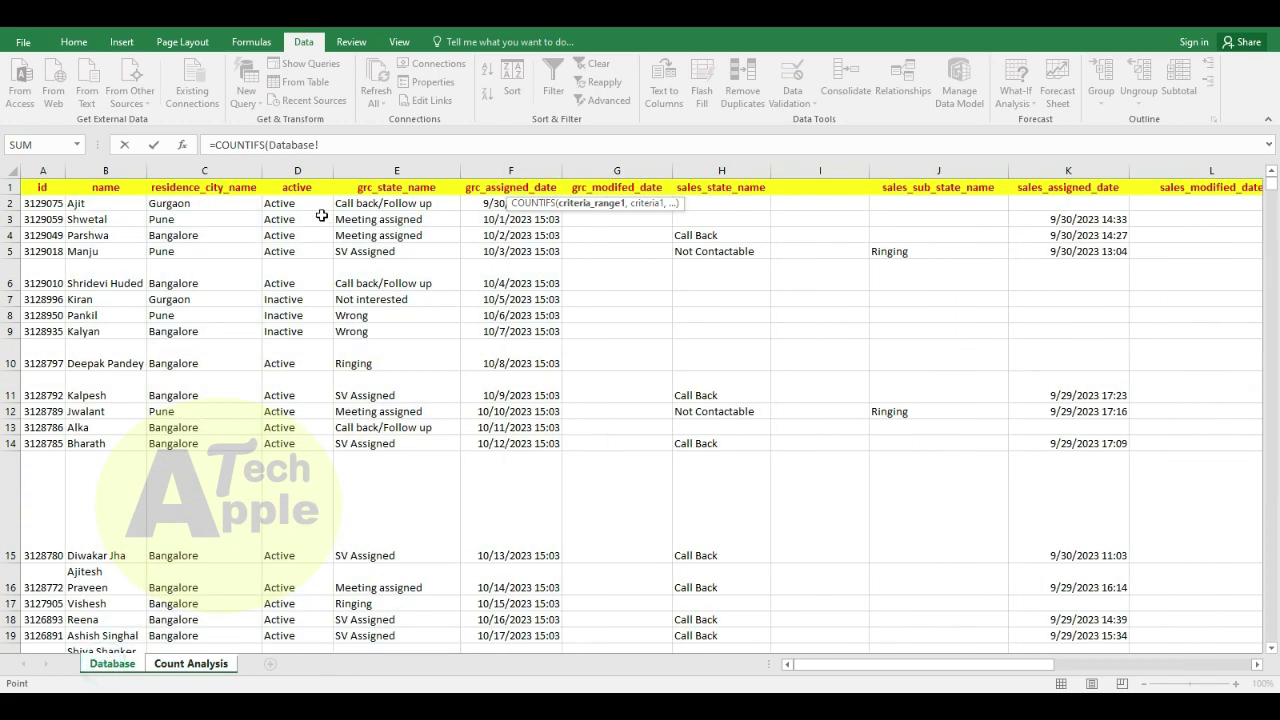
{"action": "left_click_drag", "start_coordinate": [302, 190], "coordinate": [297, 208]}
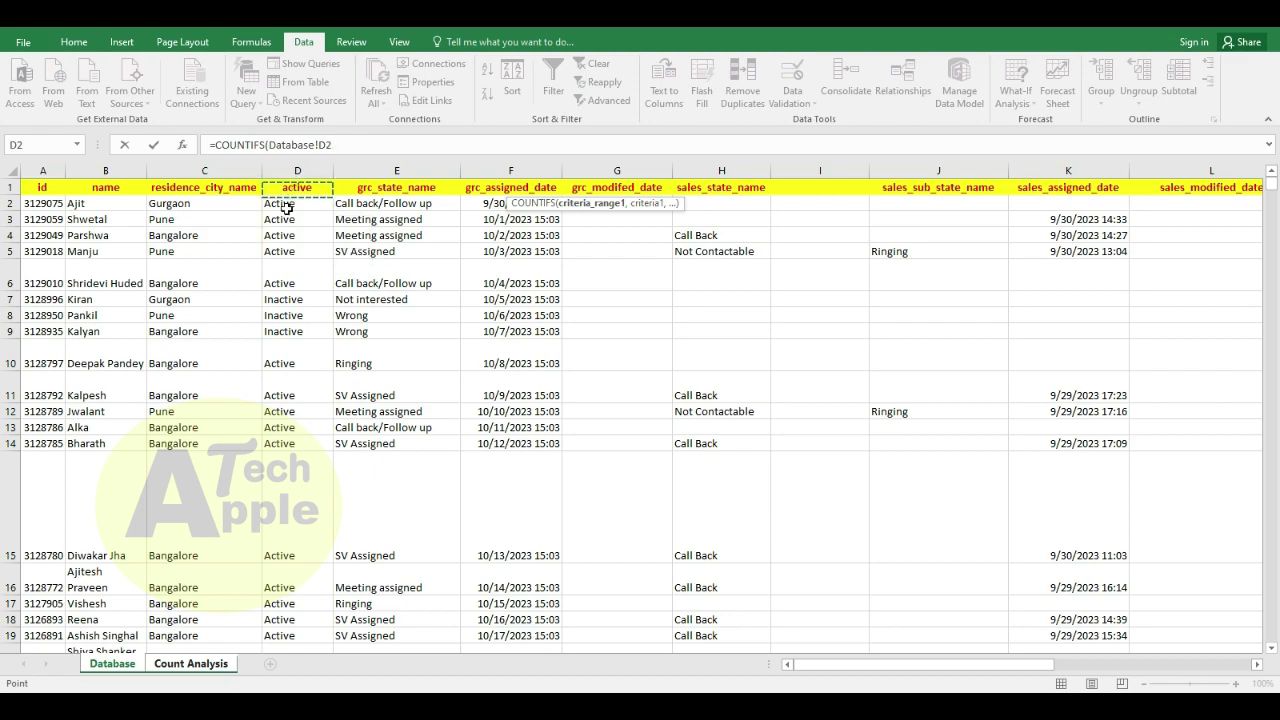
{"action": "left_click_drag", "start_coordinate": [302, 203], "coordinate": [299, 262]}
{"action": "mouse_move", "coordinate": [277, 500]}
{"action": "left_mouse_down"}
{"action": "mouse_move", "coordinate": [300, 660]}
{"action": "mouse_move", "coordinate": [271, 692]}
{"action": "left_mouse_up"}
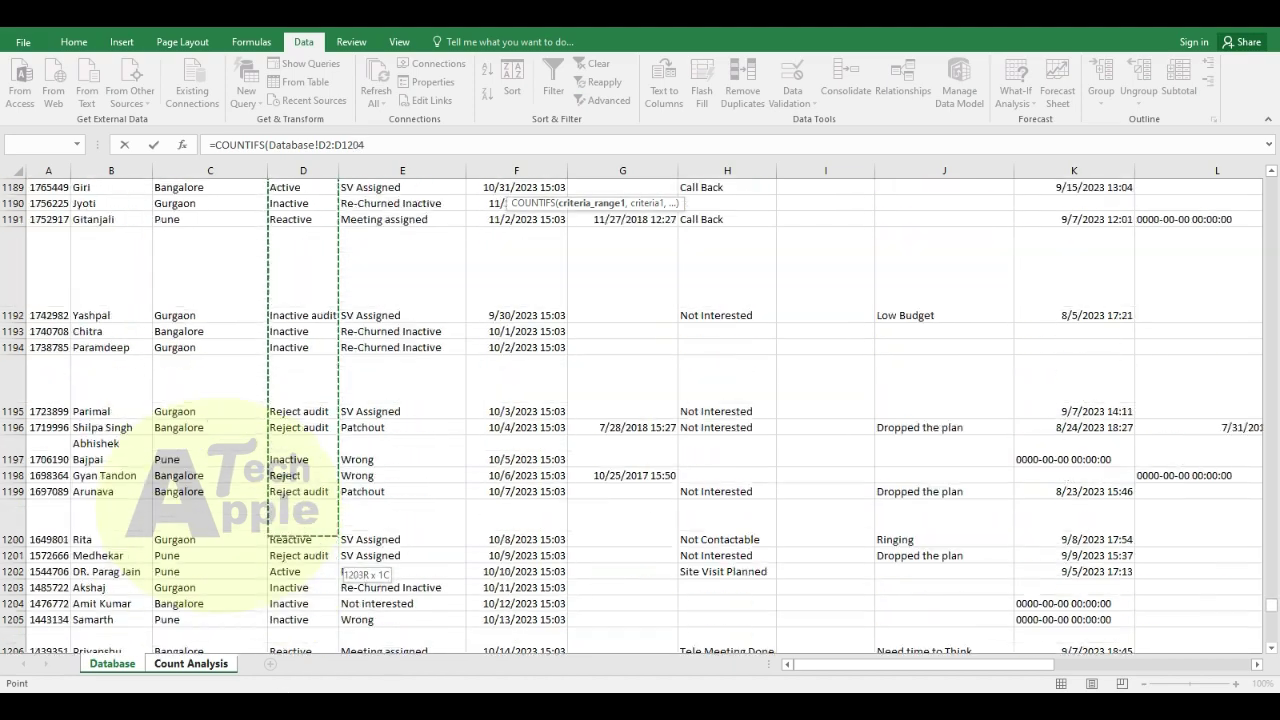
{"action": "left_click_drag", "start_coordinate": [271, 692], "coordinate": [286, 588]}
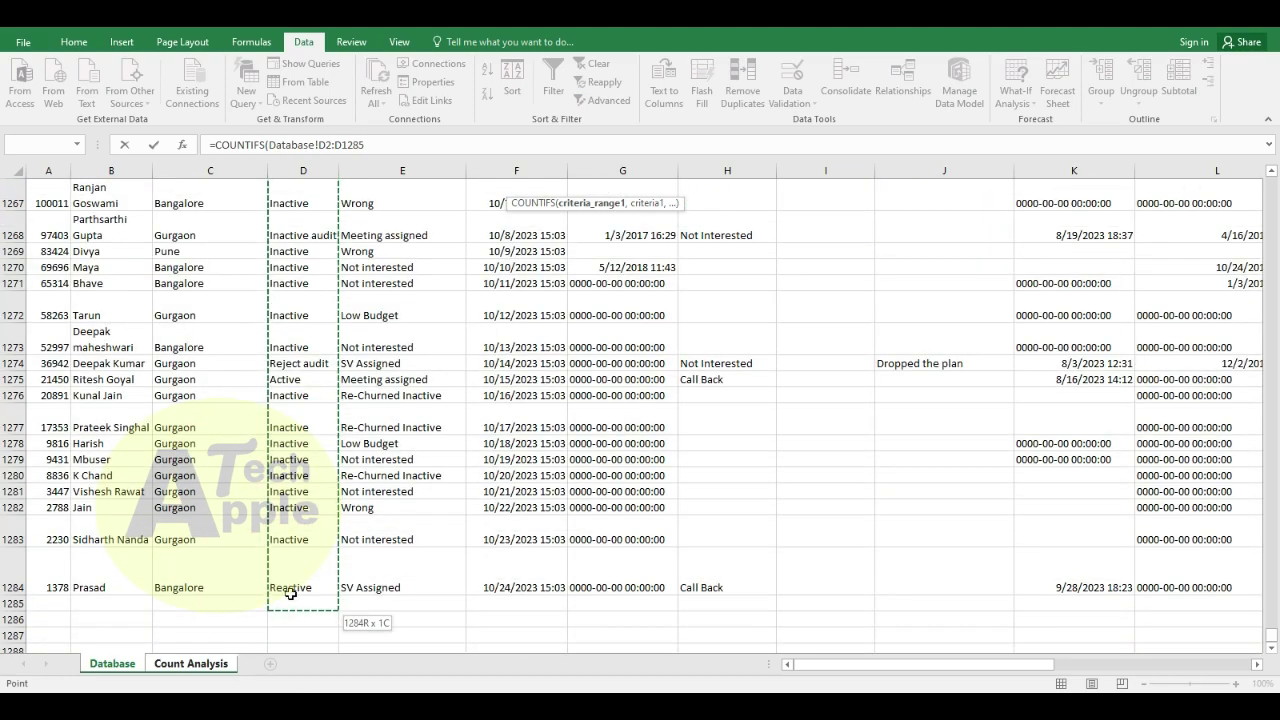
Step: Change the first range to Database!D2:D1284 and add B1 (Active) as its criterion
{"action": "left_click", "coordinate": [198, 666]}
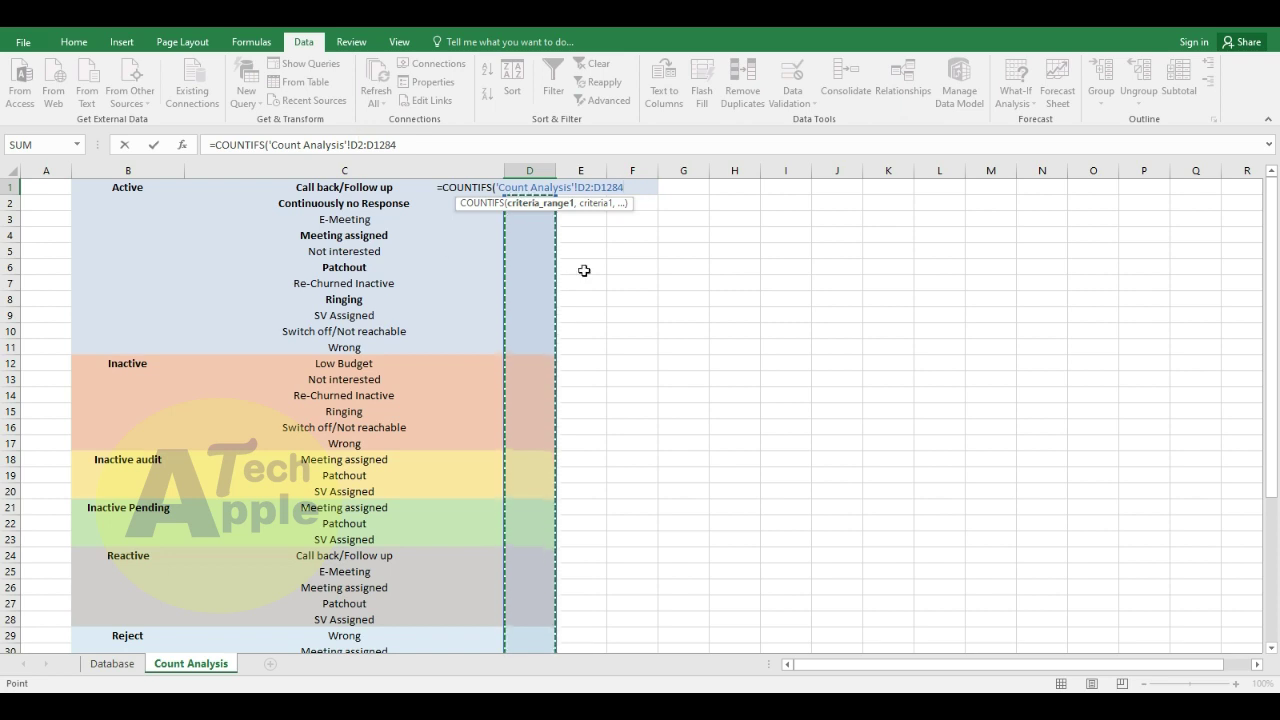
{"action": "left_click", "coordinate": [574, 188]}
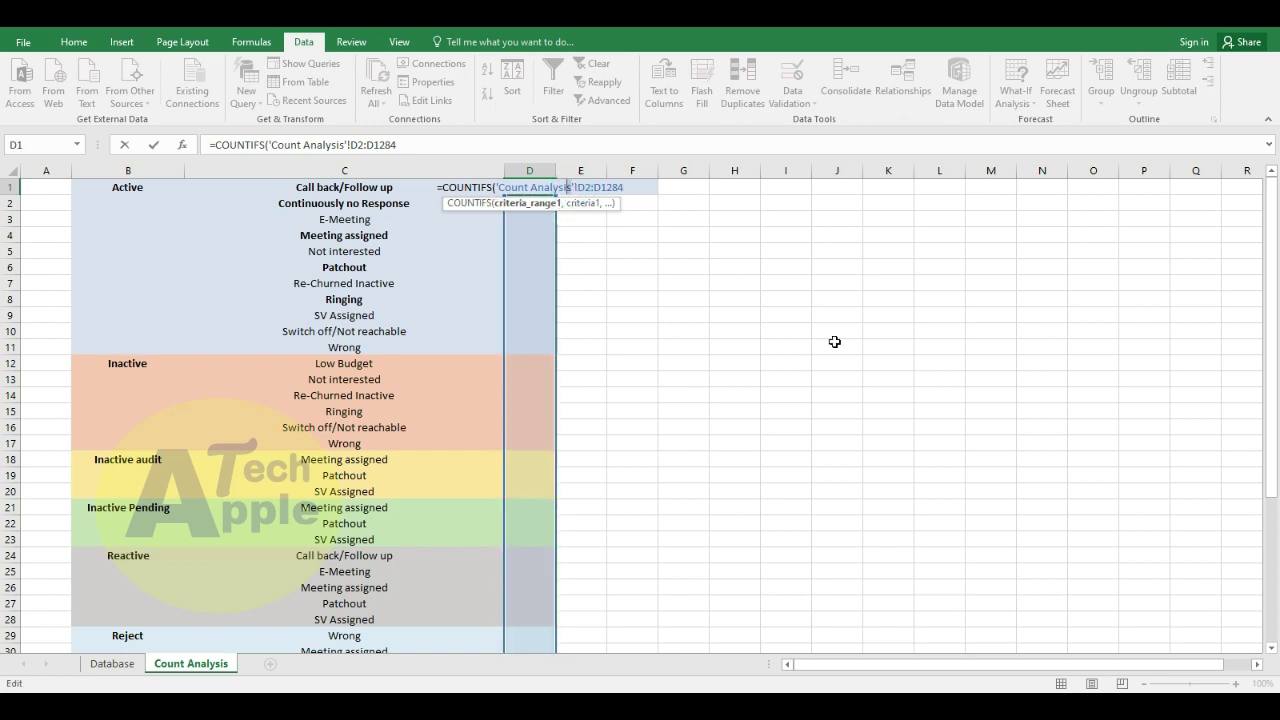
{"action": "type", "text": "Data"}
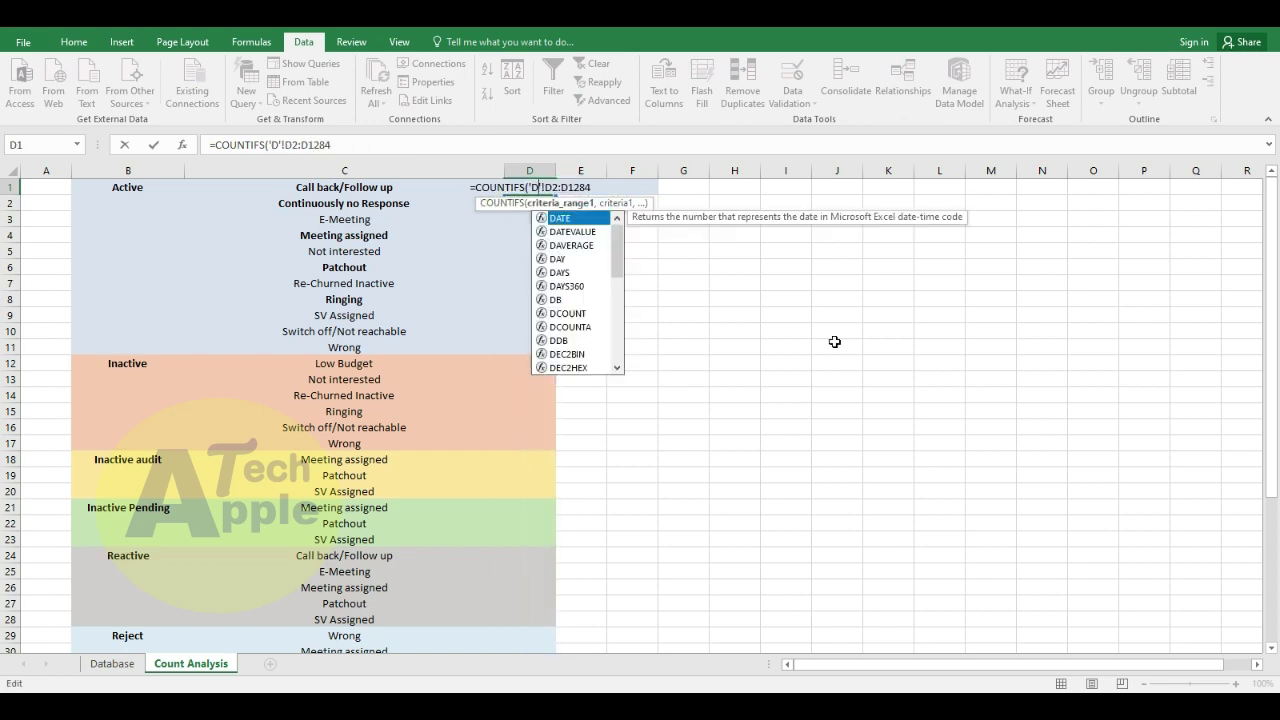
{"action": "type", "text": "base"}
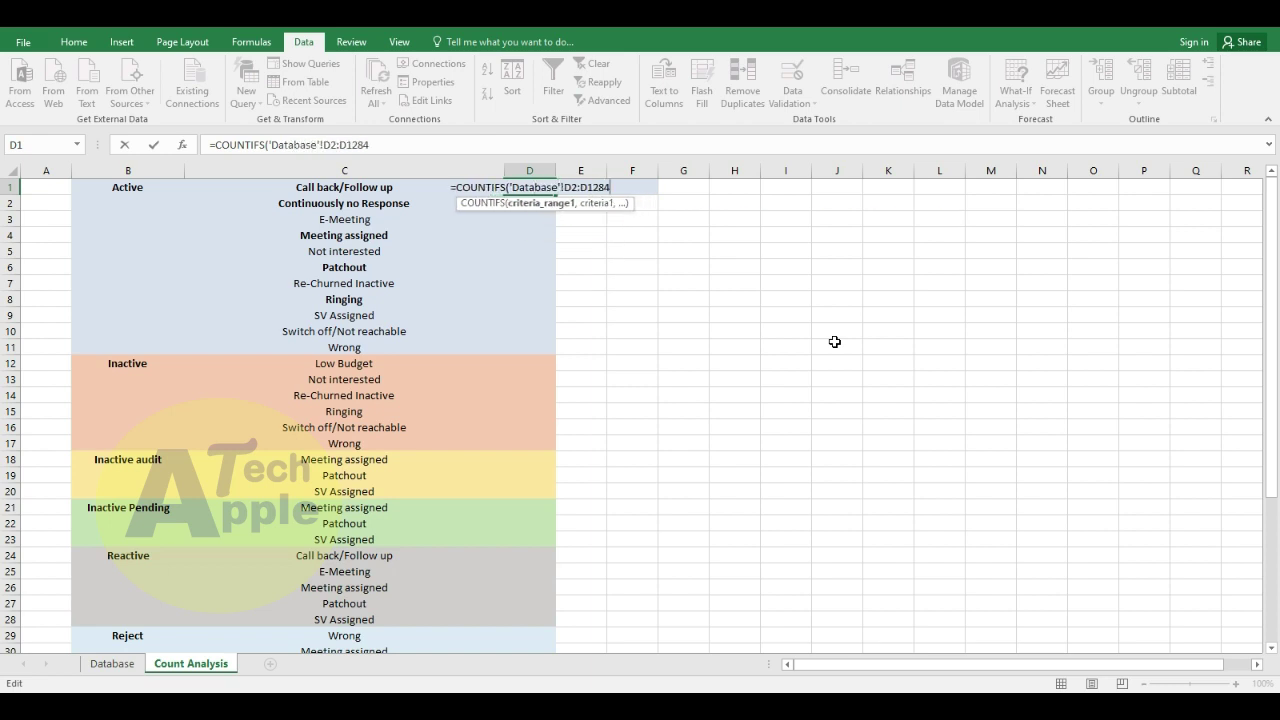
{"action": "type", "text": ","}
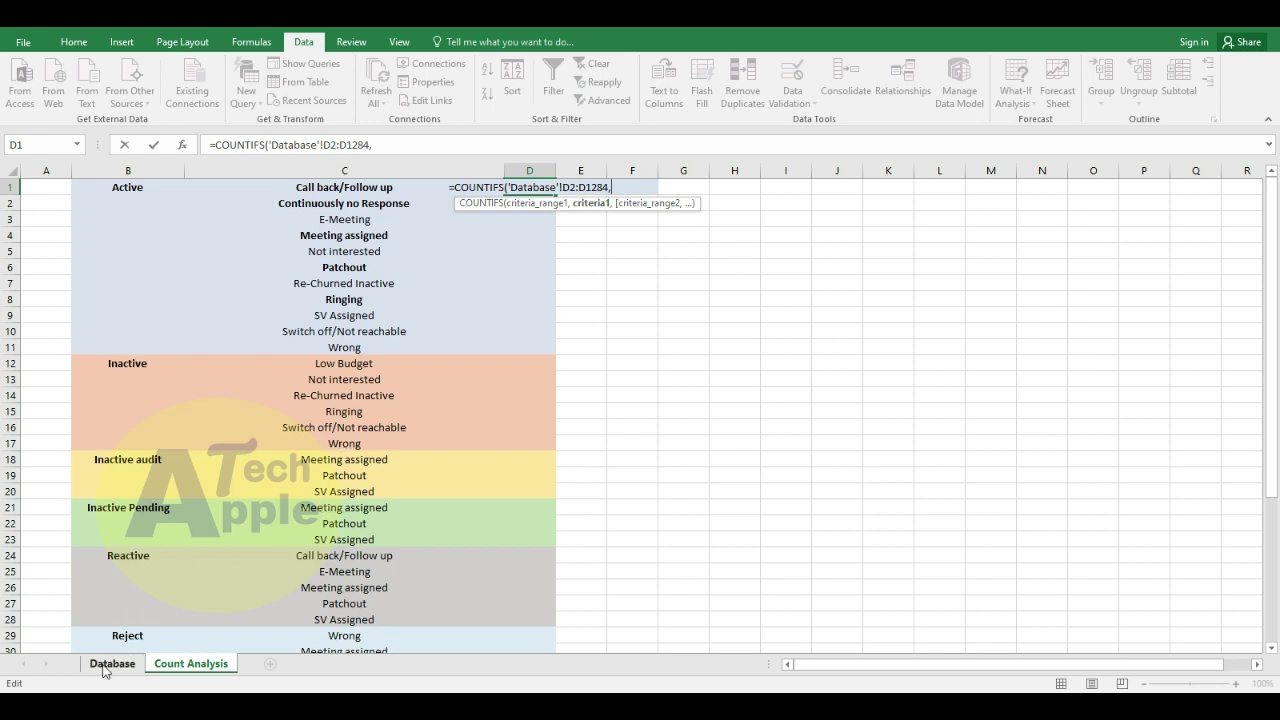
{"action": "left_click", "coordinate": [141, 188]}
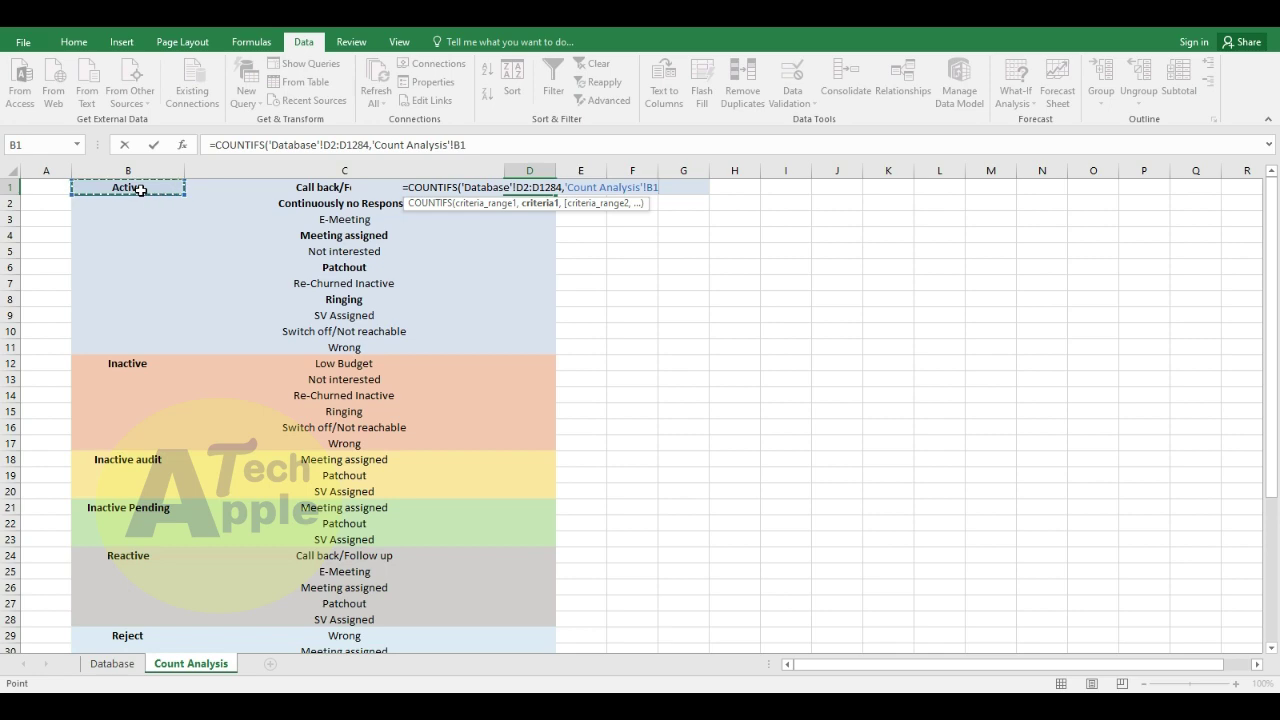
Step: Add the state column E2:E1284 as D1's second criteria range
{"action": "type", "text": ","}
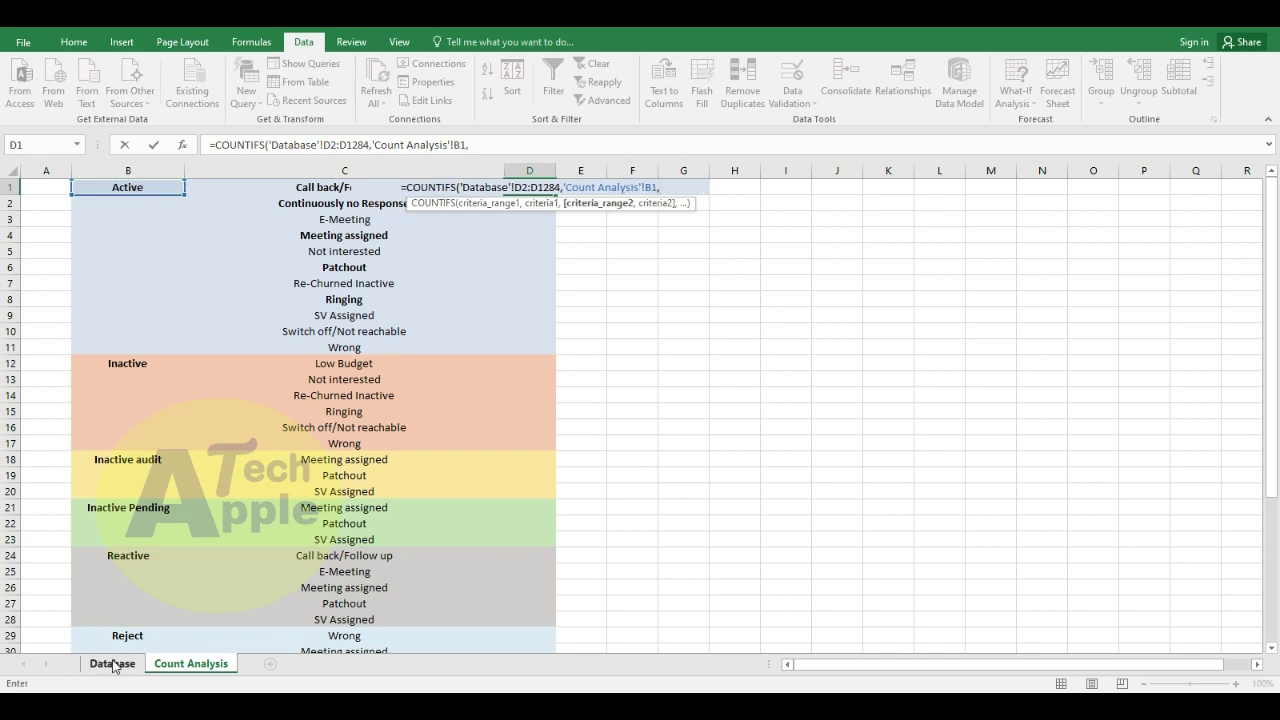
{"action": "left_click", "coordinate": [113, 665]}
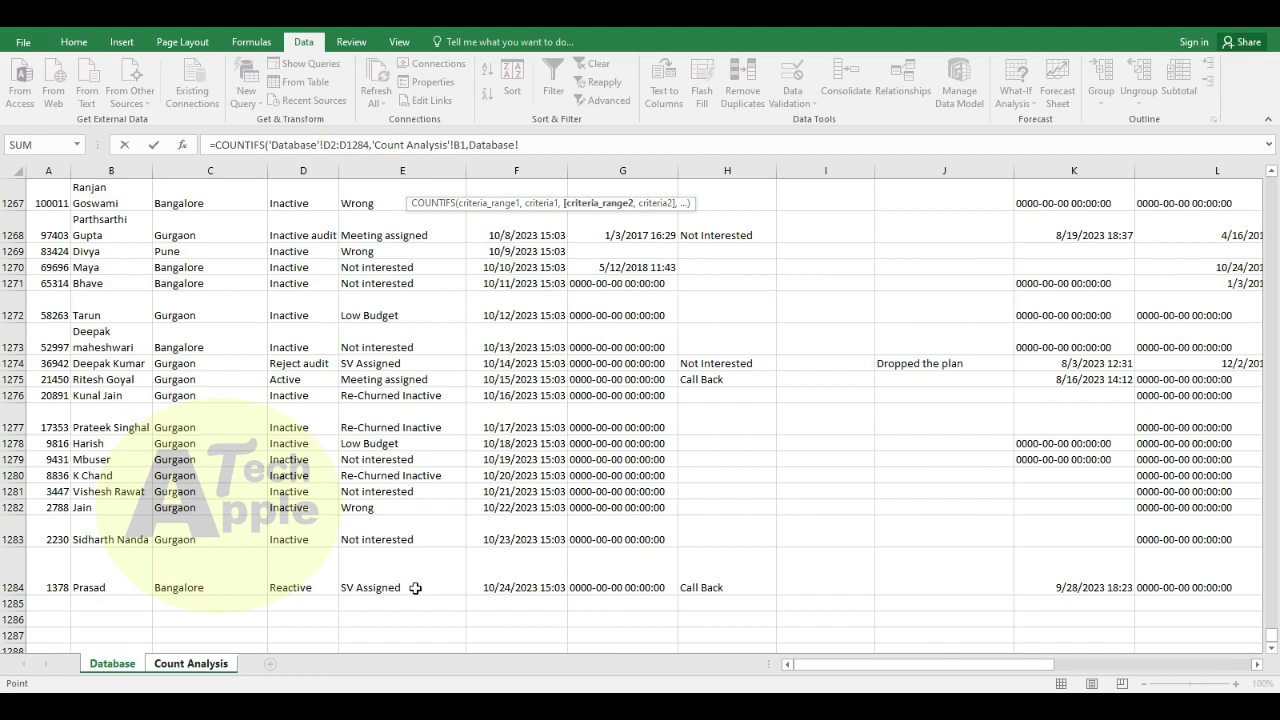
{"action": "mouse_move", "coordinate": [415, 588]}
{"action": "left_mouse_down"}
{"action": "mouse_move", "coordinate": [455, 111]}
{"action": "mouse_move", "coordinate": [421, 124]}
{"action": "mouse_move", "coordinate": [429, 97]}
{"action": "left_mouse_up"}
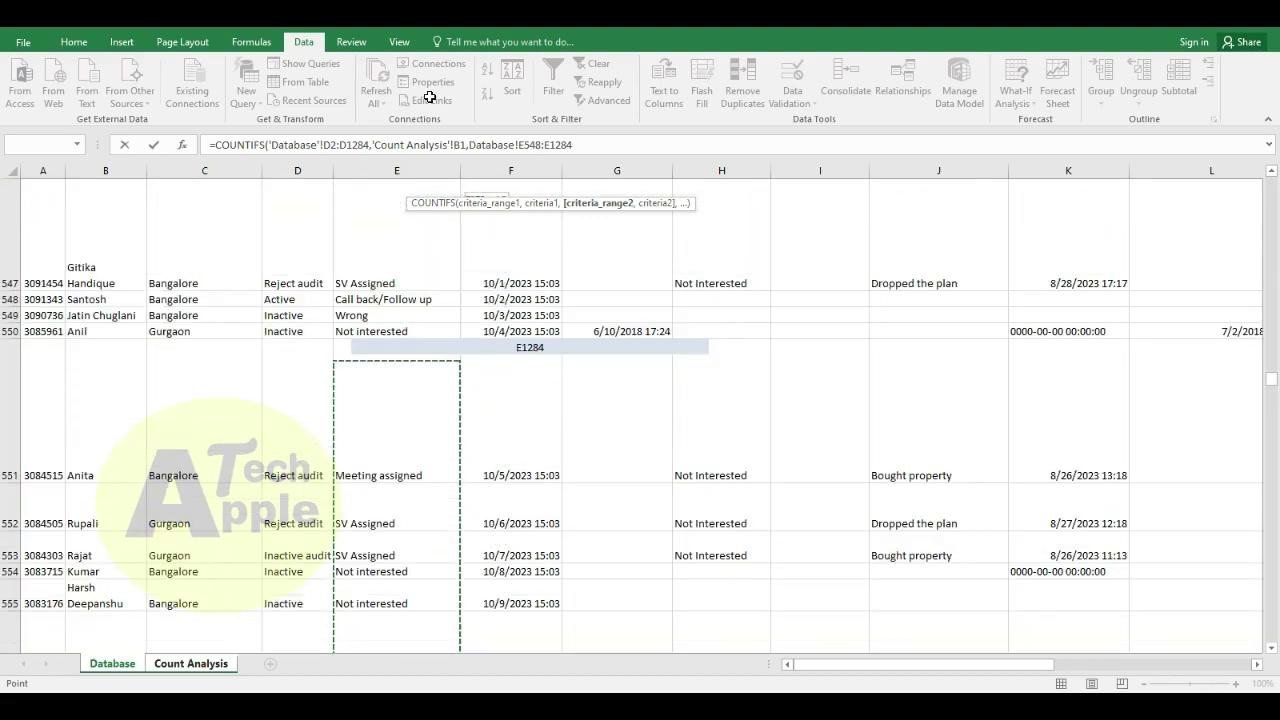
{"action": "left_click_drag", "start_coordinate": [429, 97], "coordinate": [429, 97]}
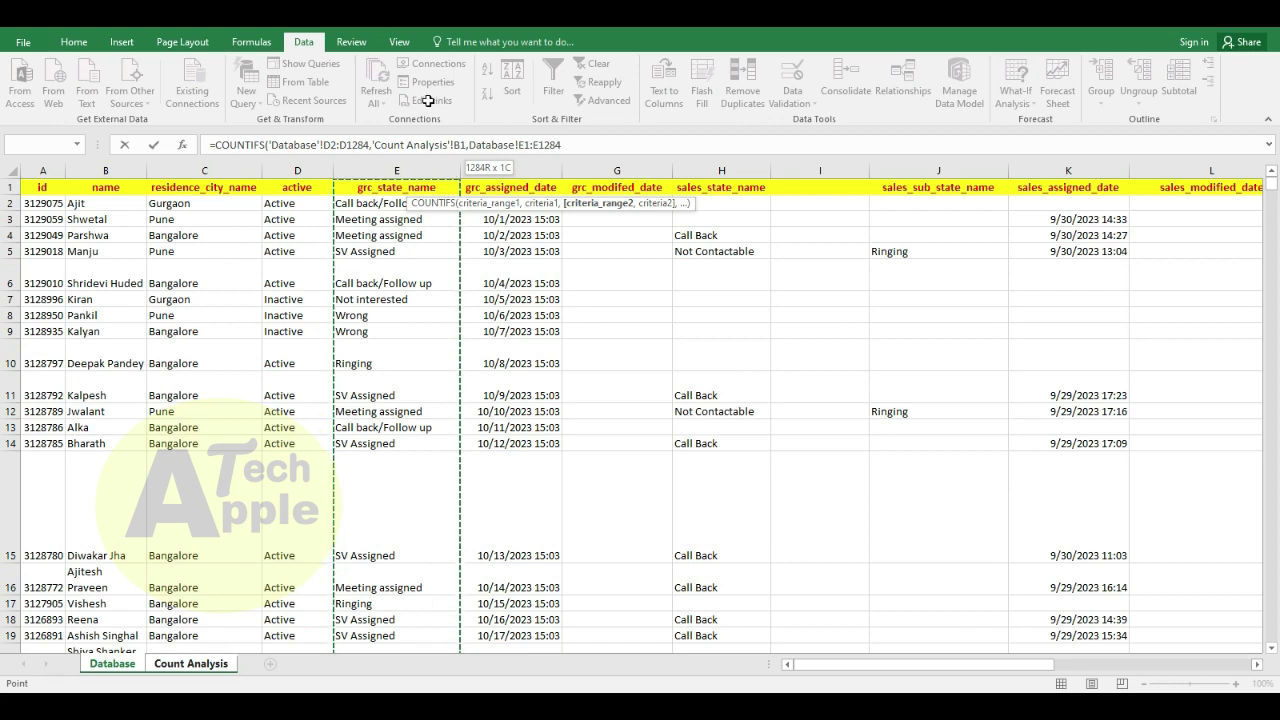
{"action": "left_click_drag", "start_coordinate": [410, 178], "coordinate": [407, 205]}
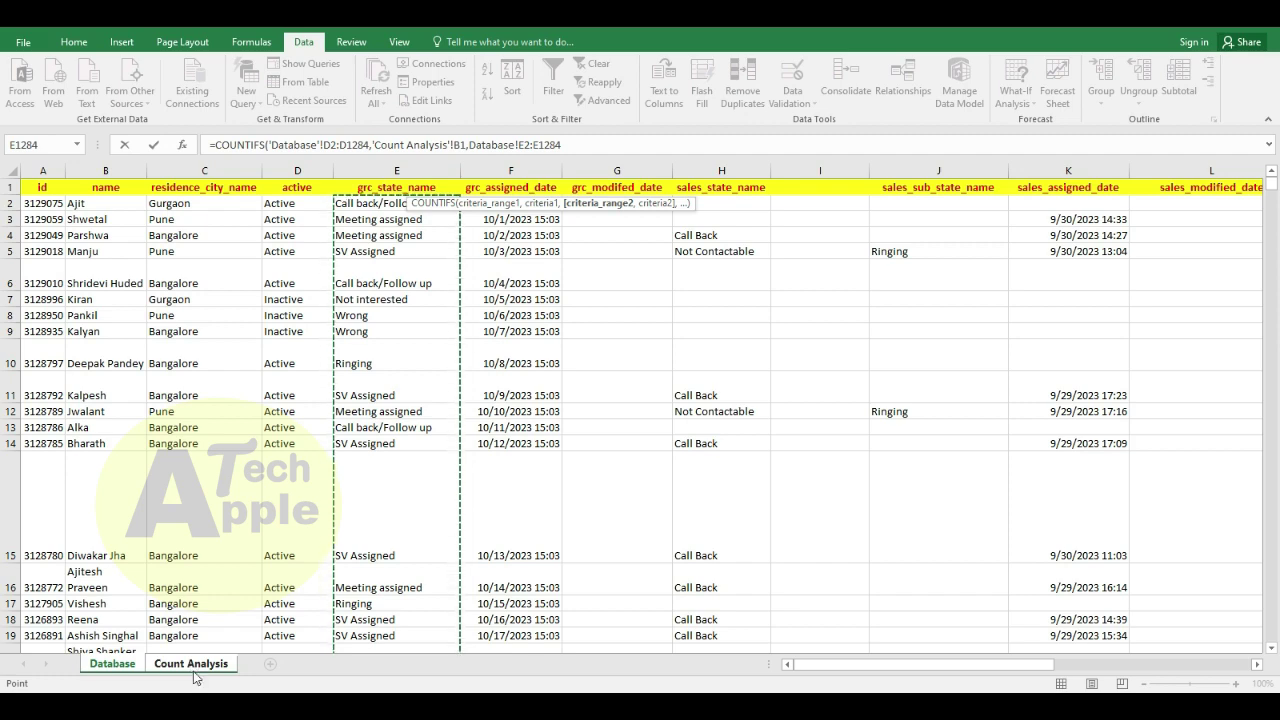
{"action": "left_click", "coordinate": [194, 672]}
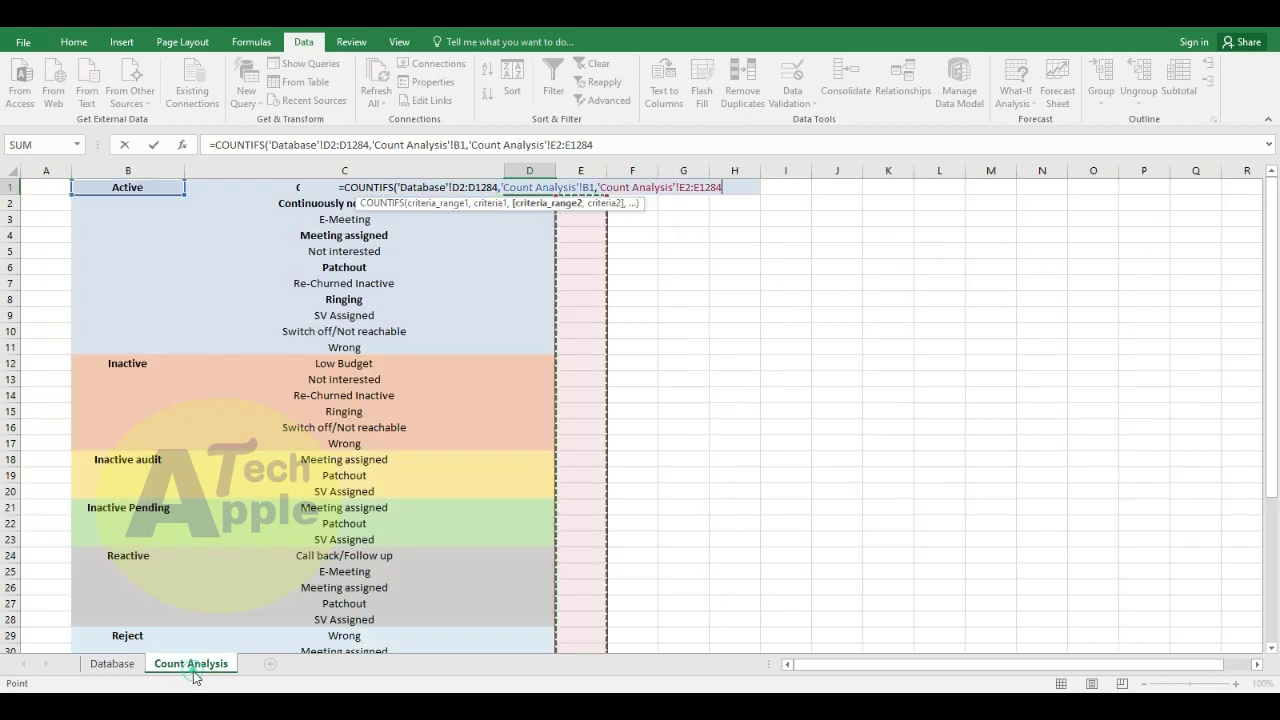
Step: Correct the second range to Database!E2:E1284 with an empty criterion and close the formula
{"action": "left_click", "coordinate": [676, 190]}
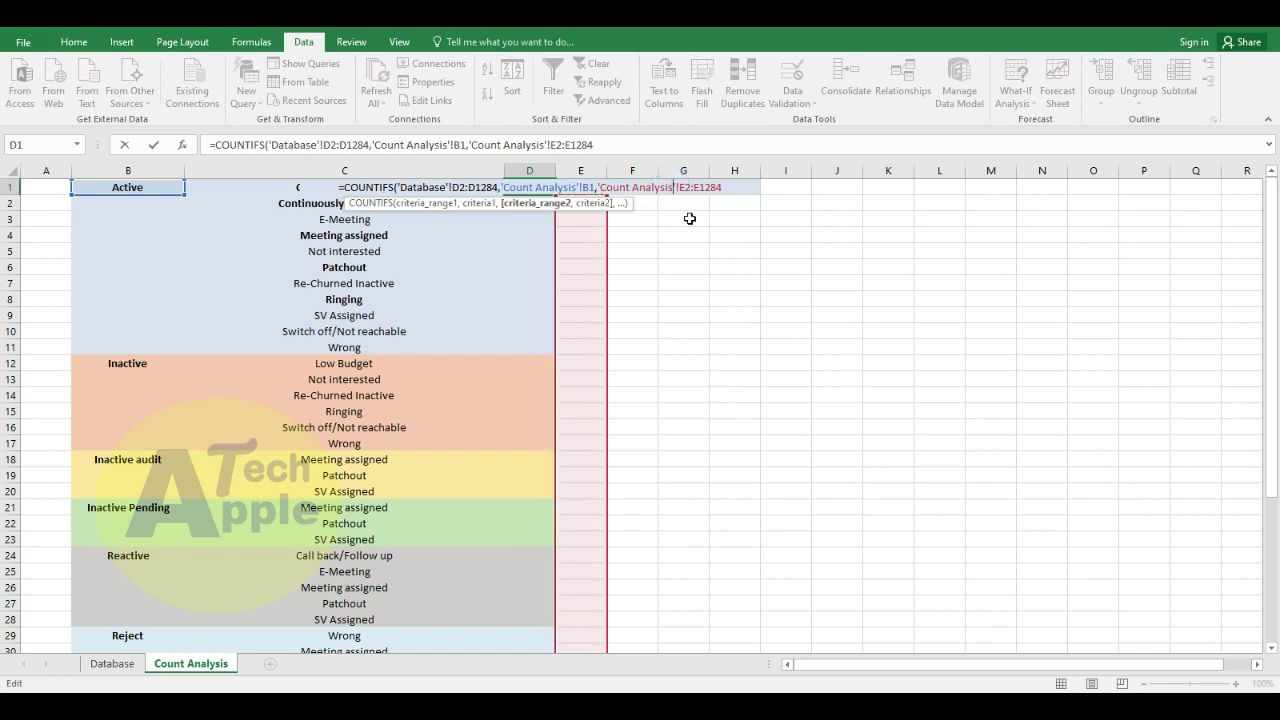
{"action": "key", "text": "shift+Left"}
{"action": "key", "text": "shift+Left"}
{"action": "key", "text": "shift+Left"}
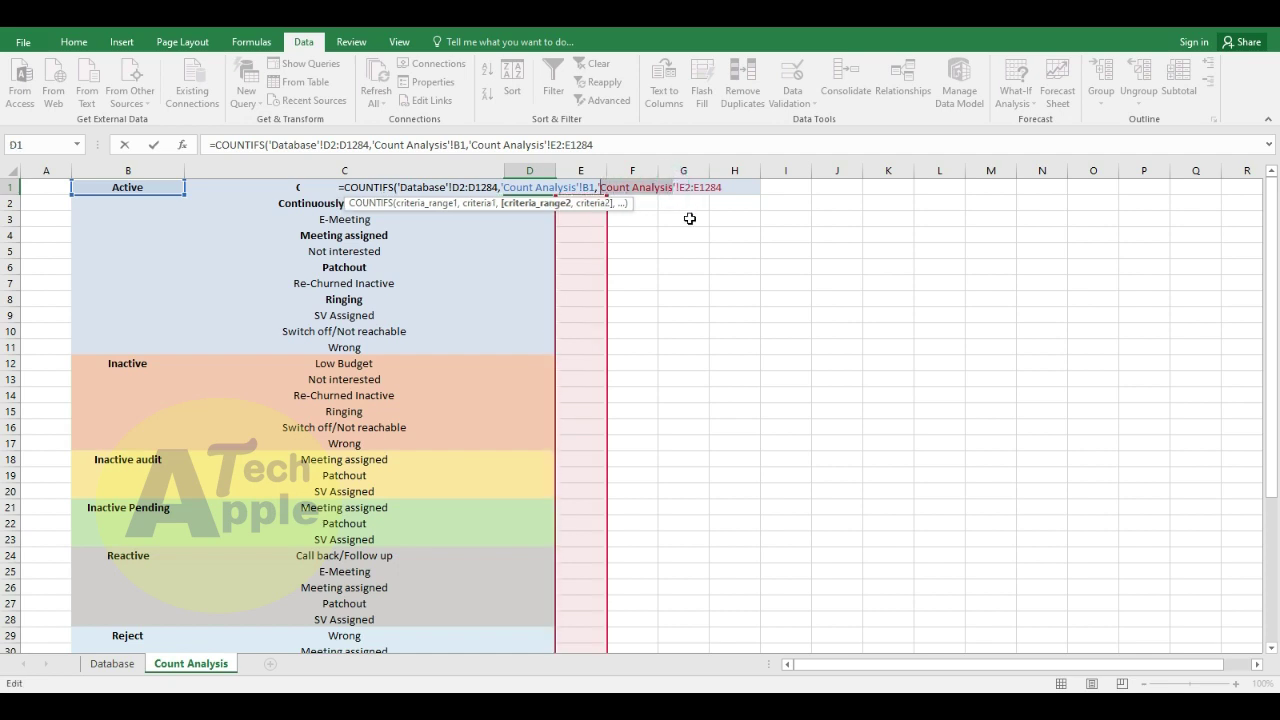
{"action": "type", "text": "Datab"}
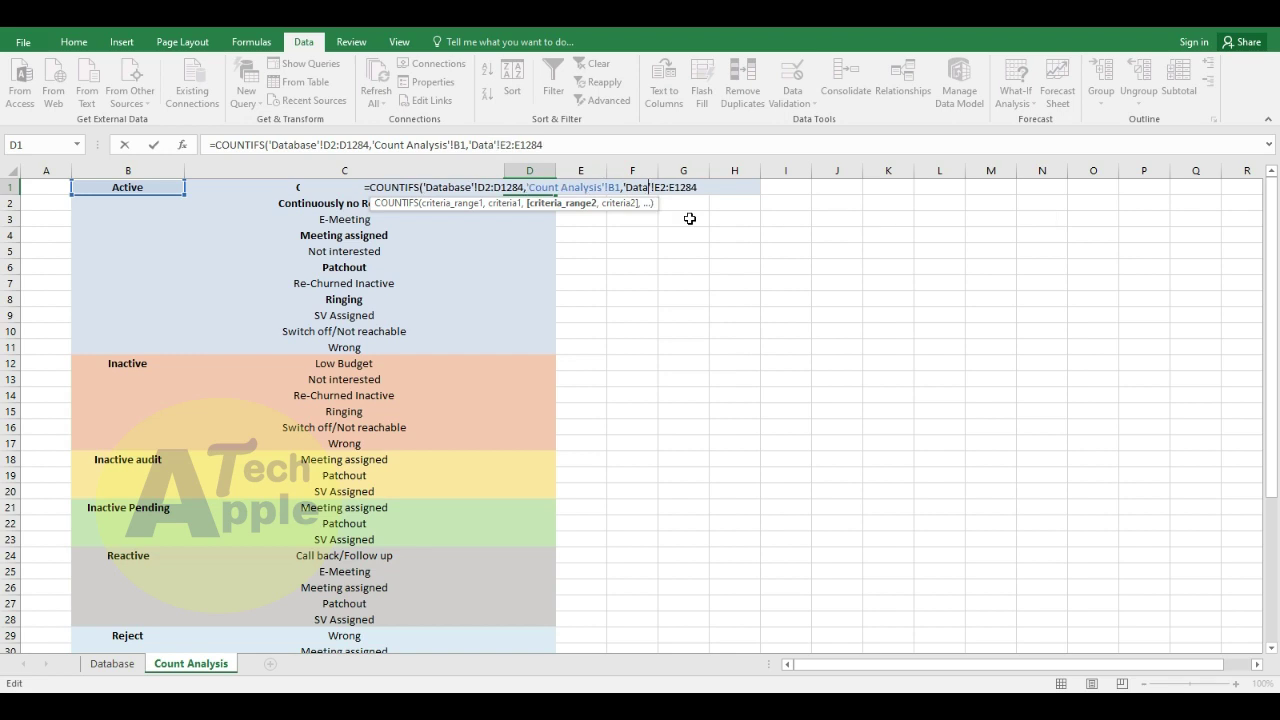
{"action": "type", "text": "ase!E2:E1284"}
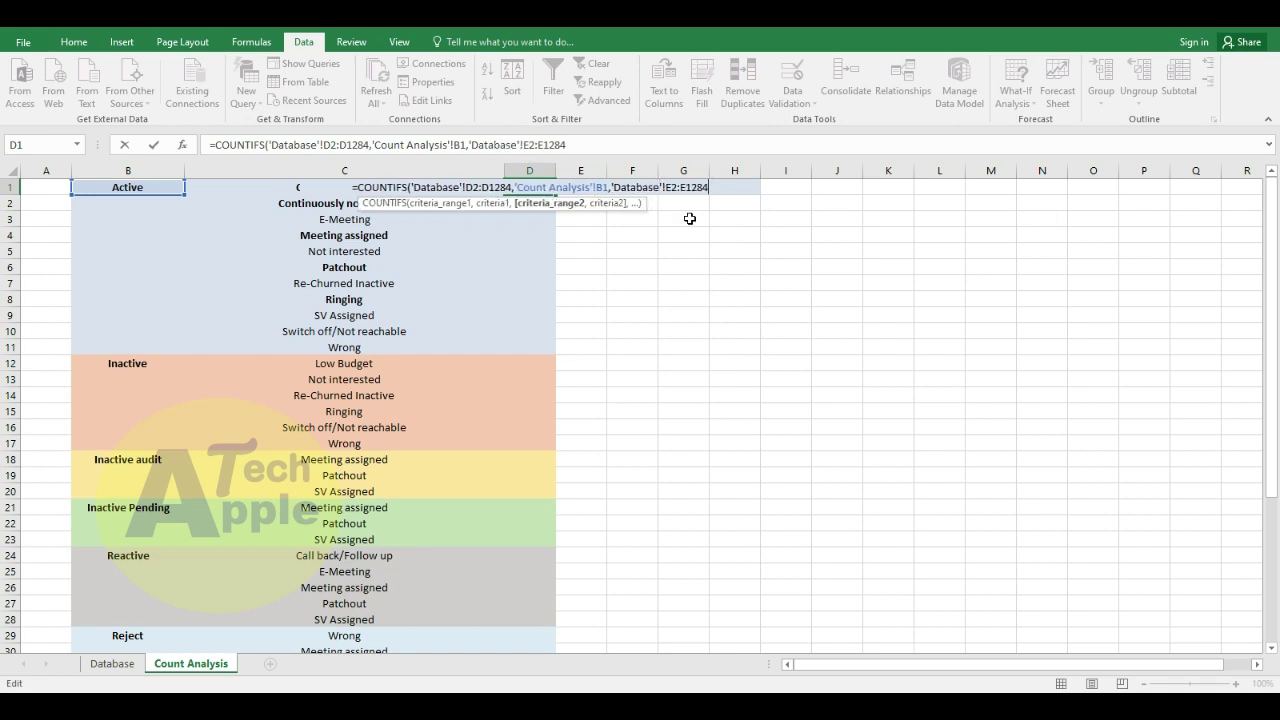
{"action": "type", "text": ","}
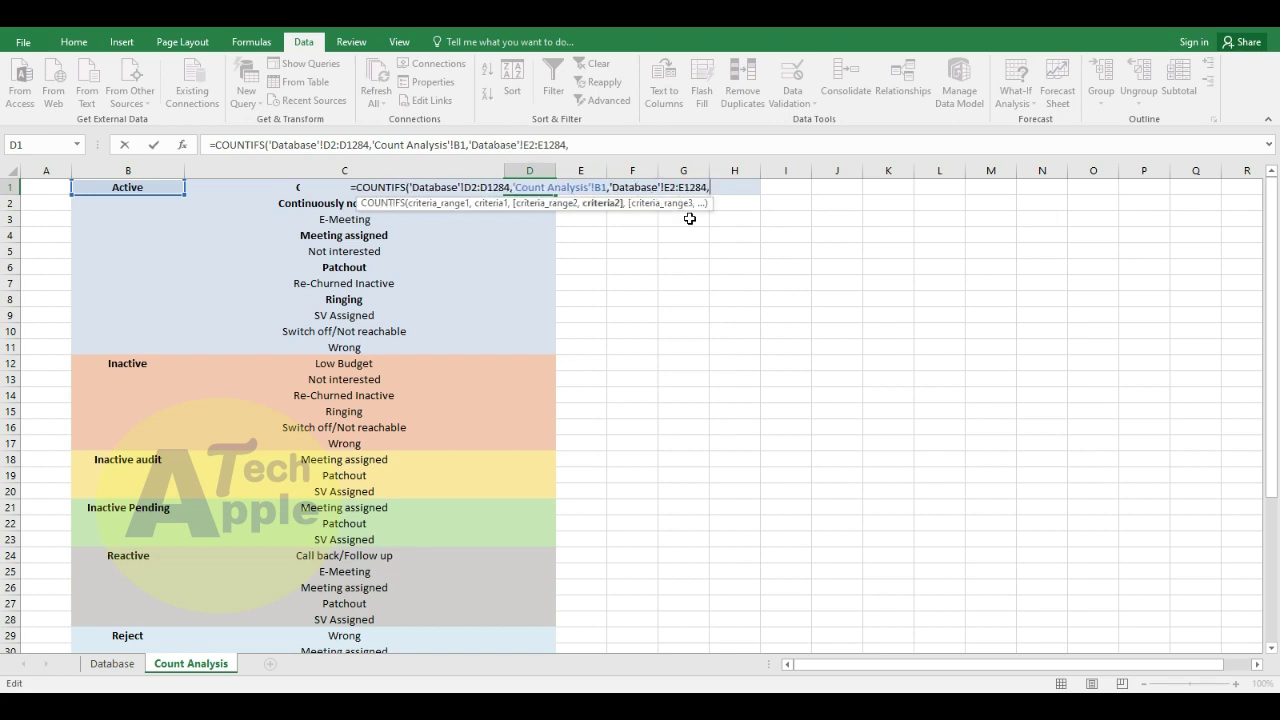
{"action": "type", "text": "\""}
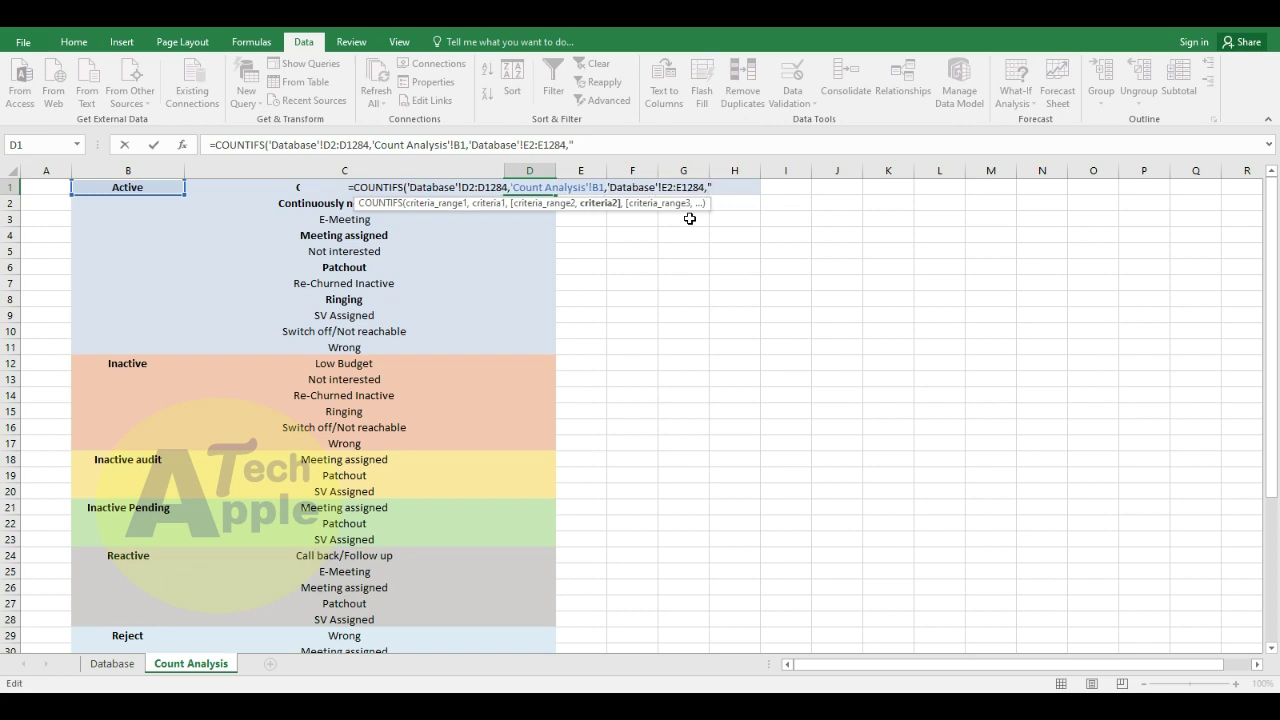
{"action": "type", "text": "\""}
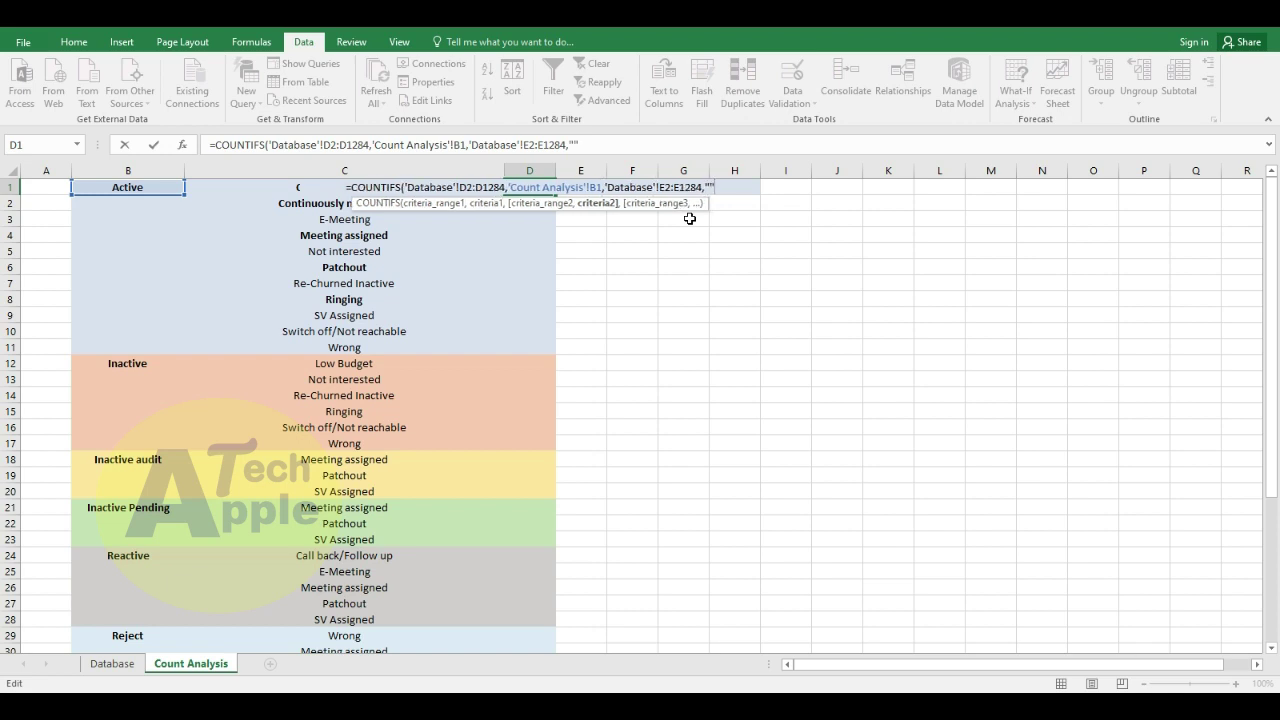
{"action": "type", "text": ")"}
{"action": "key", "text": "ctrl+Return"}
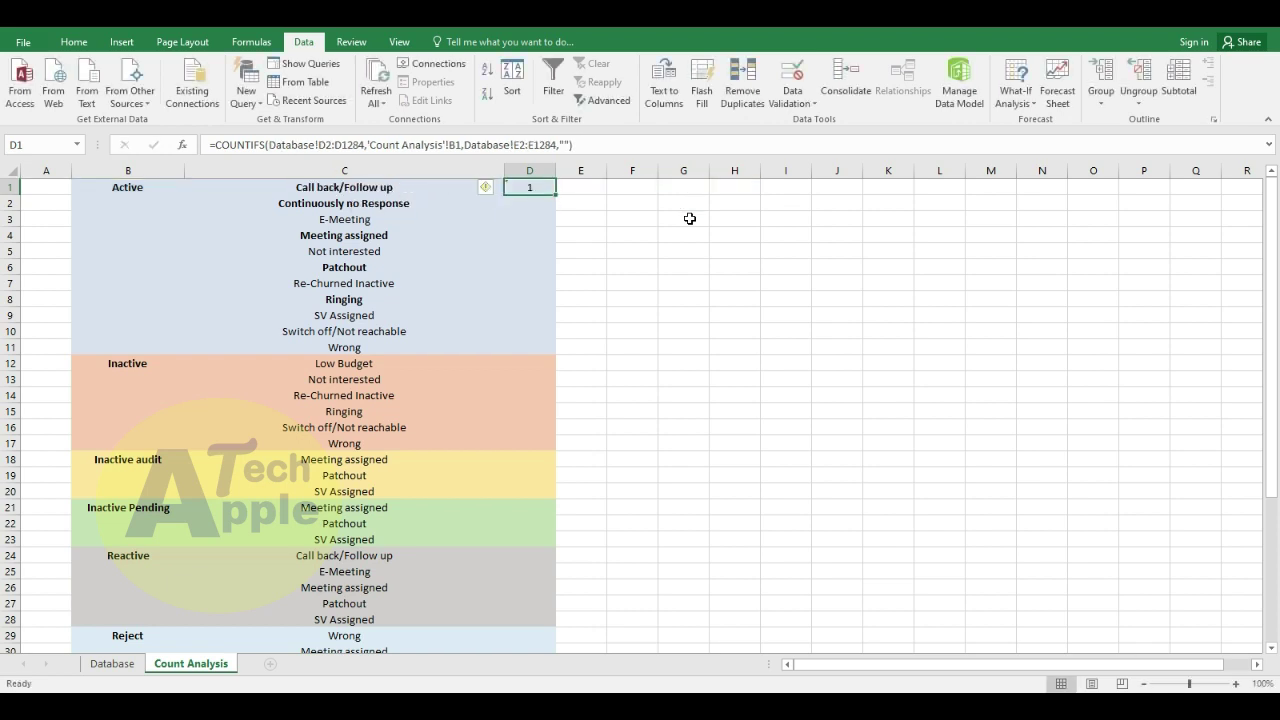
Step: Fill the second criterion with "Call back/Follow up" so D1 returns 14
{"action": "key", "text": "F2"}
{"action": "key", "text": "Escape"}
{"action": "key", "text": "Left"}
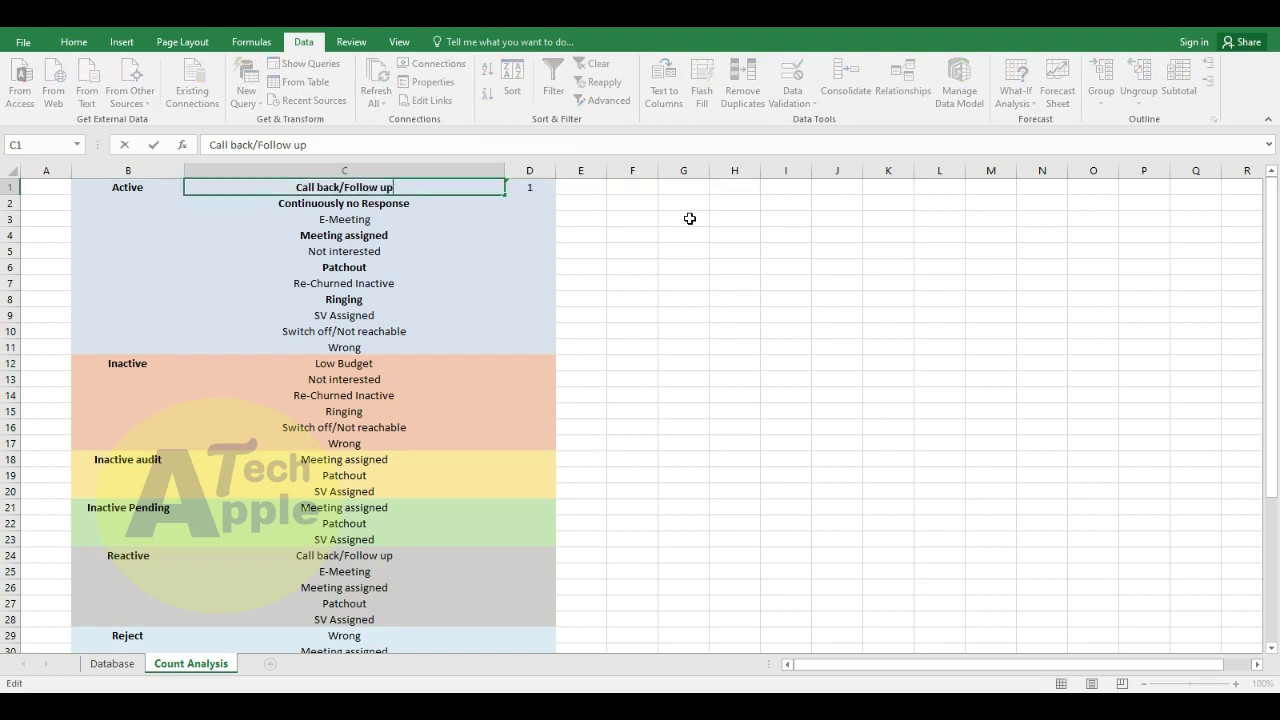
{"action": "key", "text": "F2"}
{"action": "key", "text": "Escape"}
{"action": "key", "text": "Right"}
{"action": "key", "text": "F2"}
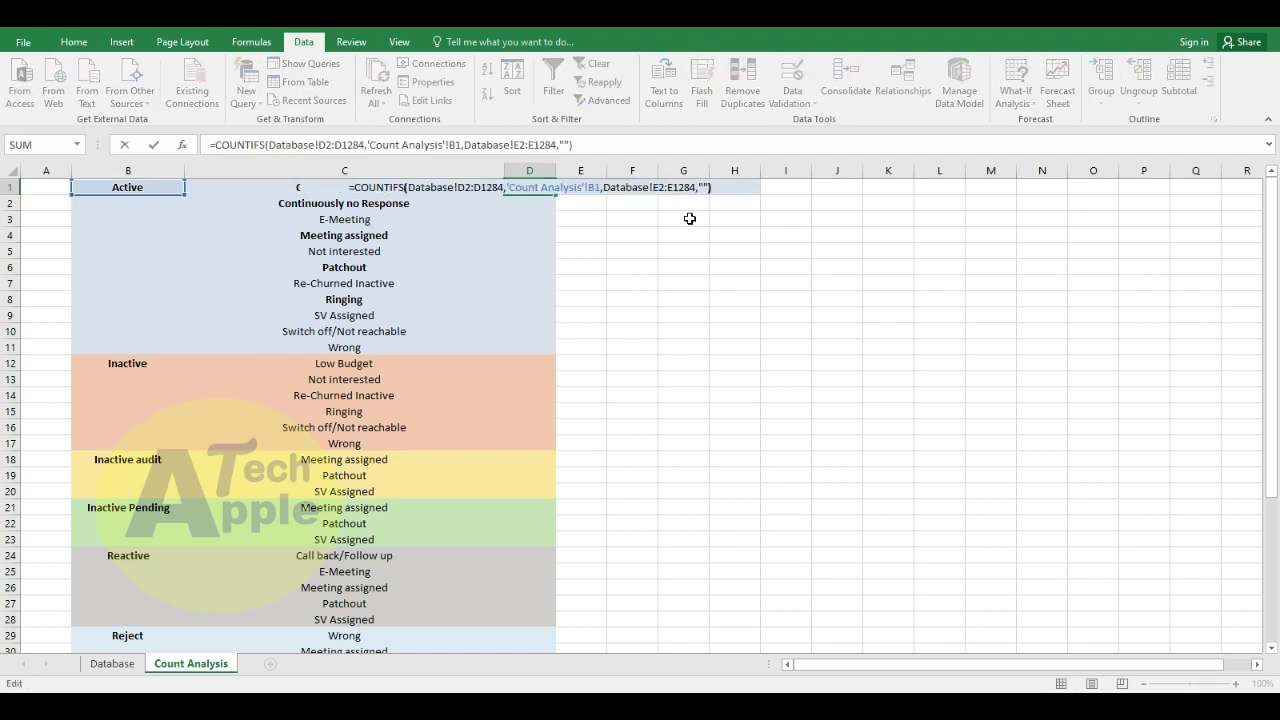
{"action": "key", "text": "Left"}
{"action": "key", "text": "Left"}
{"action": "key", "text": "Left"}
{"action": "type", "text": "Call back/Follow up"}
{"action": "key", "text": "ctrl+Return"}
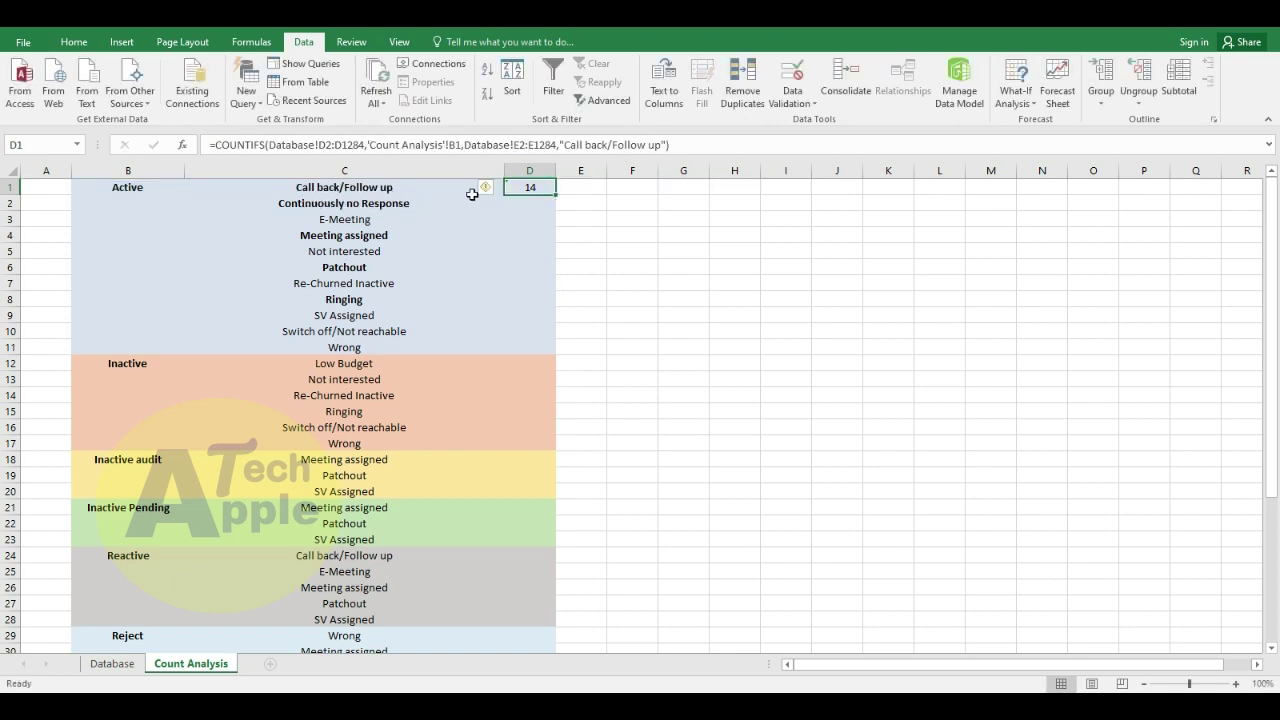
Step: Dismiss D1's error flag and copy the text of its COUNTIFS formula
{"action": "left_click", "coordinate": [485, 187]}
{"action": "left_click", "coordinate": [522, 274]}
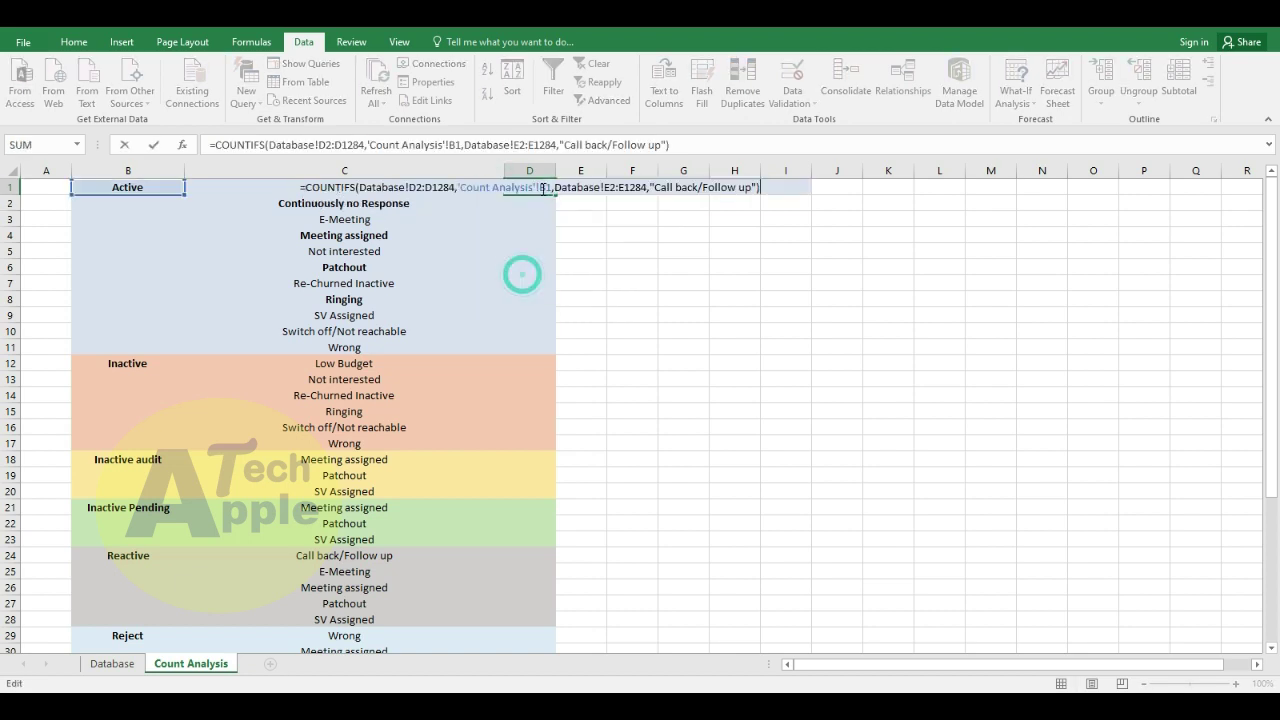
{"action": "key", "text": "Escape"}
{"action": "key", "text": "F2"}
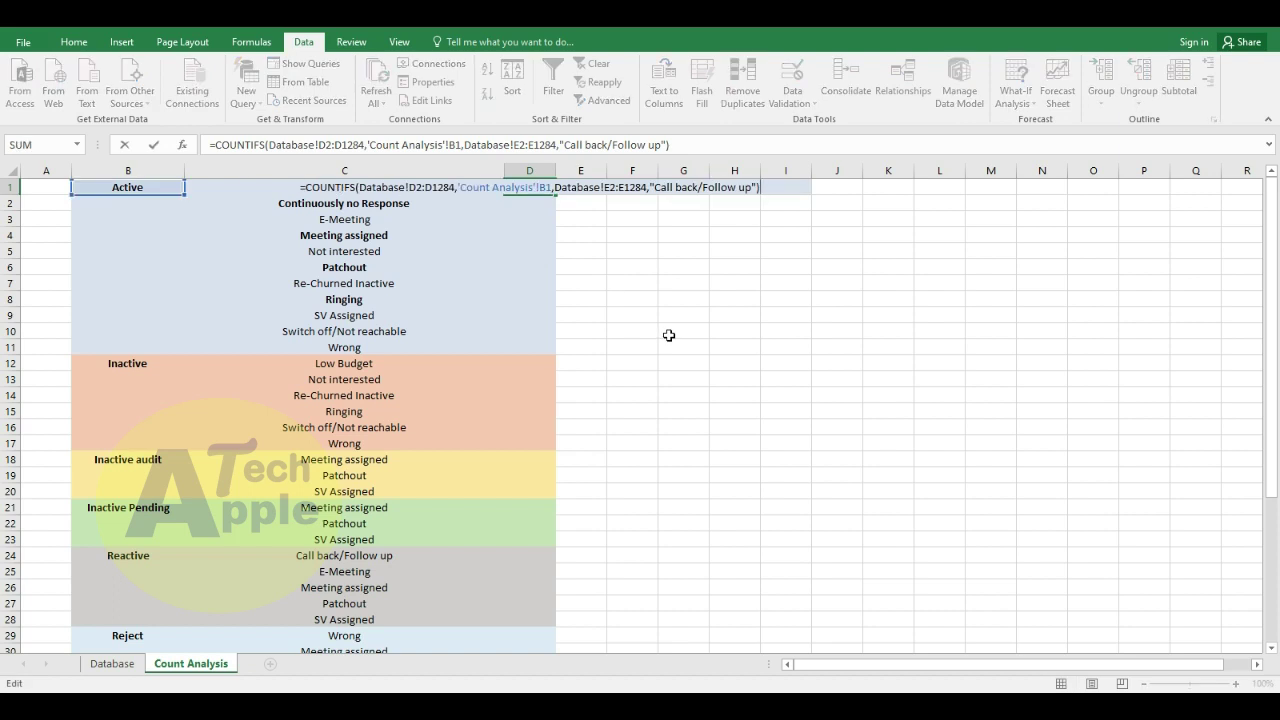
{"action": "key", "text": "shift+Home"}
{"action": "key", "text": "ctrl+c"}
{"action": "key", "text": "Return"}
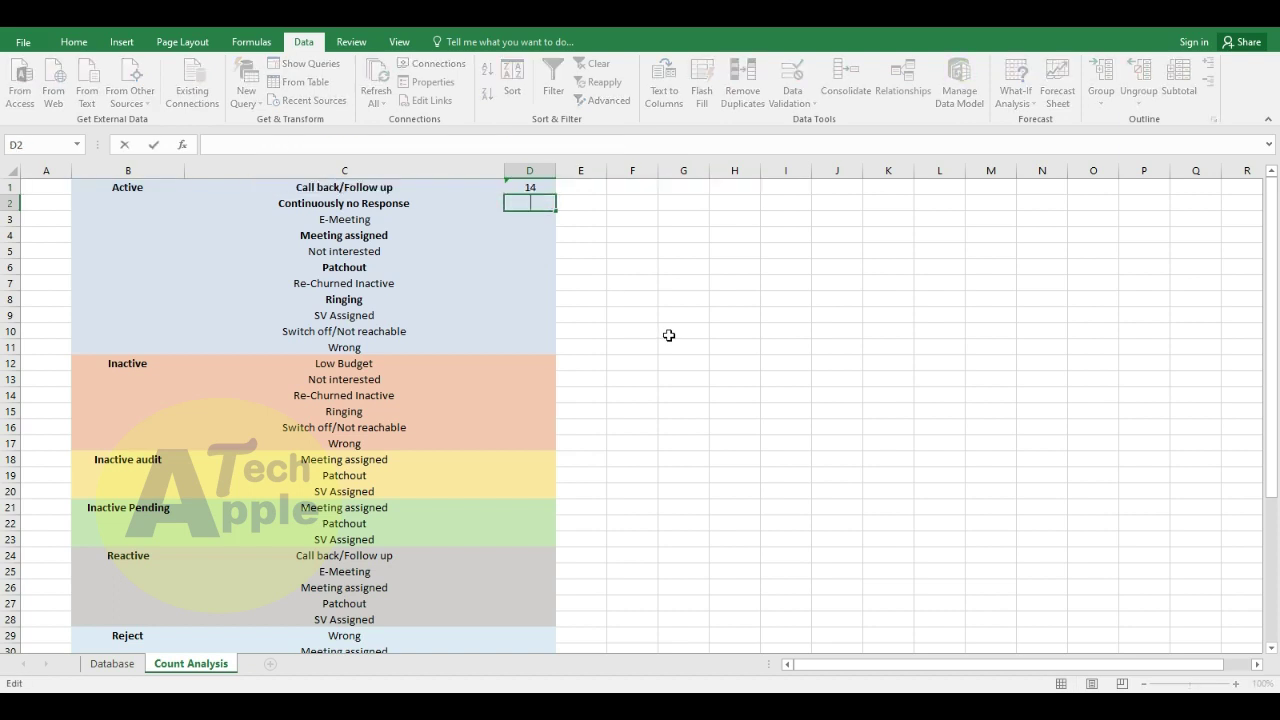
Step: Paste the formula into D2, then cancel and move back around to D2
{"action": "key", "text": "ctrl+v"}
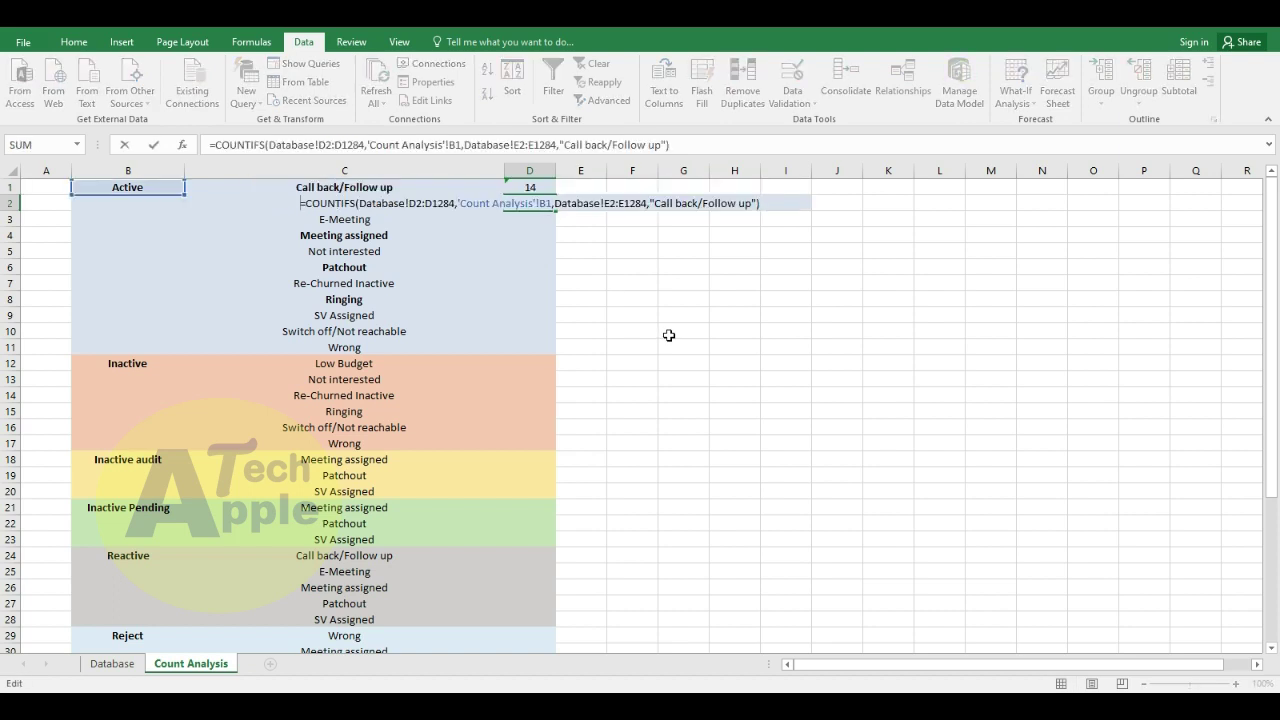
{"action": "key", "text": "Escape"}
{"action": "key", "text": "Left"}
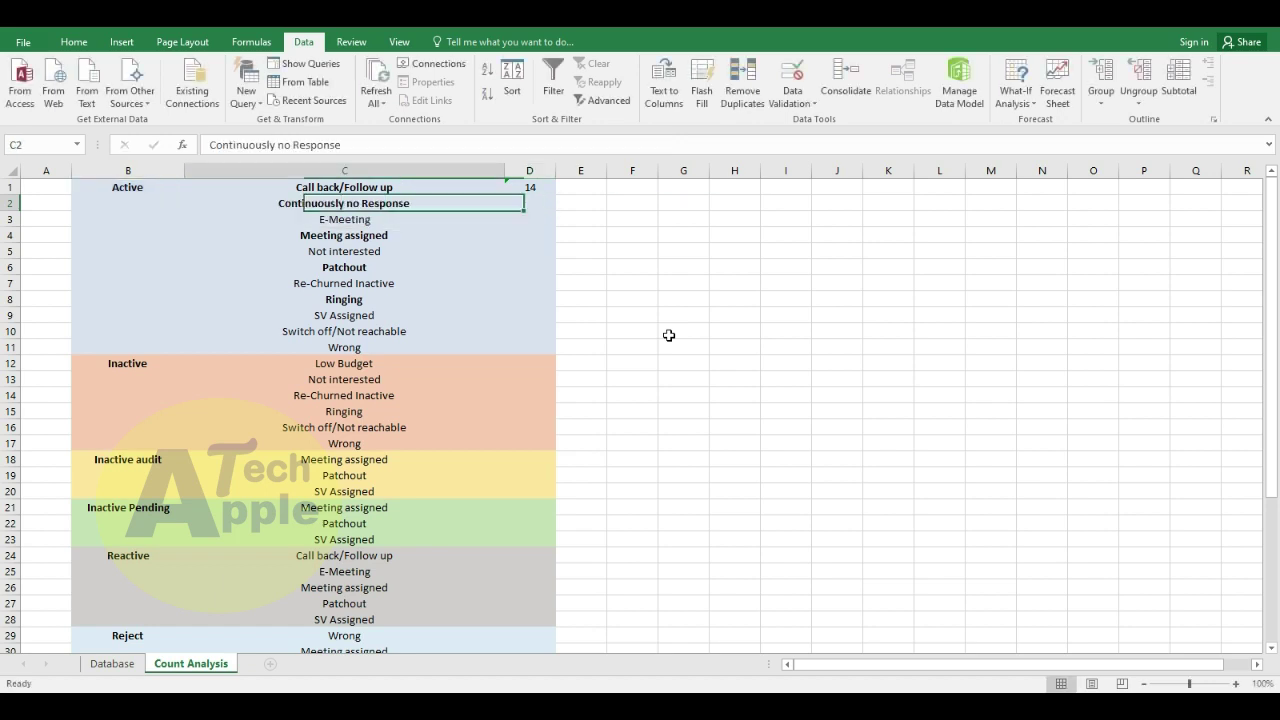
{"action": "key", "text": "F2"}
{"action": "key", "text": "Escape"}
{"action": "key", "text": "Right"}
{"action": "key", "text": "F2"}
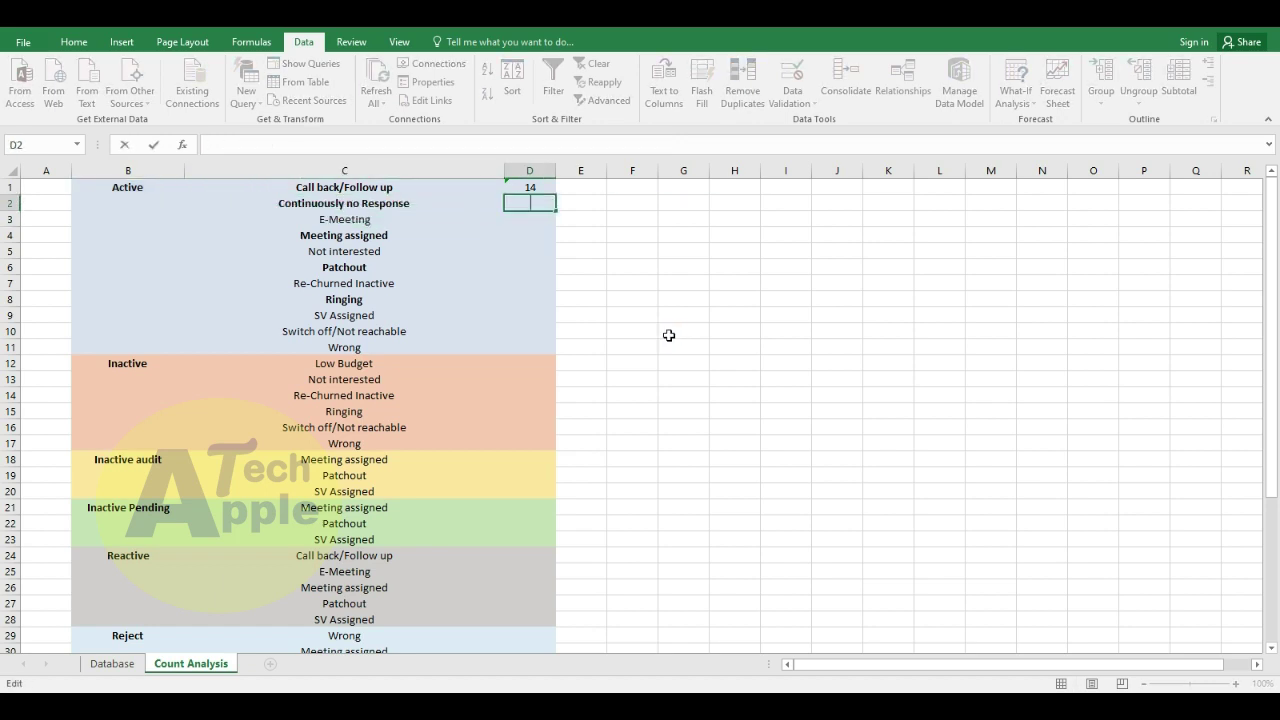
Step: Paste D1's COUNTIFS formula into D2 and commit it
{"action": "key", "text": "Up"}
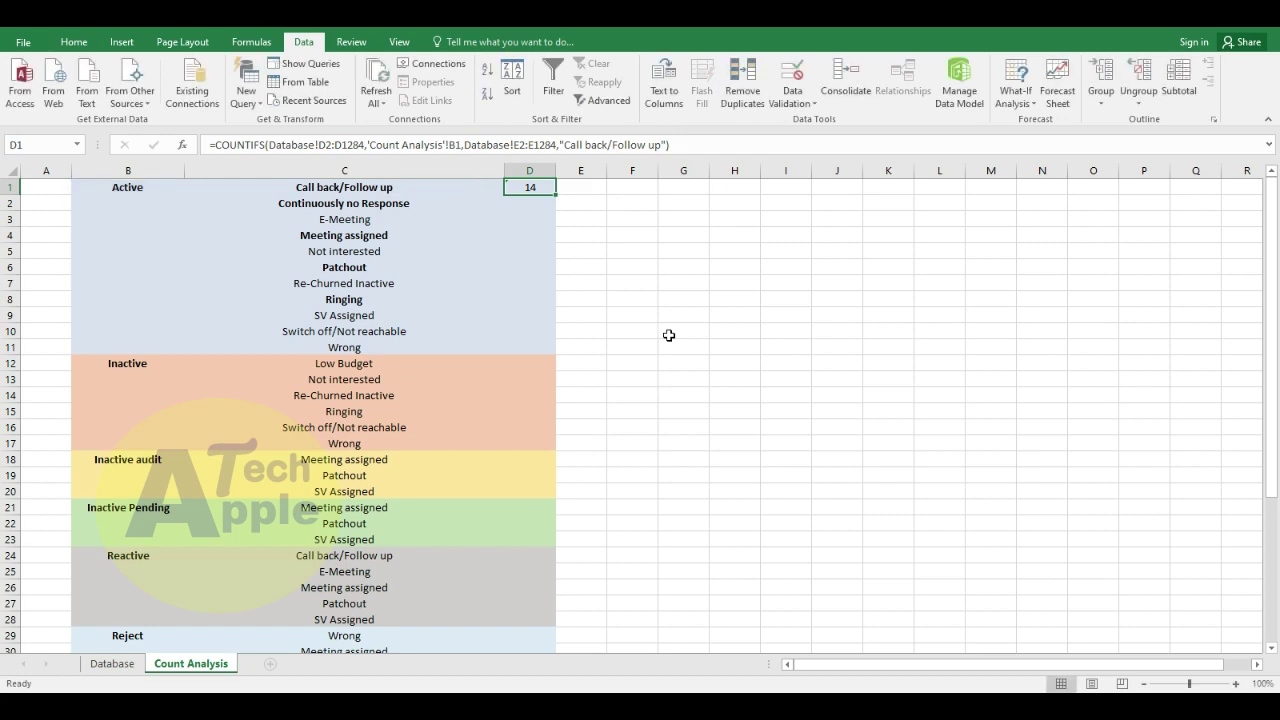
{"action": "key", "text": "F2"}
{"action": "key", "text": "Escape"}
{"action": "key", "text": "Down"}
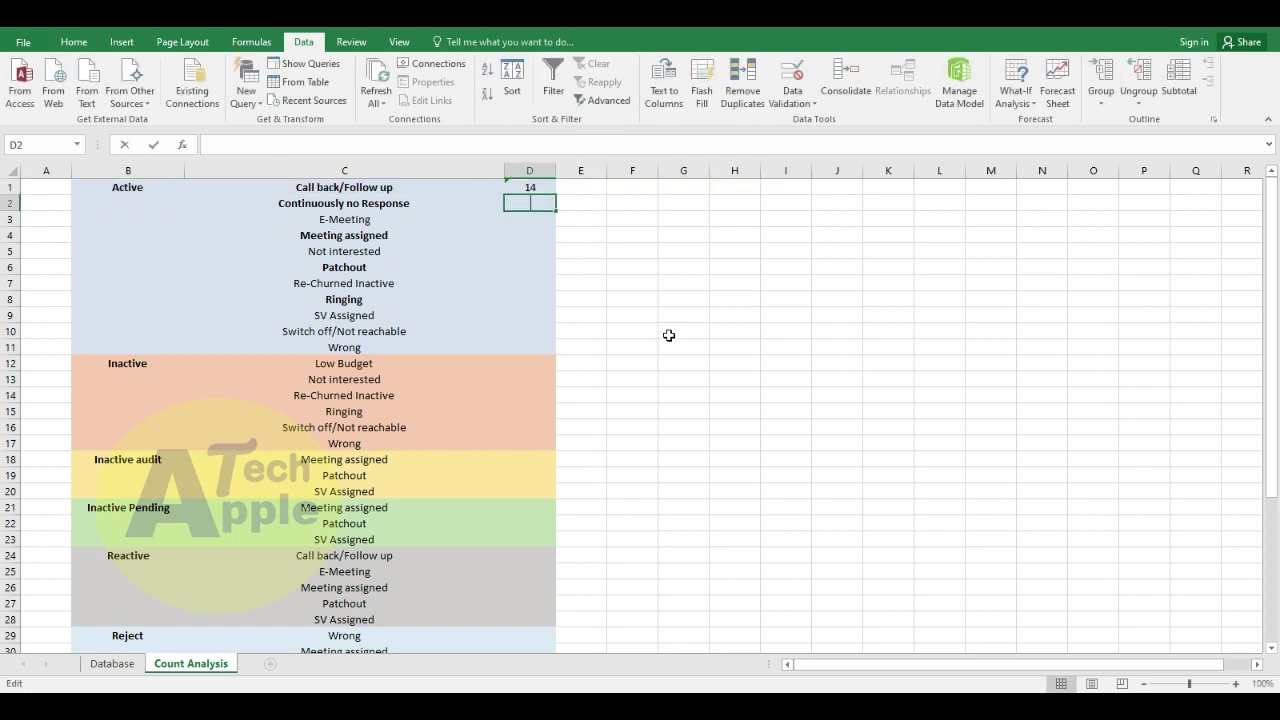
{"action": "key", "text": "F2"}
{"action": "key", "text": "F2"}
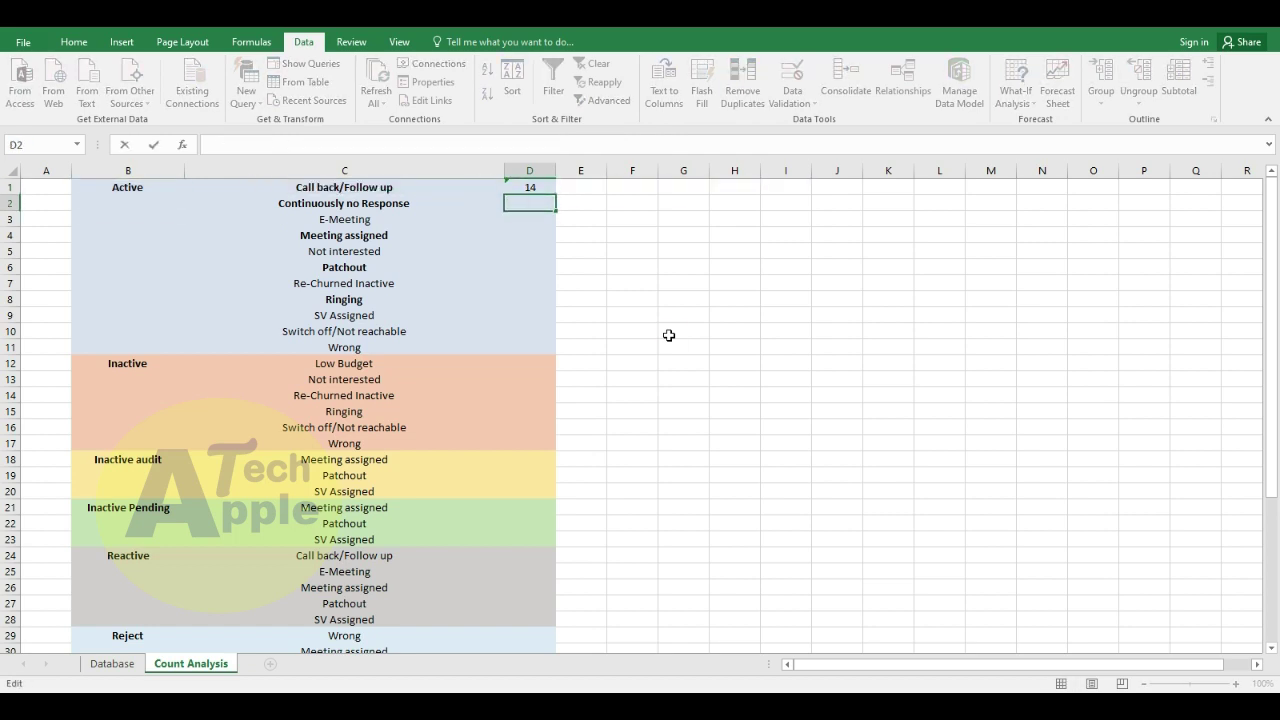
{"action": "type", "text": "="}
{"action": "key", "text": "ctrl+v"}
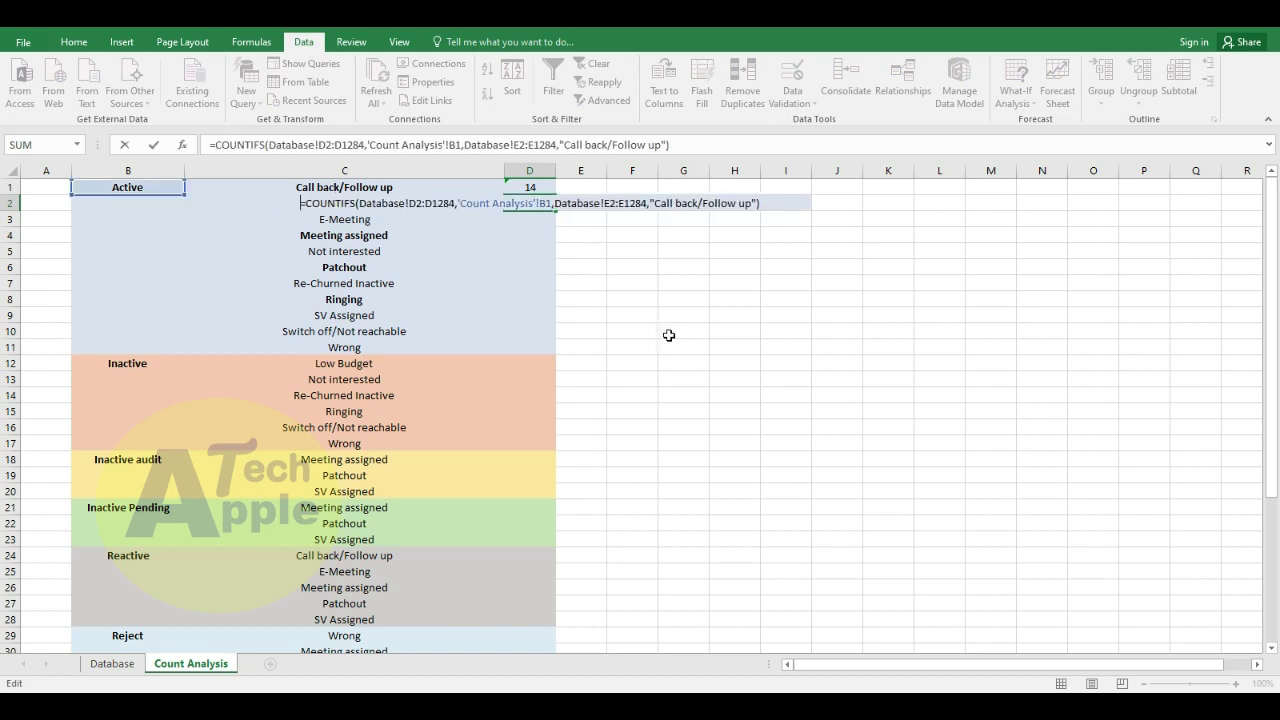
{"action": "key", "text": "Return"}
Step: Change D2's status criterion to 'Continuously no Response', giving a count of 8
{"action": "key", "text": "Up"}
{"action": "key", "text": "Left"}
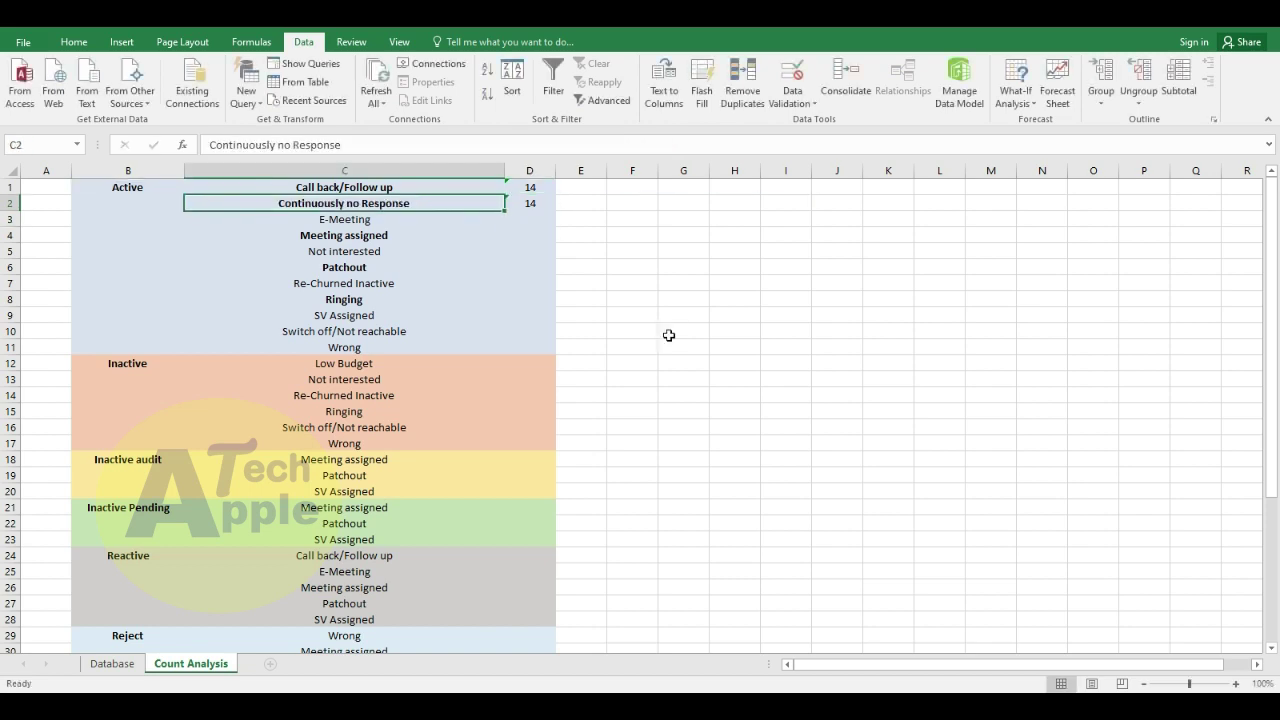
{"action": "key", "text": "Right"}
{"action": "key", "text": "F2"}
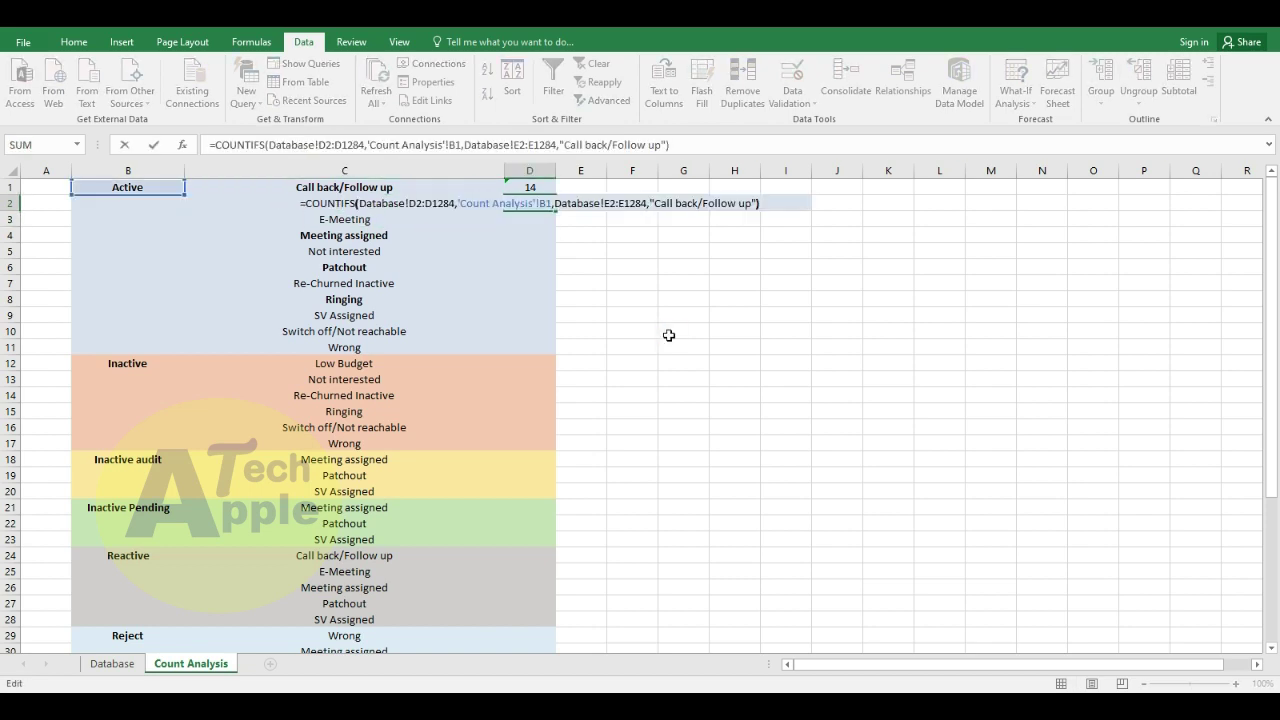
{"action": "key", "text": "shift+Left"}
{"action": "key", "text": "shift+Left"}
{"action": "key", "text": "shift+Left"}
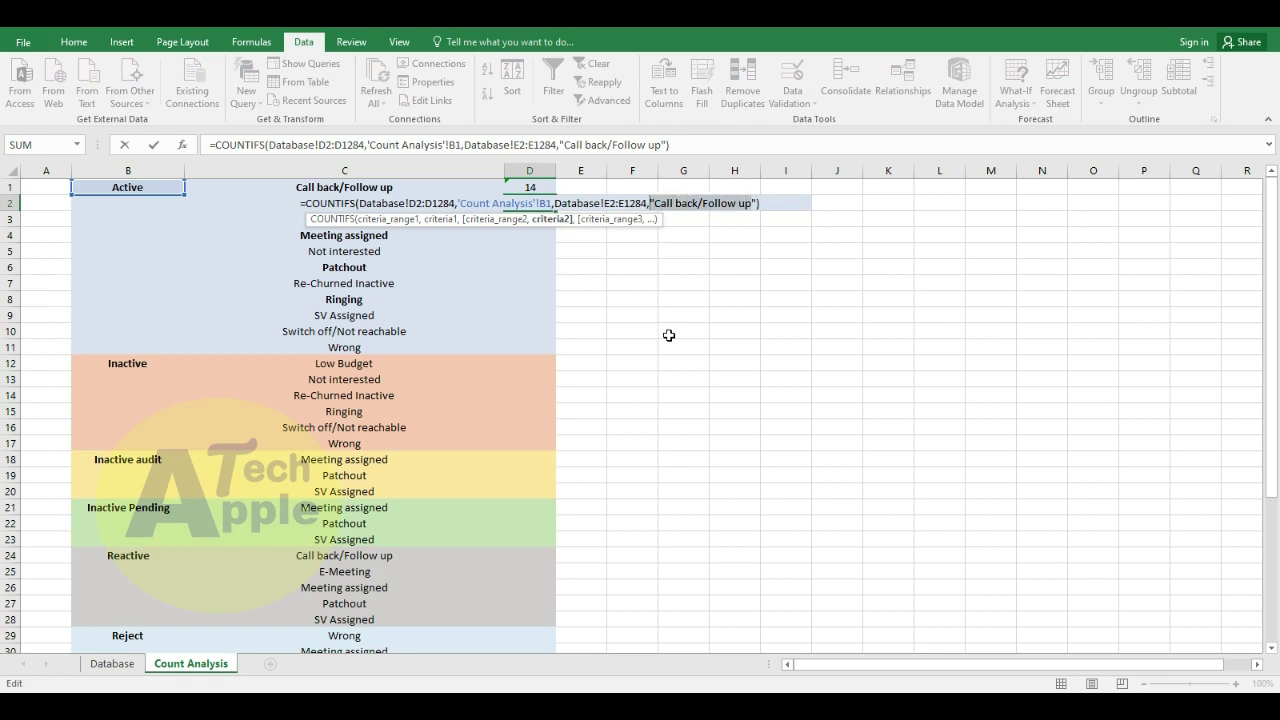
{"action": "type", "text": "Continuously no Response"}
{"action": "key", "text": "ctrl+Return"}
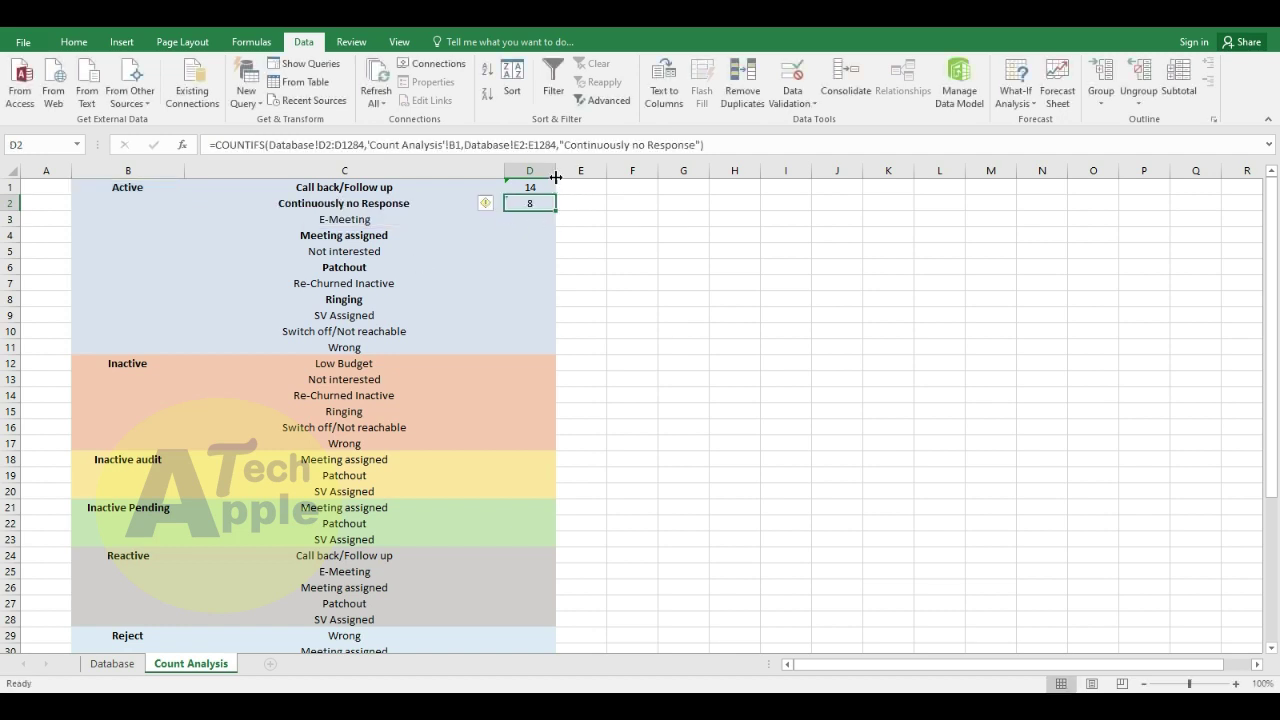
Step: Widen column D and ignore the error flags on D2 and D1
{"action": "mouse_move", "coordinate": [556, 177]}
{"action": "left_mouse_down"}
{"action": "mouse_move", "coordinate": [520, 174]}
{"action": "mouse_move", "coordinate": [606, 174]}
{"action": "left_mouse_up"}
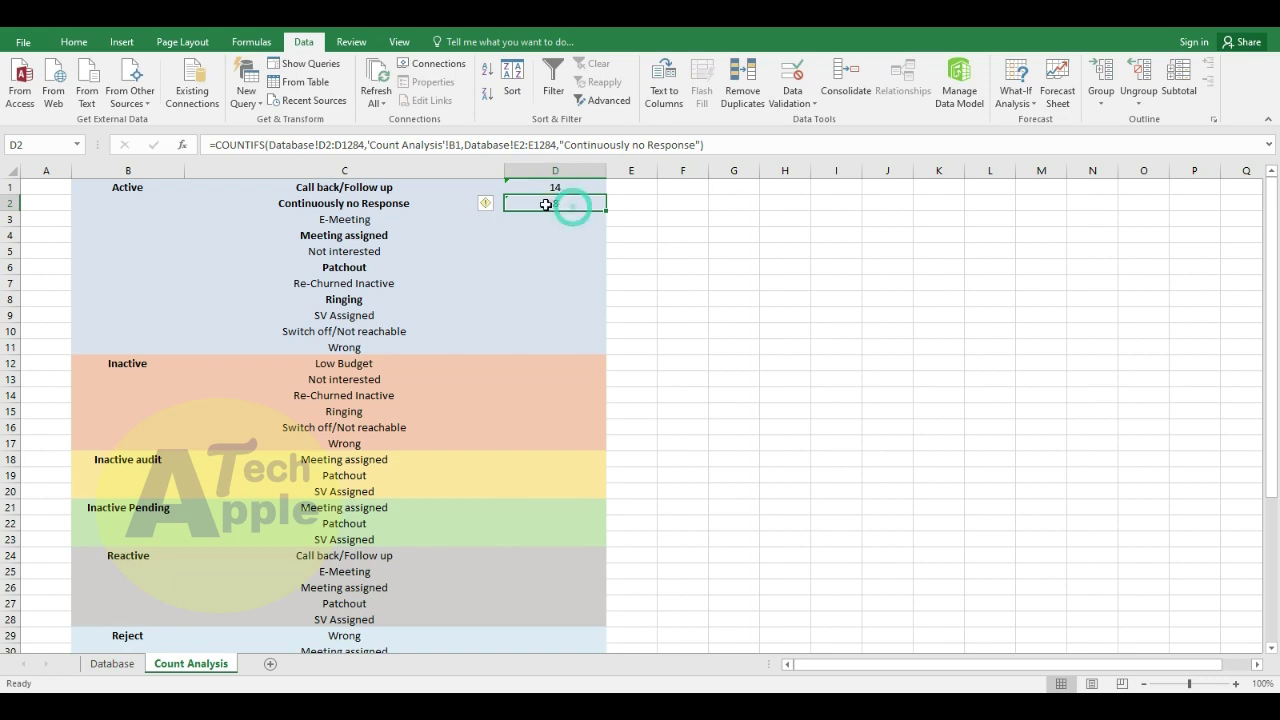
{"action": "left_click", "coordinate": [497, 203]}
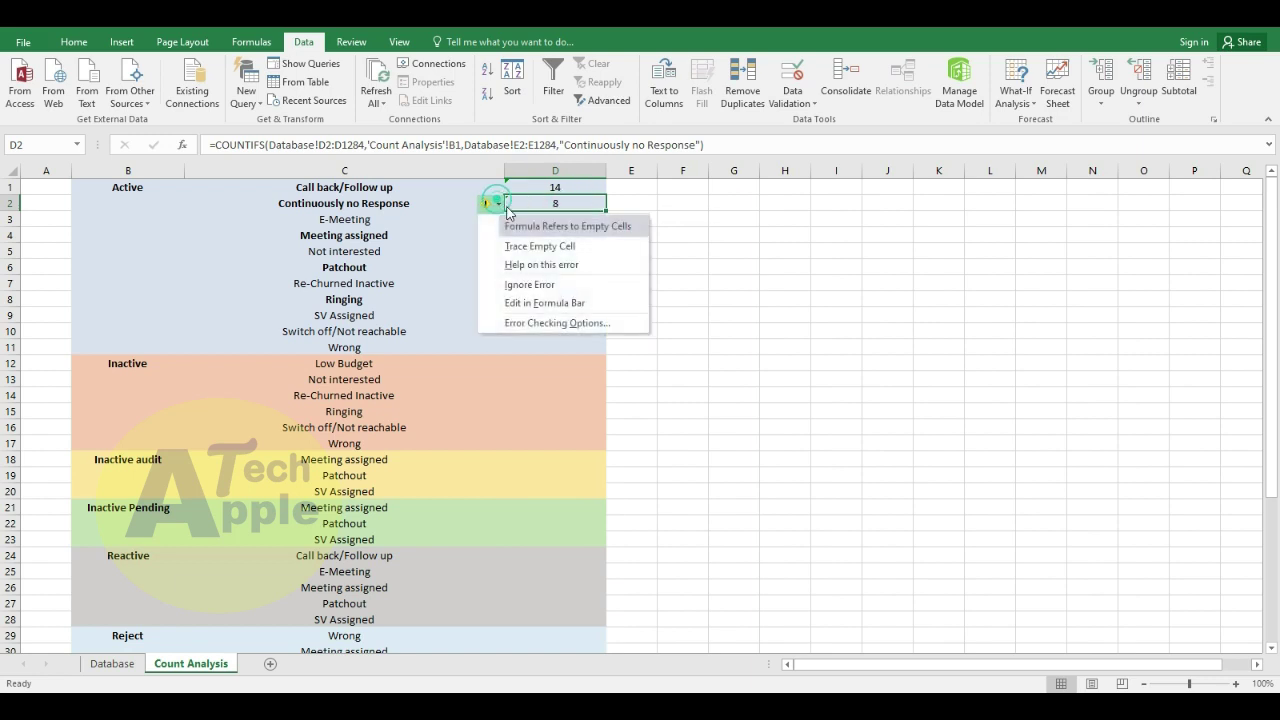
{"action": "left_click", "coordinate": [538, 285]}
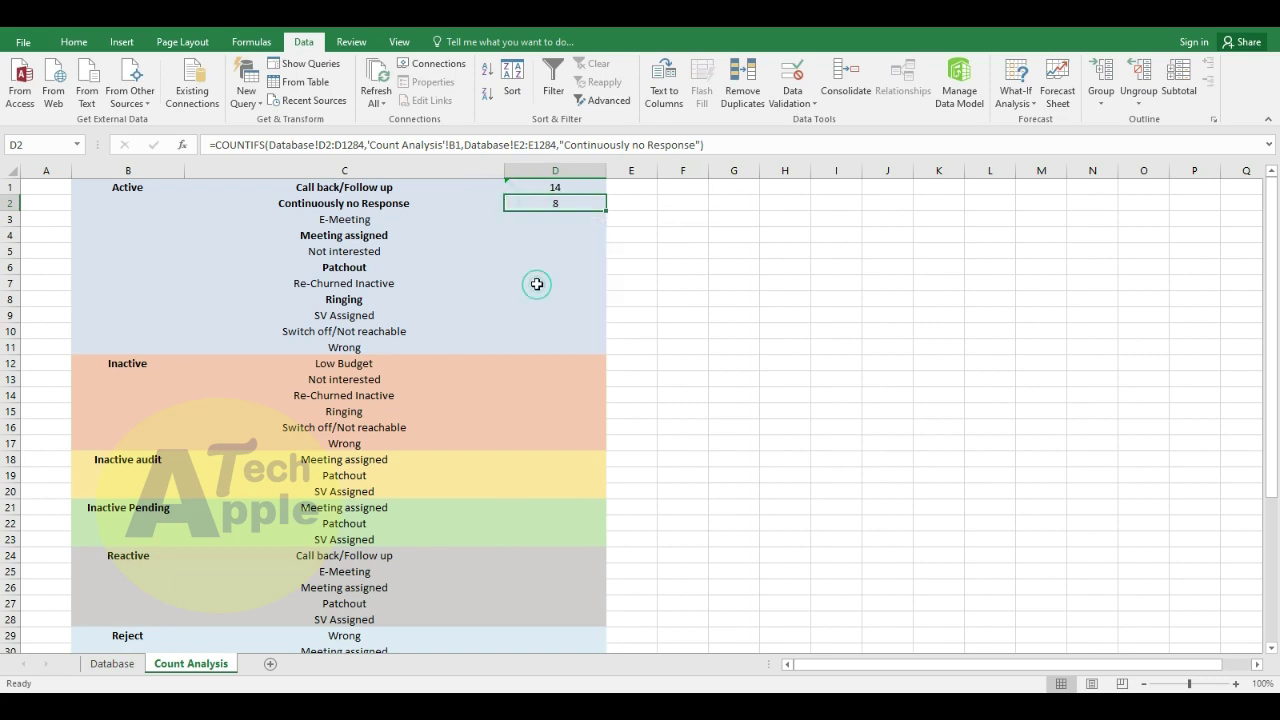
{"action": "left_click", "coordinate": [523, 188]}
{"action": "left_click", "coordinate": [497, 187]}
{"action": "left_click", "coordinate": [530, 268]}
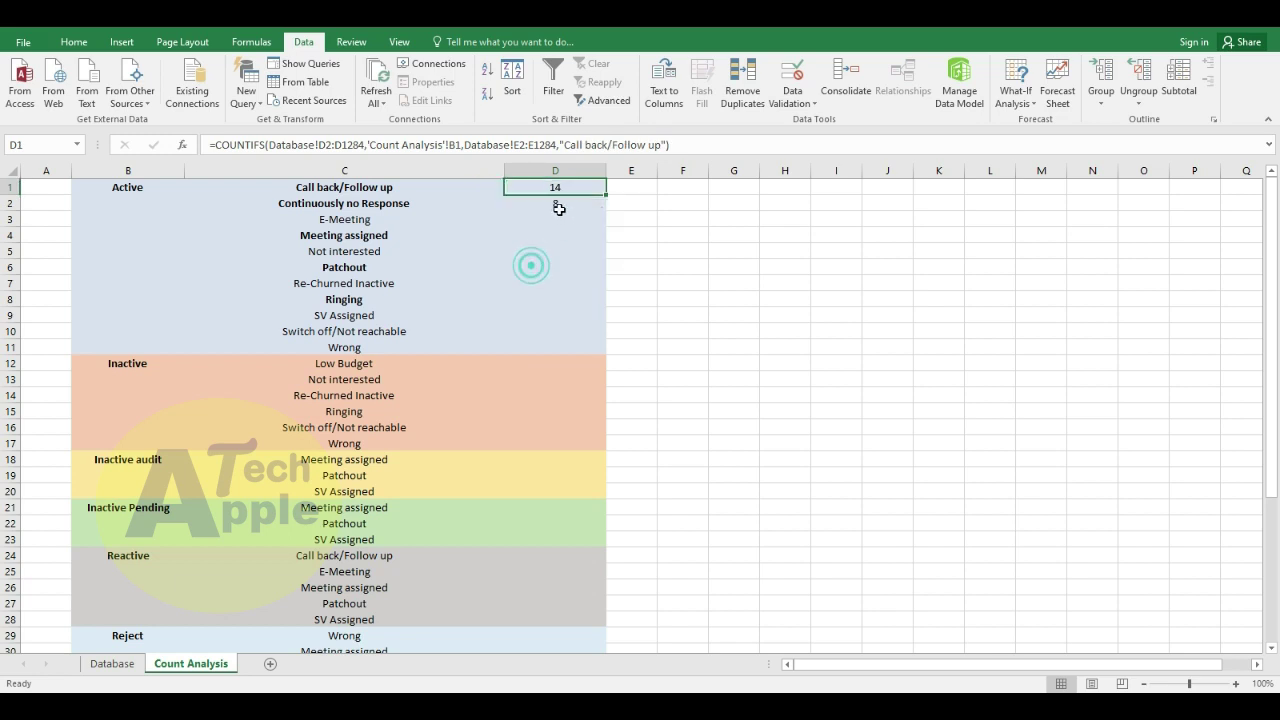
{"action": "left_click", "coordinate": [560, 207]}
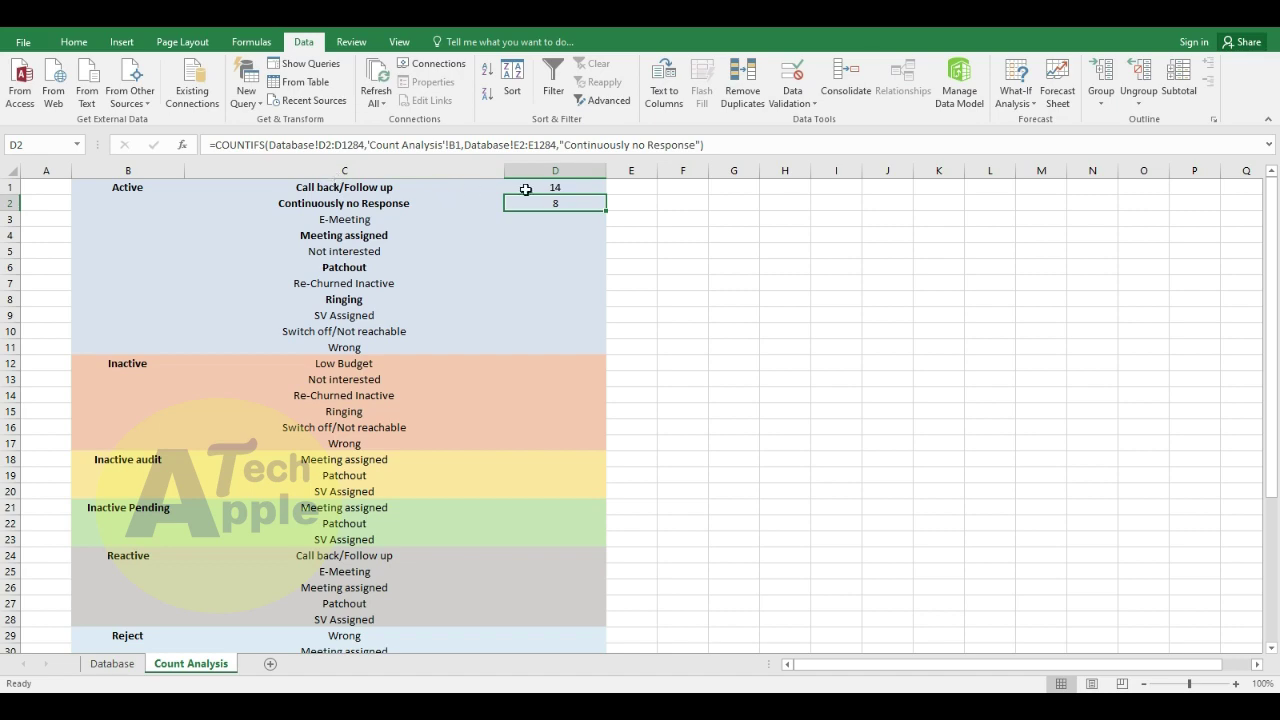
{"action": "left_click", "coordinate": [560, 189]}
Step: On the Database sheet, turn on filtering and filter the active column to Active
{"action": "left_click", "coordinate": [112, 663]}
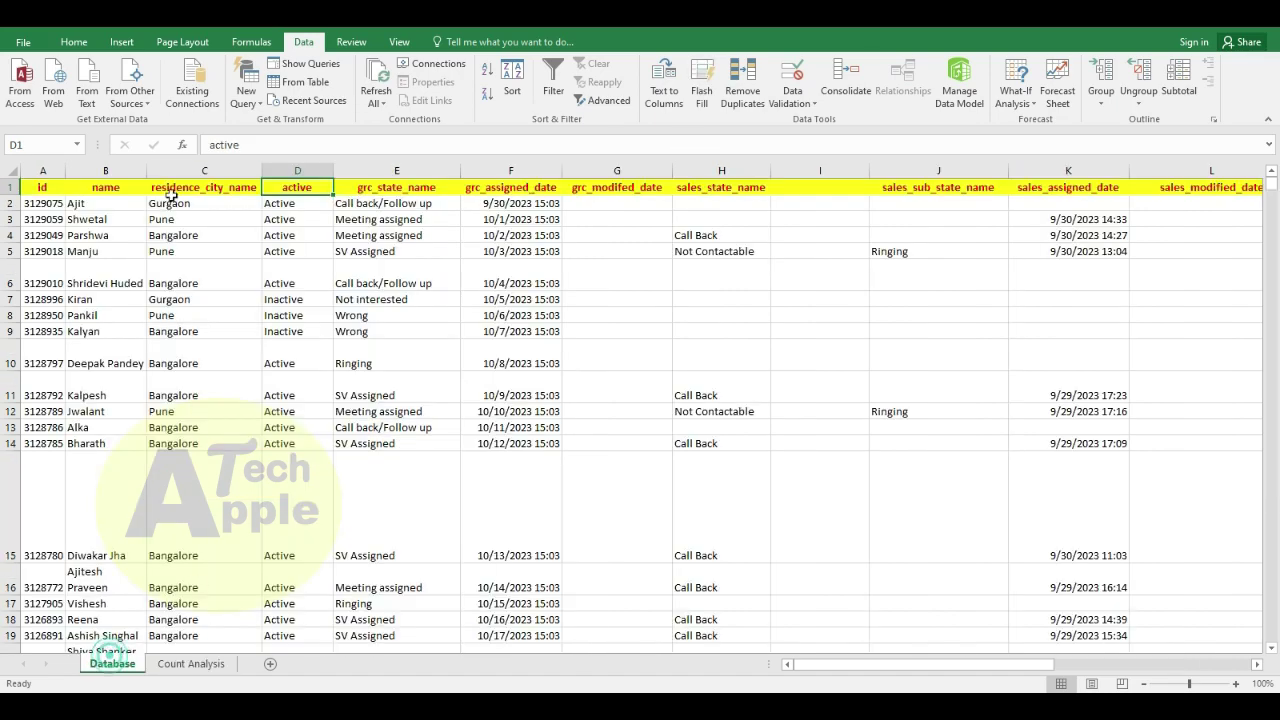
{"action": "left_click", "coordinate": [555, 88]}
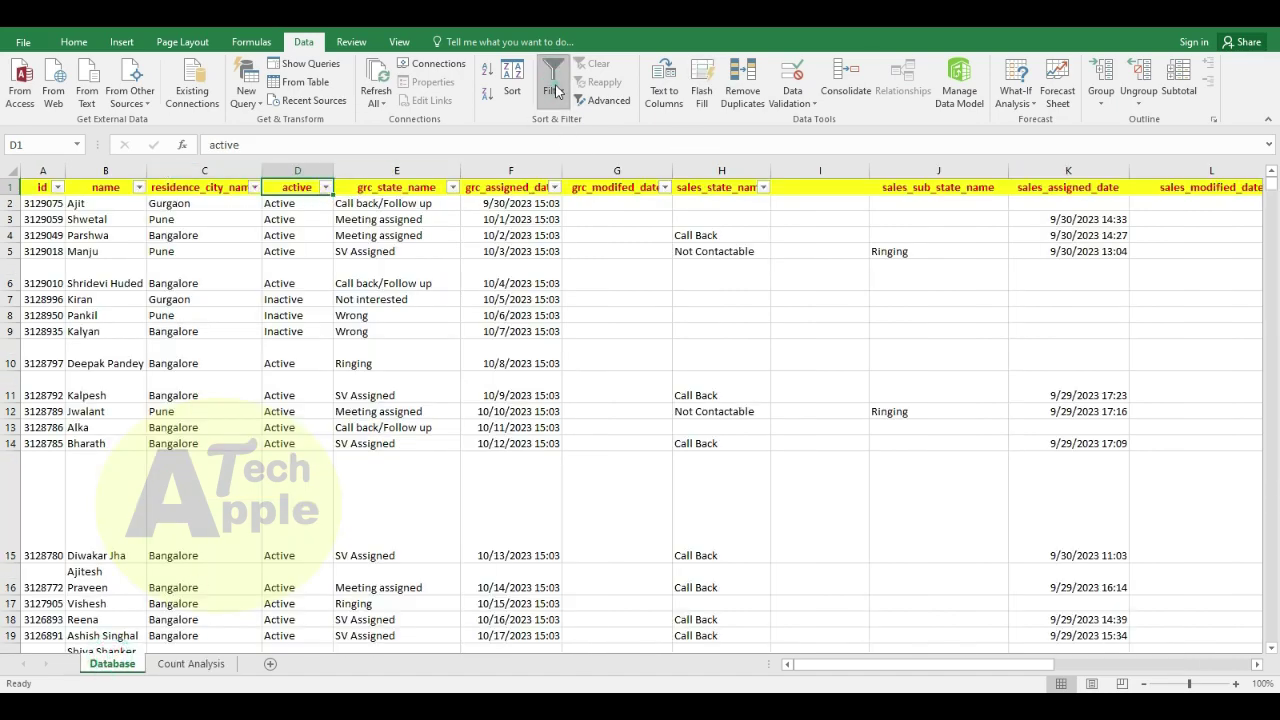
{"action": "left_click", "coordinate": [325, 187]}
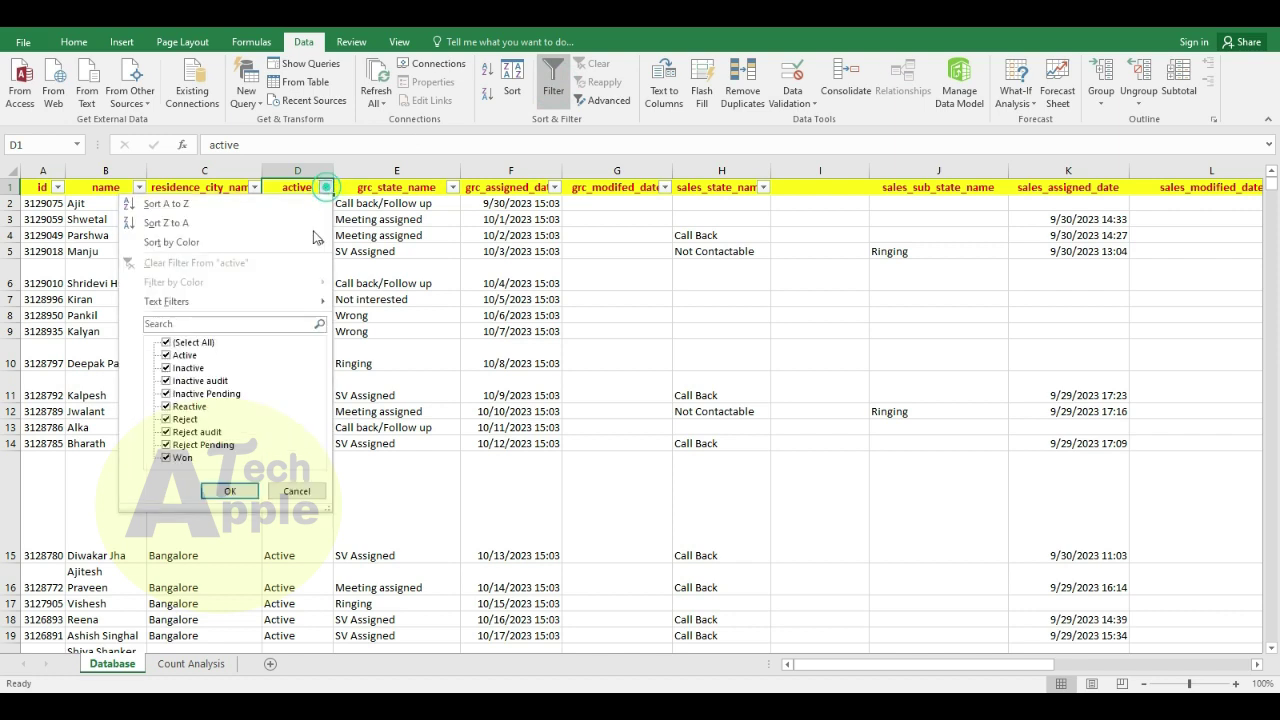
{"action": "left_click", "coordinate": [166, 342]}
{"action": "left_click", "coordinate": [166, 355]}
{"action": "left_click", "coordinate": [229, 491]}
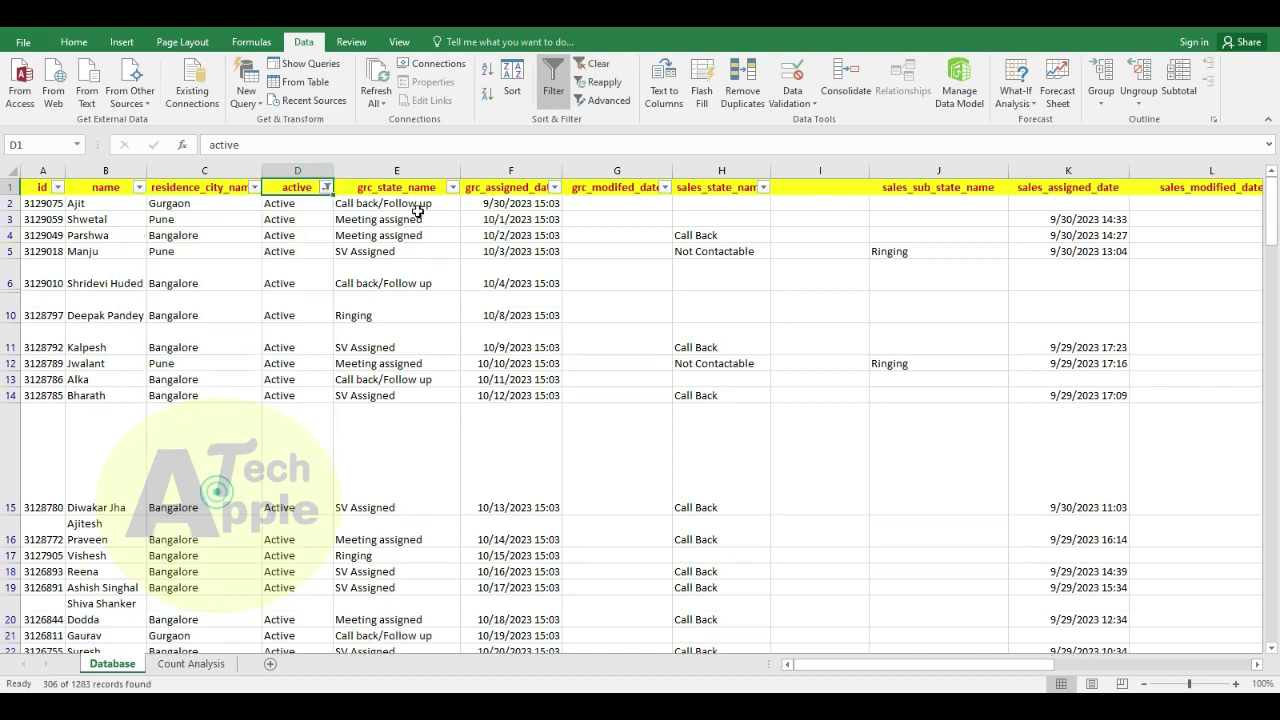
Step: Filter grc_state_name to only 'Call back/Follow up'
{"action": "left_click", "coordinate": [453, 187]}
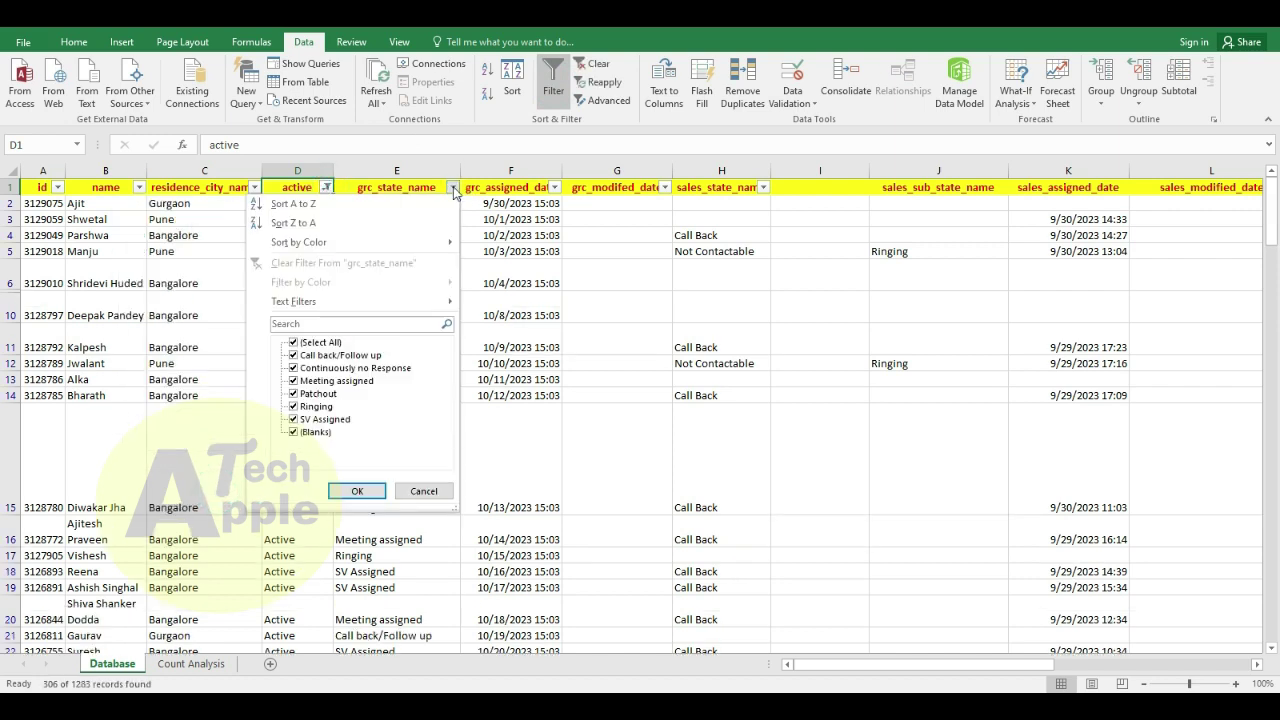
{"action": "left_click", "coordinate": [292, 342]}
{"action": "left_click", "coordinate": [293, 355]}
{"action": "left_click", "coordinate": [357, 491]}
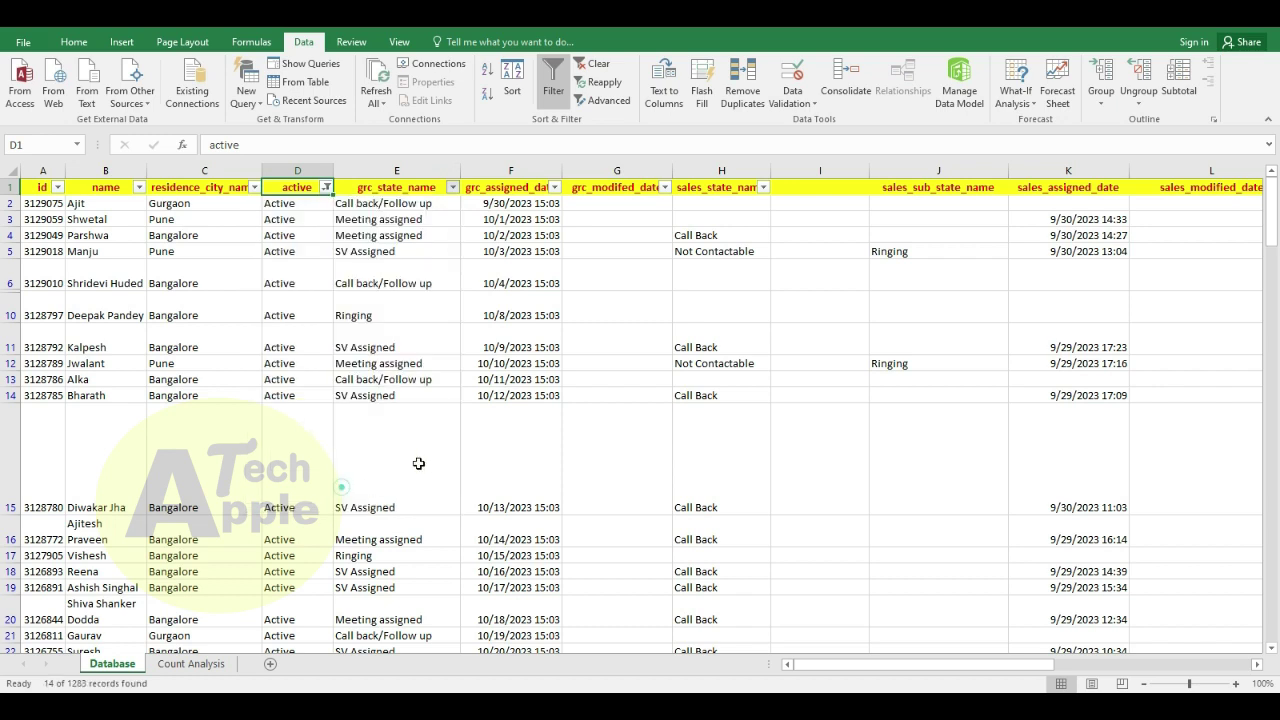
Step: Select the visible status cells E2:E1173 and copy them
{"action": "left_click", "coordinate": [391, 203]}
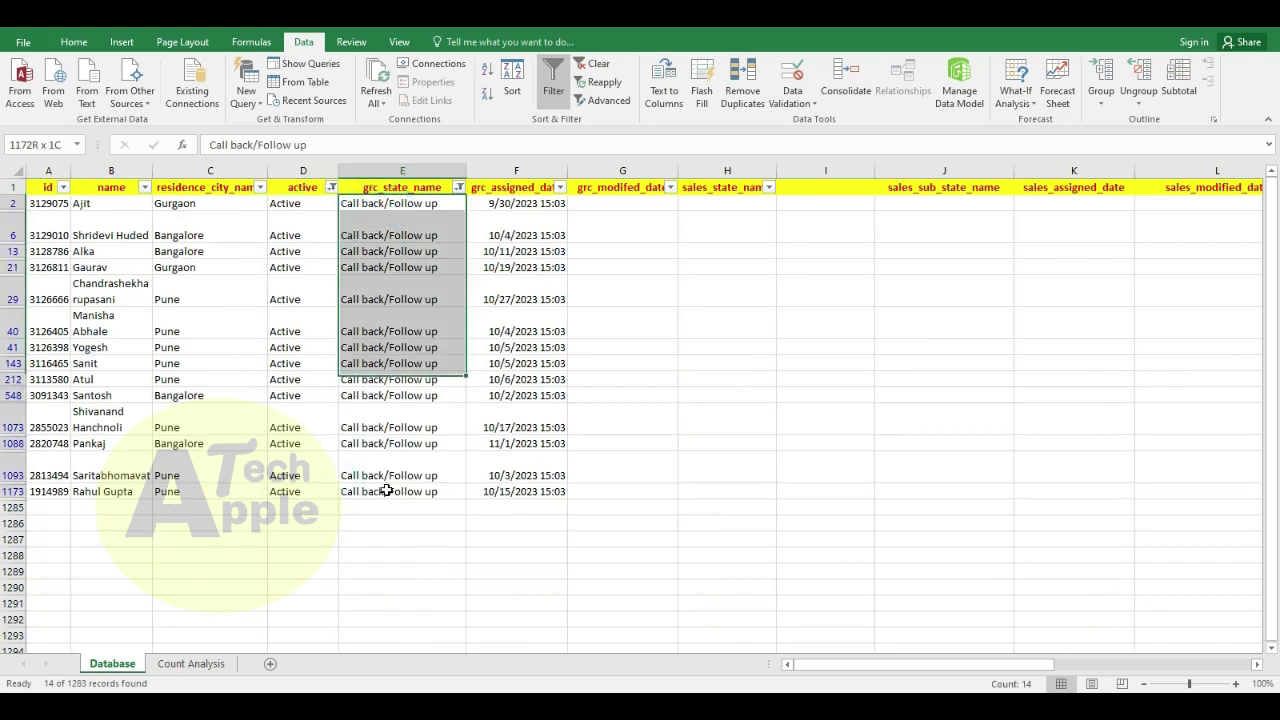
{"action": "left_click_drag", "start_coordinate": [391, 205], "coordinate": [387, 491]}
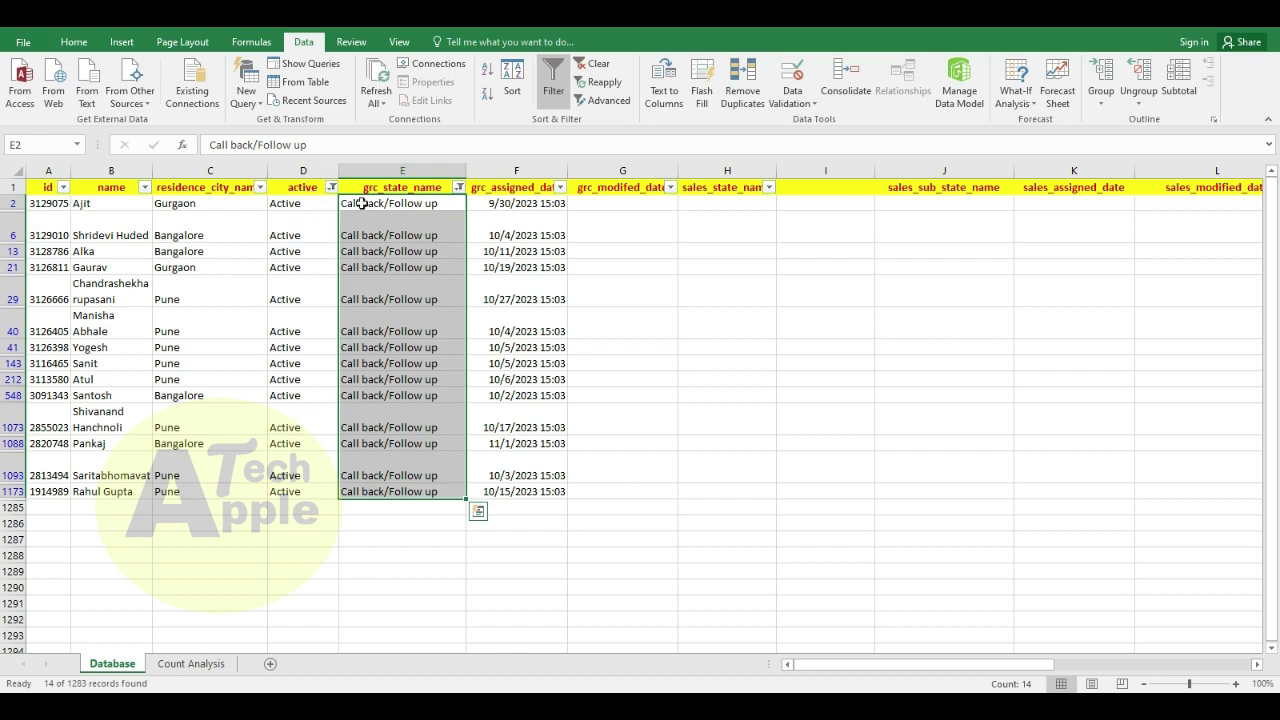
{"action": "key", "text": "ctrl+v"}
{"action": "key", "text": "Return"}
{"action": "key", "text": "ctrl+c"}
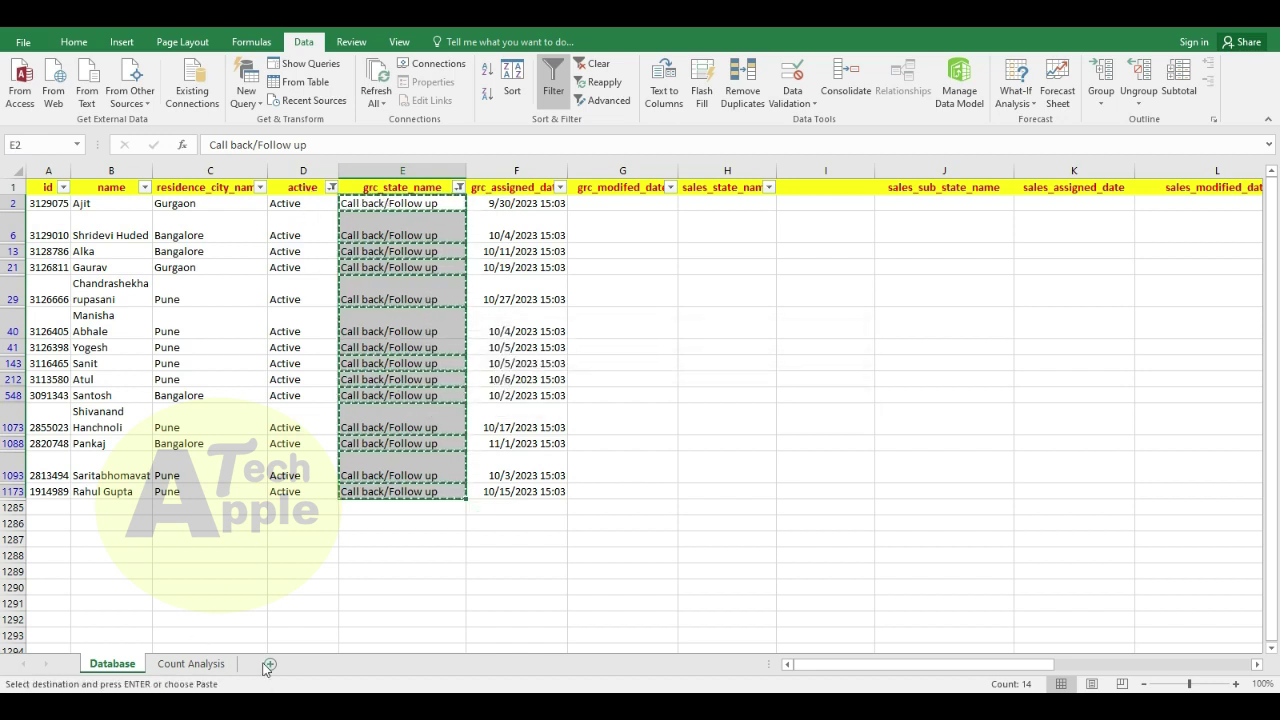
Step: Paste the copied statuses into column A of a new Sheet1 and widen it
{"action": "left_click", "coordinate": [268, 664]}
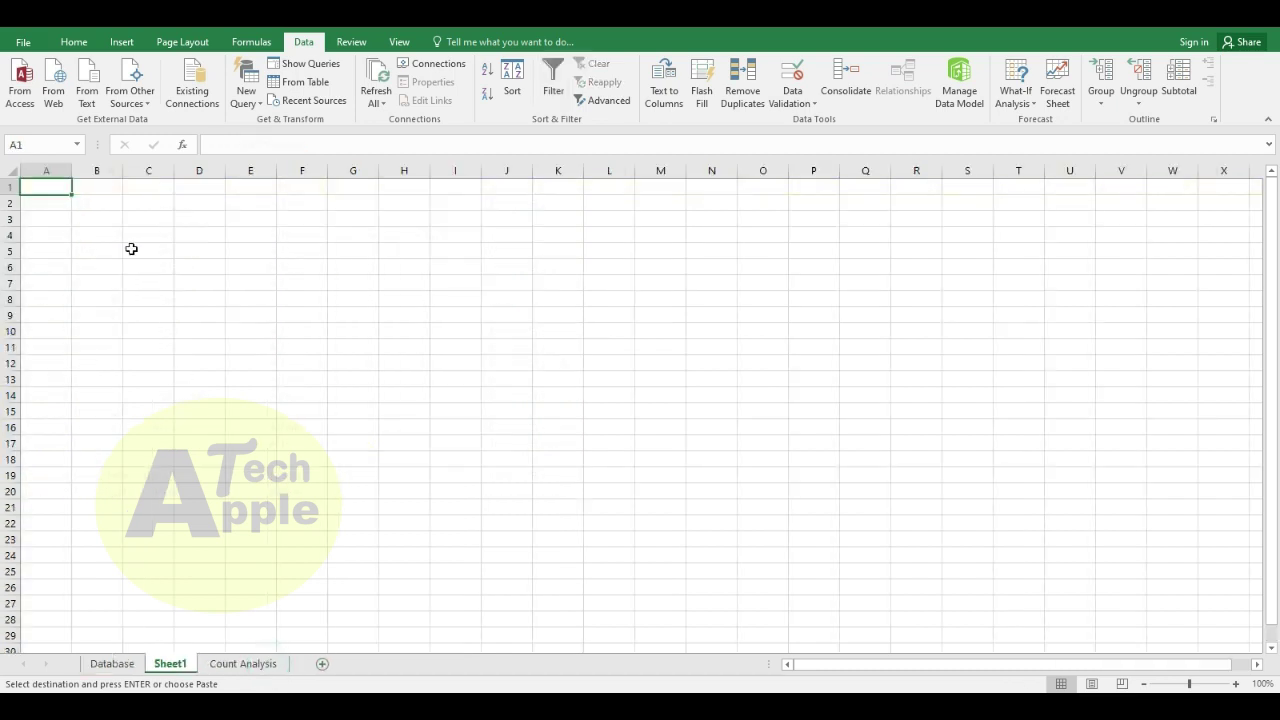
{"action": "key", "text": "ctrl+v"}
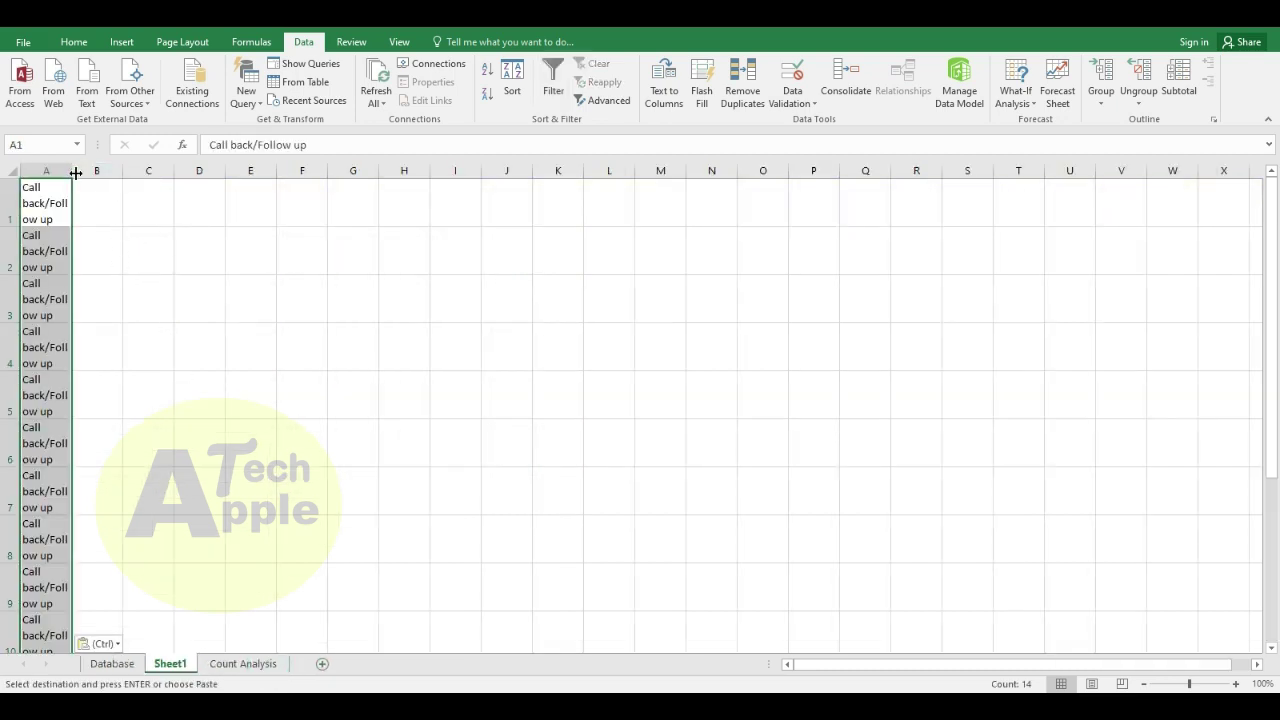
{"action": "left_click_drag", "start_coordinate": [73, 171], "coordinate": [203, 183]}
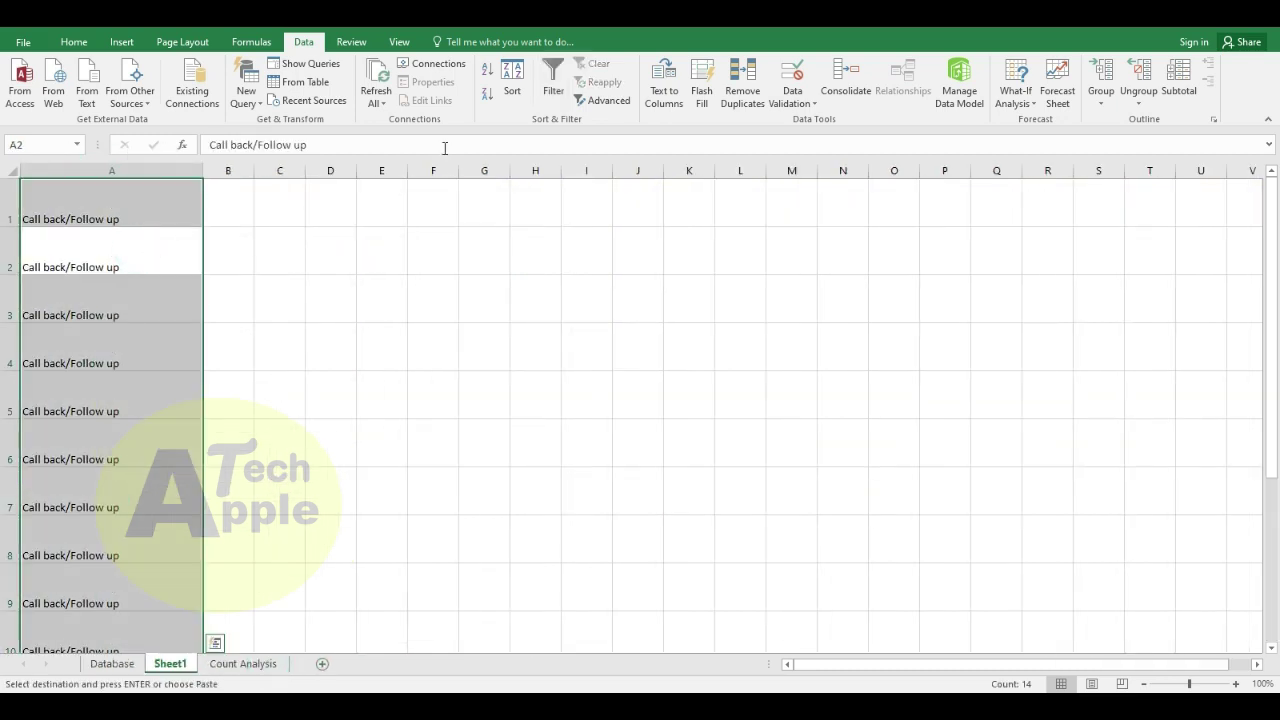
Step: Centre the entries, turn off wrap text, confirm 14 entries, and return to Count Analysis
{"action": "left_click", "coordinate": [74, 42]}
{"action": "left_click", "coordinate": [321, 94]}
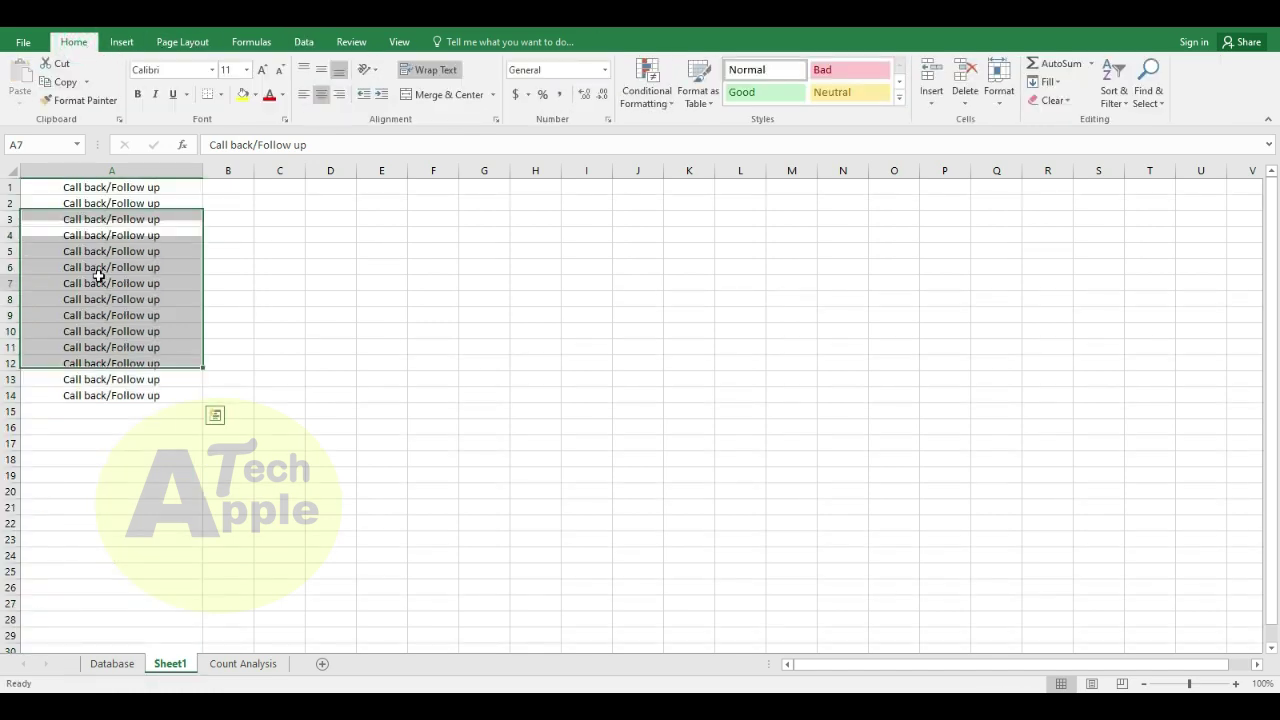
{"action": "left_click", "coordinate": [97, 280]}
{"action": "left_click_drag", "start_coordinate": [97, 395], "coordinate": [110, 317]}
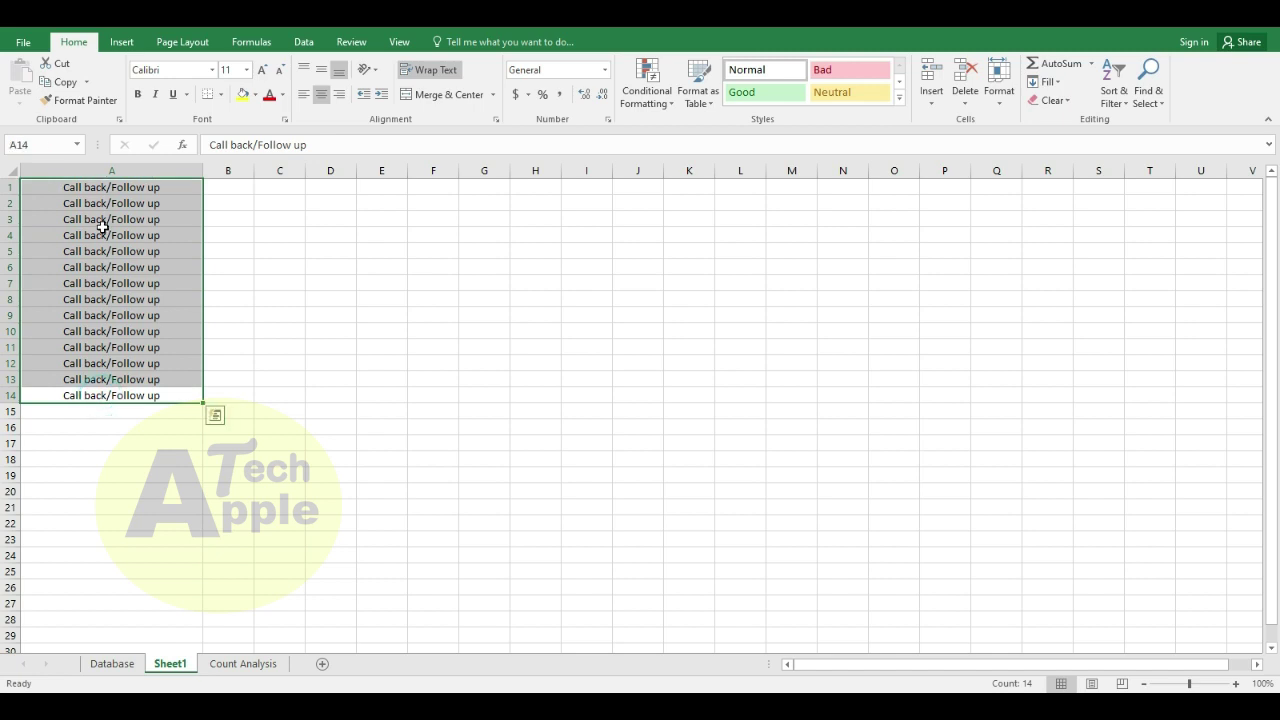
{"action": "left_click", "coordinate": [241, 663]}
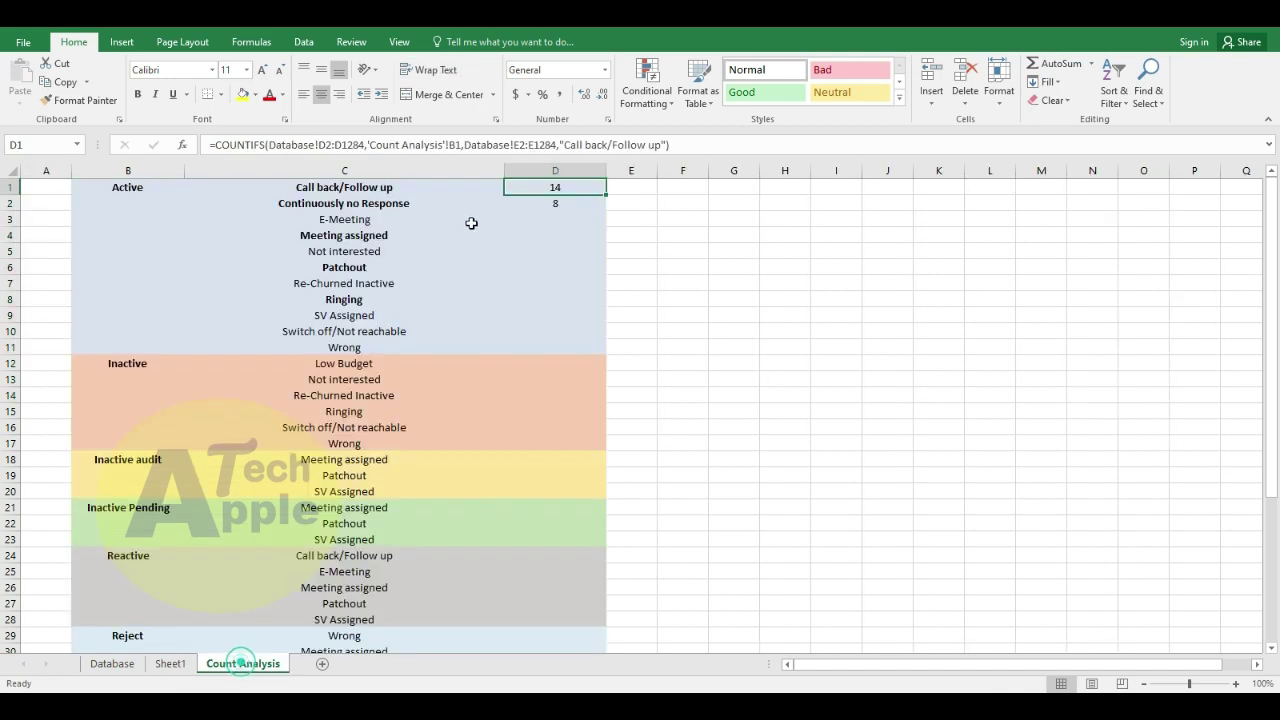
{"action": "double_click", "coordinate": [564, 189]}
{"action": "key", "text": "Escape"}
{"action": "double_click", "coordinate": [555, 190]}
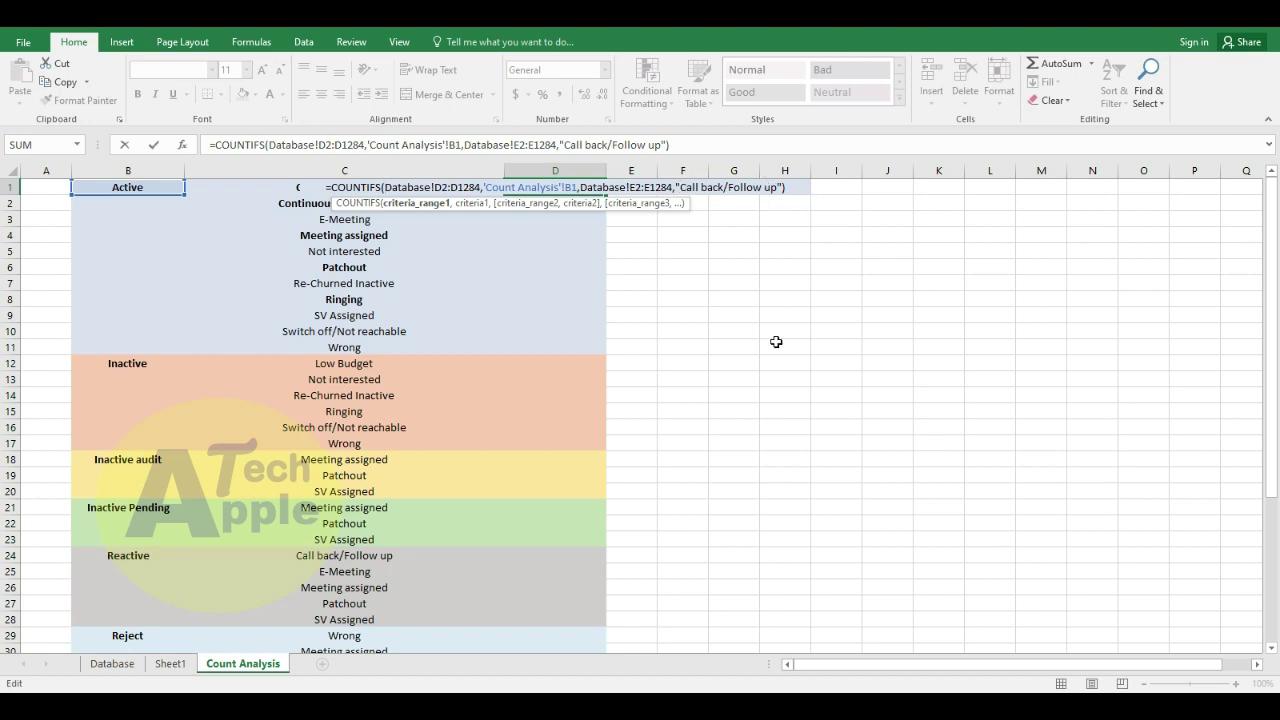
Step: Commit D1's formula and ignore its error flag
{"action": "key", "text": "Return"}
{"action": "key", "text": "Up"}
{"action": "key", "text": "Down"}
{"action": "key", "text": "Up"}
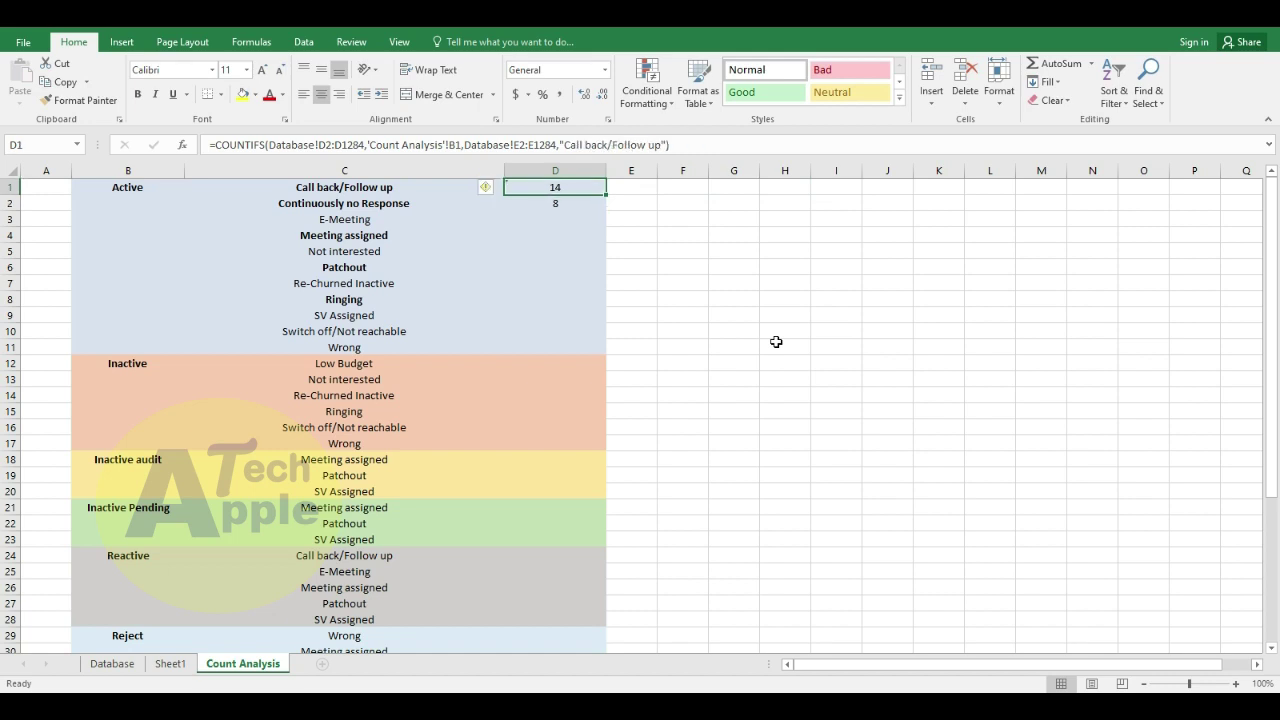
{"action": "left_click", "coordinate": [486, 187]}
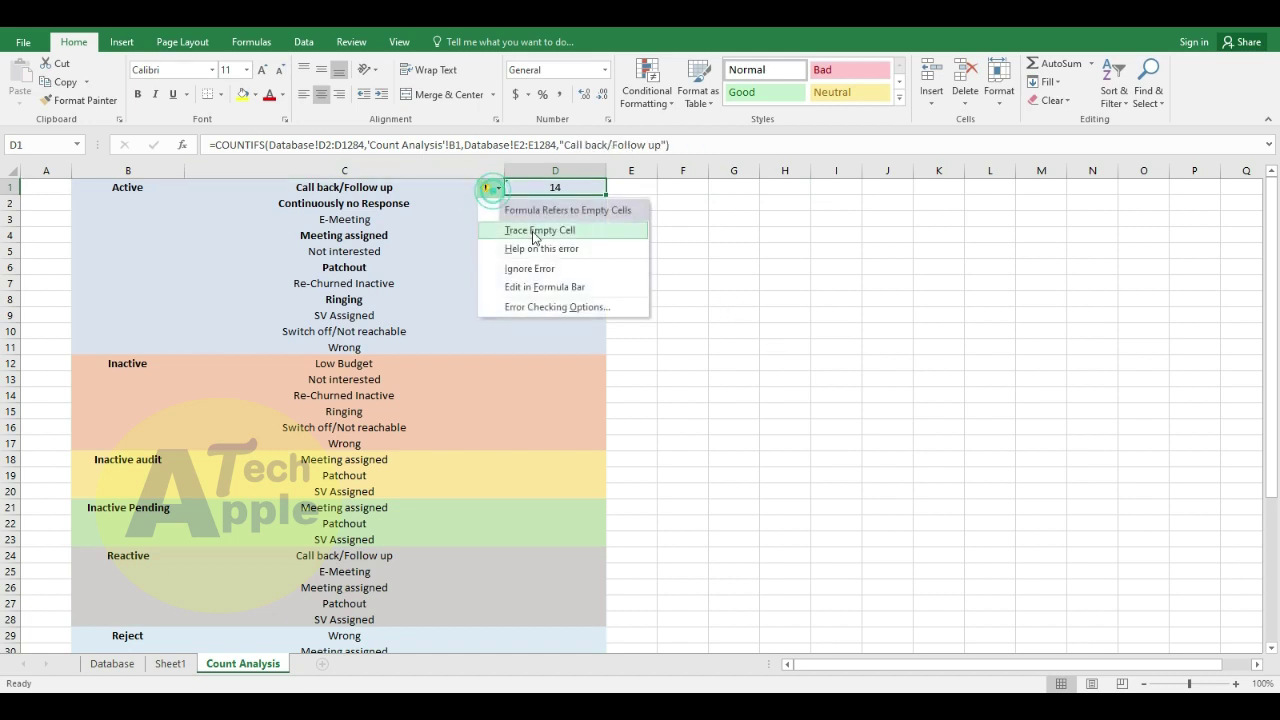
{"action": "left_click", "coordinate": [519, 269]}
Step: Copy D2's COUNTIFS formula into D3
{"action": "double_click", "coordinate": [586, 217]}
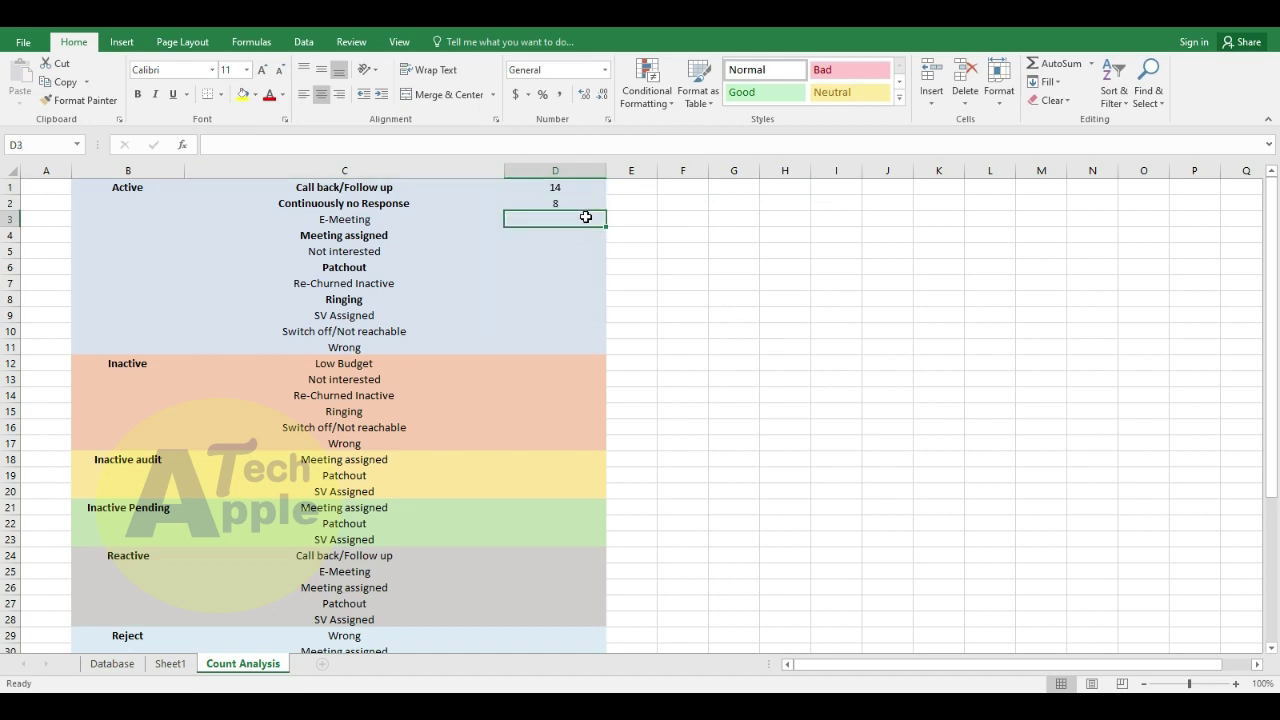
{"action": "key", "text": "Escape"}
{"action": "key", "text": "Up"}
{"action": "key", "text": "F2"}
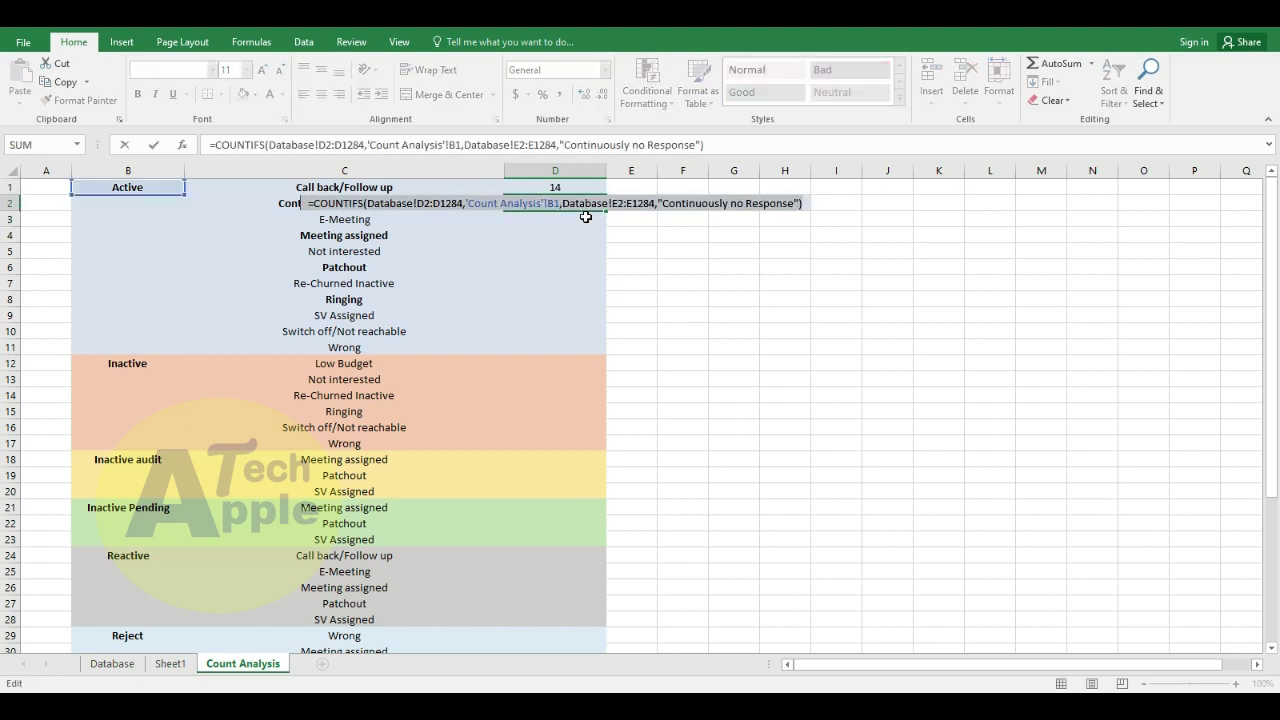
{"action": "key", "text": "Return"}
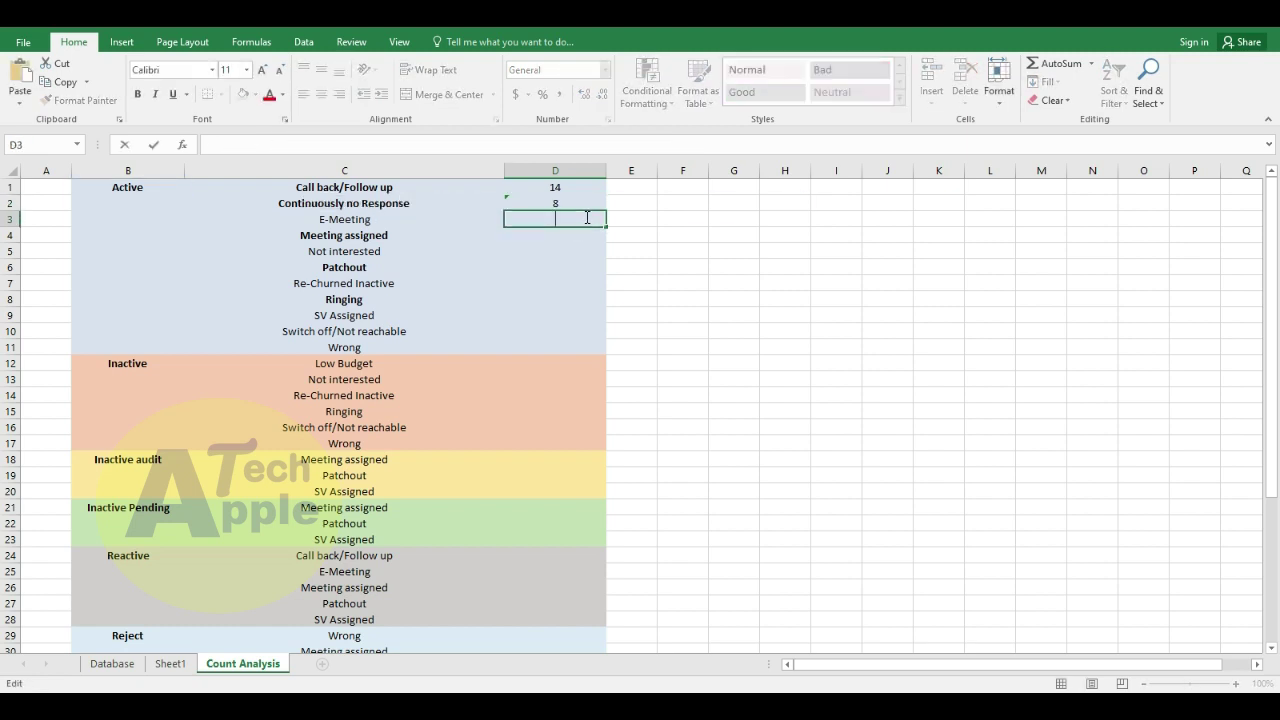
{"action": "double_click", "coordinate": [586, 217]}
{"action": "type", "text": "=COUNTIFS(Database!D2:D1284,'Count Analysis'!B1,Database!E2:E1284,\"Continuously no Response\")"}
{"action": "key", "text": "Return"}
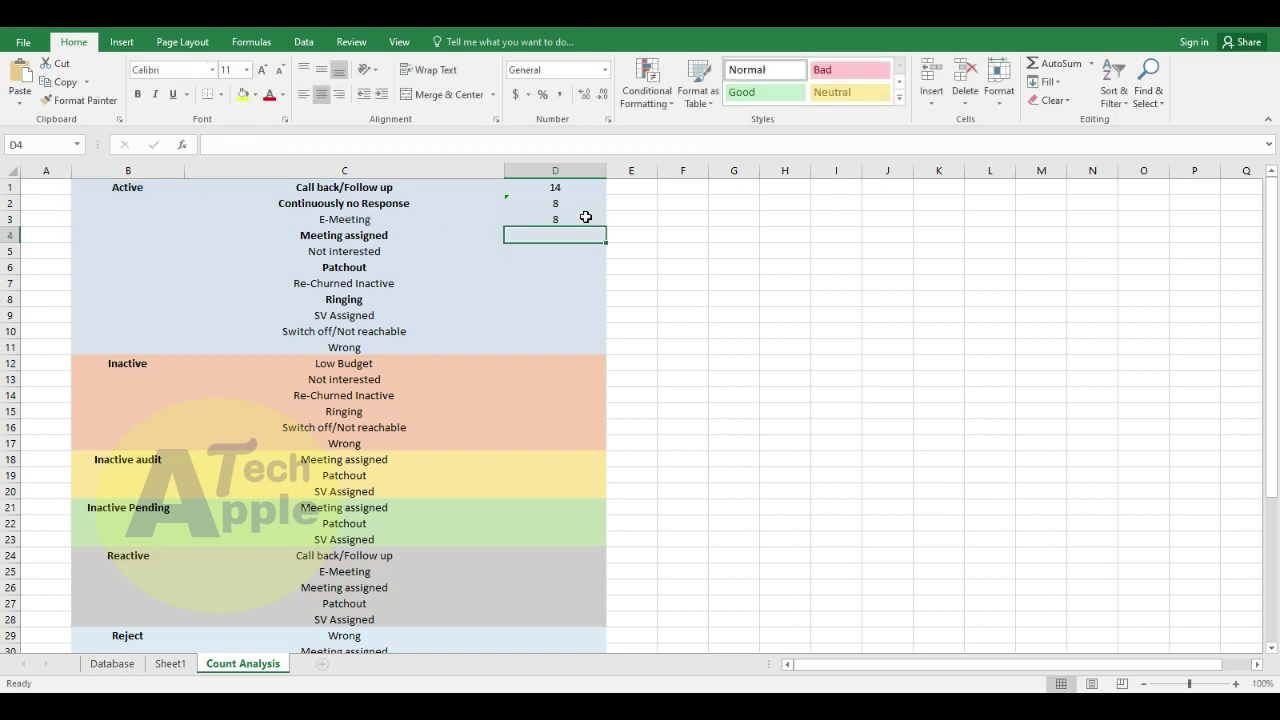
Step: Copy the 'E-Meeting' status name from C3
{"action": "key", "text": "Left"}
{"action": "key", "text": "Up"}
{"action": "key", "text": "F2"}
{"action": "key", "text": "shift+Home"}
{"action": "key", "text": "ctrl+c"}
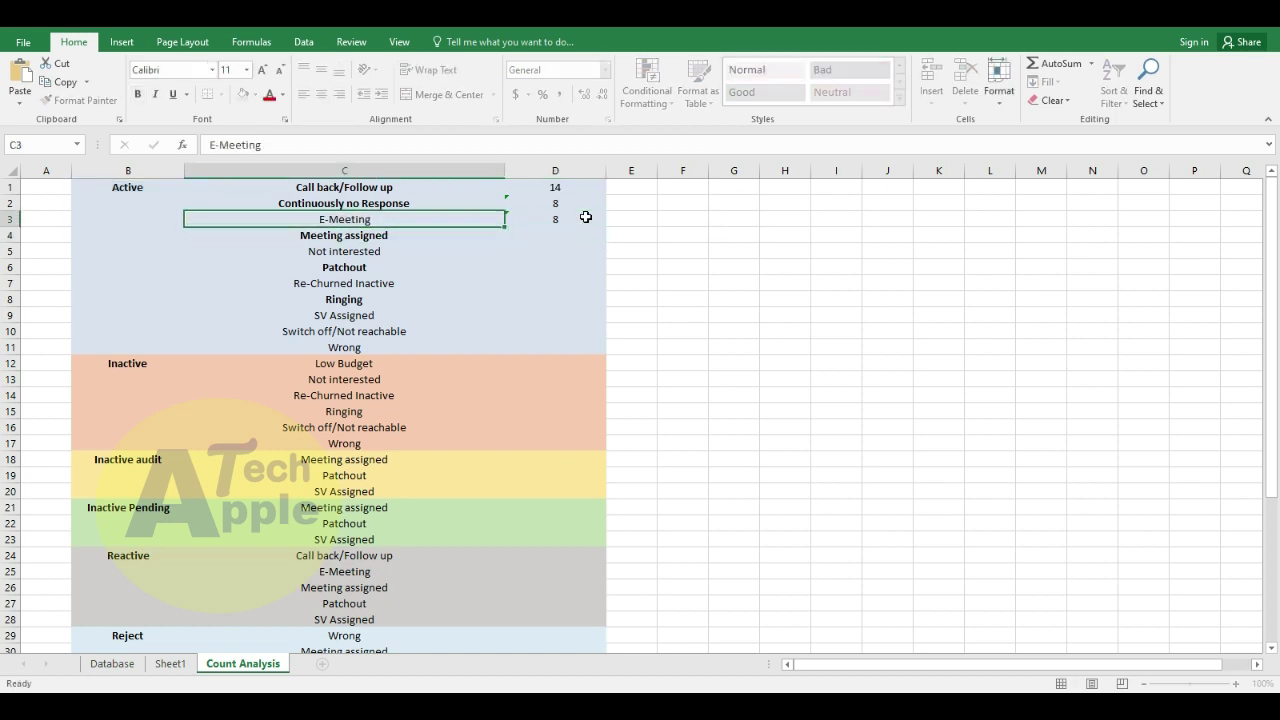
Step: Change D3's criterion to 'E-Meeting', giving a count of 0
{"action": "left_click", "coordinate": [586, 217]}
{"action": "double_click", "coordinate": [586, 217]}
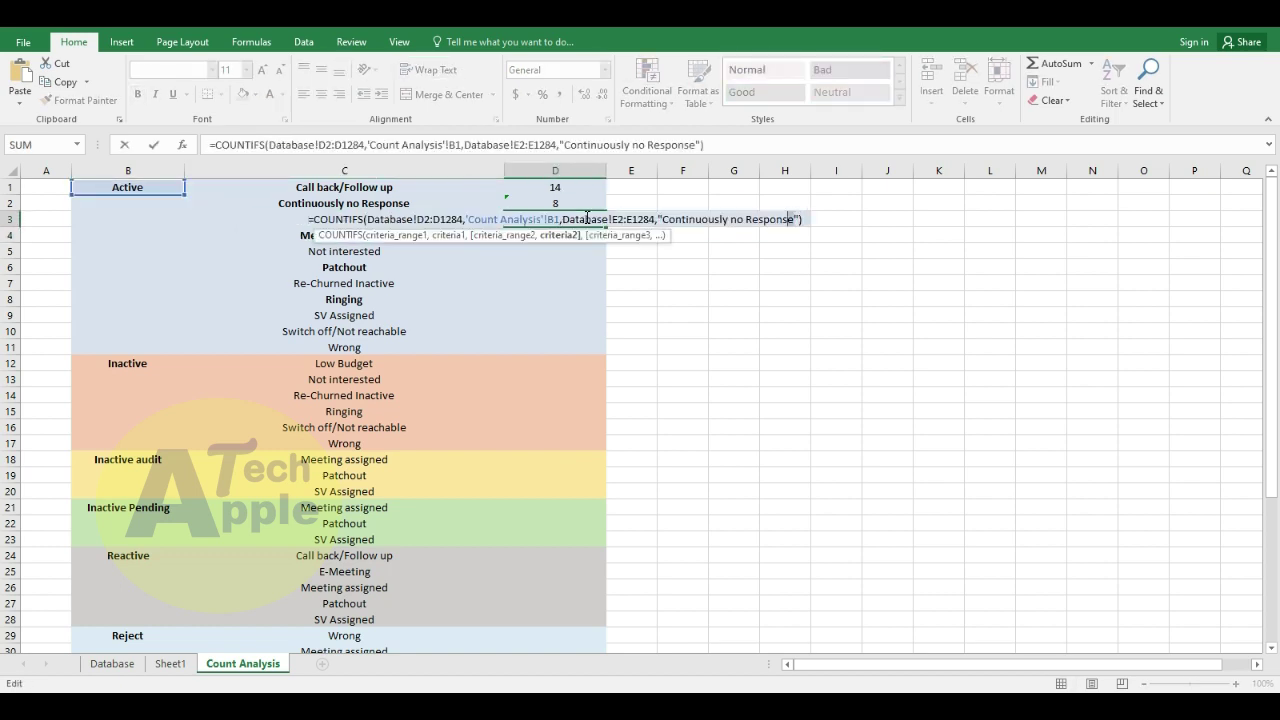
{"action": "key", "text": "shift+Left"}
{"action": "key", "text": "shift+Left"}
{"action": "key", "text": "shift+Left"}
{"action": "key", "text": "shift+Left"}
{"action": "key", "text": "shift+Left"}
{"action": "key", "text": "shift+Left"}
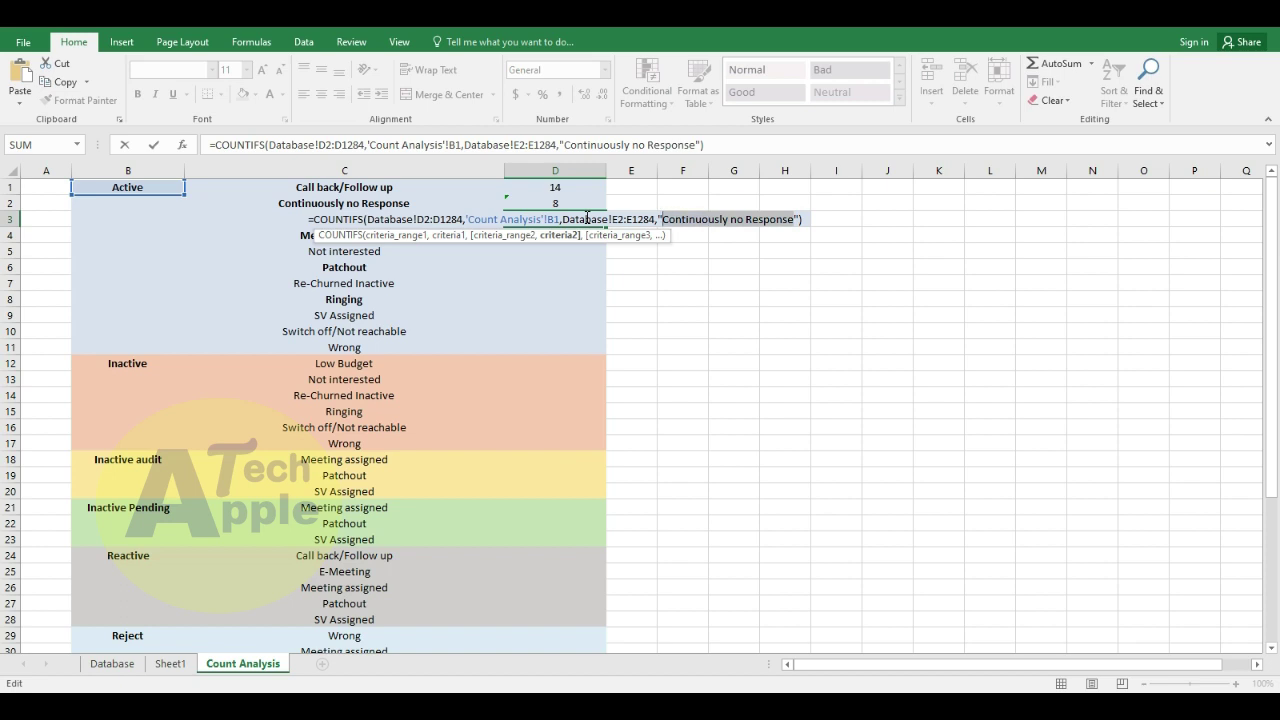
{"action": "key", "text": "ctrl+v"}
{"action": "key", "text": "Return"}
{"action": "key", "text": "Up"}
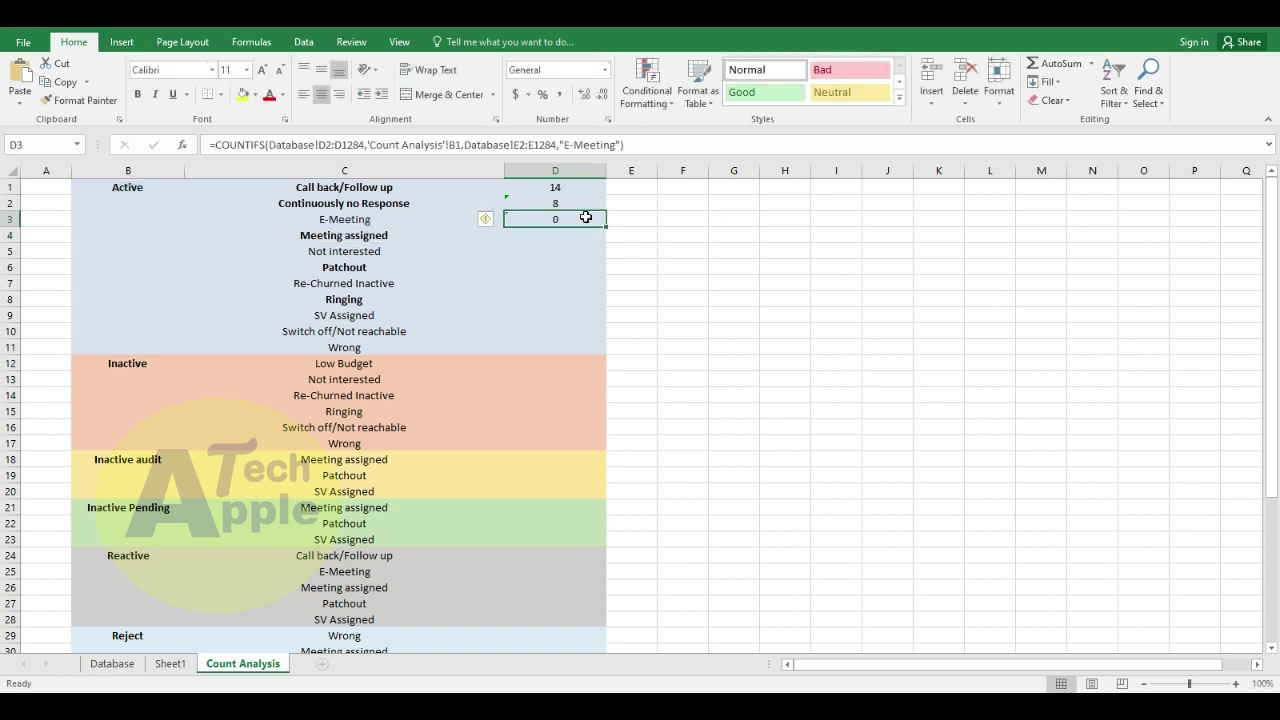
Step: Check the grc_state_name filter on the Database sheet, then return to Count Analysis
{"action": "left_click", "coordinate": [111, 664]}
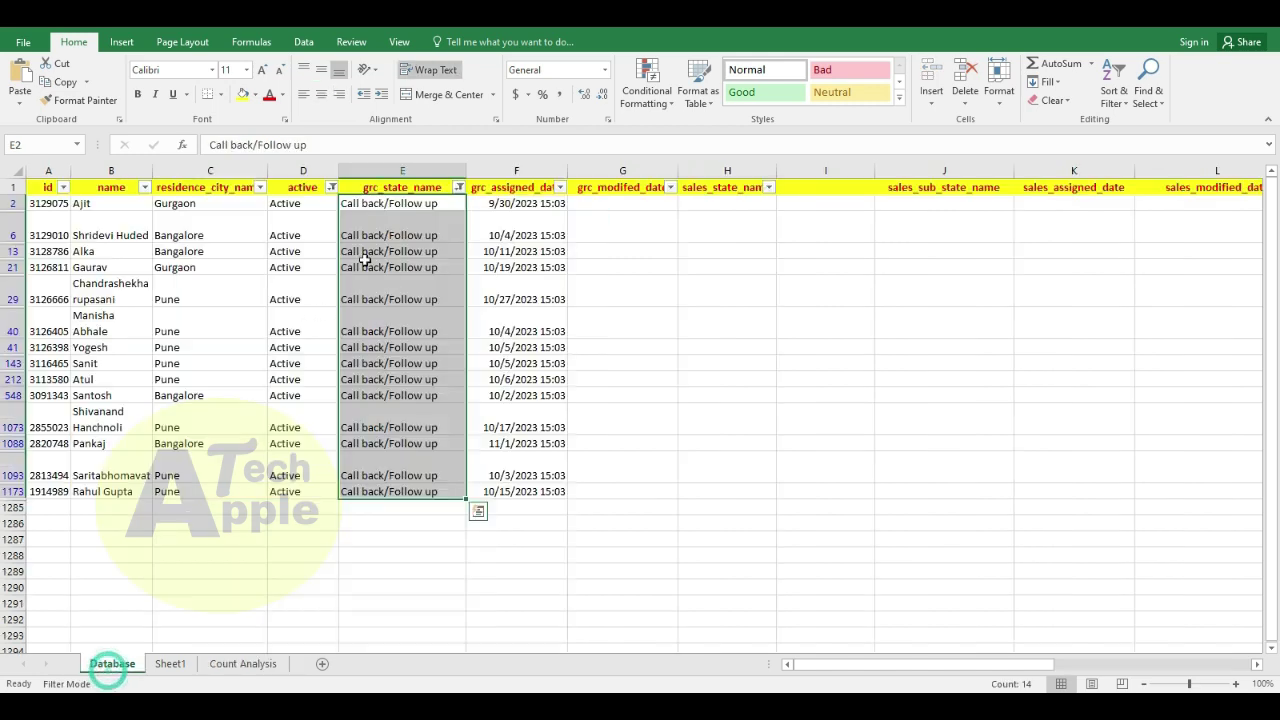
{"action": "left_click", "coordinate": [458, 187]}
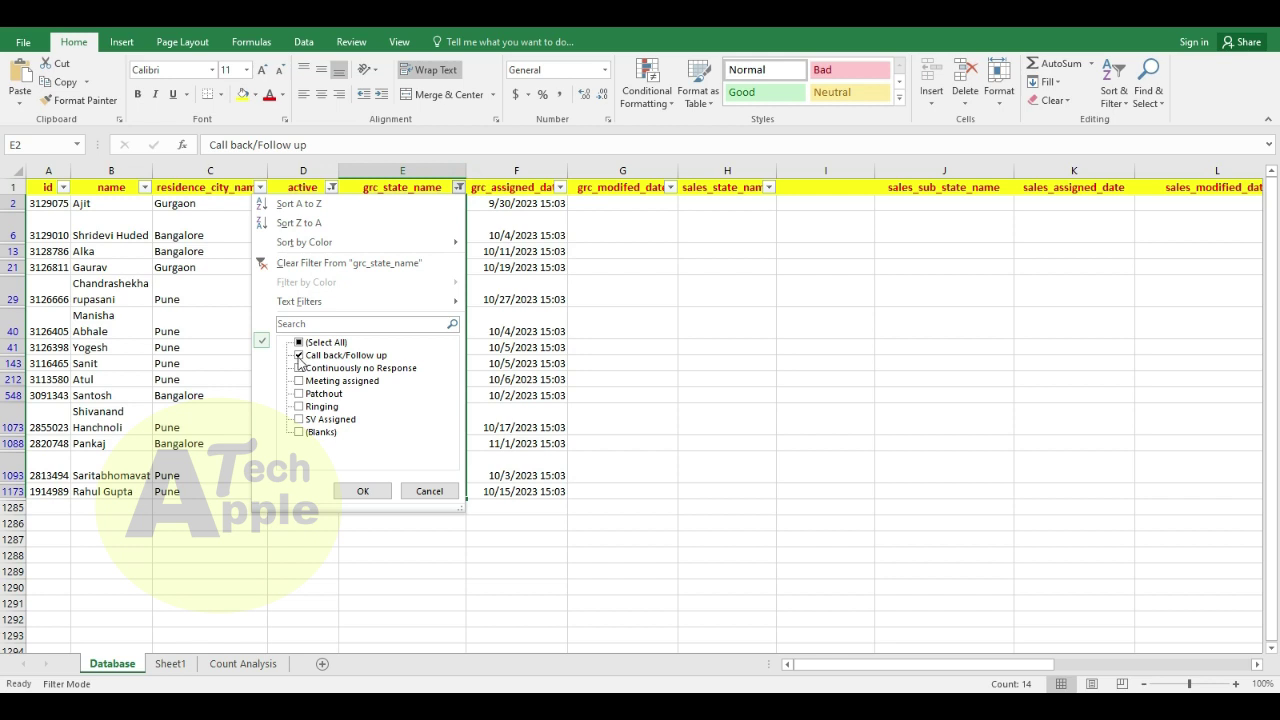
{"action": "left_click", "coordinate": [374, 487]}
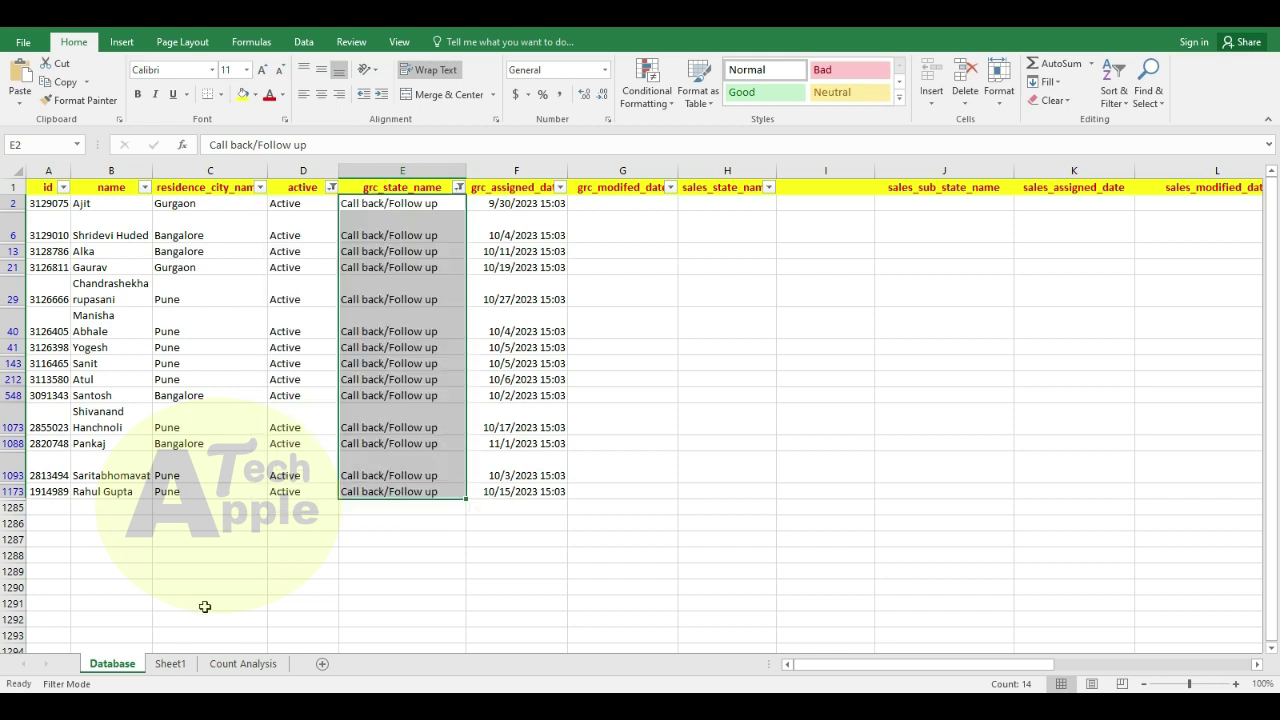
{"action": "left_click", "coordinate": [212, 666]}
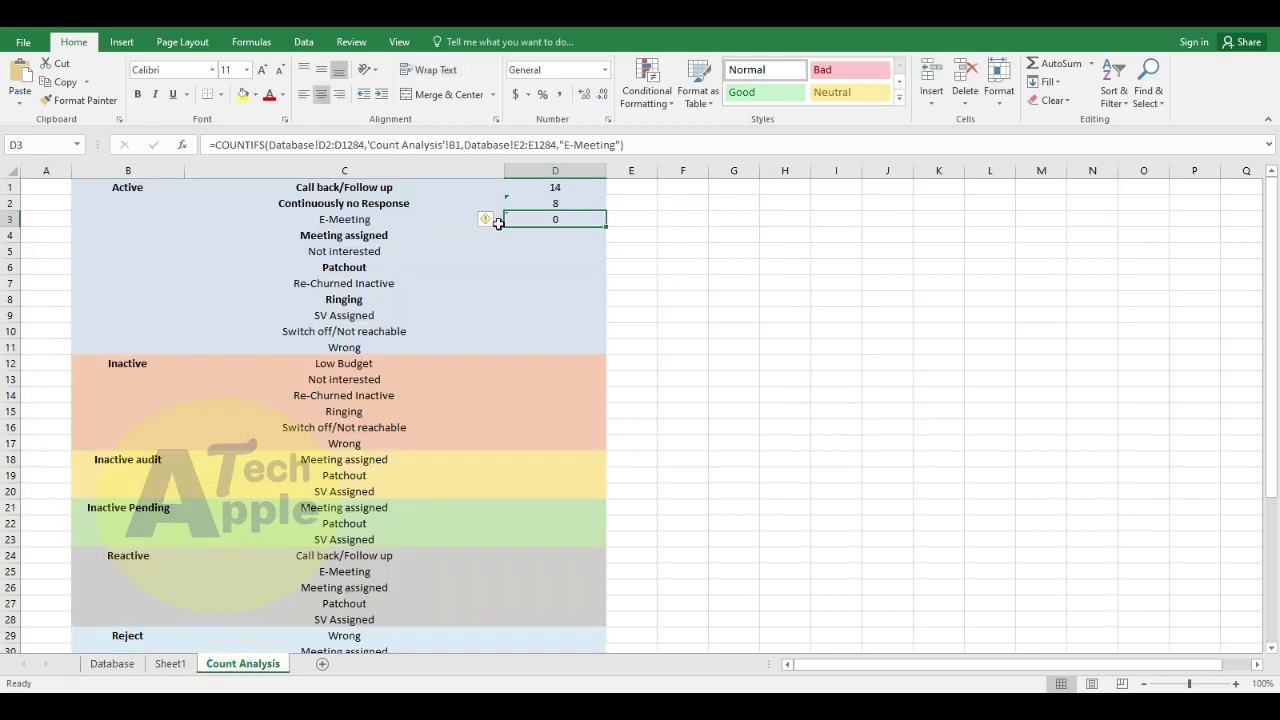
Step: Copy D3's COUNTIFS formula down into D4
{"action": "left_click", "coordinate": [371, 250]}
{"action": "left_click", "coordinate": [428, 238]}
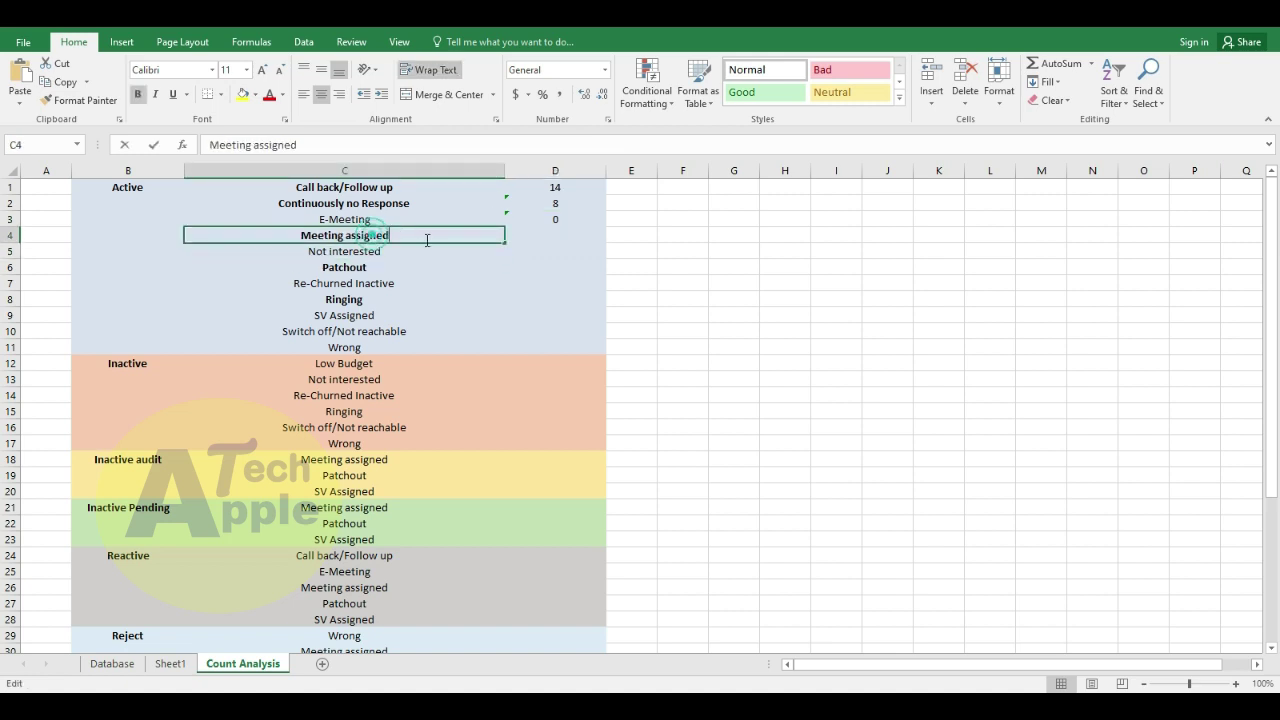
{"action": "key", "text": "Right"}
{"action": "key", "text": "Up"}
{"action": "key", "text": "F2"}
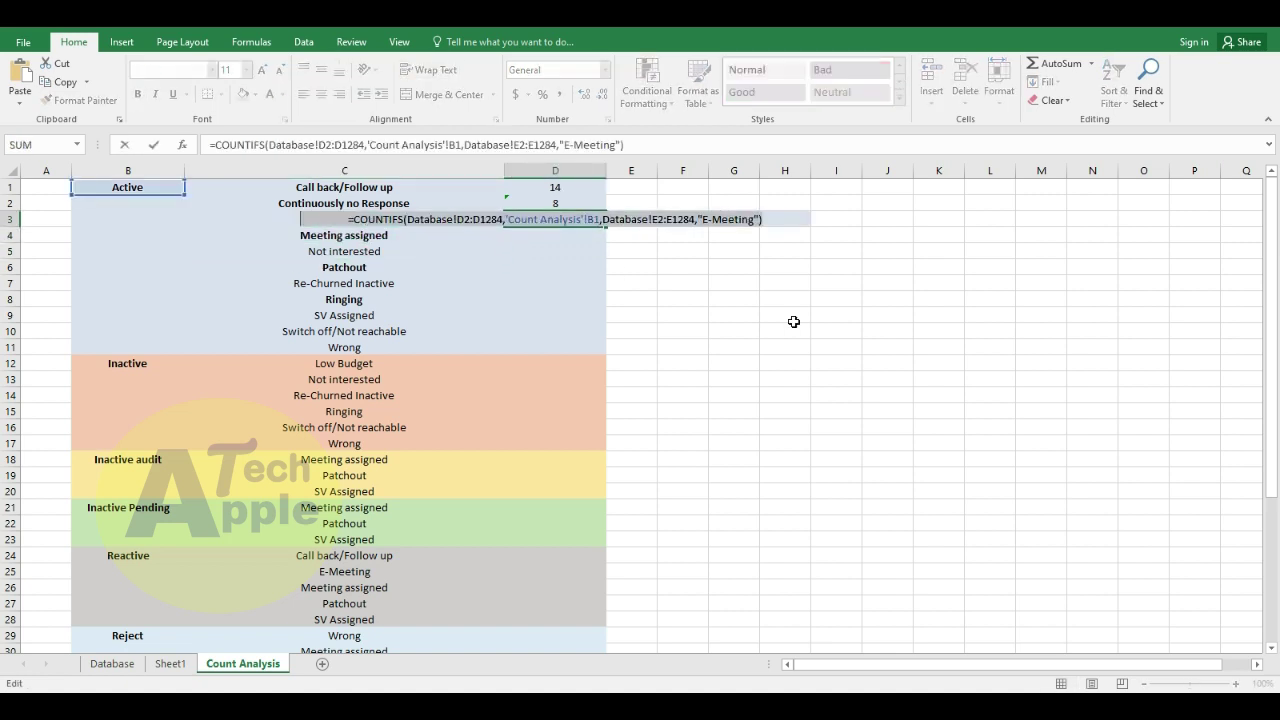
{"action": "key", "text": "Return"}
{"action": "key", "text": "ctrl+apostrophe"}
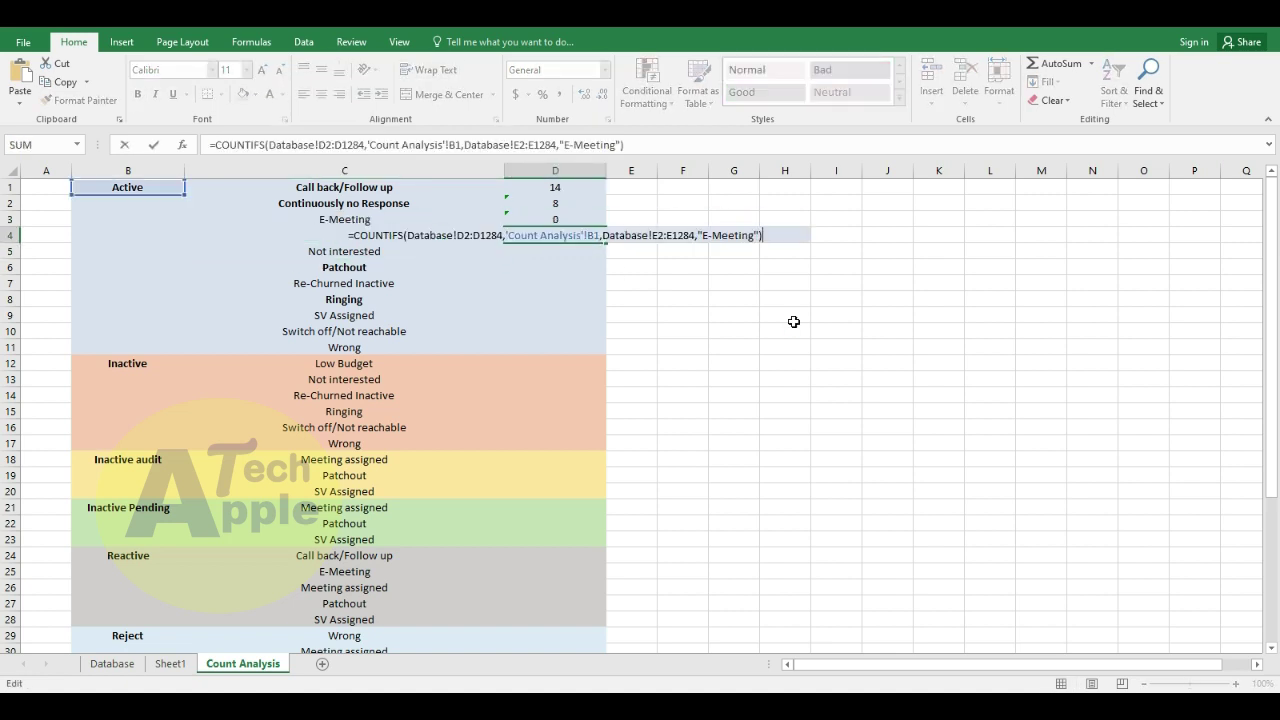
{"action": "key", "text": "Return"}
Step: Change D4's criterion to 'Meeting assigned', giving a count of 104
{"action": "key", "text": "Left"}
{"action": "key", "text": "Up"}
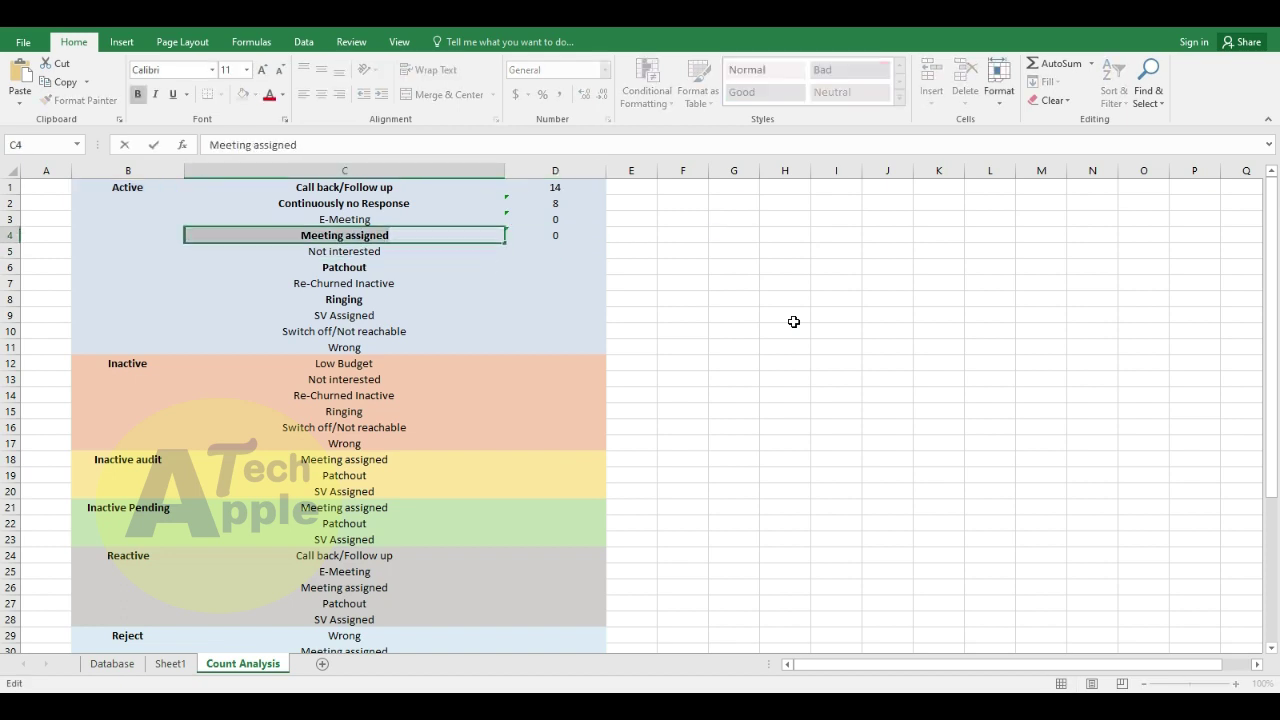
{"action": "key", "text": "Right"}
{"action": "key", "text": "F2"}
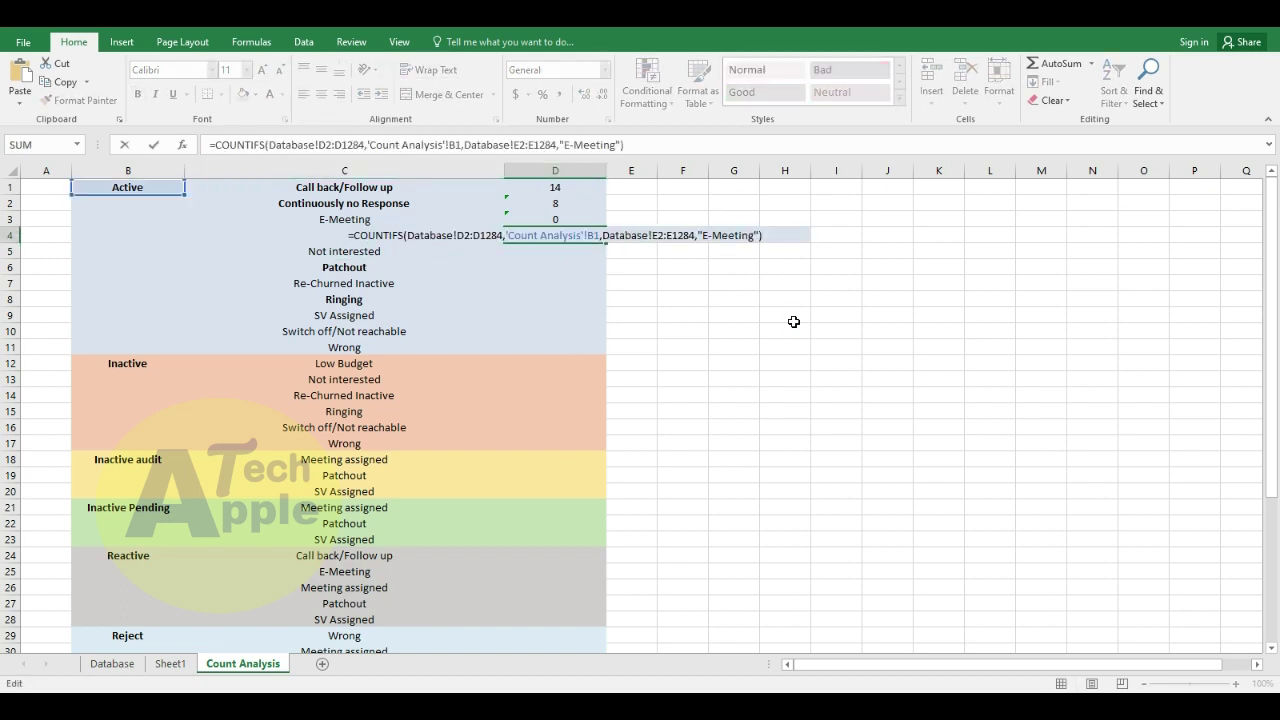
{"action": "key", "text": "shift+Left"}
{"action": "key", "text": "shift+Left"}
{"action": "key", "text": "shift+Left"}
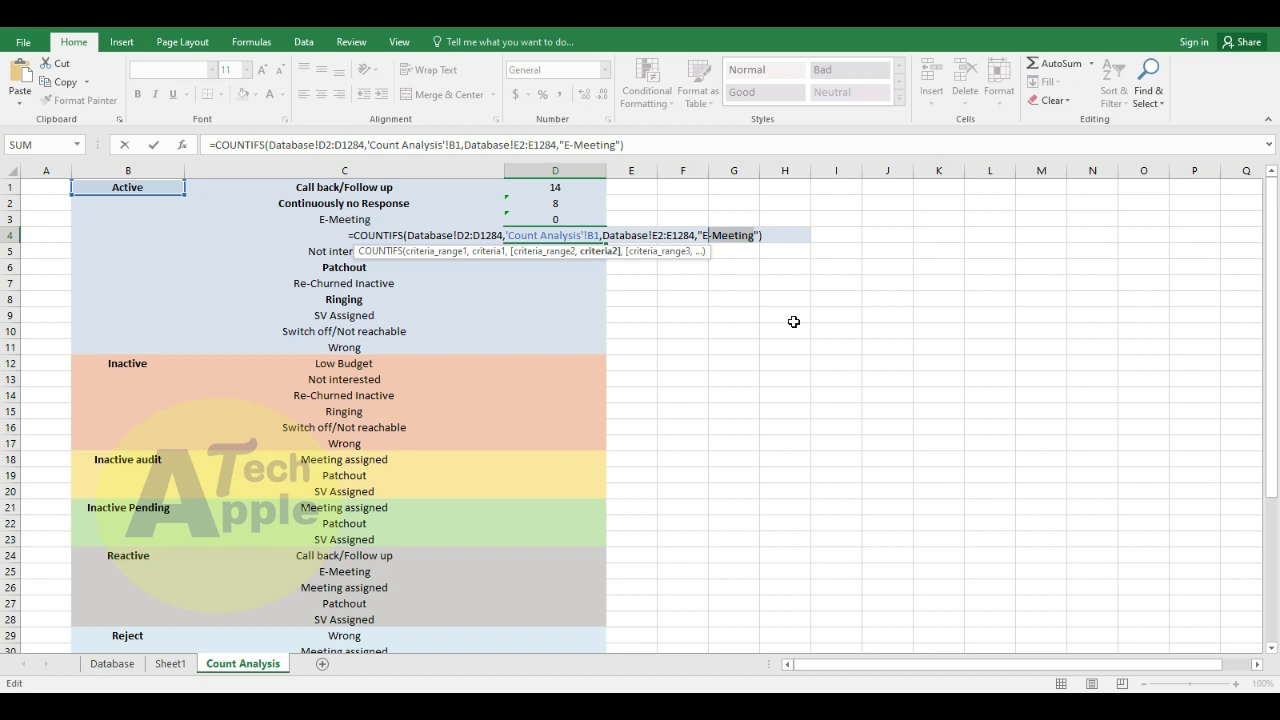
{"action": "type", "text": "Meeting assigned"}
{"action": "key", "text": "ctrl+Return"}
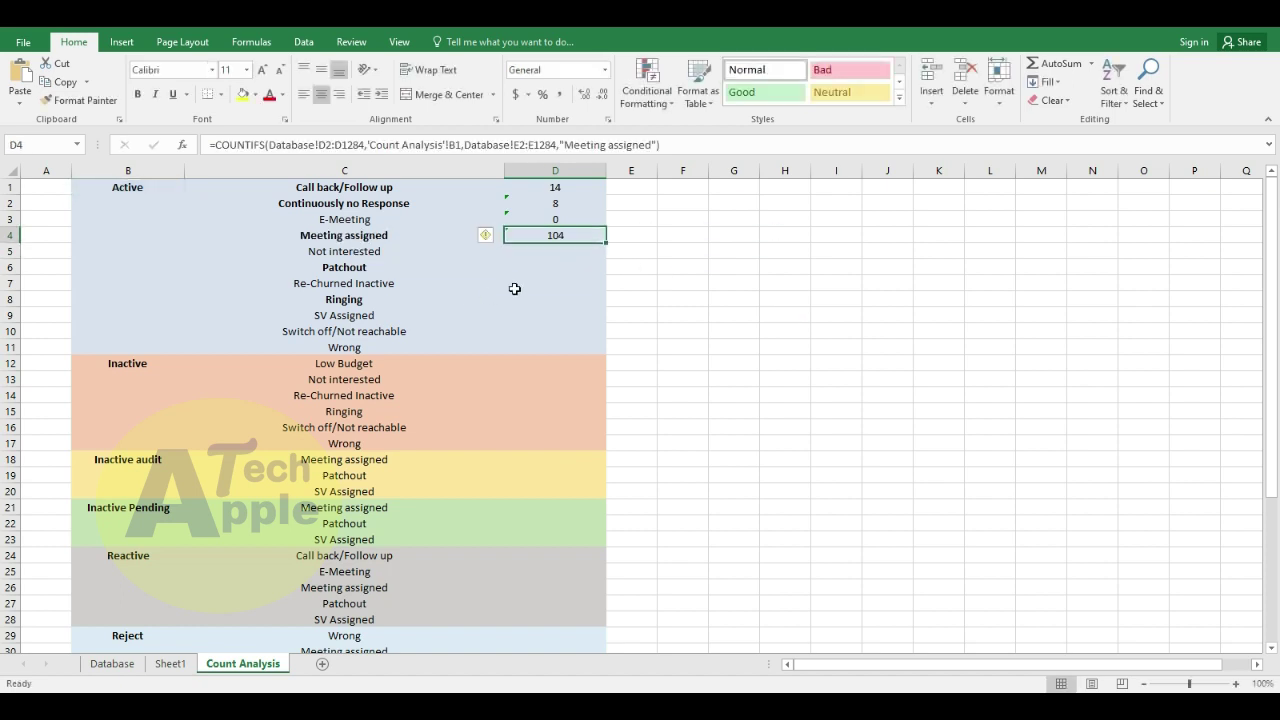
Step: Dismiss the formula warning flagged on the D2:D4 counts
{"action": "left_click", "coordinate": [531, 200], "text": "shift"}
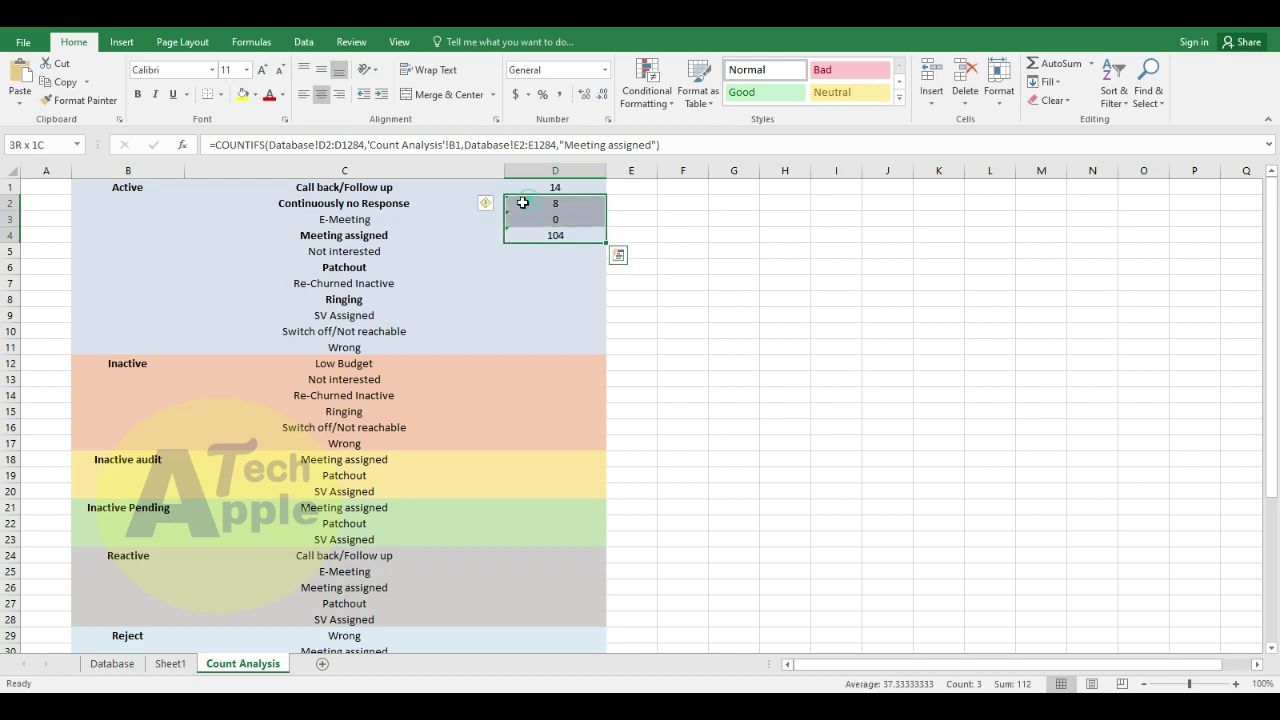
{"action": "left_click", "coordinate": [486, 204]}
{"action": "left_click", "coordinate": [514, 288]}
Step: Review D4's formula without changing it
{"action": "left_click", "coordinate": [514, 288]}
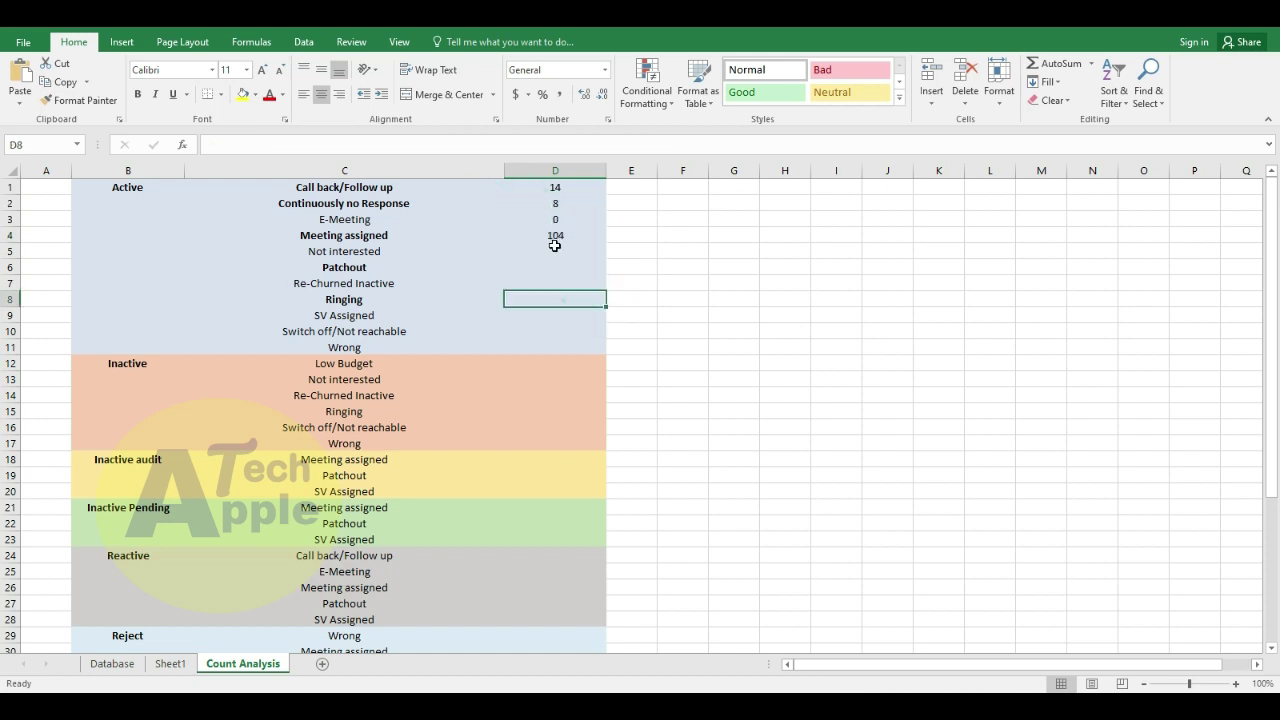
{"action": "left_click", "coordinate": [551, 234]}
{"action": "double_click", "coordinate": [545, 240]}
{"action": "key", "text": "Escape"}
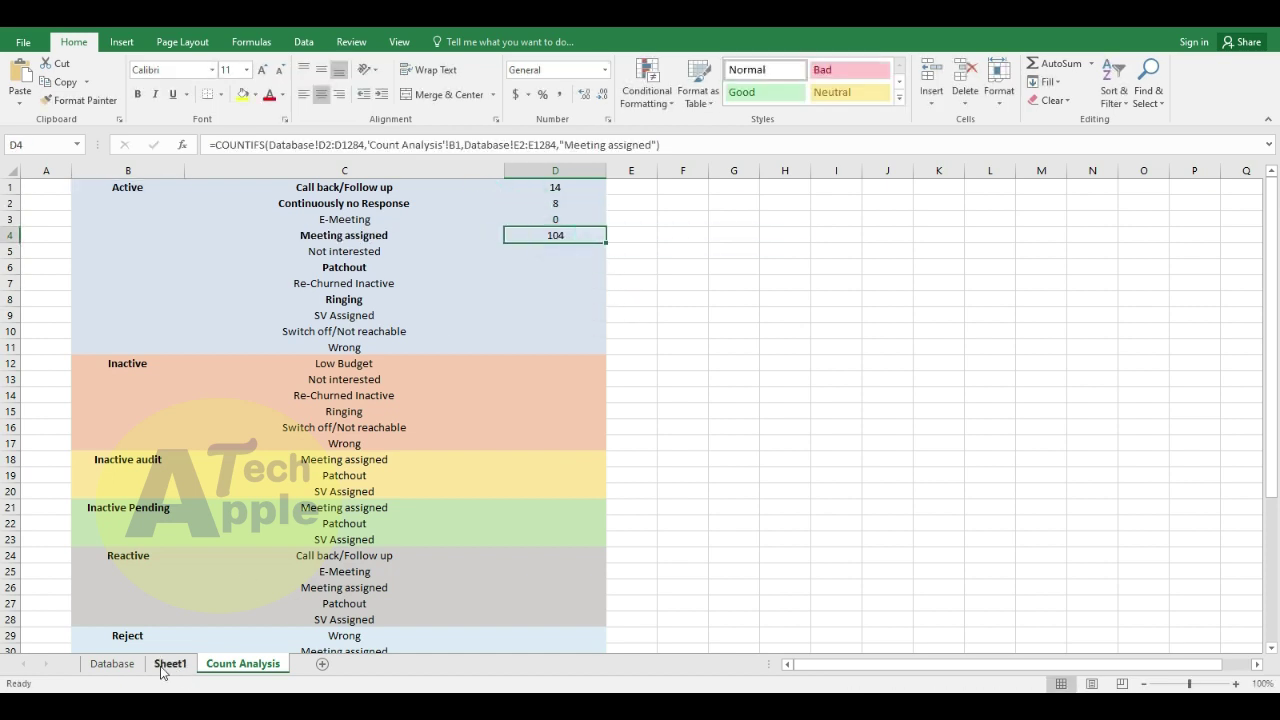
Step: Glance at the Database status filter, then recommit D4's formula on Count Analysis
{"action": "left_click", "coordinate": [112, 664]}
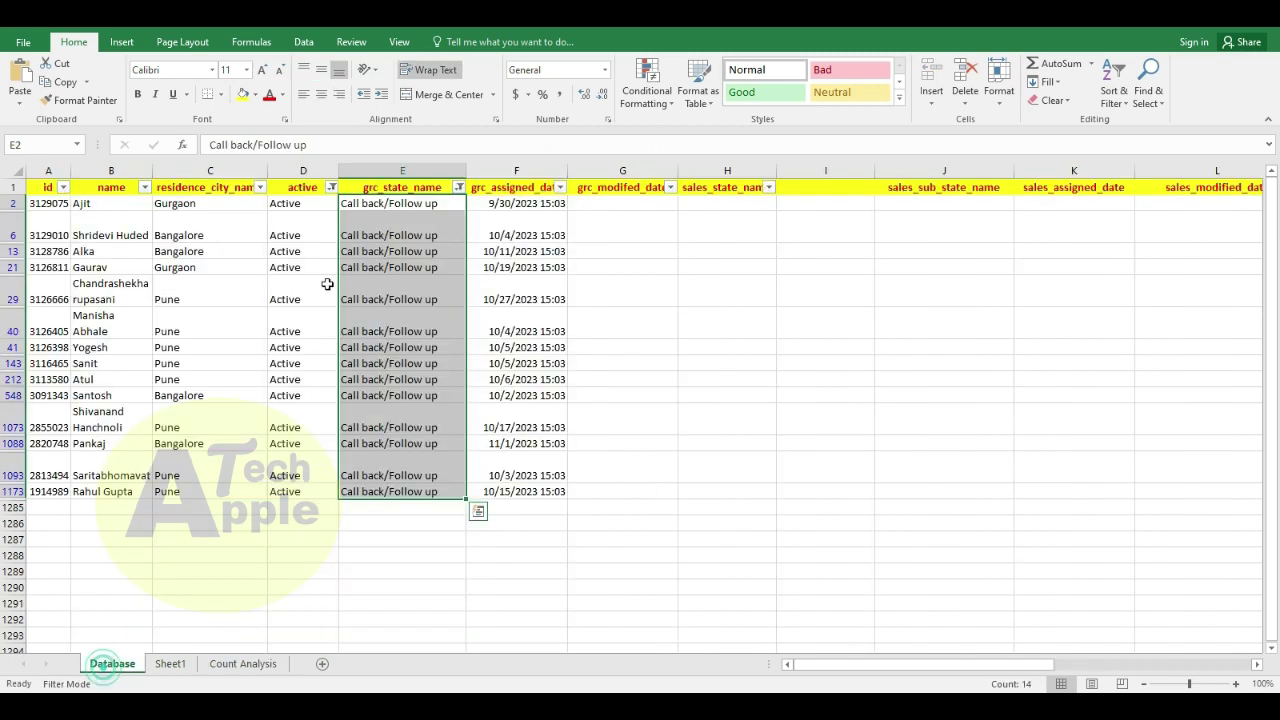
{"action": "left_click", "coordinate": [458, 187]}
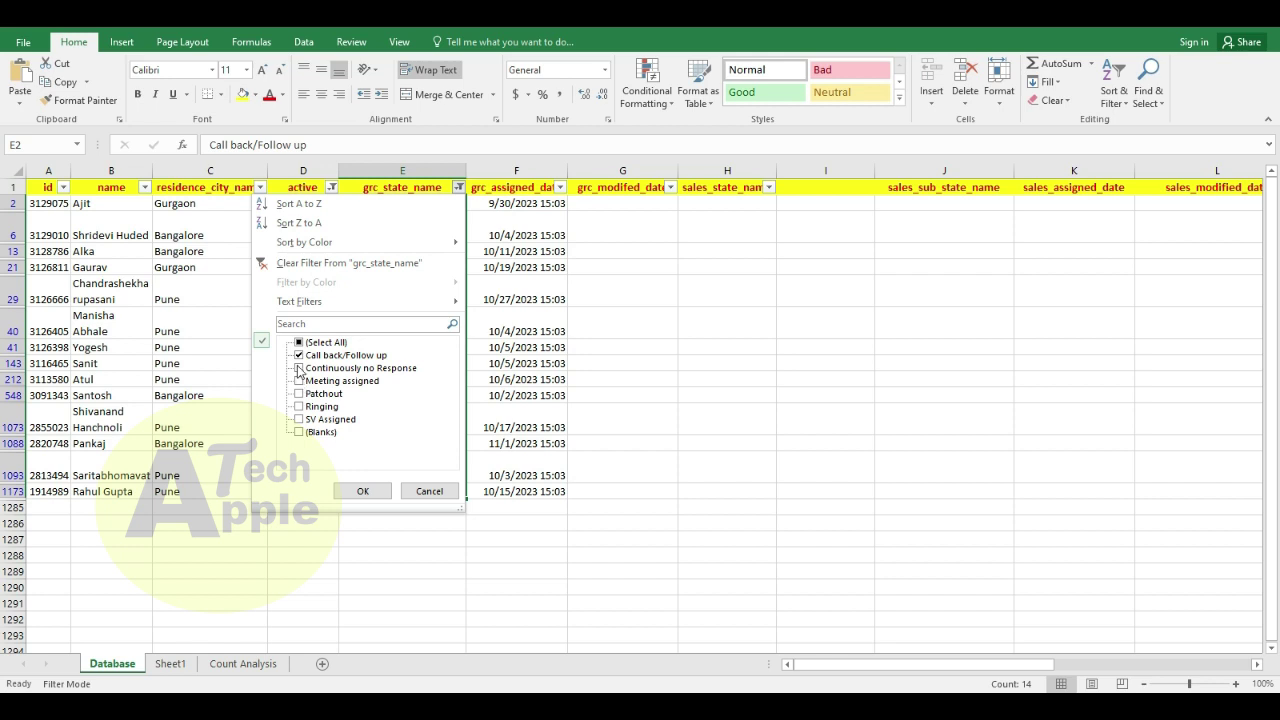
{"action": "left_click", "coordinate": [243, 664]}
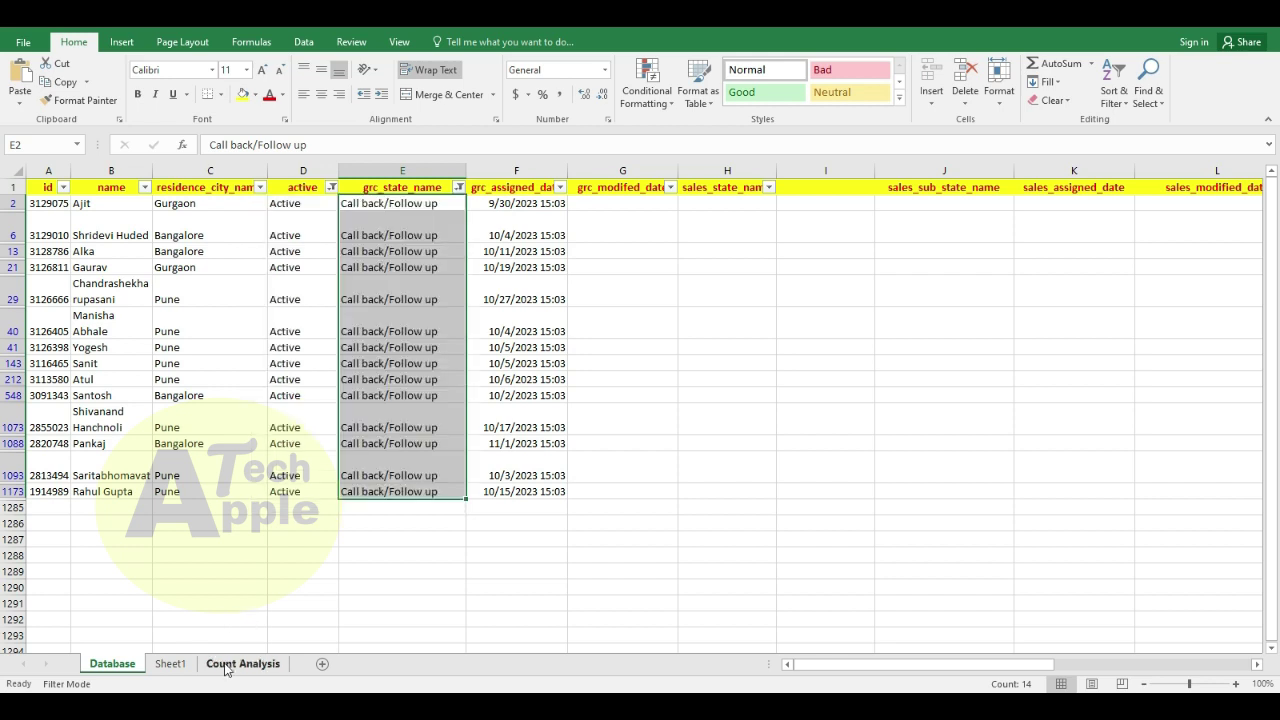
{"action": "left_click", "coordinate": [243, 664]}
{"action": "key", "text": "F2"}
{"action": "key", "text": "ctrl+Return"}
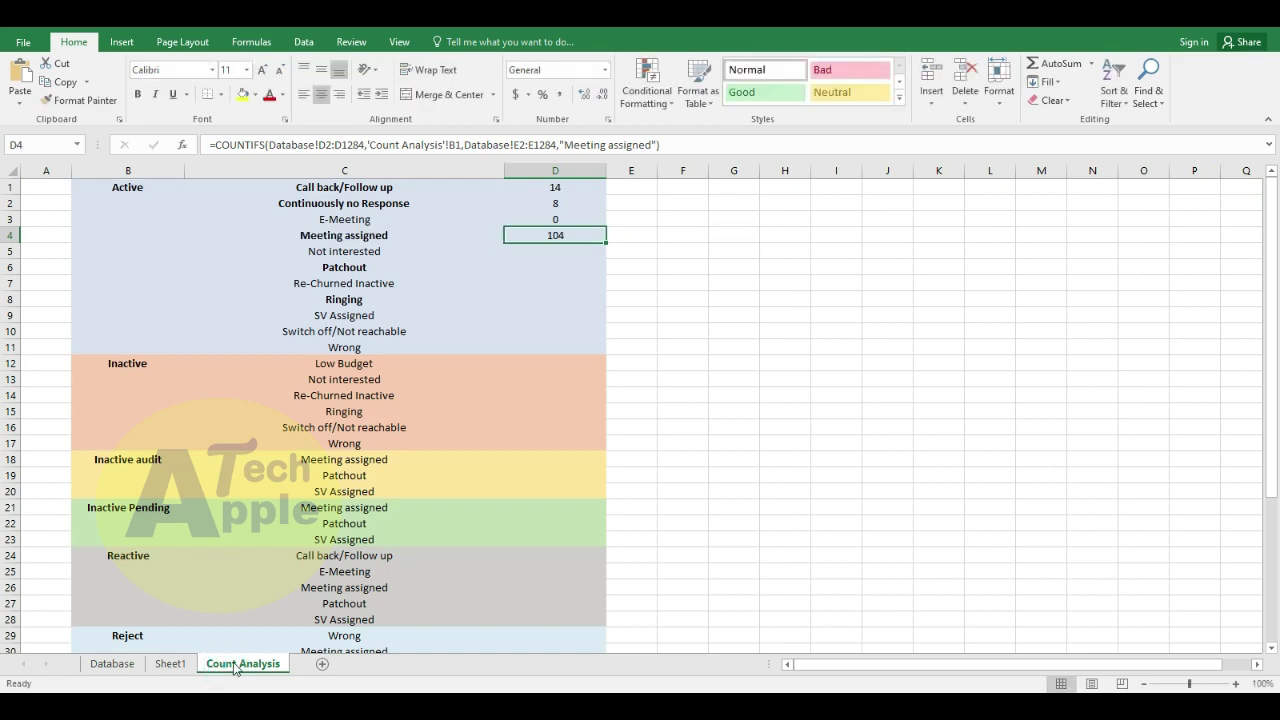
Step: Filter the Database grc_state_name column to only 'Meeting assigned'
{"action": "left_click", "coordinate": [110, 664]}
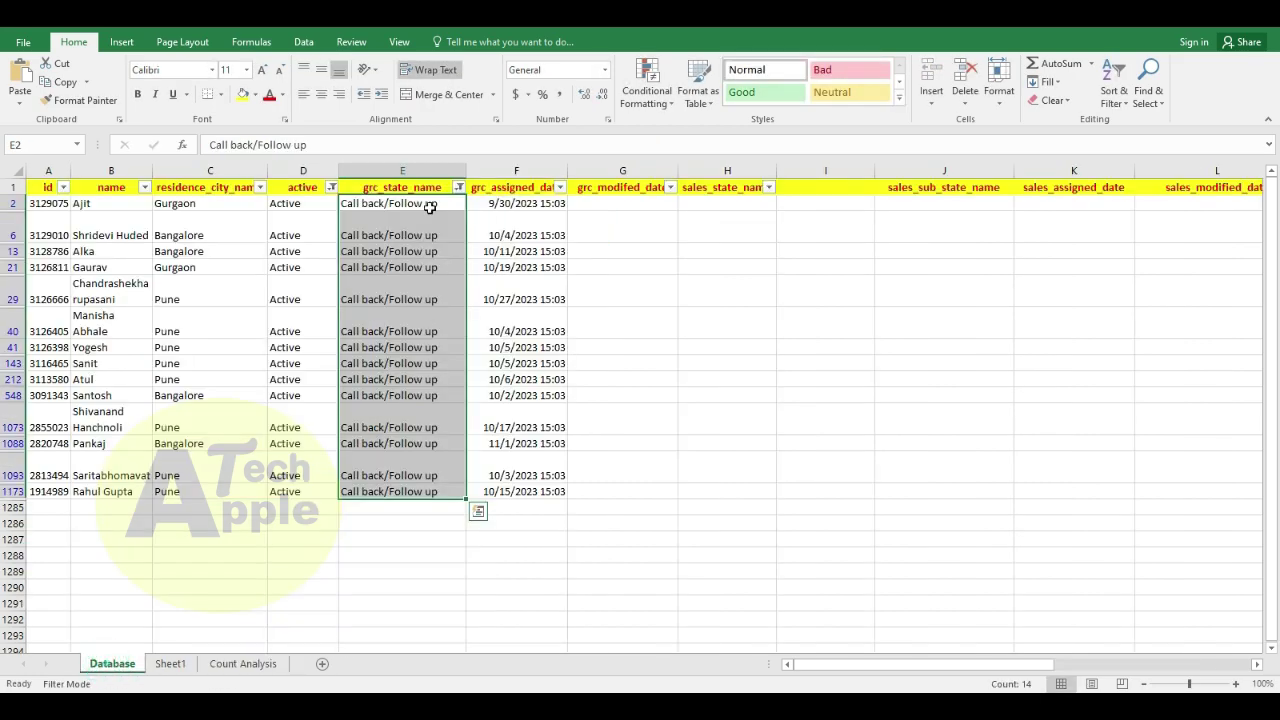
{"action": "left_click", "coordinate": [458, 187]}
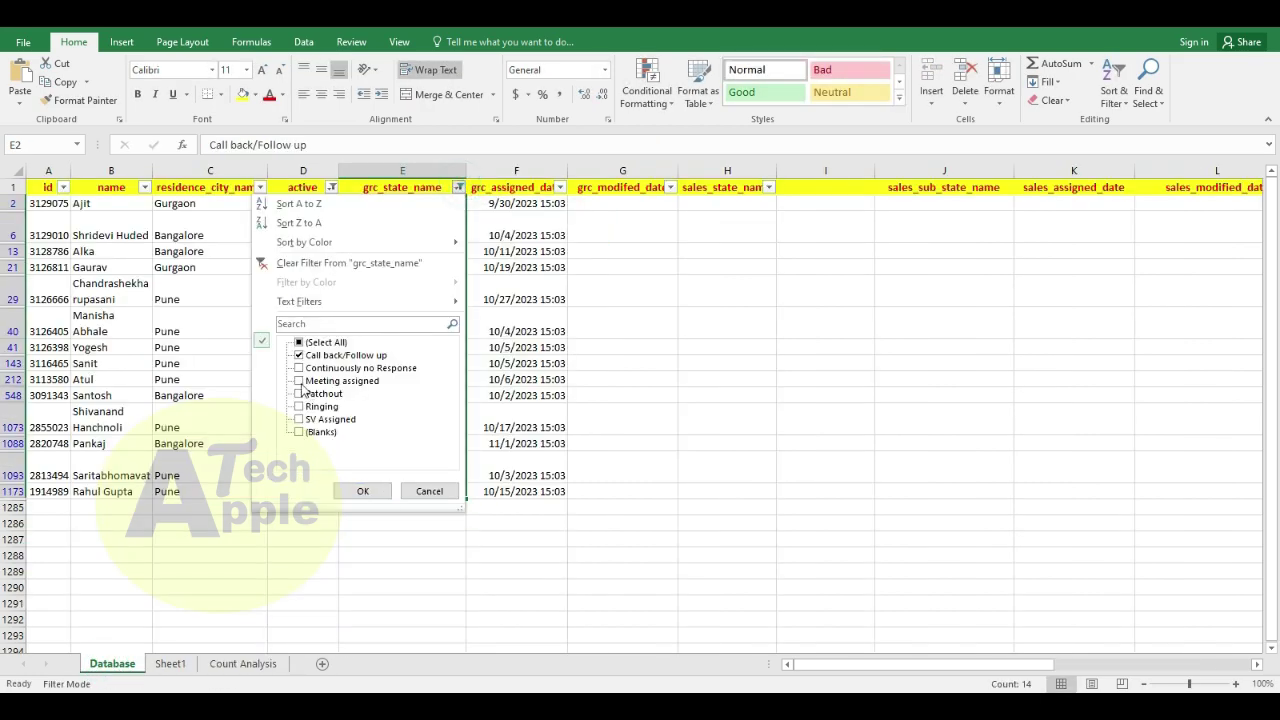
{"action": "left_click", "coordinate": [298, 342]}
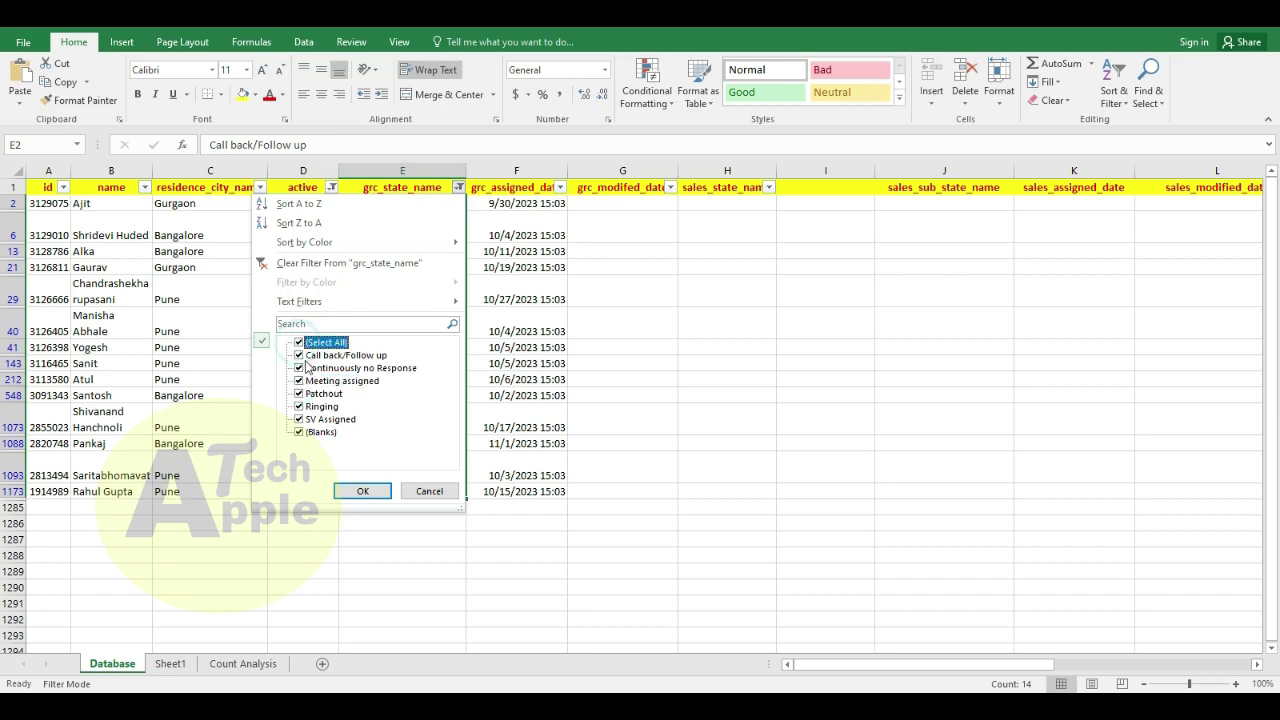
{"action": "left_click", "coordinate": [298, 342]}
{"action": "left_click", "coordinate": [299, 381]}
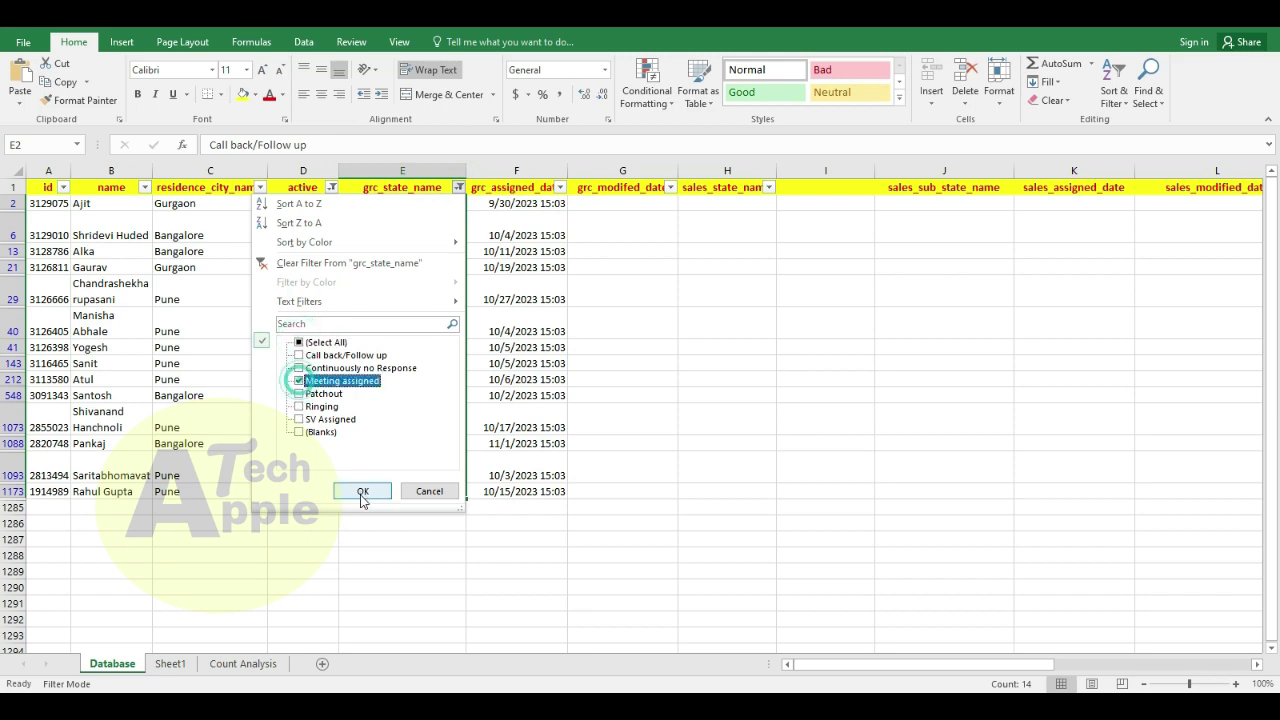
{"action": "left_click", "coordinate": [362, 491]}
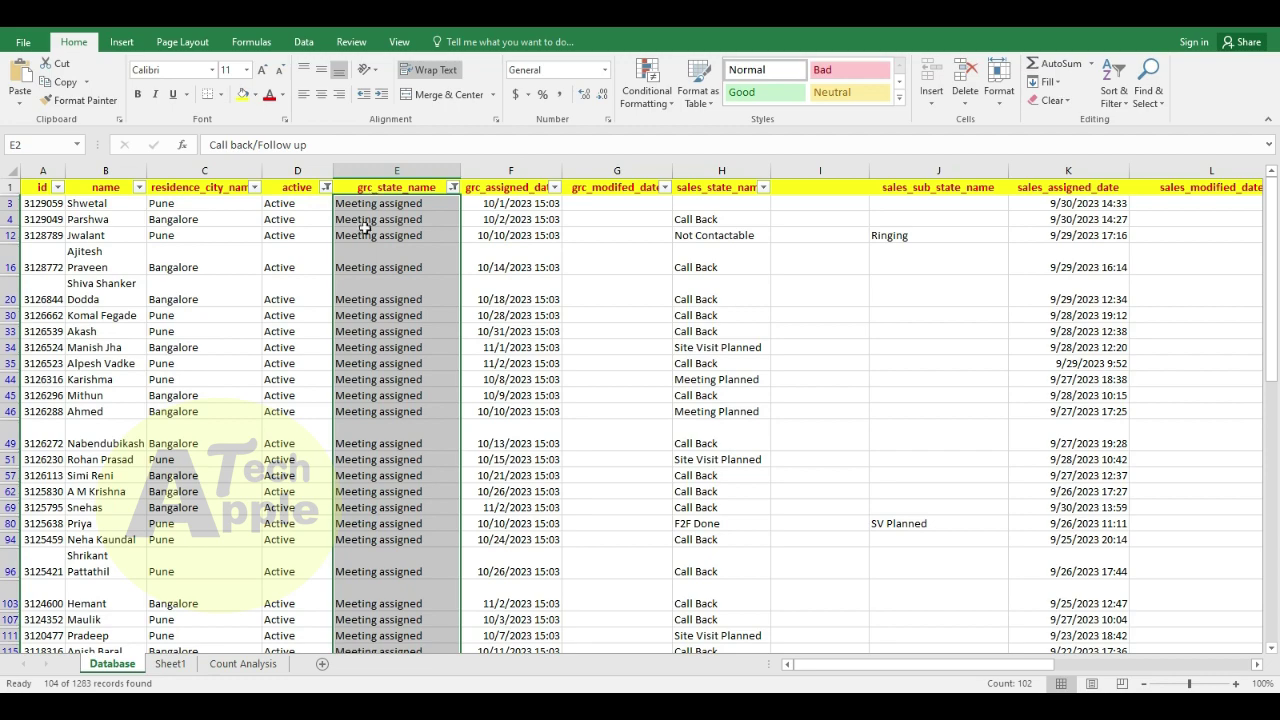
Step: Select and copy all visible 'Meeting assigned' entries
{"action": "scroll", "coordinate": [365, 230], "scroll_direction": "down", "scroll_amount": 5}
{"action": "scroll", "coordinate": [358, 441], "scroll_direction": "down", "scroll_amount": 7}
{"action": "scroll", "coordinate": [358, 441], "scroll_direction": "down", "scroll_amount": 4}
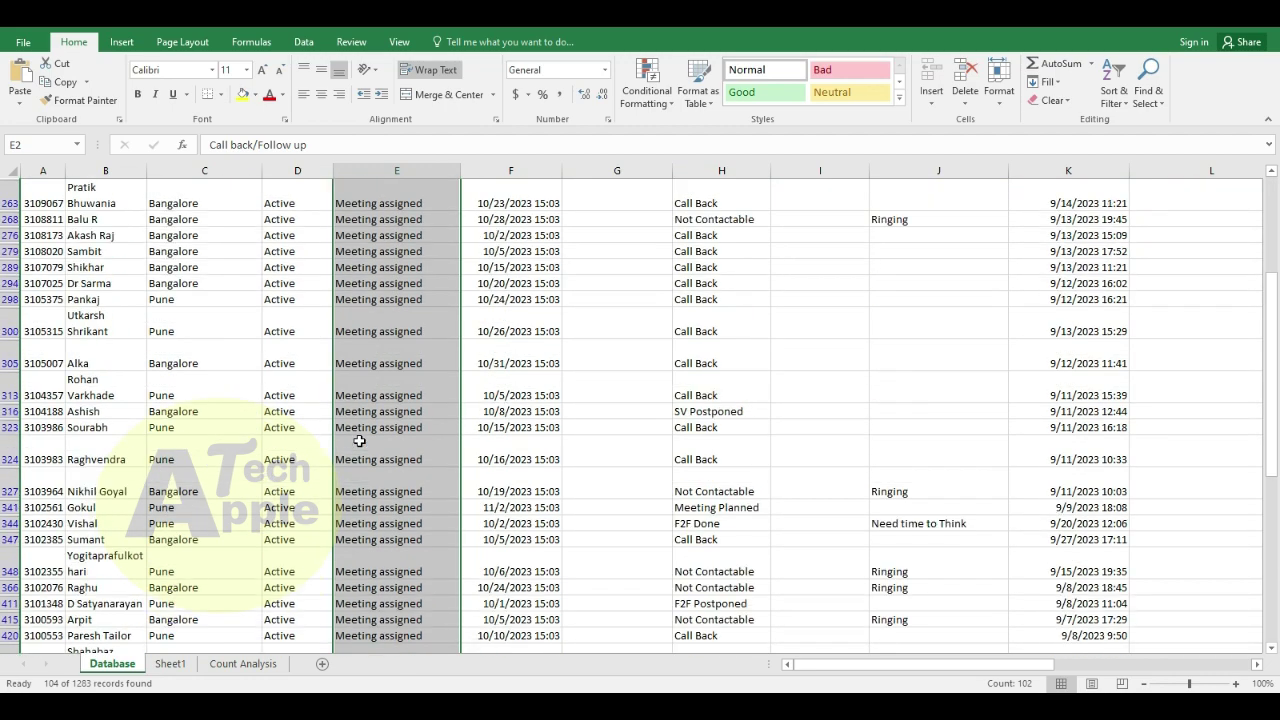
{"action": "scroll", "coordinate": [358, 441], "scroll_direction": "down", "scroll_amount": 4}
{"action": "scroll", "coordinate": [360, 445], "scroll_direction": "down", "scroll_amount": 4}
{"action": "scroll", "coordinate": [362, 449], "scroll_direction": "down", "scroll_amount": 4}
{"action": "scroll", "coordinate": [358, 452], "scroll_direction": "down", "scroll_amount": 4}
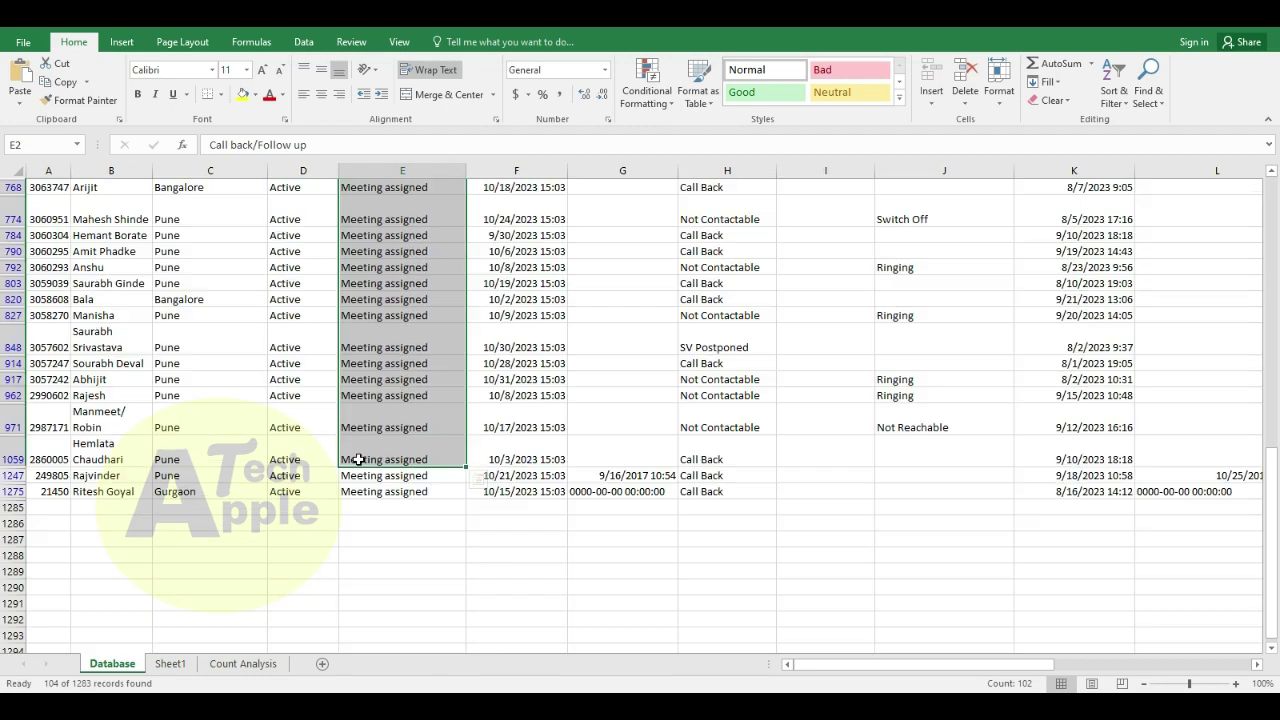
{"action": "scroll", "coordinate": [357, 457], "scroll_direction": "down", "scroll_amount": 3}
{"action": "scroll", "coordinate": [397, 474], "scroll_direction": "up", "scroll_amount": 1}
{"action": "left_click", "coordinate": [428, 413], "text": "shift"}
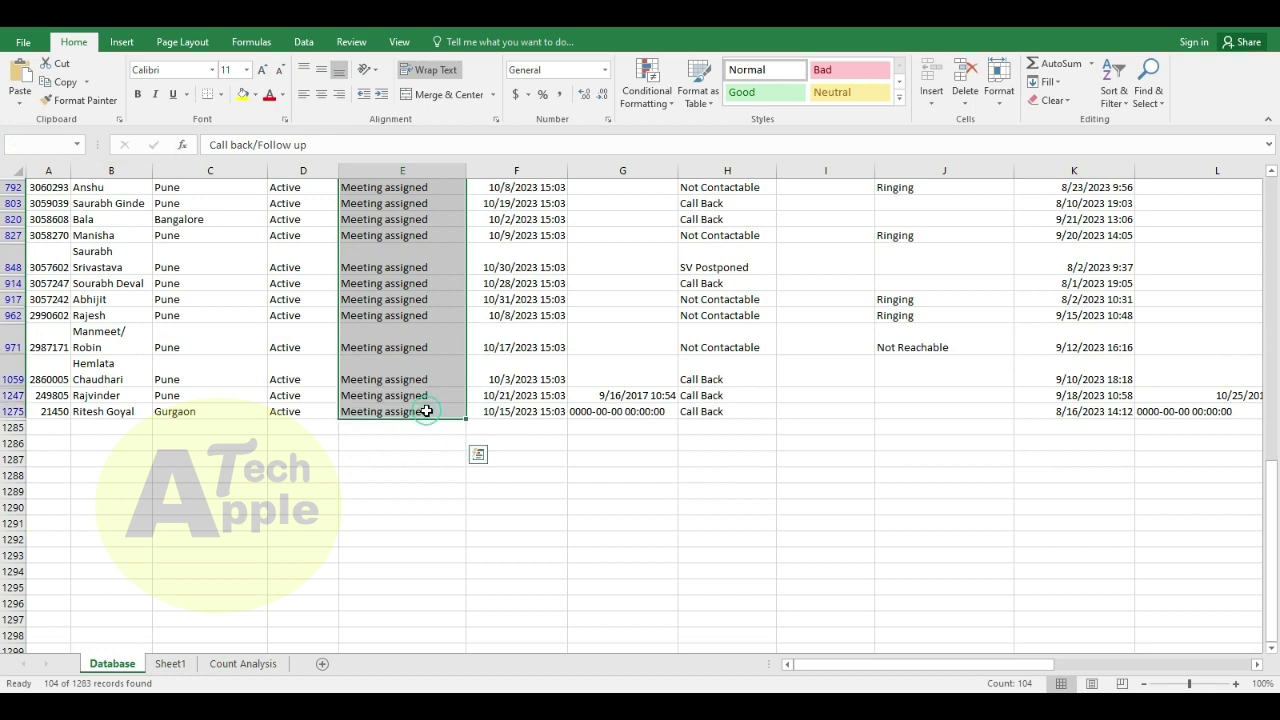
{"action": "key", "text": "ctrl+c"}
Step: Paste the Meeting assigned entries into Sheet1 column A, then reopen D4's formula on Count Analysis
{"action": "left_click", "coordinate": [240, 664]}
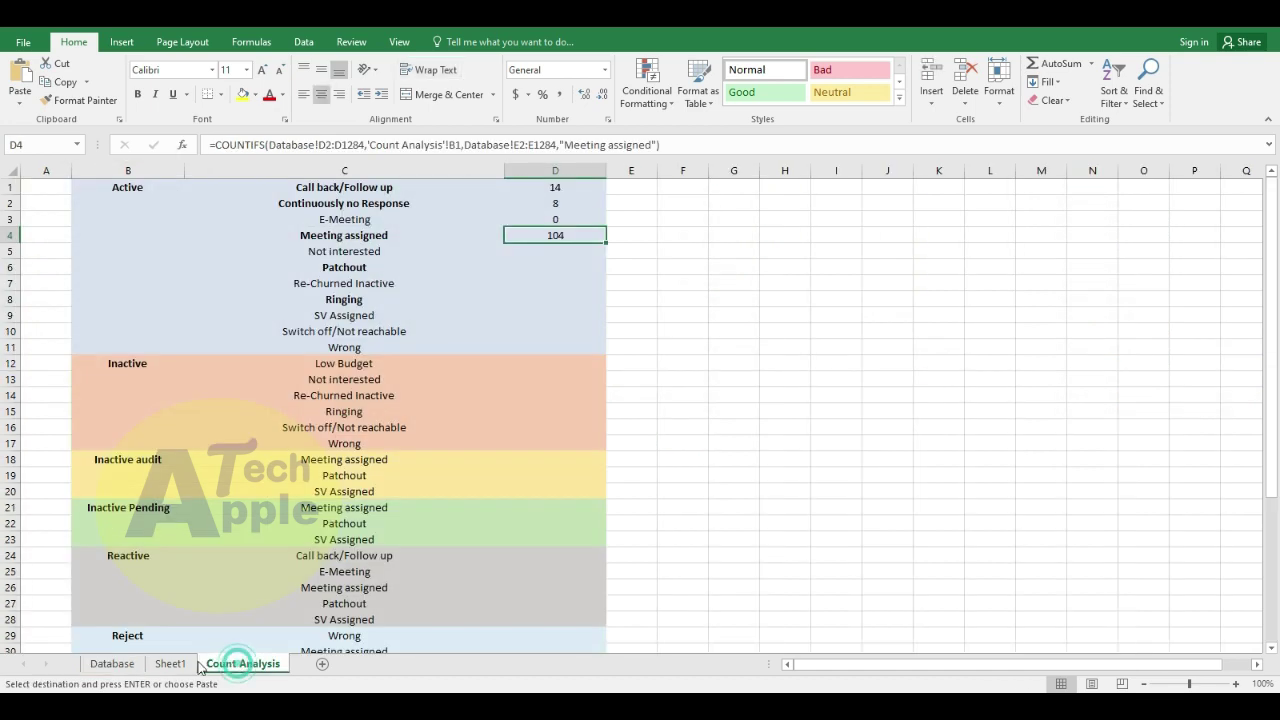
{"action": "left_click", "coordinate": [170, 664]}
{"action": "left_click", "coordinate": [103, 190]}
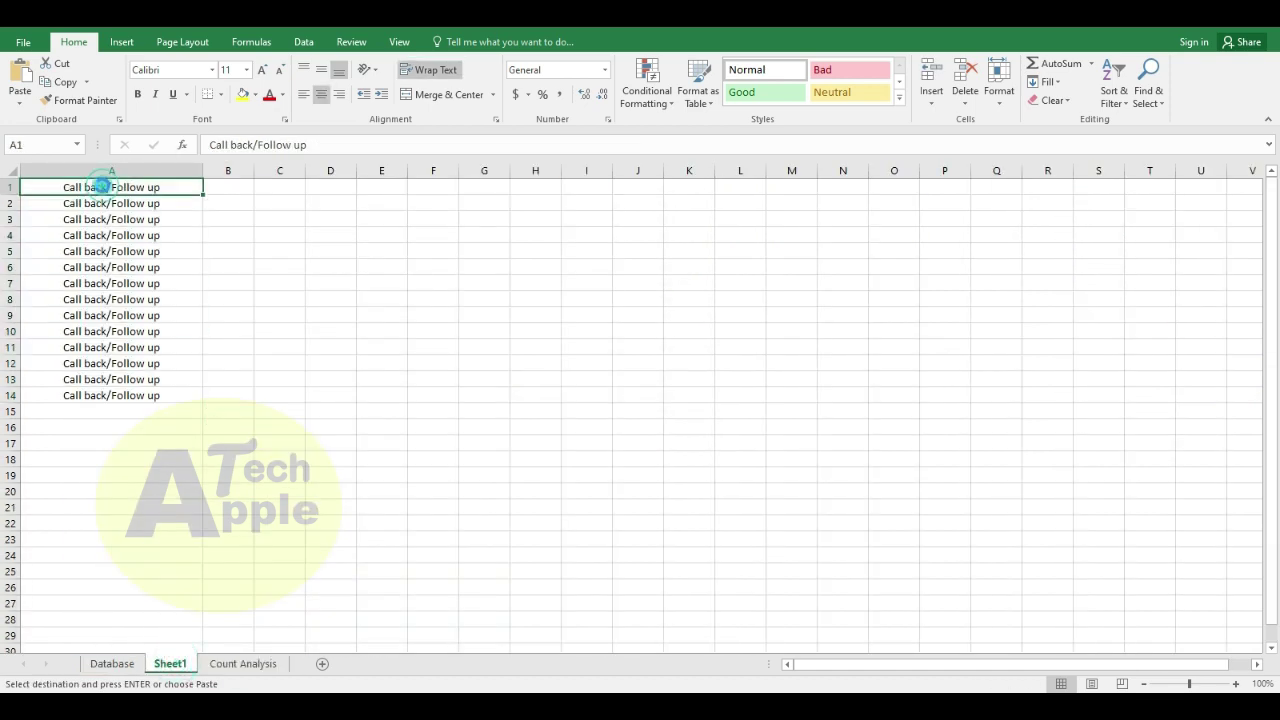
{"action": "key", "text": "ctrl+v"}
{"action": "left_click", "coordinate": [101, 170]}
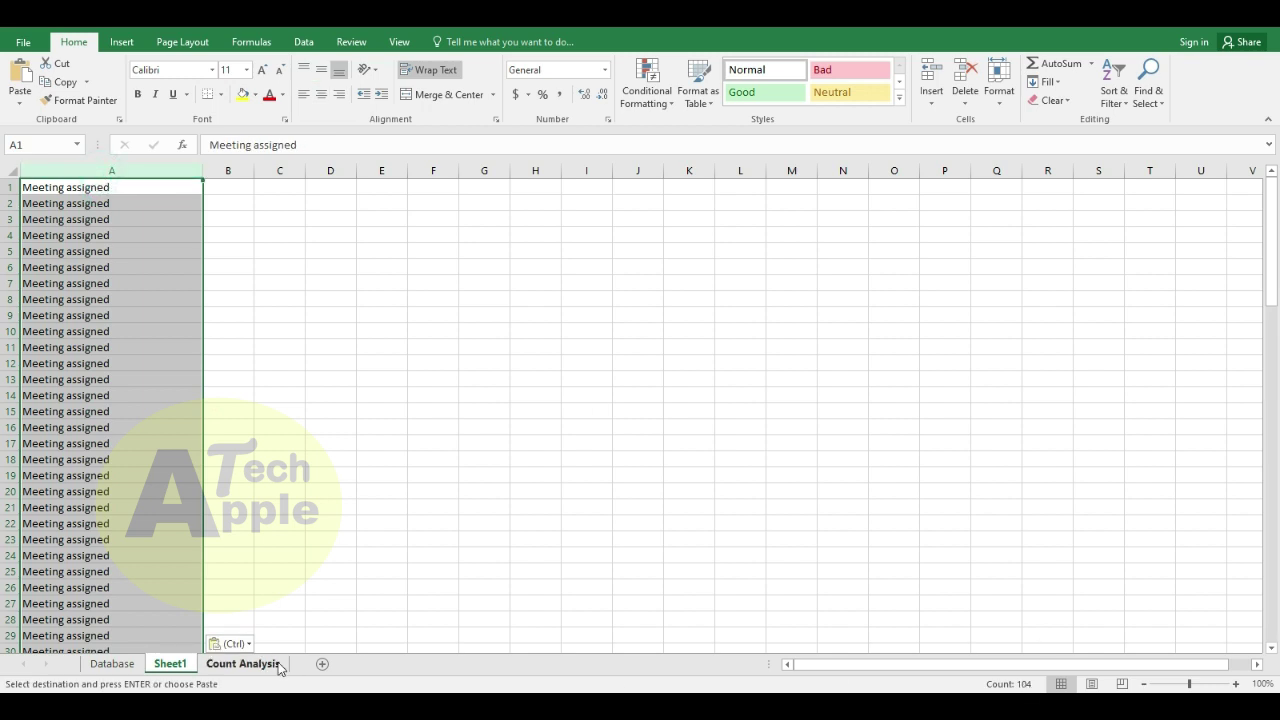
{"action": "left_click", "coordinate": [243, 664]}
{"action": "key", "text": "F2"}
Step: Review D4's formula (104) and the Not interested and Patchout labels in C5 and C6
{"action": "key", "text": "Escape"}
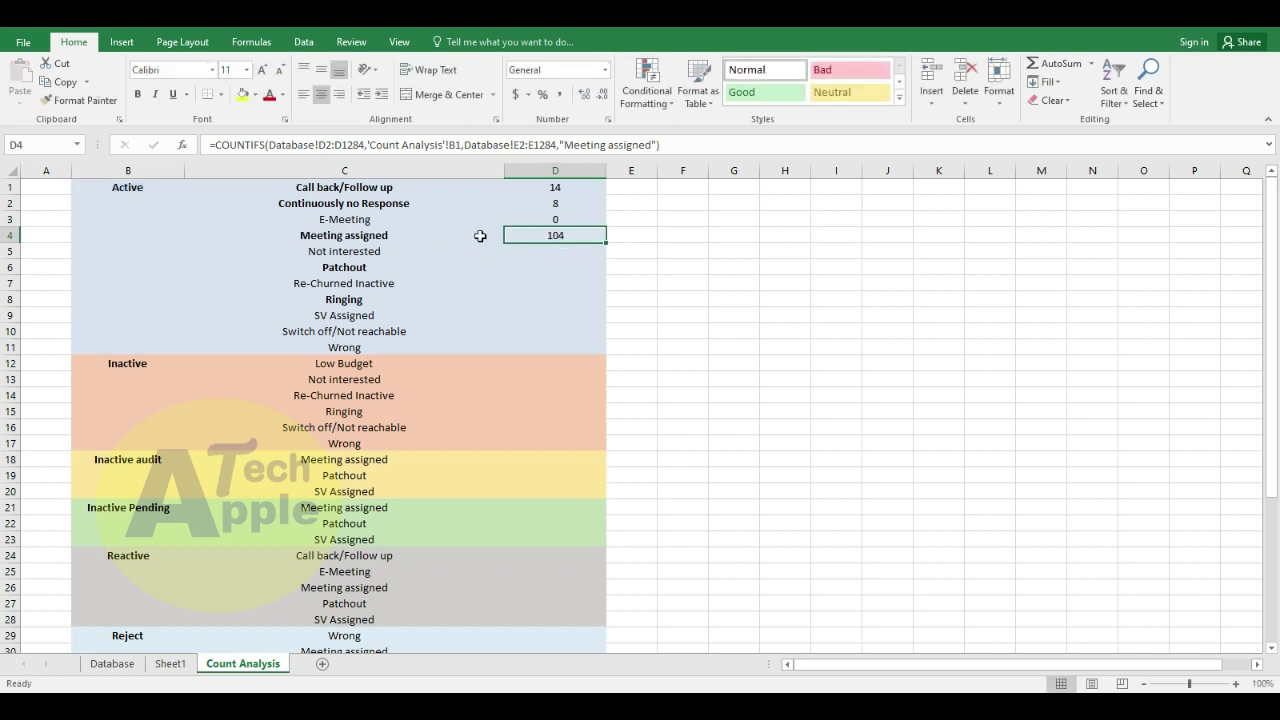
{"action": "key", "text": "F2"}
{"action": "key", "text": "Escape"}
{"action": "key", "text": "F2"}
{"action": "key", "text": "Escape"}
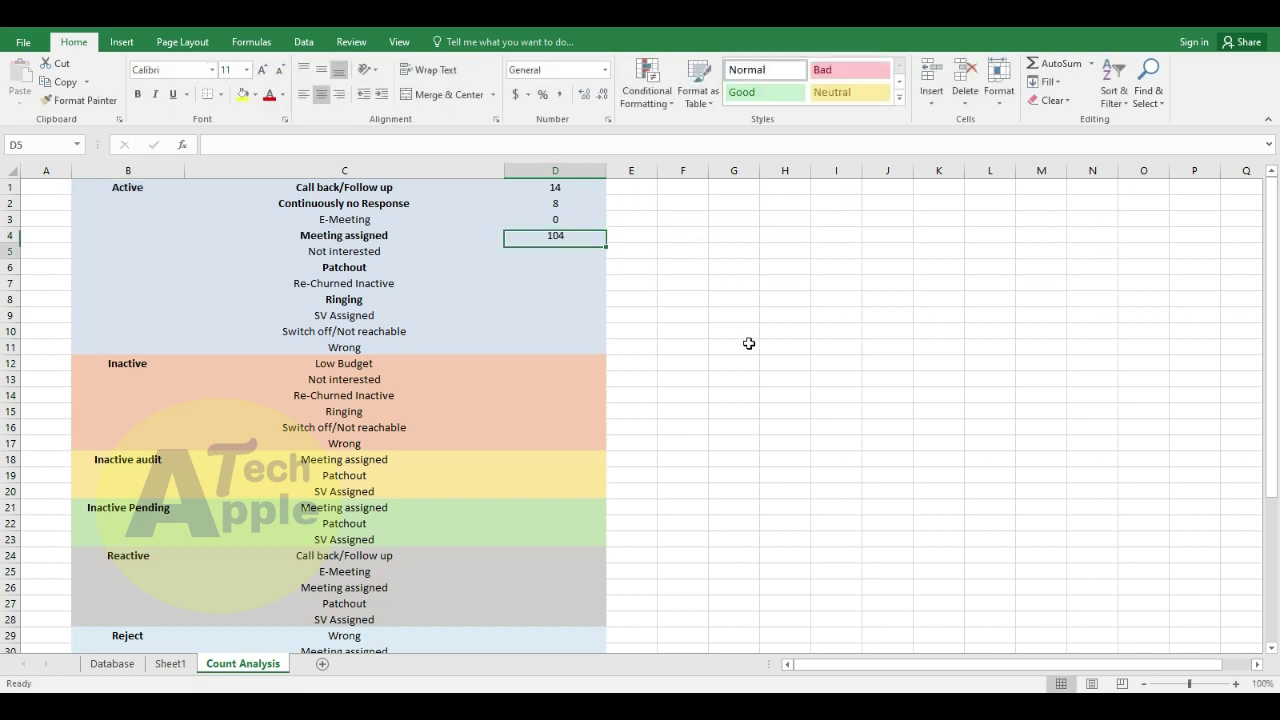
{"action": "key", "text": "Down"}
{"action": "key", "text": "Left"}
{"action": "key", "text": "Right"}
{"action": "key", "text": "Down"}
{"action": "key", "text": "Left"}
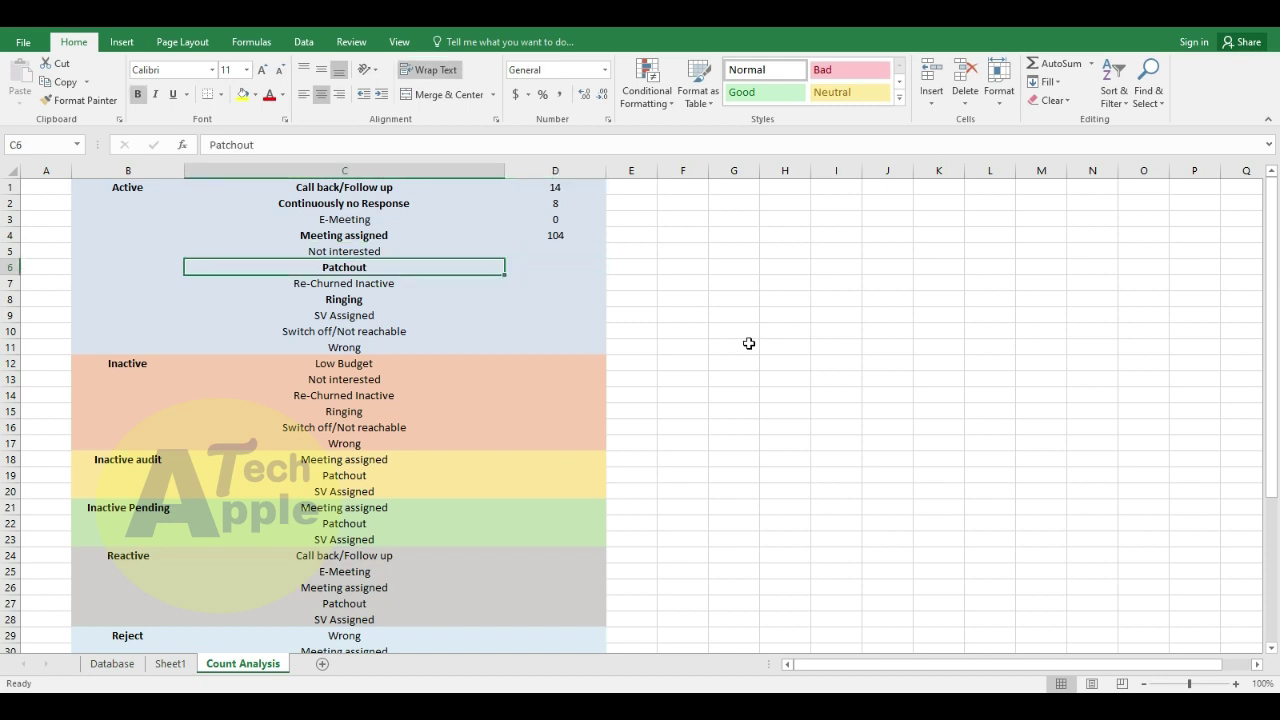
{"action": "key", "text": "Right"}
{"action": "key", "text": "Up"}
{"action": "key", "text": "Up"}
Step: Copy D4's COUNTIFS formula into D6 with the criterion changed to 'Patch out'
{"action": "key", "text": "F2"}
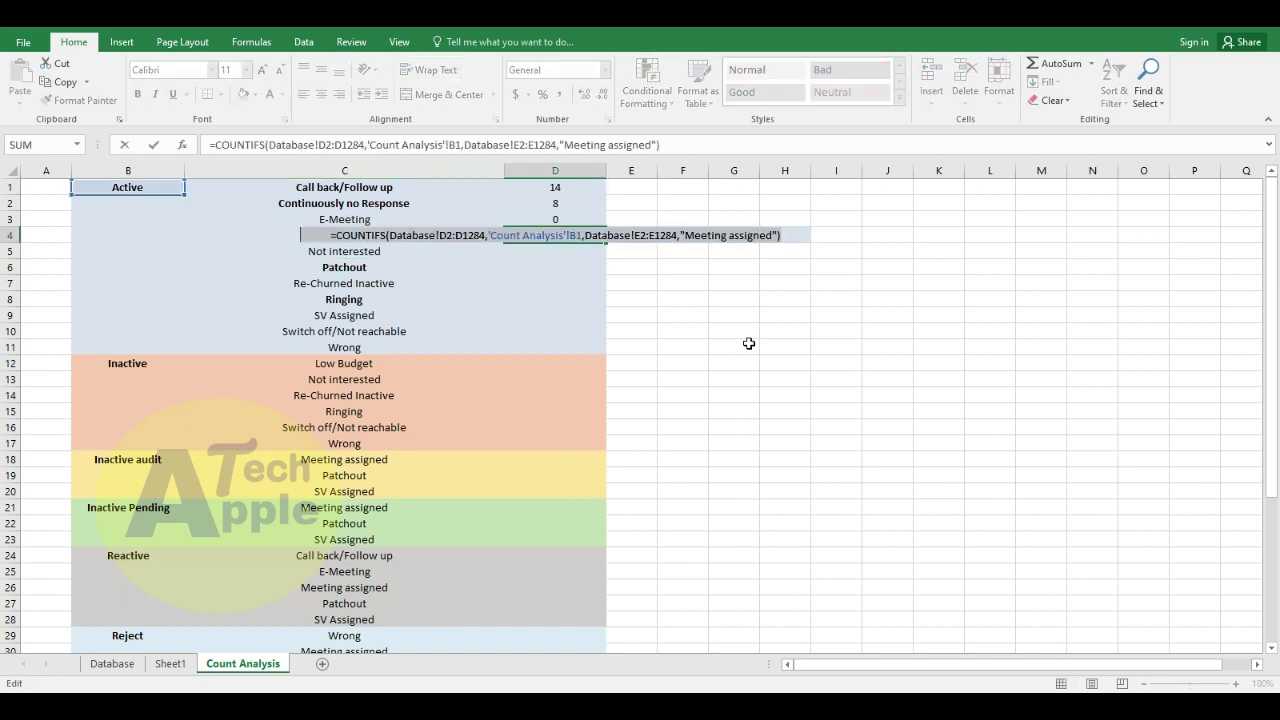
{"action": "key", "text": "Return"}
{"action": "key", "text": "Down"}
{"action": "key", "text": "F2"}
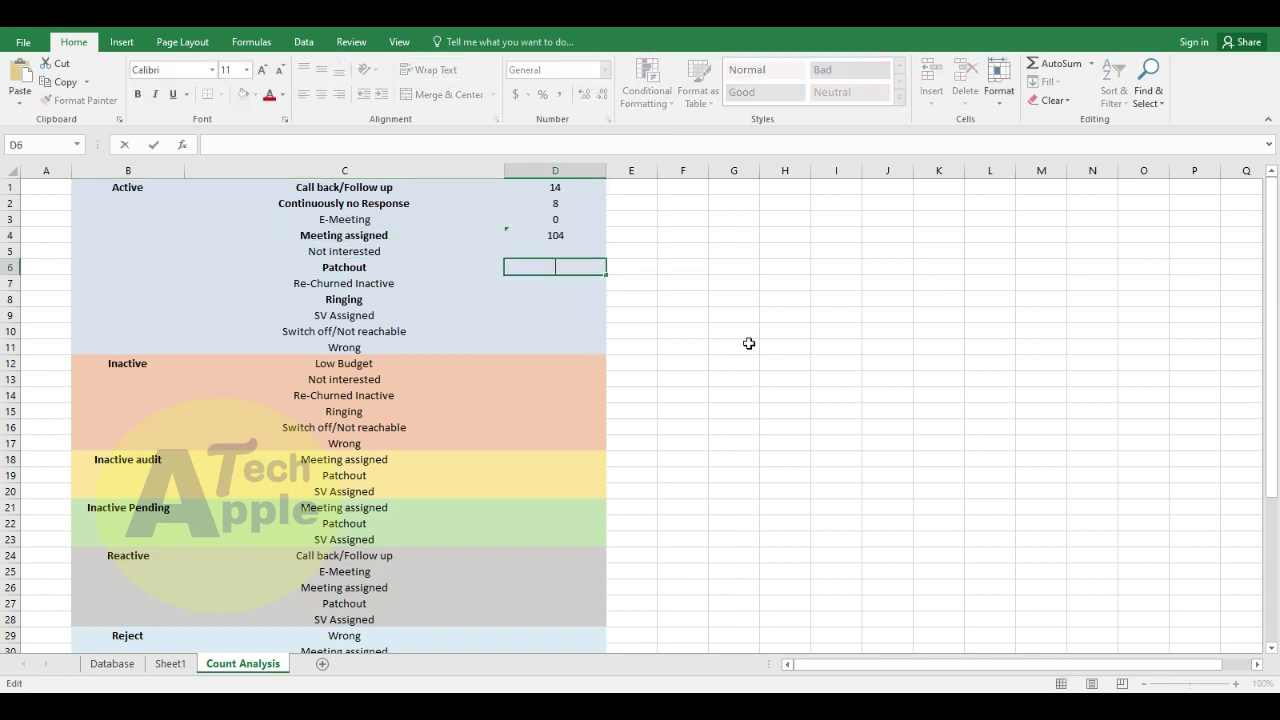
{"action": "key", "text": "ctrl+v"}
{"action": "key", "text": "Left"}
{"action": "key", "text": "Left"}
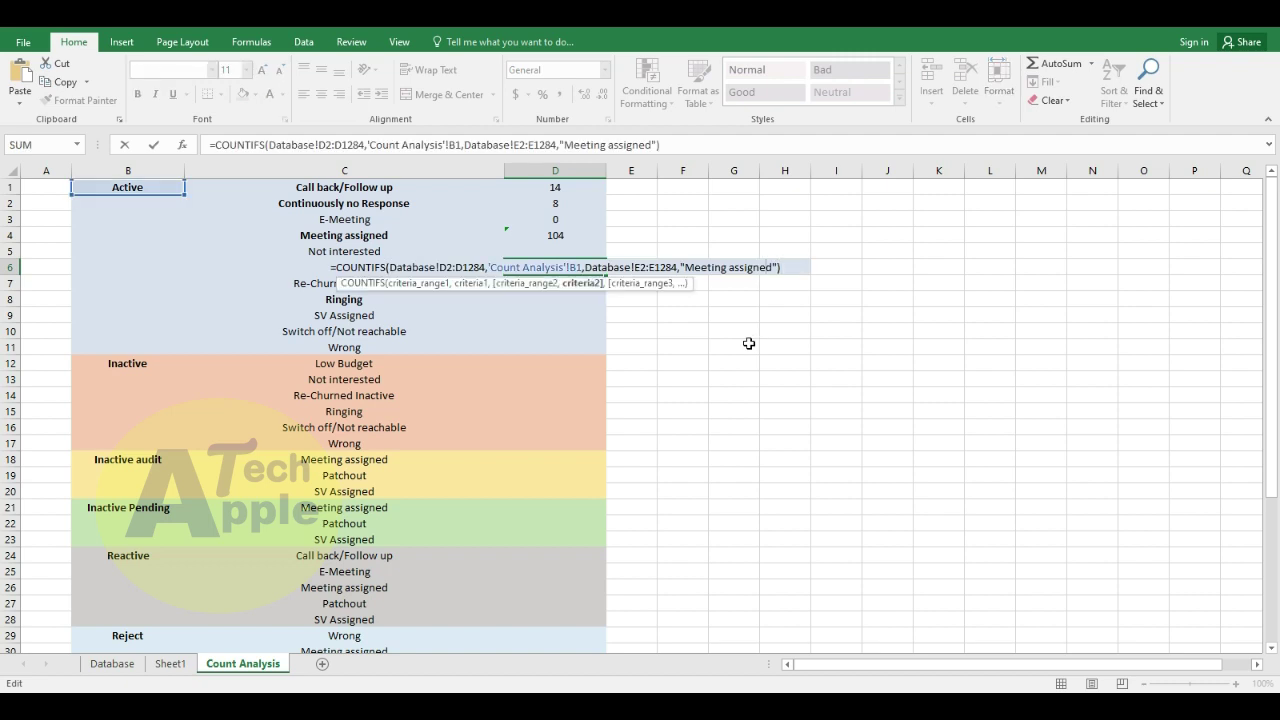
{"action": "key", "text": "shift+Left"}
{"action": "key", "text": "shift+Left"}
{"action": "key", "text": "shift+Left"}
{"action": "key", "text": "shift+Left"}
{"action": "key", "text": "shift+Left"}
{"action": "key", "text": "shift+Left"}
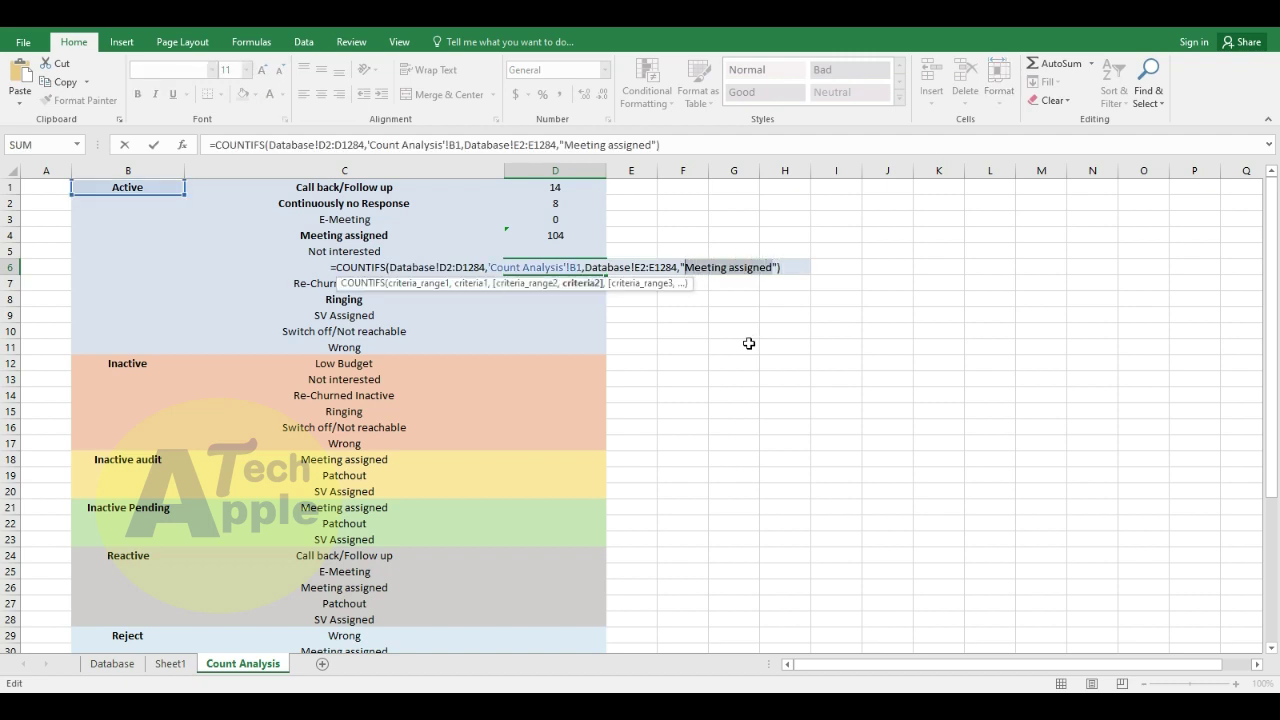
{"action": "type", "text": "Patch "}
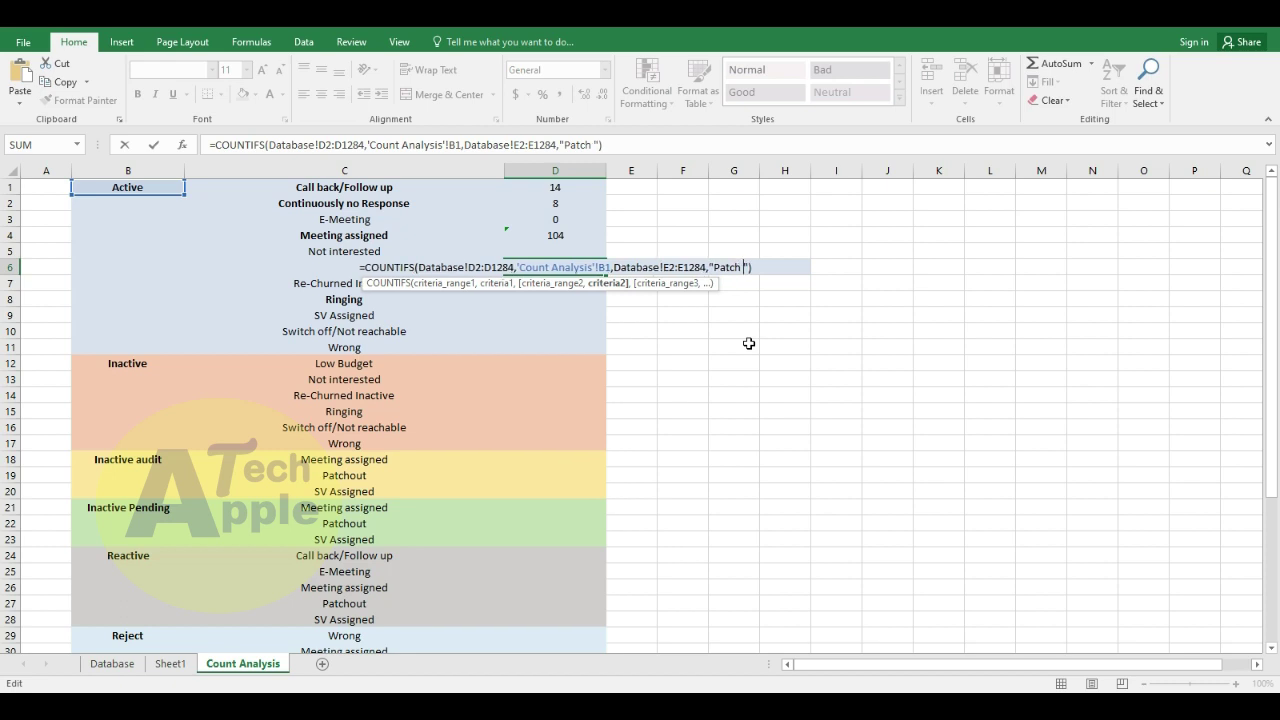
{"action": "type", "text": "out"}
{"action": "key", "text": "Return"}
Step: Correct D6's criterion to 'Patchout' so the count shows 47
{"action": "key", "text": "Up"}
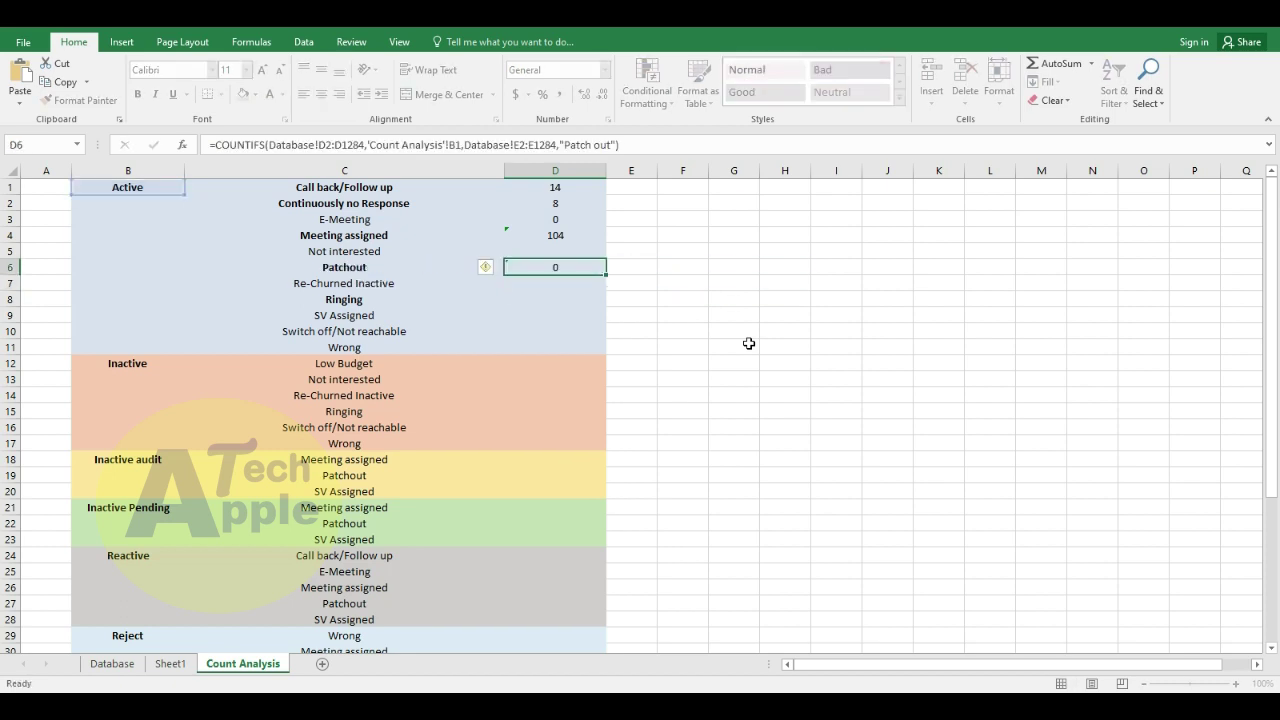
{"action": "key", "text": "F2"}
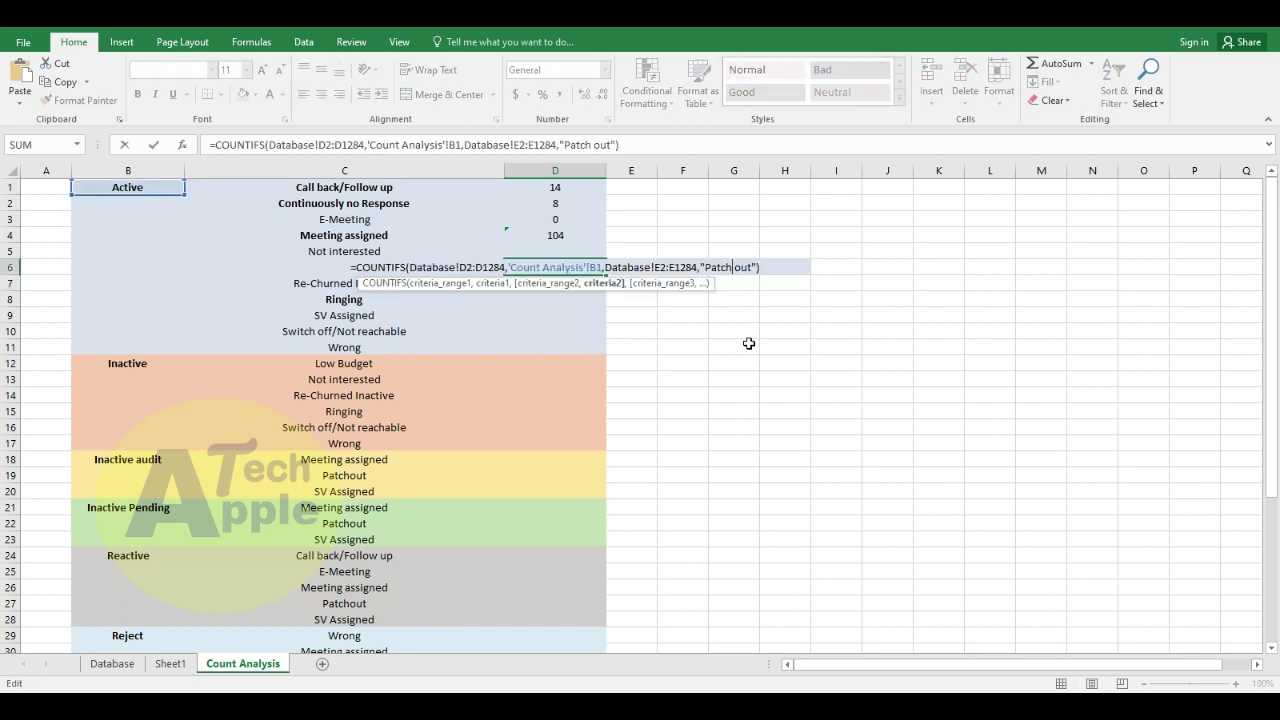
{"action": "key", "text": "BackSpace"}
{"action": "key", "text": "Return"}
{"action": "key", "text": "Up"}
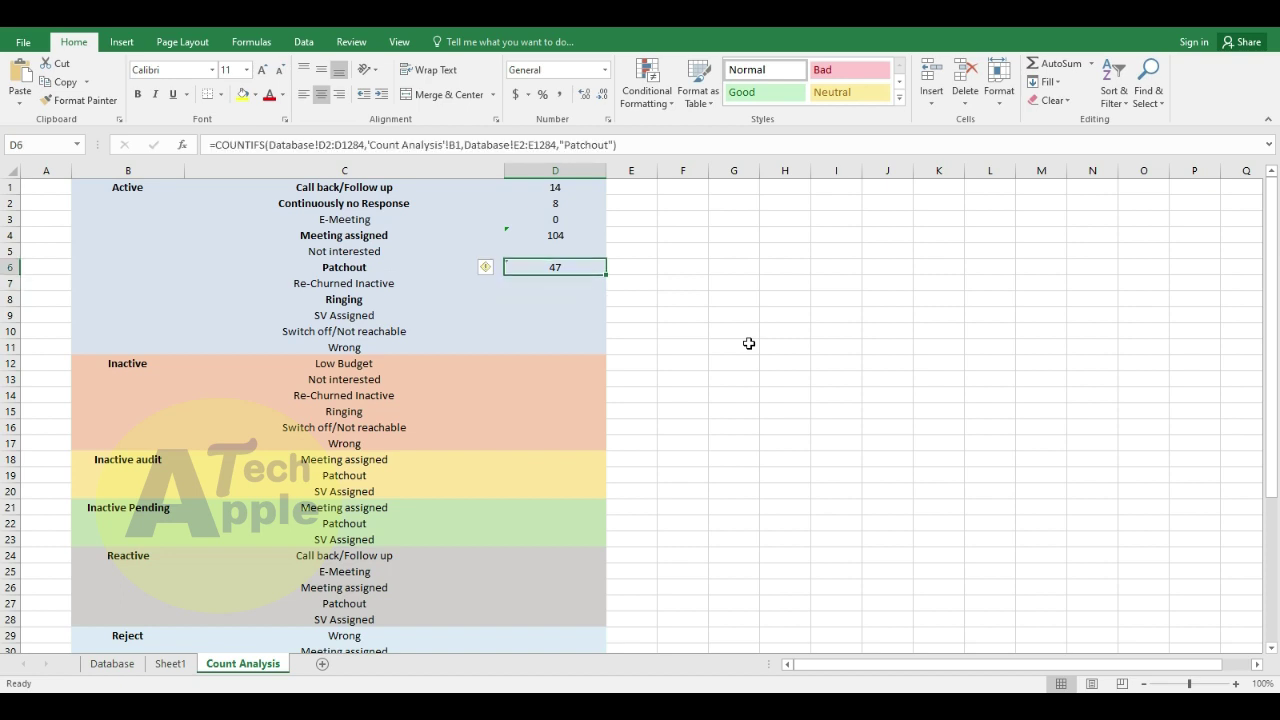
{"action": "key", "text": "F2"}
{"action": "key", "text": "Escape"}
Step: Paste the copied COUNTIFS formula into D5, removing the extra leading equals sign
{"action": "key", "text": "Up"}
{"action": "key", "text": "Up"}
{"action": "key", "text": "Down"}
{"action": "key", "text": "Down"}
{"action": "key", "text": "Up"}
{"action": "key", "text": "F2"}
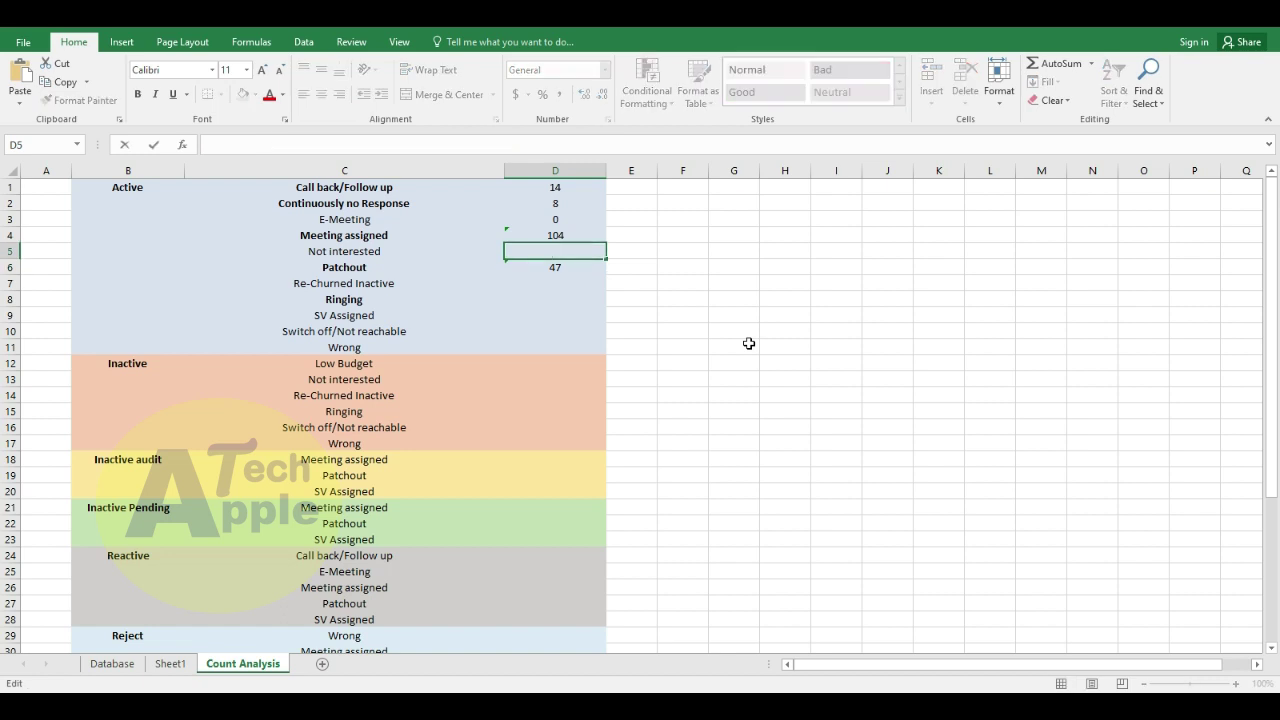
{"action": "type", "text": "=COUNTIFS(Database!D2:D1284,'Count Analysis'!B1,Database!E2:E1284,\"Meeting assigned\")"}
{"action": "key", "text": "Home"}
{"action": "key", "text": "Delete"}
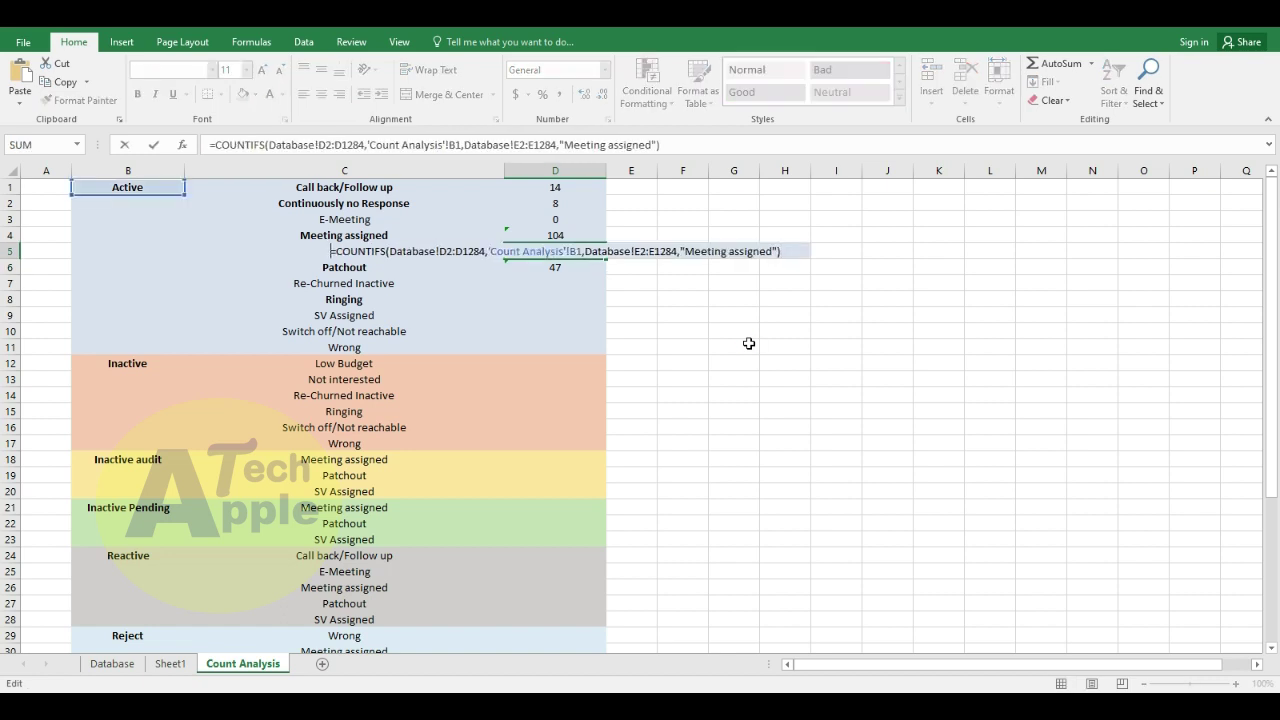
{"action": "key", "text": "Return"}
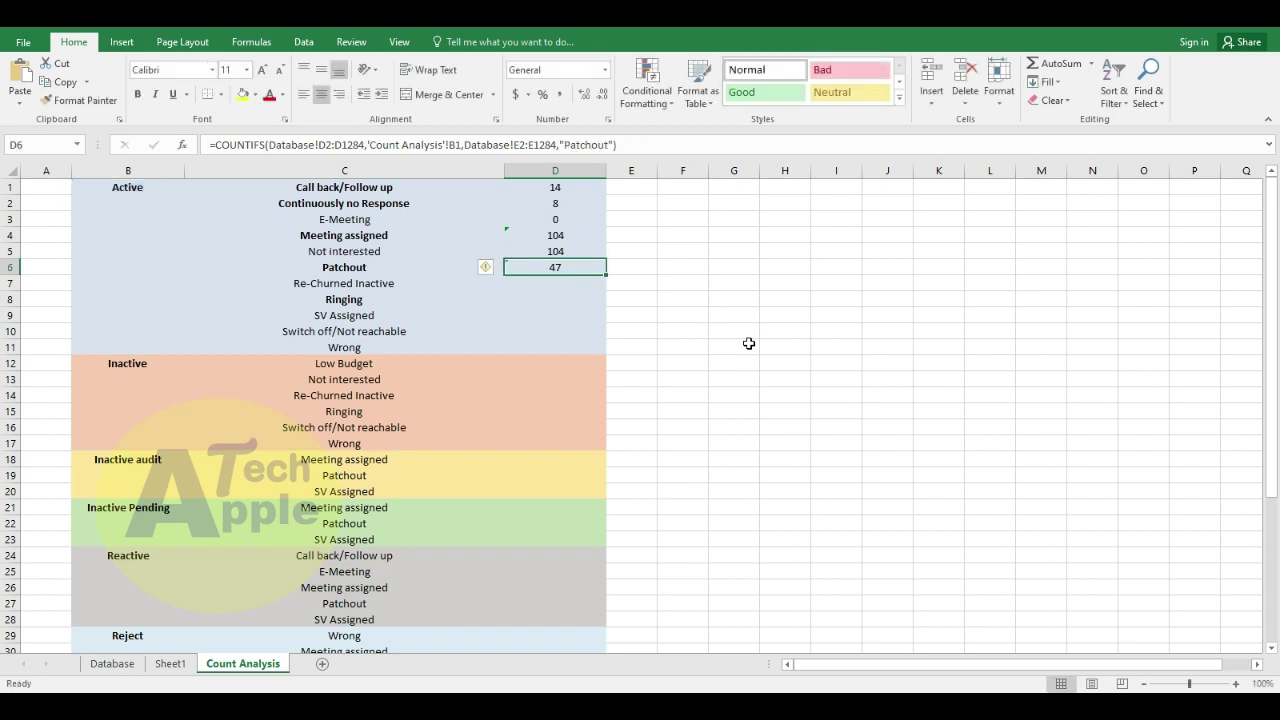
Step: Change D5's criterion to 'Not Interested', giving a count of 0
{"action": "key", "text": "Up"}
{"action": "key", "text": "F2"}
{"action": "key", "text": "Left"}
{"action": "key", "text": "shift+Left"}
{"action": "key", "text": "shift+Left"}
{"action": "key", "text": "shift+Left"}
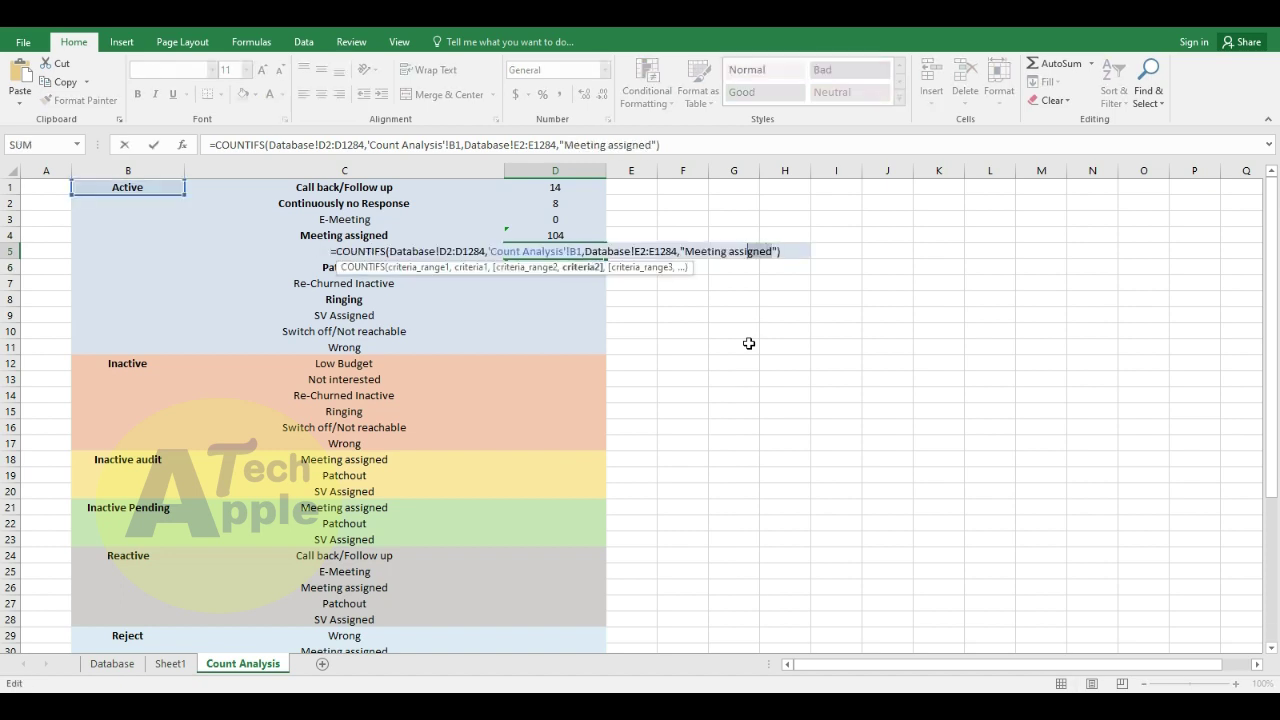
{"action": "key", "text": "shift+Left"}
{"action": "key", "text": "shift+Left"}
{"action": "key", "text": "shift+Left"}
{"action": "type", "text": "Not"}
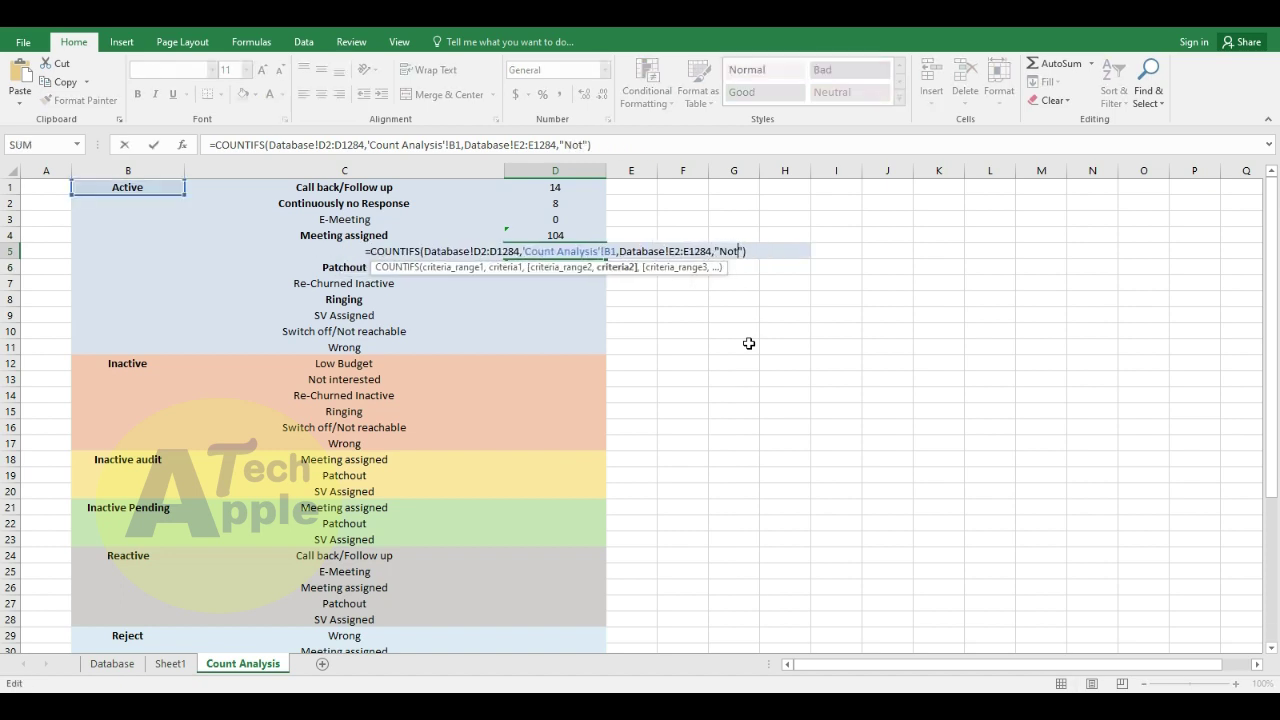
{"action": "type", "text": " Interested"}
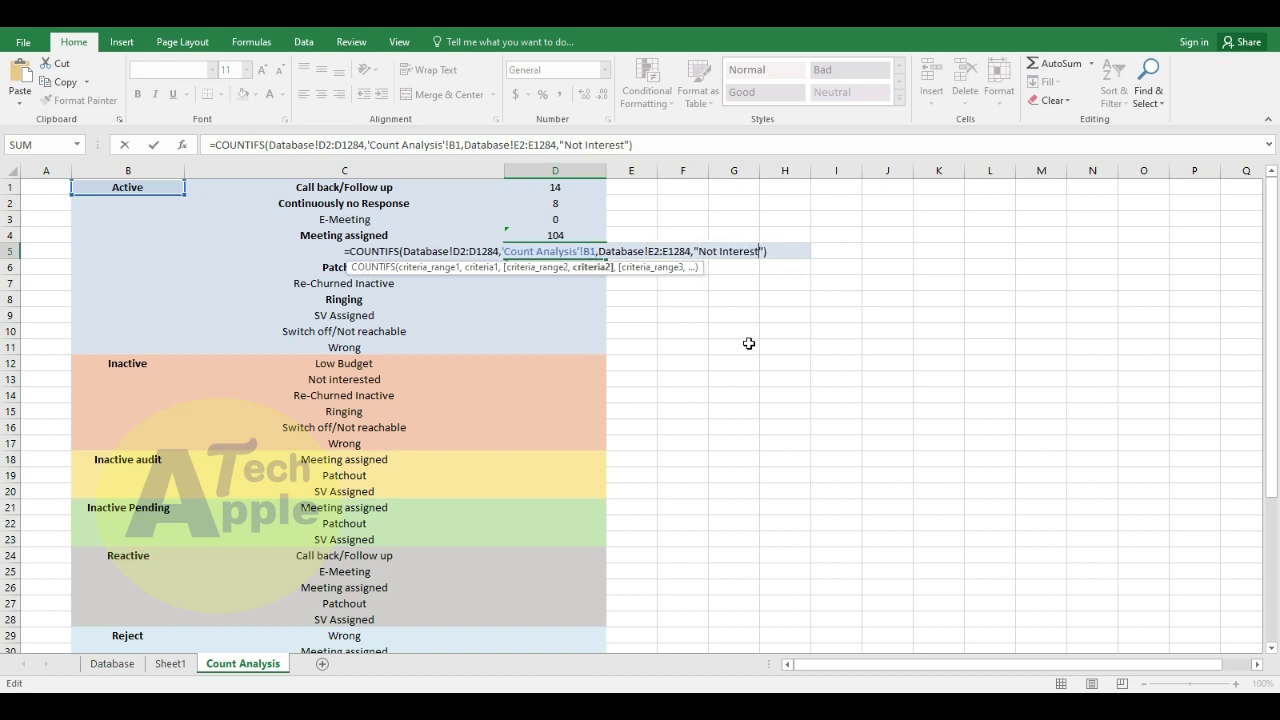
{"action": "key", "text": "Return"}
{"action": "key", "text": "Up"}
{"action": "key", "text": "F2"}
{"action": "key", "text": "Escape"}
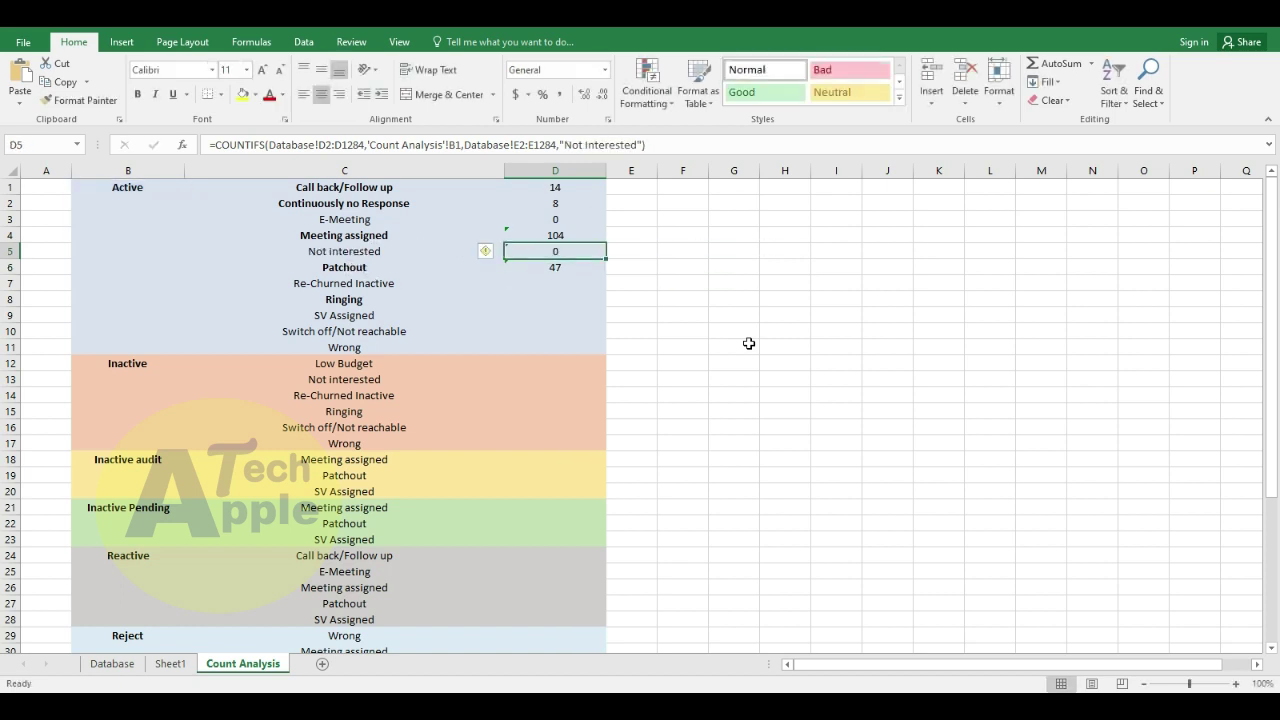
{"action": "key", "text": "Down"}
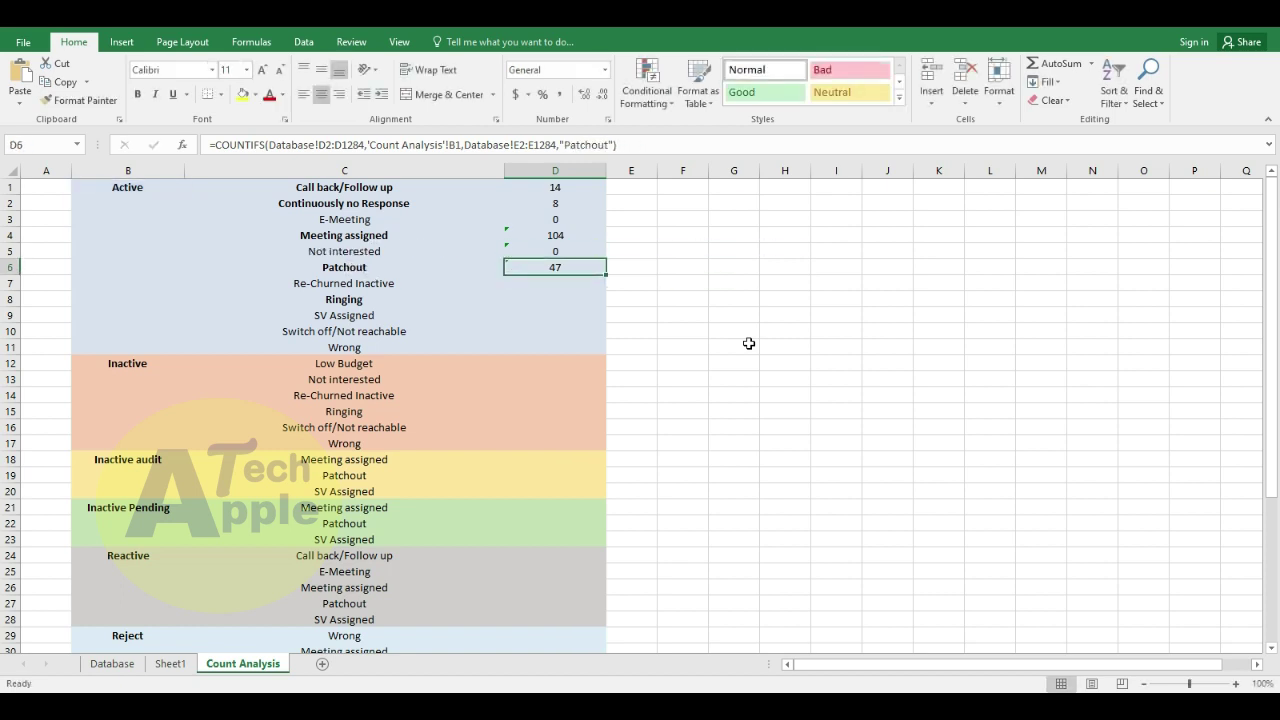
{"action": "key", "text": "Down"}
{"action": "key", "text": "Down"}
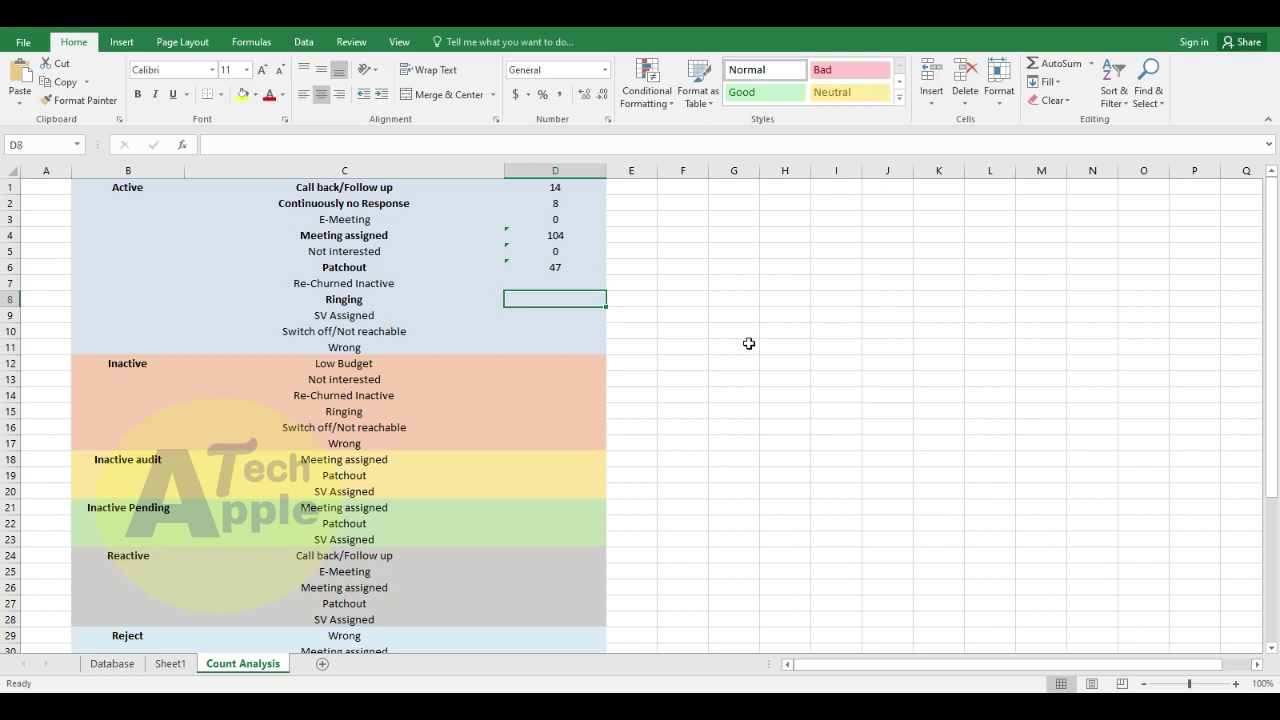
Step: Copy D6's Patchout COUNTIFS formula into the Ringing cell D8
{"action": "key", "text": "Up"}
{"action": "key", "text": "Up"}
{"action": "key", "text": "F2"}
{"action": "key", "text": "ctrl+c"}
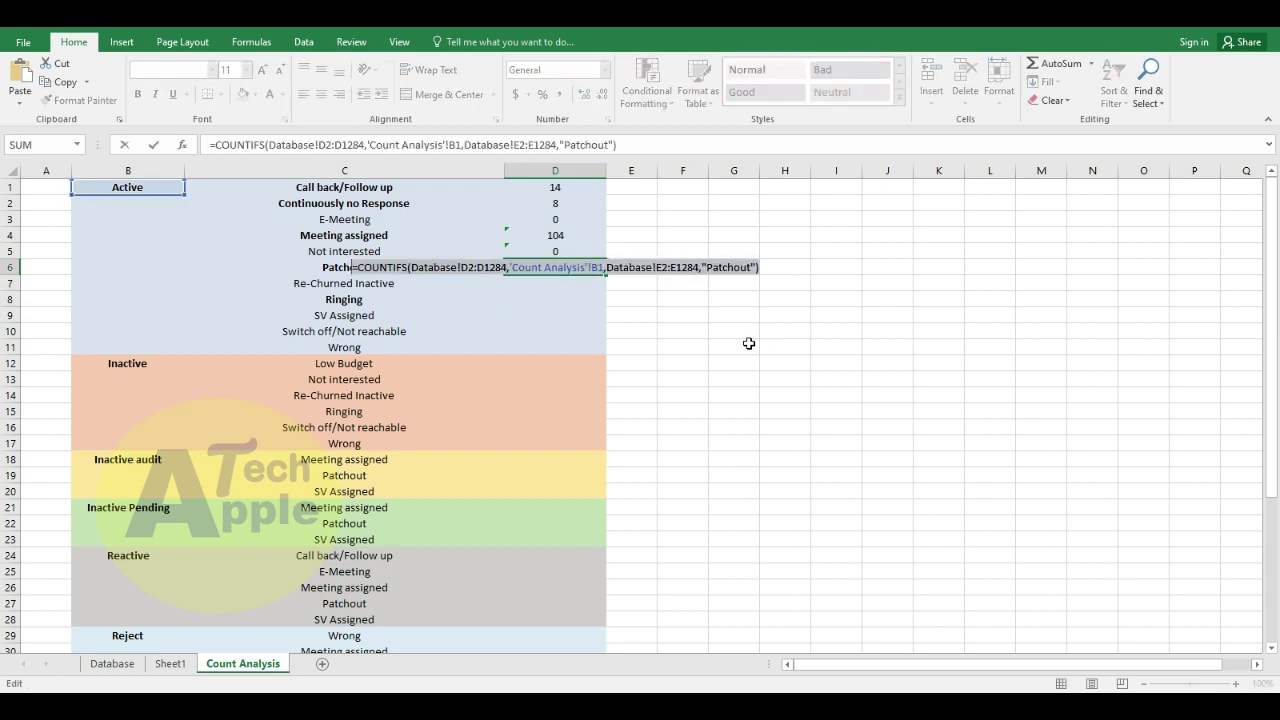
{"action": "key", "text": "Return"}
{"action": "key", "text": "Down"}
{"action": "key", "text": "F2"}
{"action": "key", "text": "ctrl+v"}
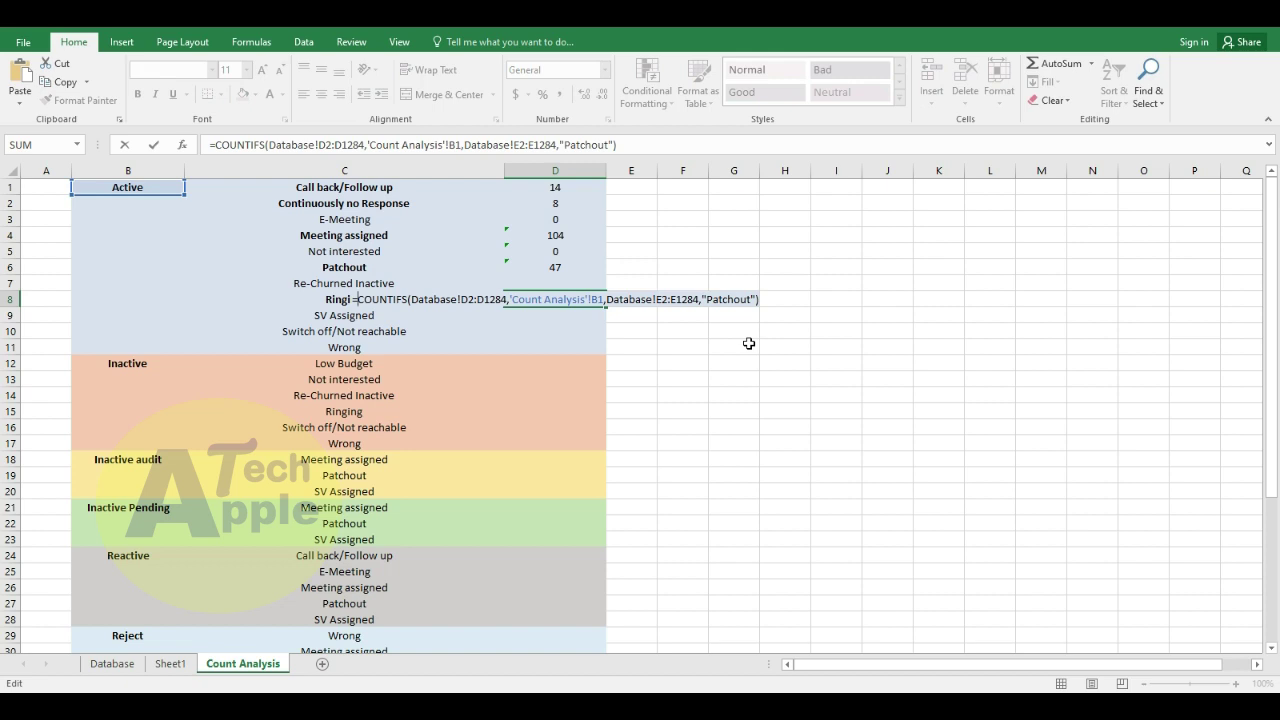
Step: Replace D8's criterion with 'Ringing', giving a count of 6
{"action": "key", "text": "Left"}
{"action": "key", "text": "Left"}
{"action": "key", "text": "shift+Left"}
{"action": "key", "text": "shift+Left"}
{"action": "key", "text": "shift+Left"}
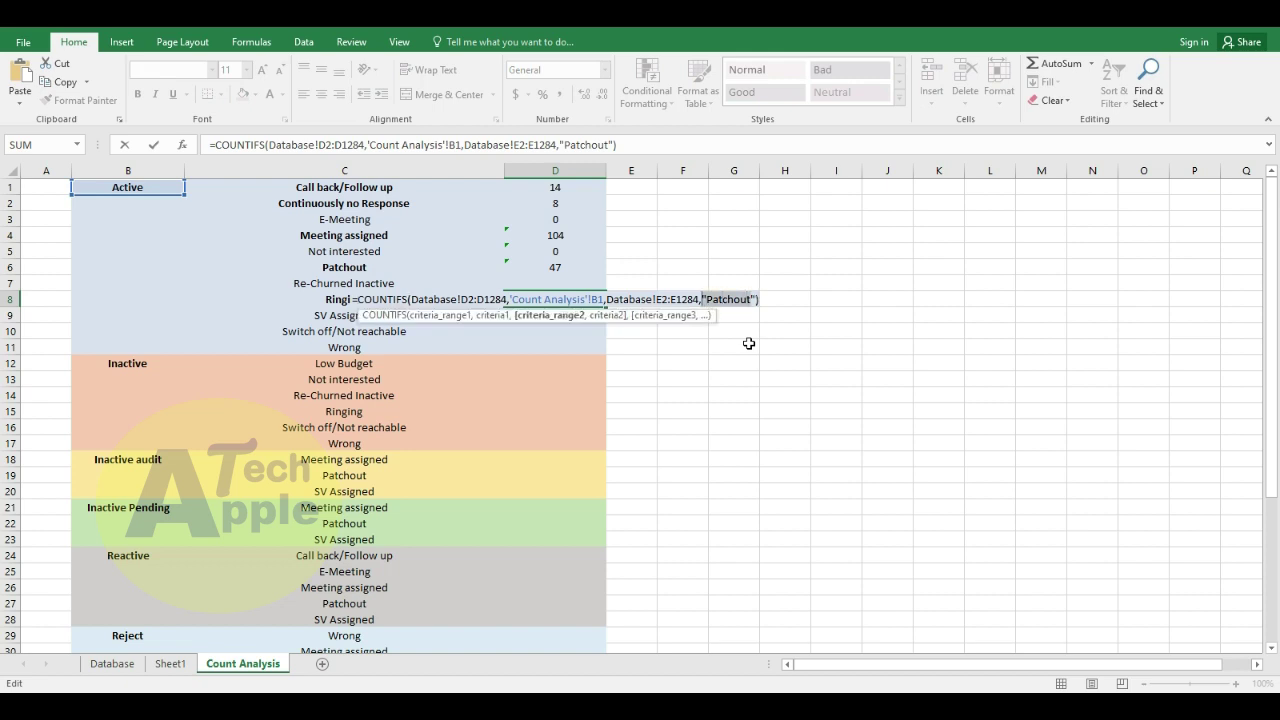
{"action": "type", "text": "\"Rin"}
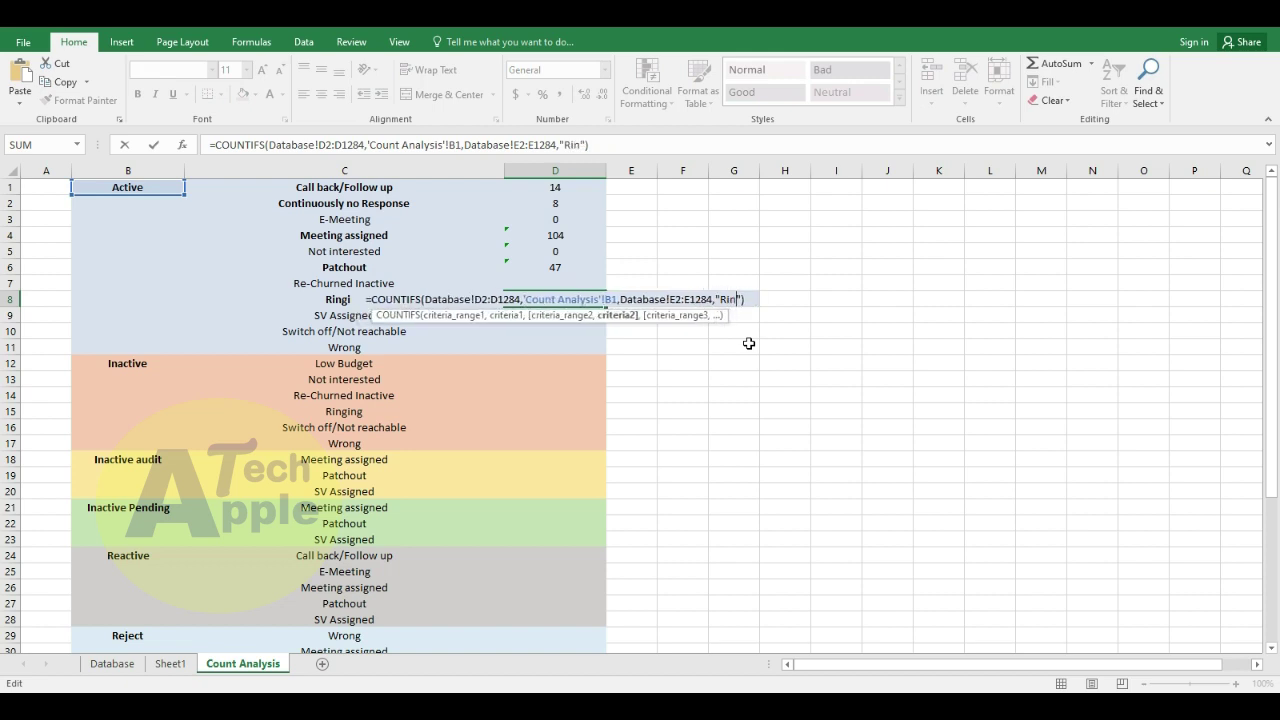
{"action": "type", "text": "ging"}
{"action": "key", "text": "BackSpace"}
{"action": "key", "text": "BackSpace"}
{"action": "key", "text": "BackSpace"}
{"action": "type", "text": "d"}
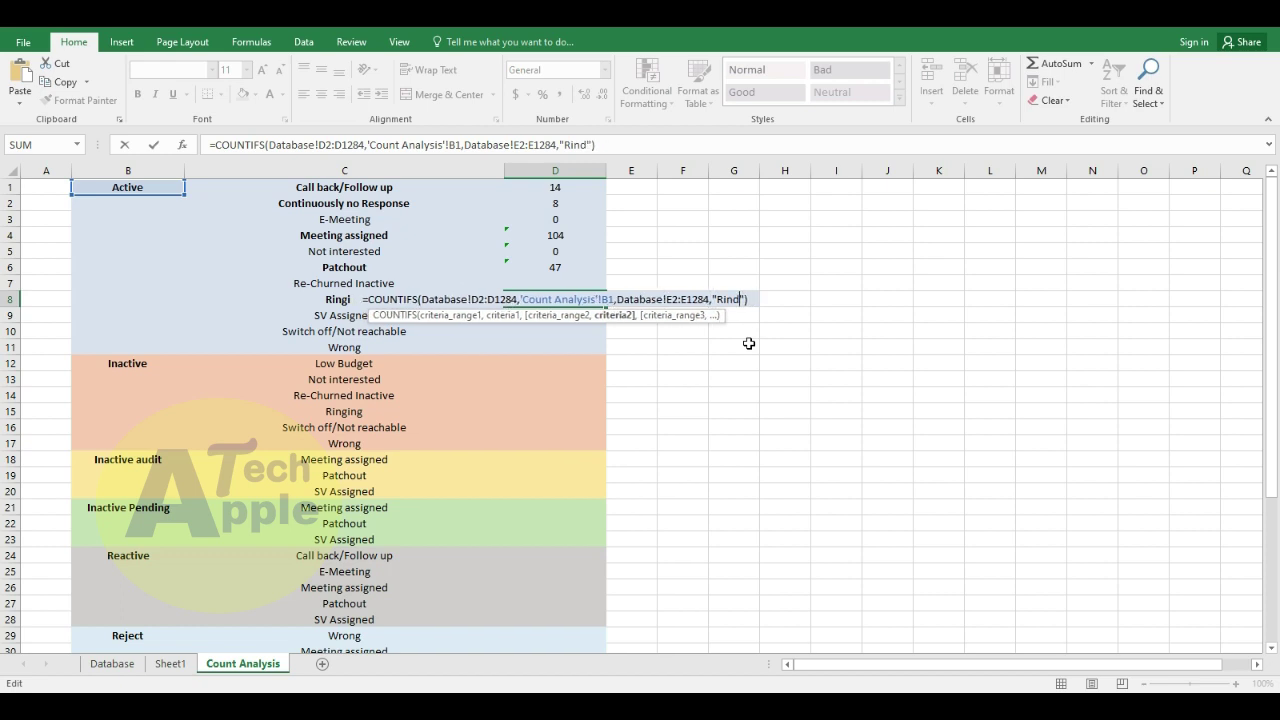
{"action": "key", "text": "BackSpace"}
{"action": "type", "text": "n"}
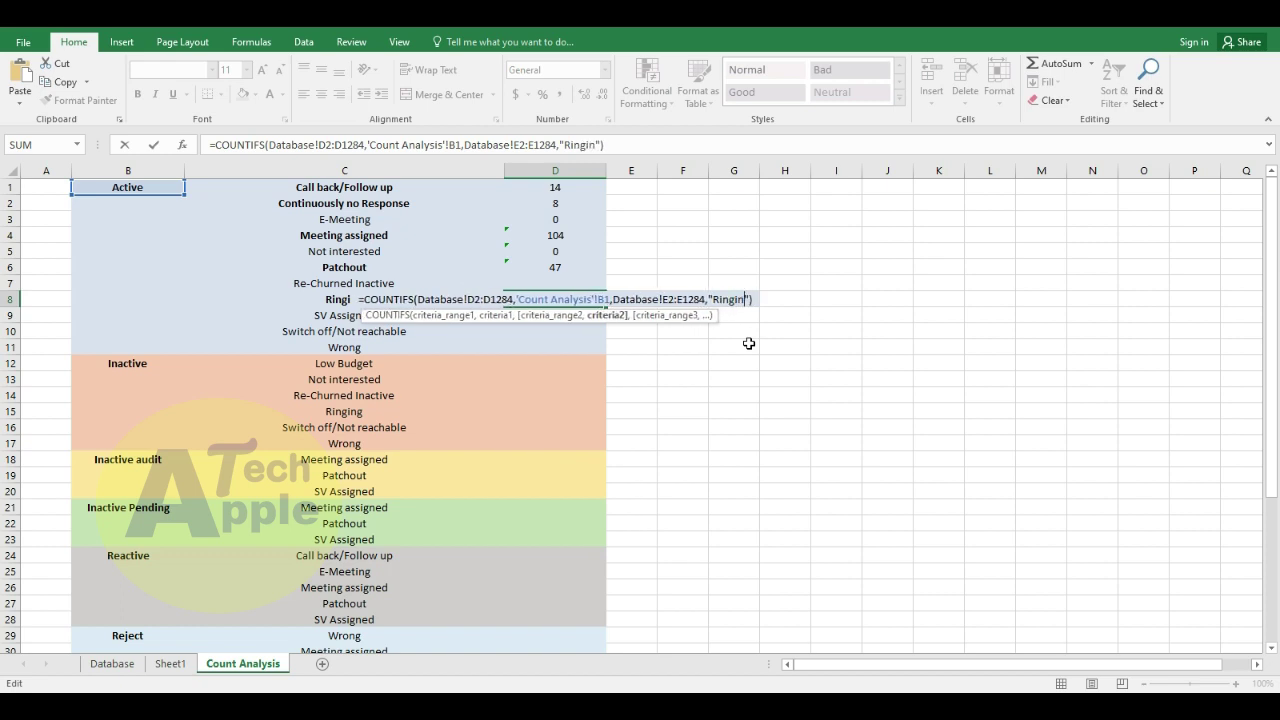
{"action": "type", "text": "g"}
{"action": "key", "text": "Return"}
{"action": "key", "text": "Up"}
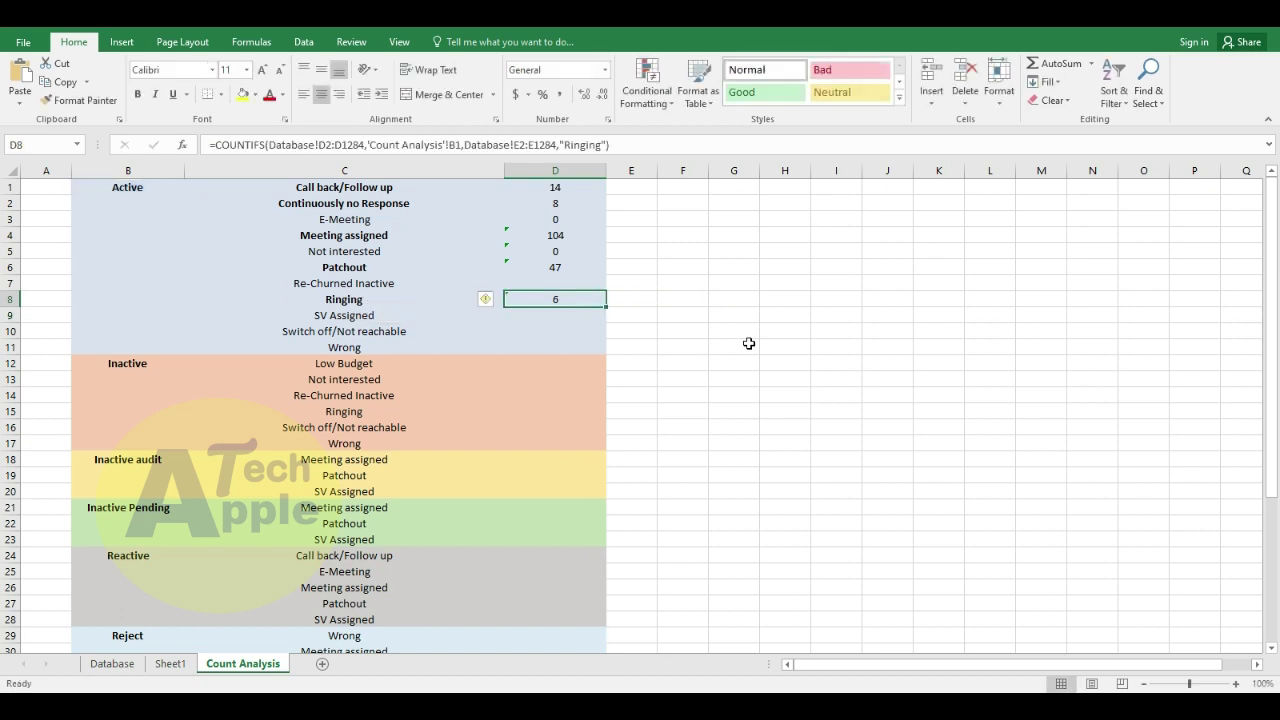
Step: Copy D8's Ringing formula into the Inactive Low Budget cell D12
{"action": "key", "text": "Down"}
{"action": "key", "text": "Down"}
{"action": "key", "text": "Down"}
{"action": "key", "text": "Down"}
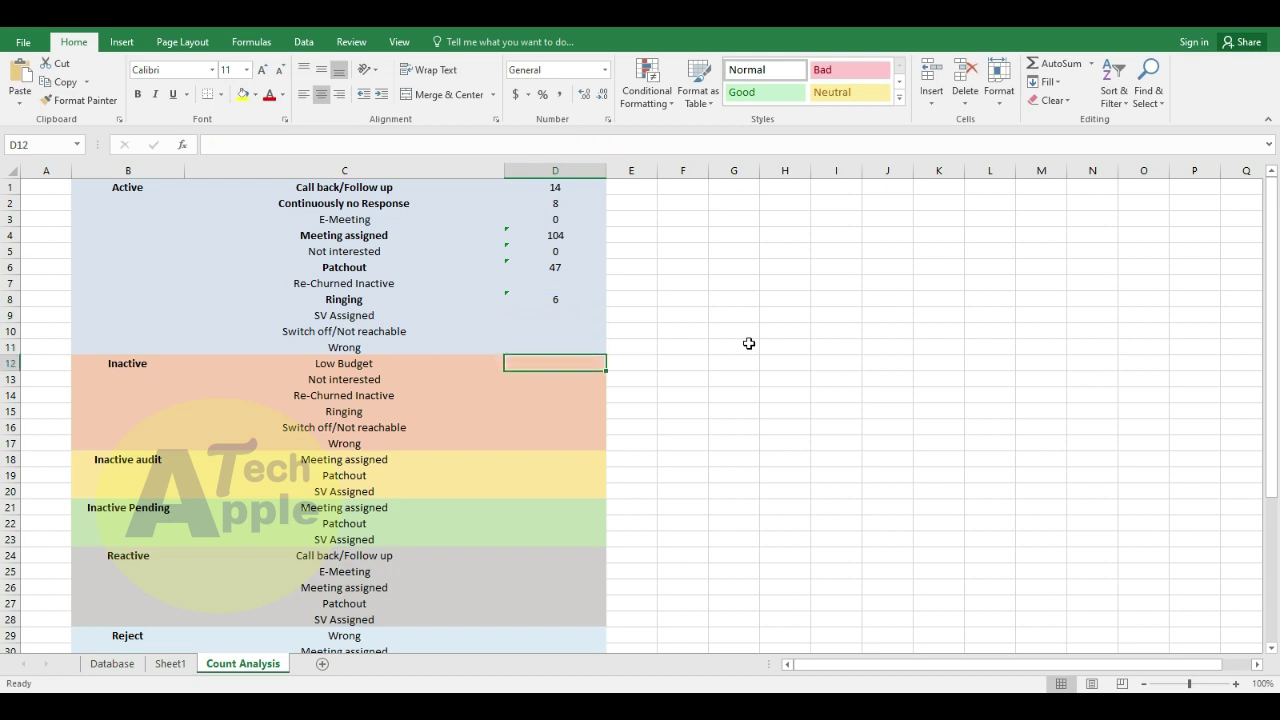
{"action": "key", "text": "Up"}
{"action": "key", "text": "Up"}
{"action": "key", "text": "Up"}
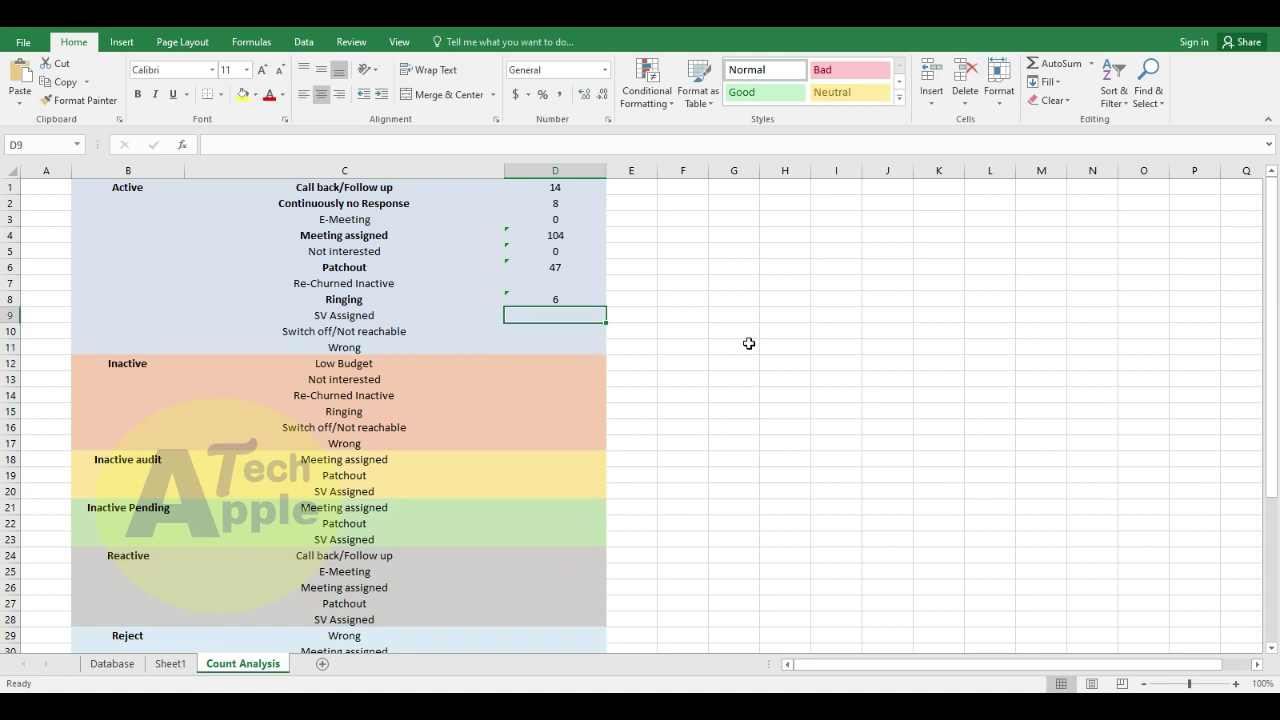
{"action": "key", "text": "Up"}
{"action": "key", "text": "F2"}
{"action": "key", "text": "Return"}
{"action": "key", "text": "Down"}
{"action": "key", "text": "Down"}
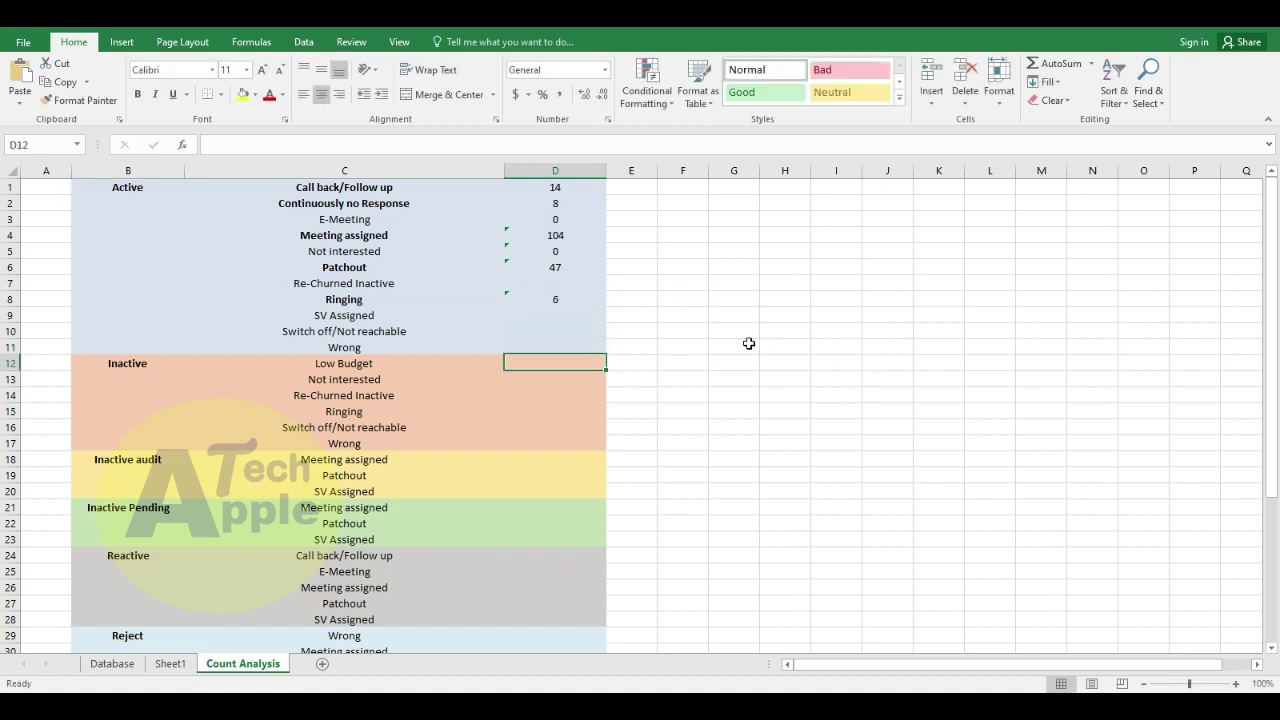
{"action": "key", "text": "Down"}
{"action": "key", "text": "F2"}
{"action": "key", "text": "ctrl+v"}
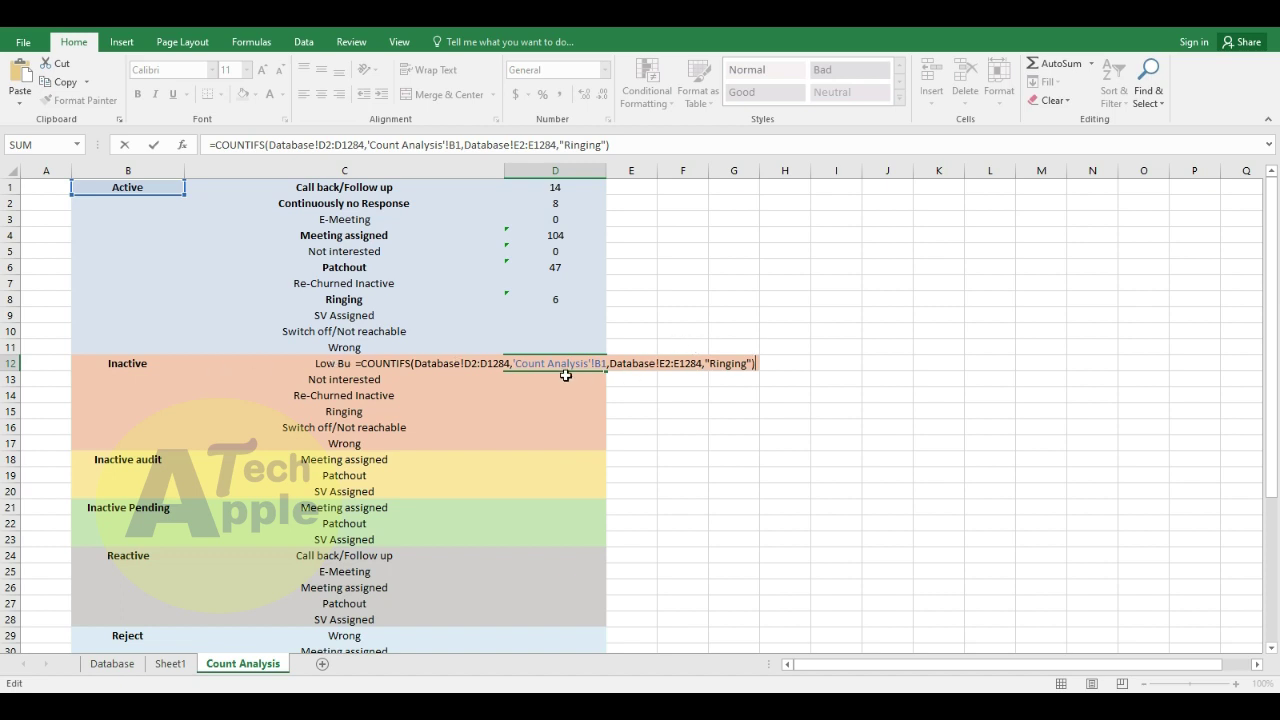
Step: Point D12's status reference to B12 and its criterion to 'Low Budget', giving 41
{"action": "left_click", "coordinate": [602, 364]}
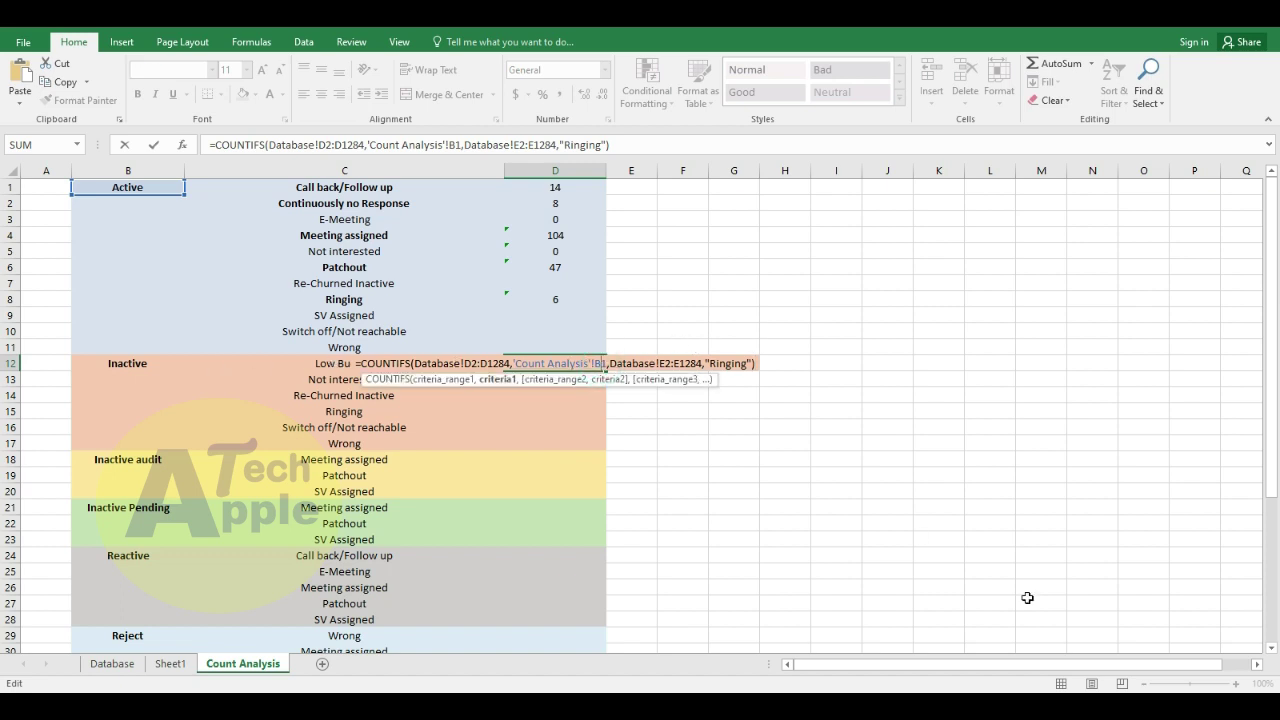
{"action": "type", "text": "2"}
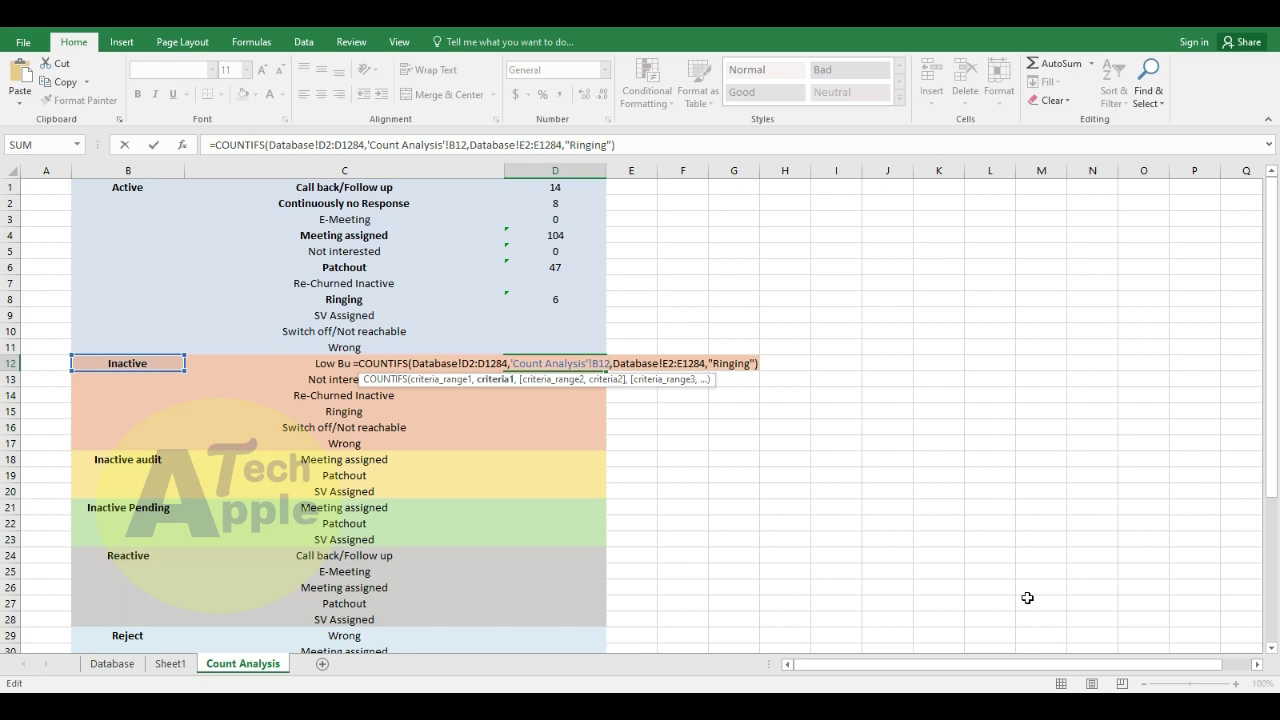
{"action": "key", "text": "End"}
{"action": "key", "text": "Left"}
{"action": "key", "text": "Left"}
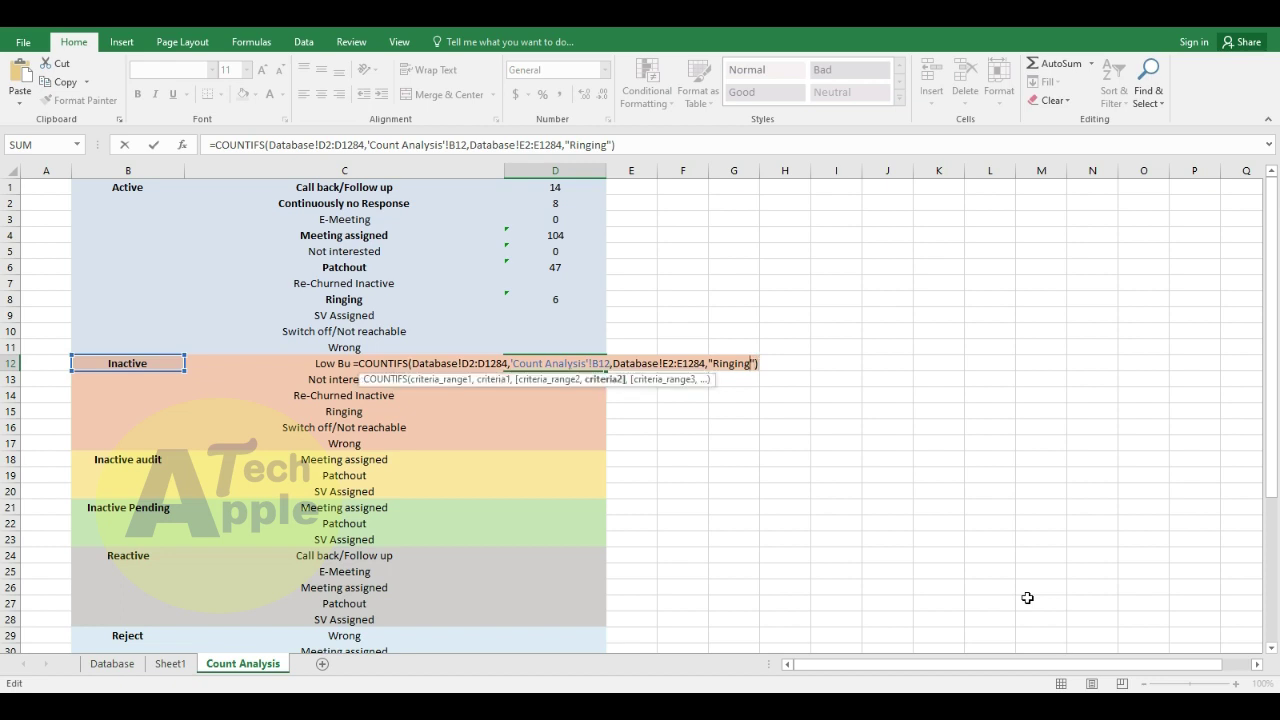
{"action": "key", "text": "shift+Left"}
{"action": "key", "text": "shift+Left"}
{"action": "key", "text": "shift+Left"}
{"action": "key", "text": "shift+Left"}
{"action": "key", "text": "shift+Left"}
{"action": "key", "text": "shift+Left"}
{"action": "key", "text": "shift+Left"}
{"action": "type", "text": "Low Bu"}
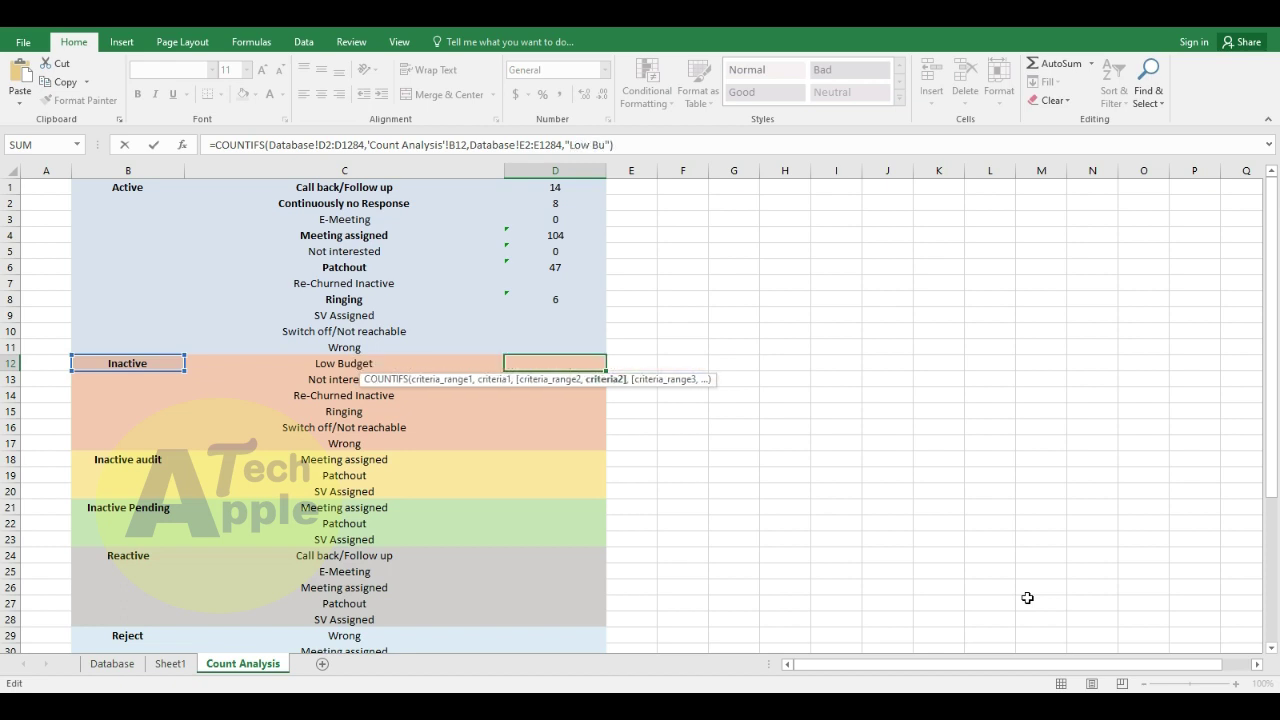
{"action": "type", "text": "dget"}
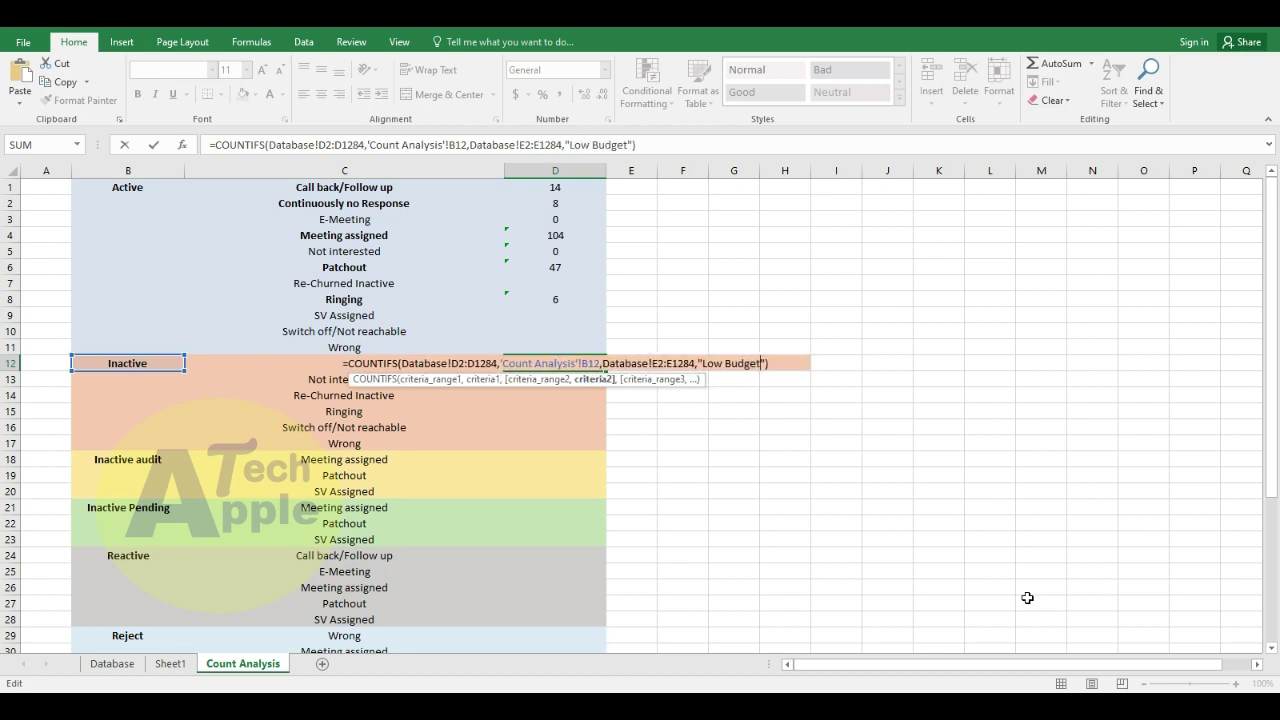
{"action": "key", "text": "ctrl+Return"}
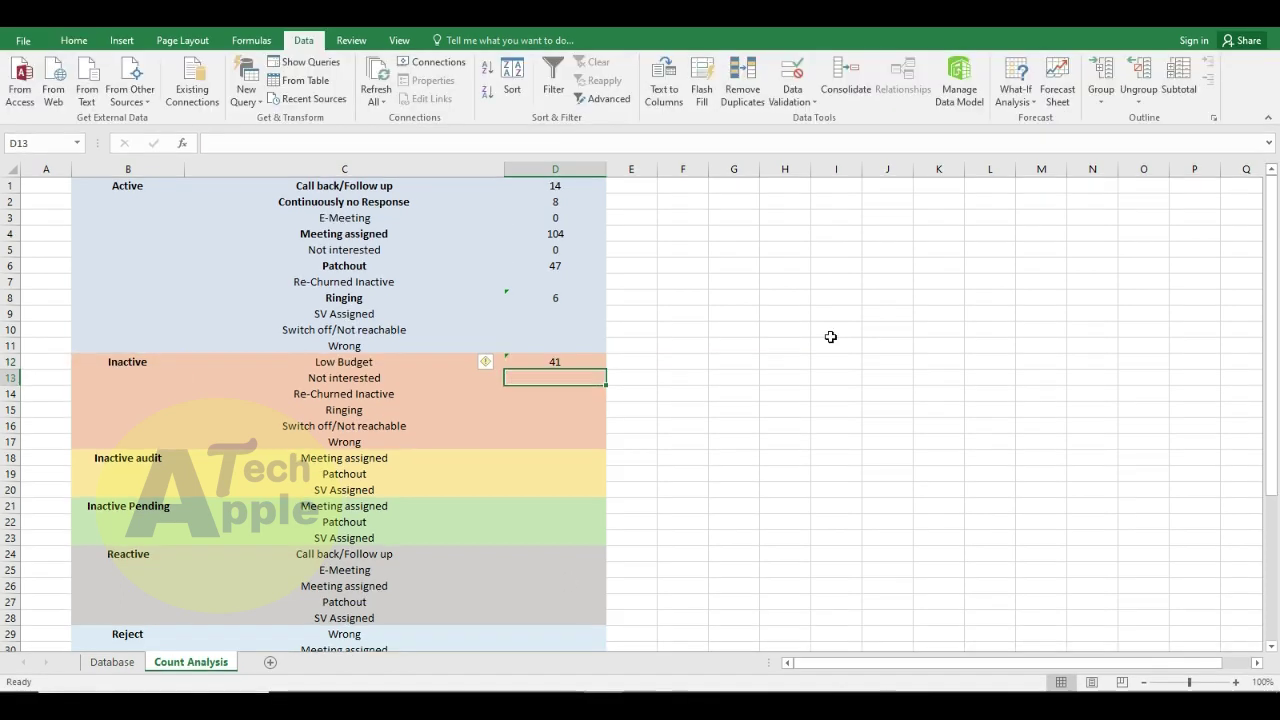
Step: Put the formula in D13 with criterion 'Not Interested', giving 349
{"action": "key", "text": "F2"}
{"action": "key", "text": "Return"}
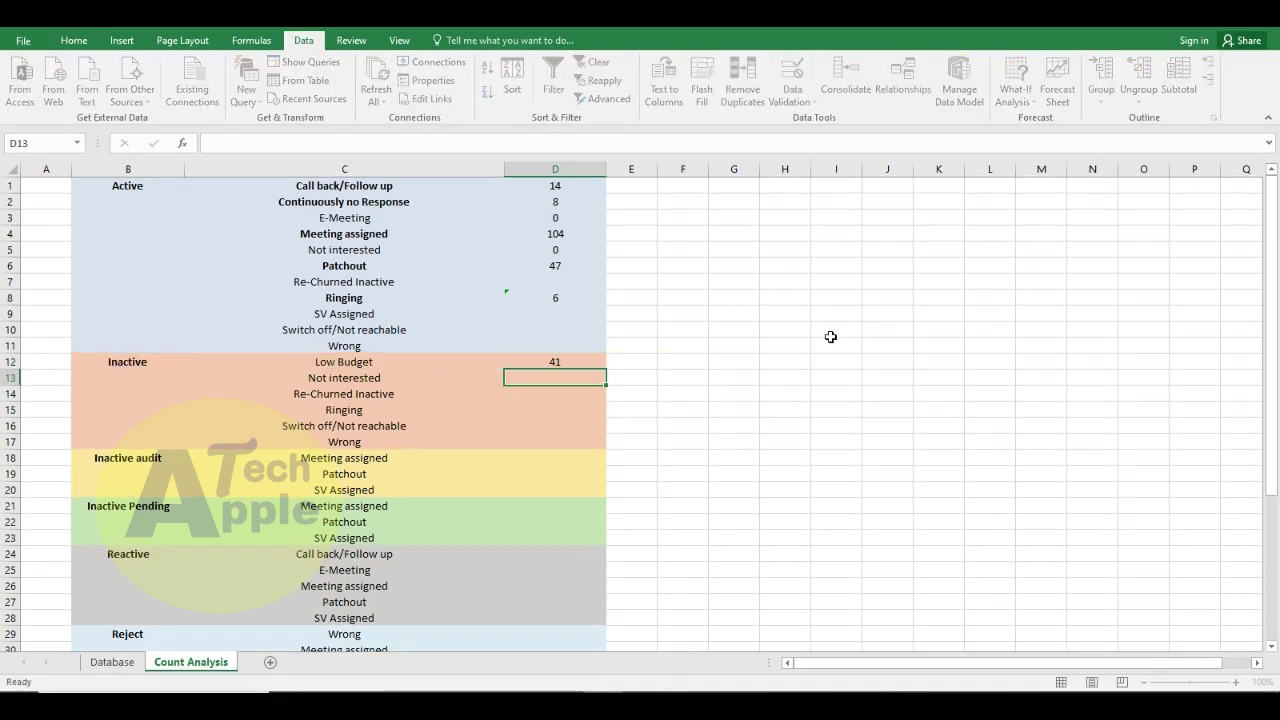
{"action": "key", "text": "F2"}
{"action": "type", "text": "=COUNTIFS(Database!D2:D1284,'Count Analysis'!B12,Database!E2:E1284,\"Low Budget\")"}
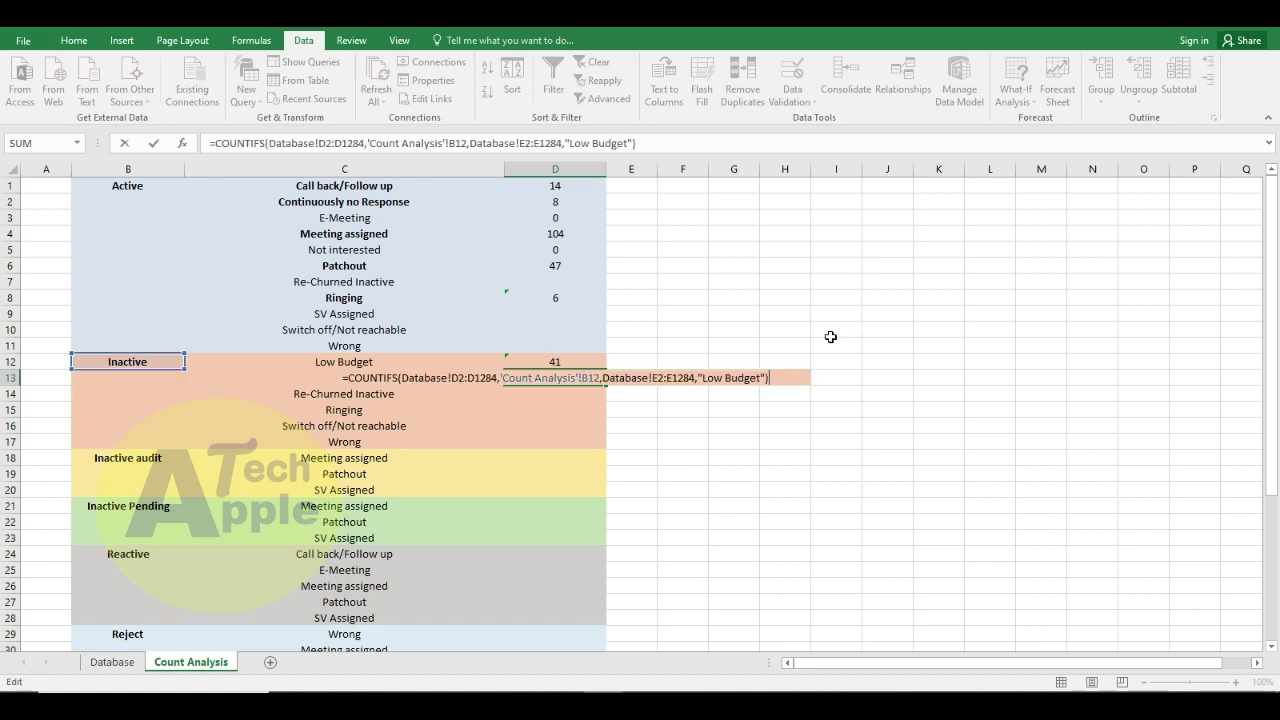
{"action": "key", "text": "Left"}
{"action": "key", "text": "Left"}
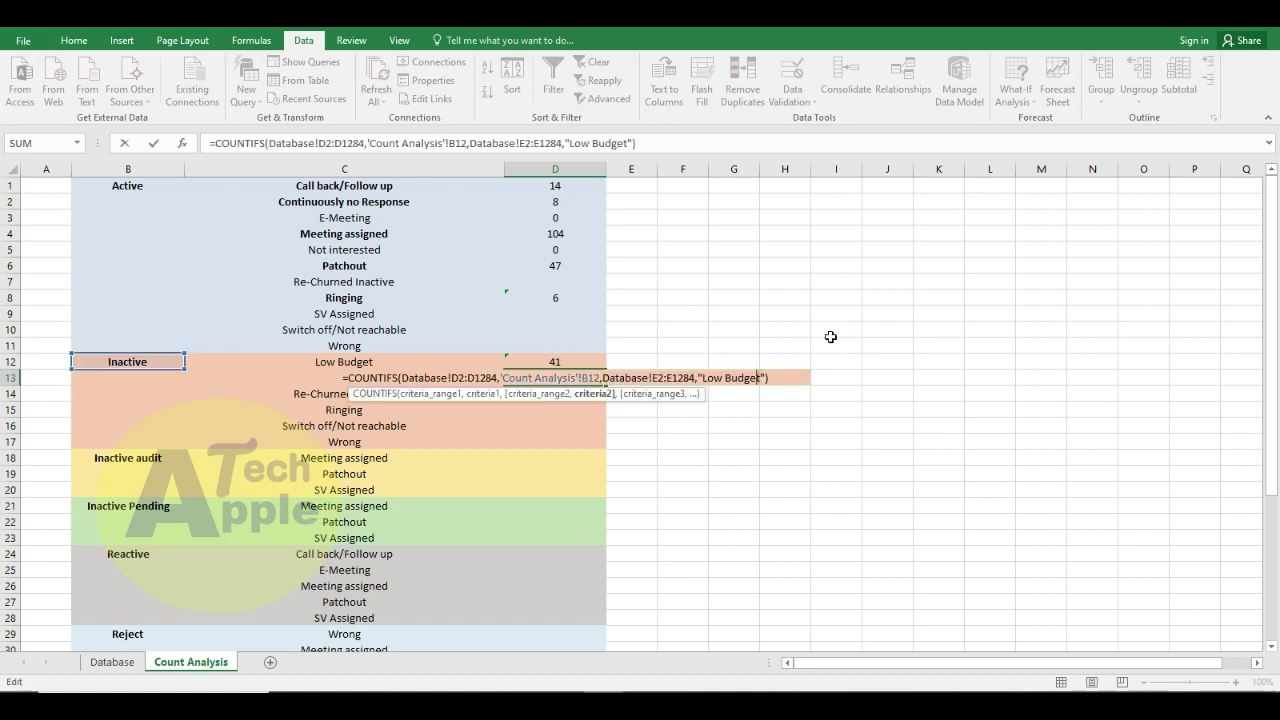
{"action": "key", "text": "shift+Left"}
{"action": "key", "text": "shift+Left"}
{"action": "key", "text": "shift+Left"}
{"action": "key", "text": "shift+Left"}
{"action": "key", "text": "shift+Left"}
{"action": "key", "text": "shift+Left"}
{"action": "type", "text": "No"}
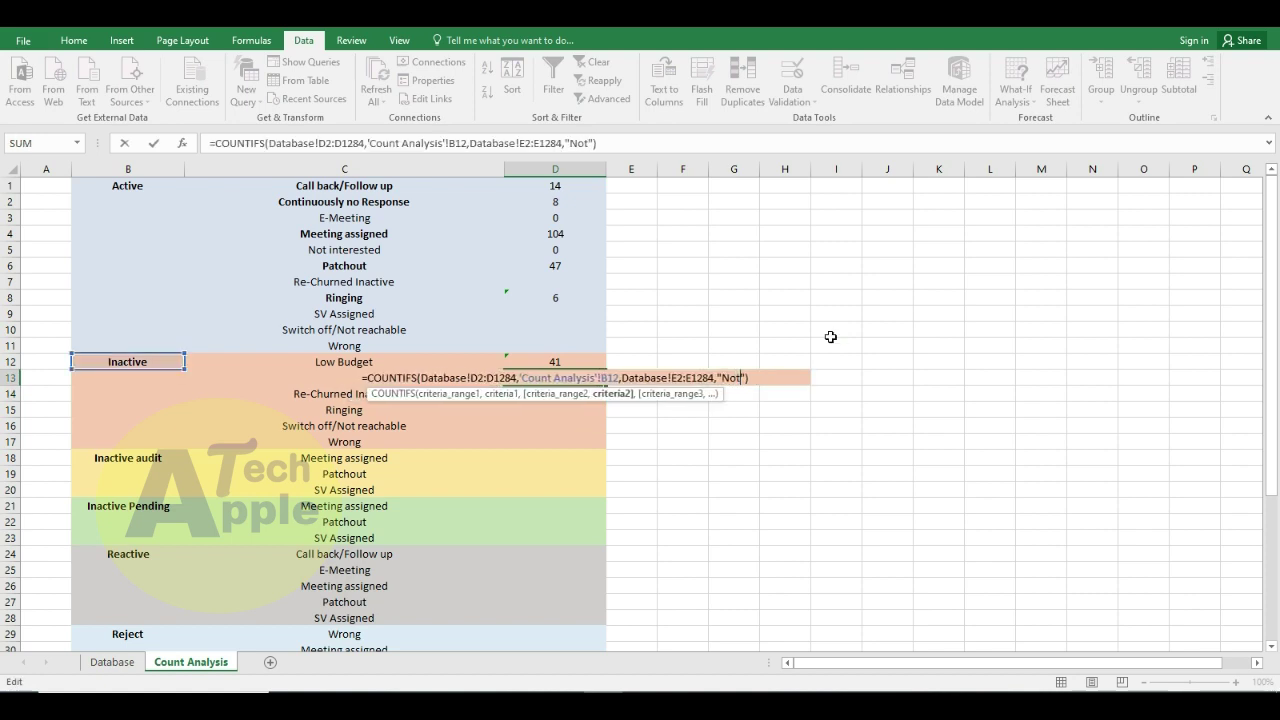
{"action": "type", "text": "t Interested"}
{"action": "key", "text": "Return"}
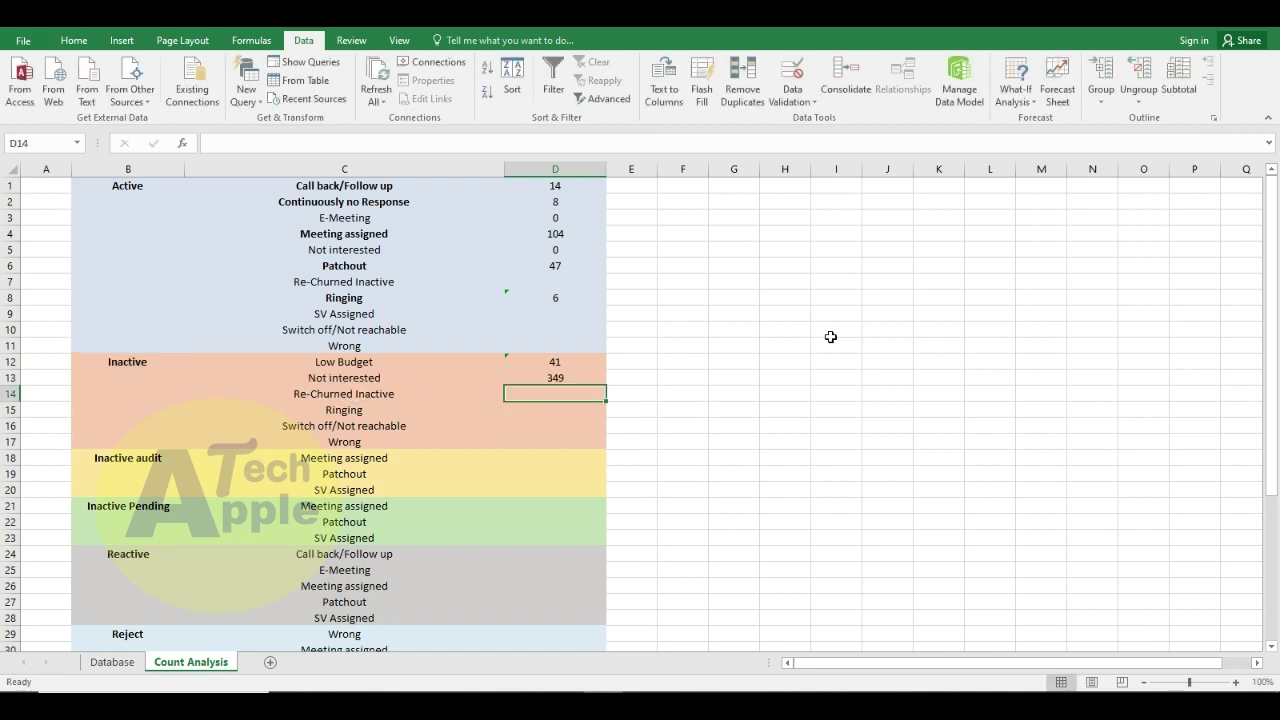
{"action": "key", "text": "Up"}
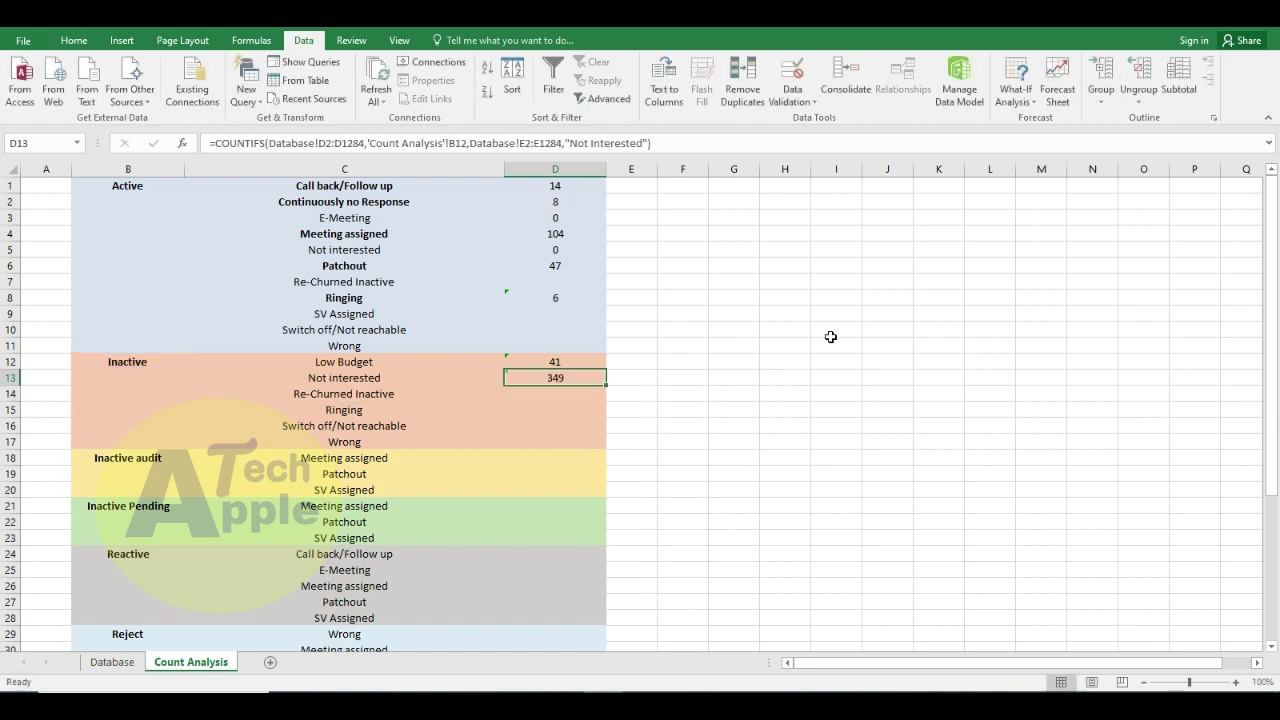
Step: Check the D12 and D13 formulas without changing them
{"action": "key", "text": "F2"}
{"action": "key", "text": "Escape"}
{"action": "key", "text": "Up"}
{"action": "key", "text": "F2"}
{"action": "key", "text": "Escape"}
{"action": "key", "text": "Down"}
{"action": "key", "text": "F2"}
{"action": "key", "text": "Escape"}
Step: Filter the Database sheet to active = Inactive and grc_state_name = Not interested
{"action": "left_click", "coordinate": [113, 663]}
{"action": "left_click", "coordinate": [325, 185]}
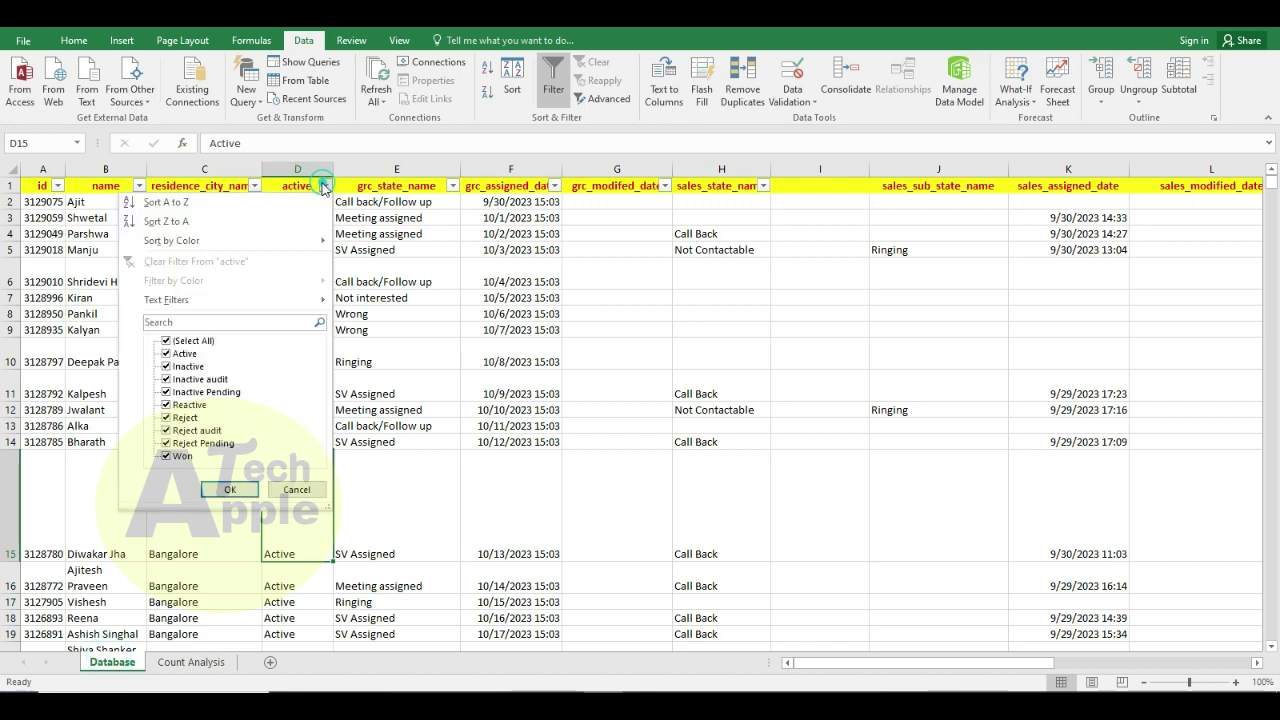
{"action": "left_click", "coordinate": [166, 341]}
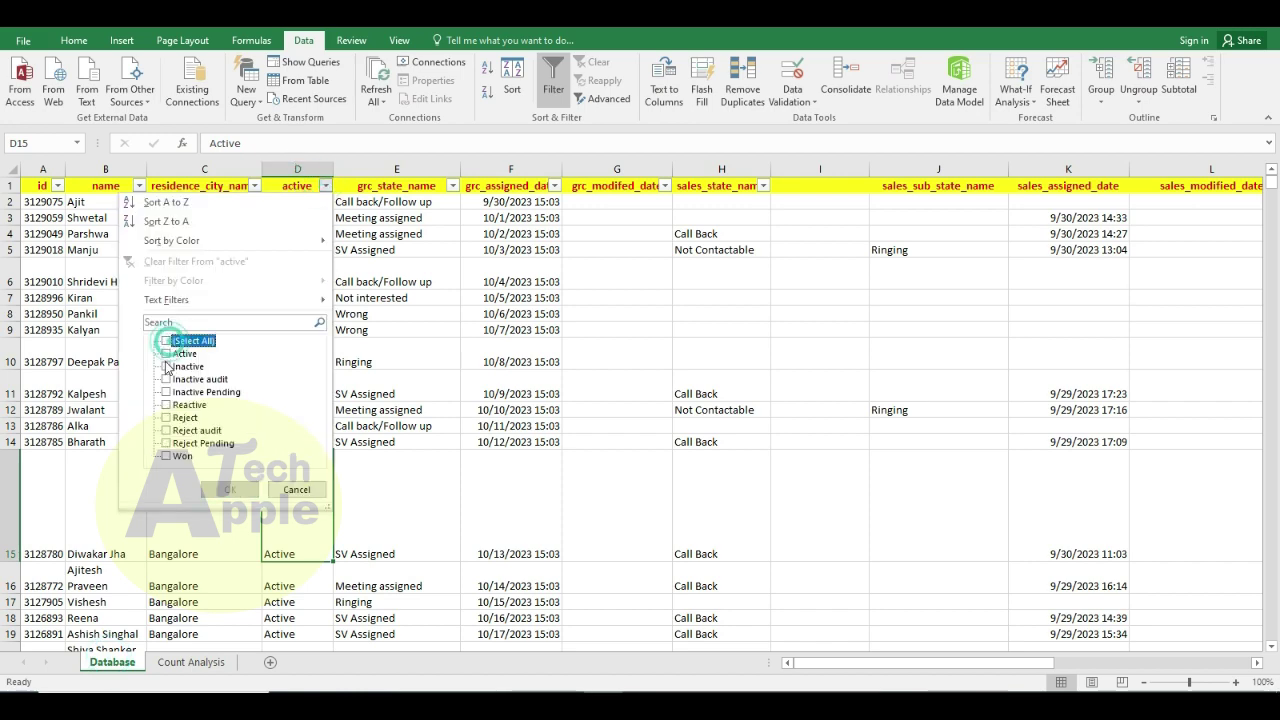
{"action": "left_click", "coordinate": [166, 366]}
{"action": "left_click", "coordinate": [230, 489]}
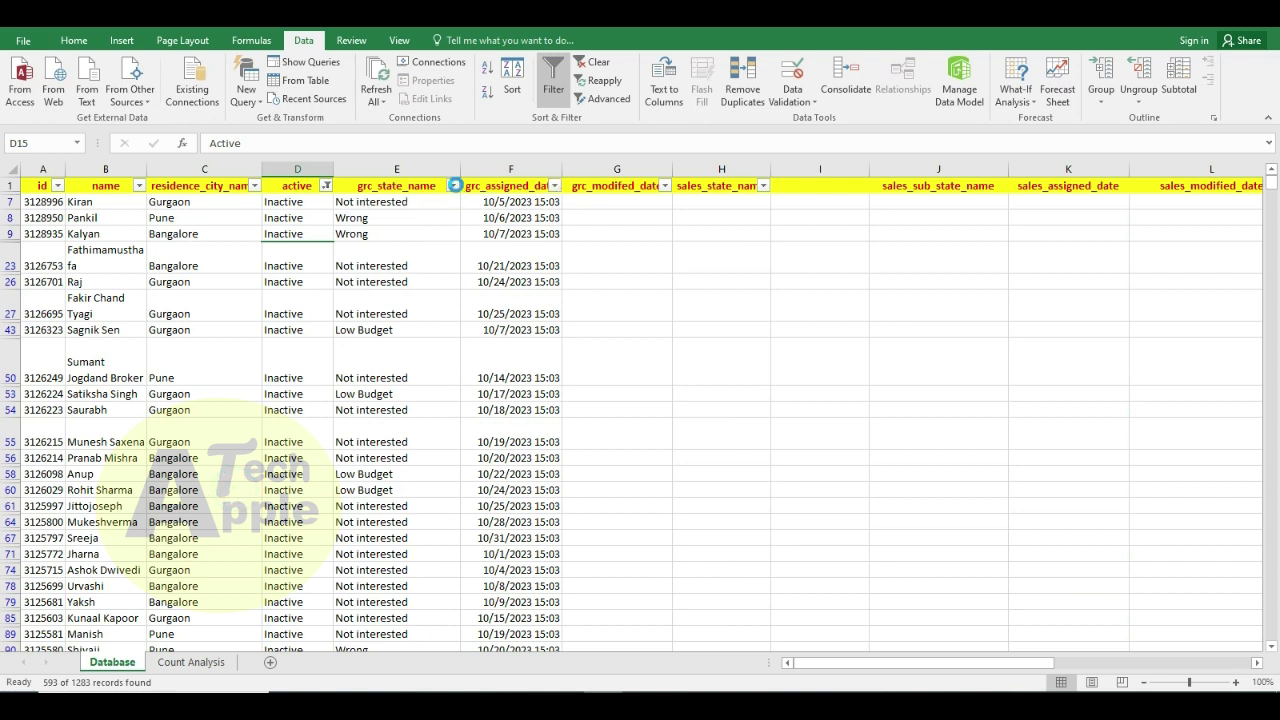
{"action": "left_click", "coordinate": [453, 185]}
{"action": "left_click", "coordinate": [293, 341]}
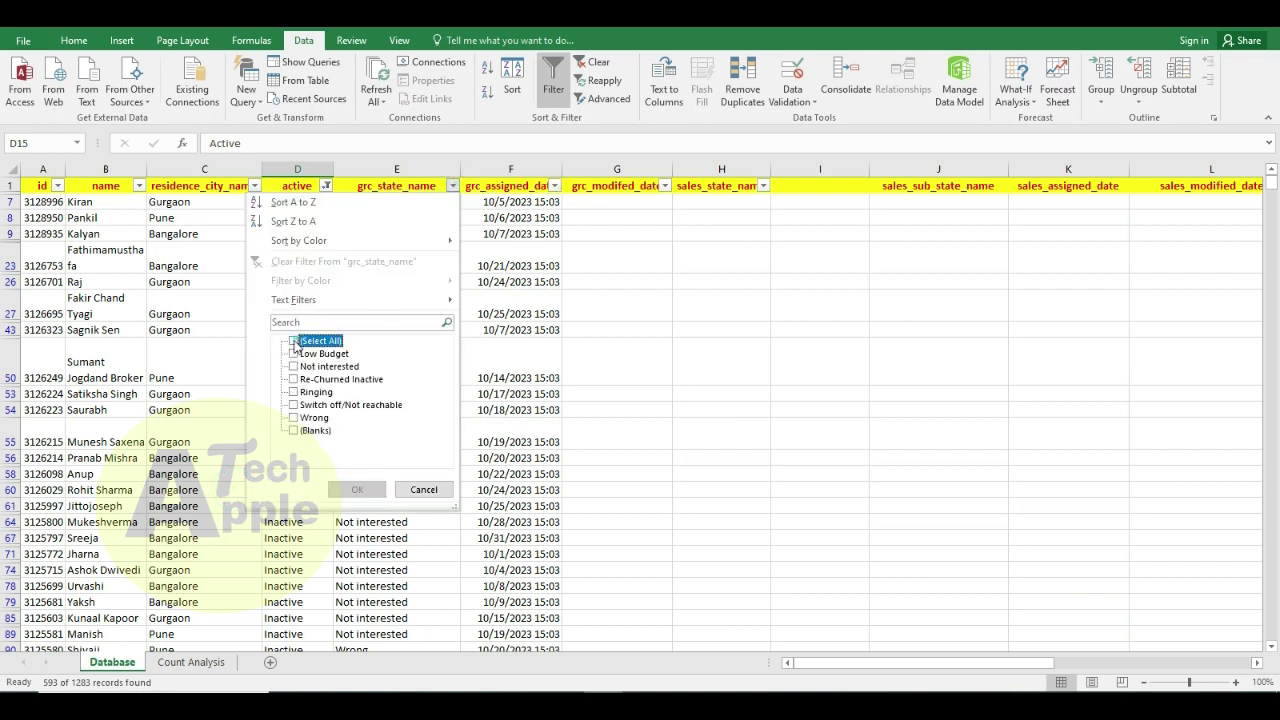
{"action": "left_click", "coordinate": [293, 366]}
{"action": "left_click", "coordinate": [352, 489]}
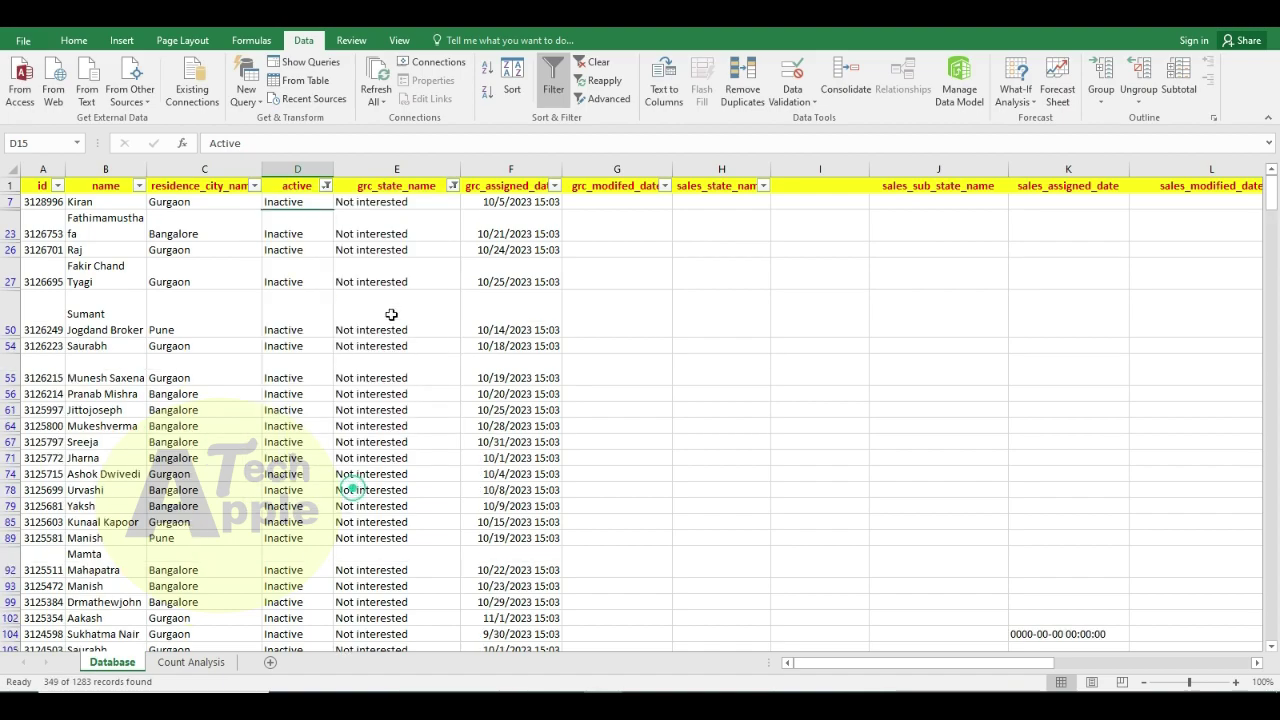
Step: Select and copy the filtered Not interested cells in the state column
{"action": "left_click", "coordinate": [389, 201]}
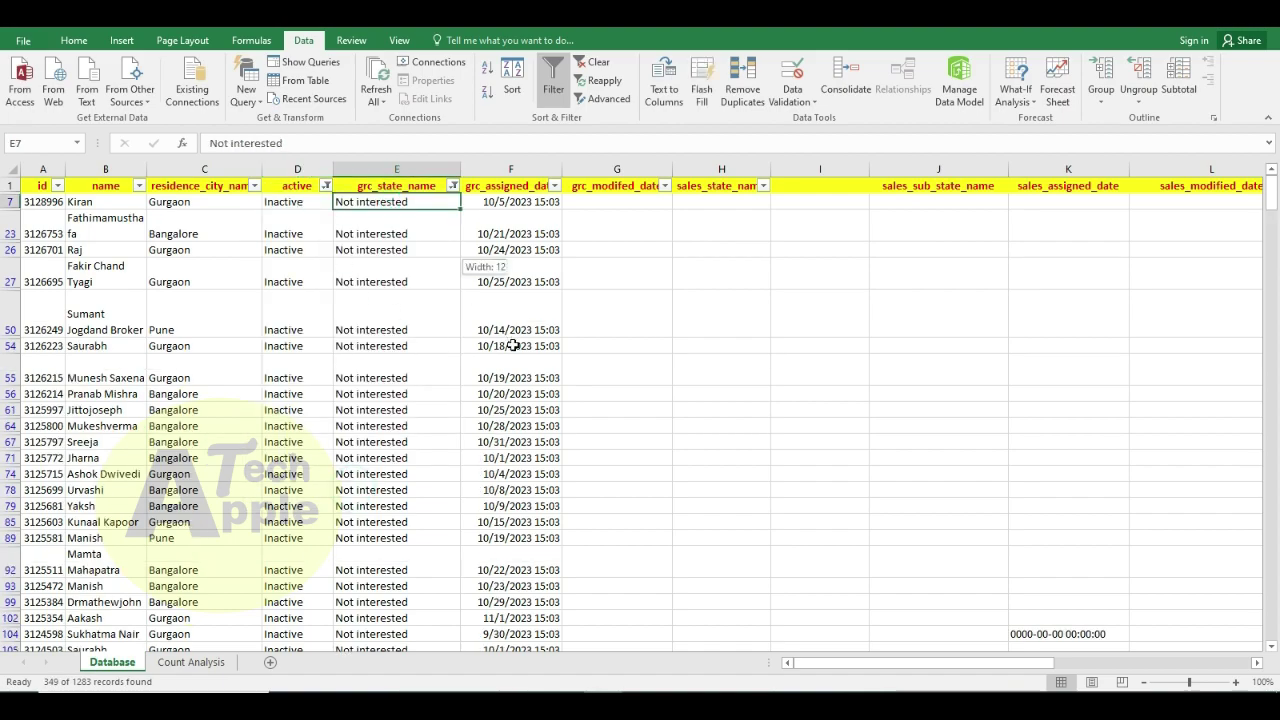
{"action": "key", "text": "shift+Down"}
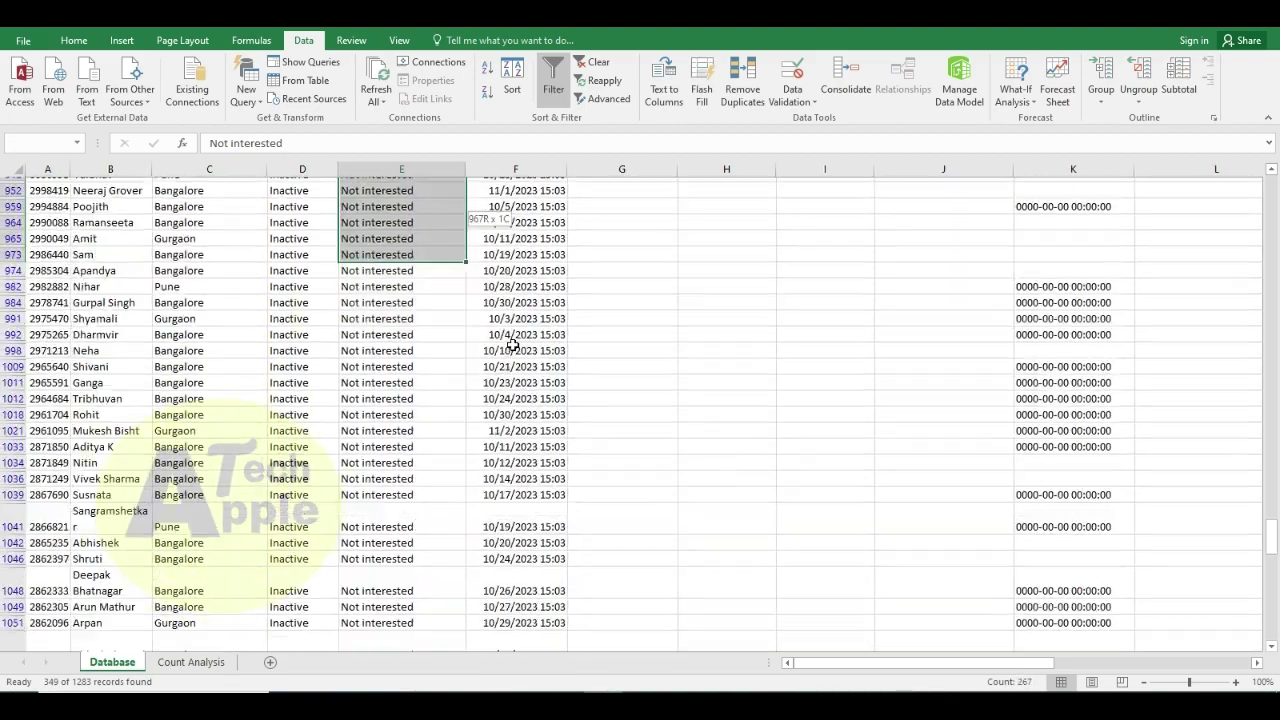
{"action": "key", "text": "shift+Down"}
{"action": "key", "text": "shift+Down"}
{"action": "key", "text": "shift+Down"}
{"action": "key", "text": "shift+Up"}
{"action": "key", "text": "shift+Up"}
{"action": "key", "text": "shift+Up"}
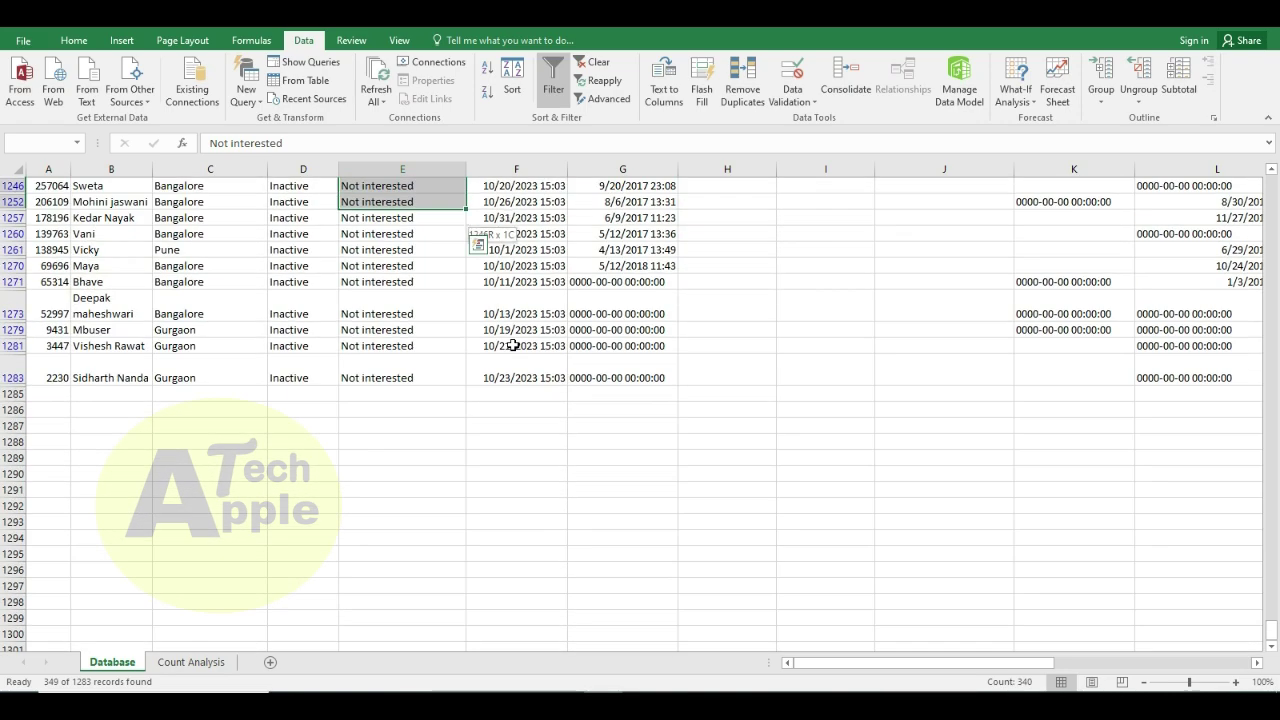
{"action": "key", "text": "shift+Down"}
{"action": "key", "text": "shift+Down"}
{"action": "key", "text": "shift+Down"}
{"action": "key", "text": "shift+Down"}
{"action": "key", "text": "shift+Down"}
{"action": "key", "text": "shift+Down"}
{"action": "key", "text": "shift+Down"}
{"action": "key", "text": "ctrl+c"}
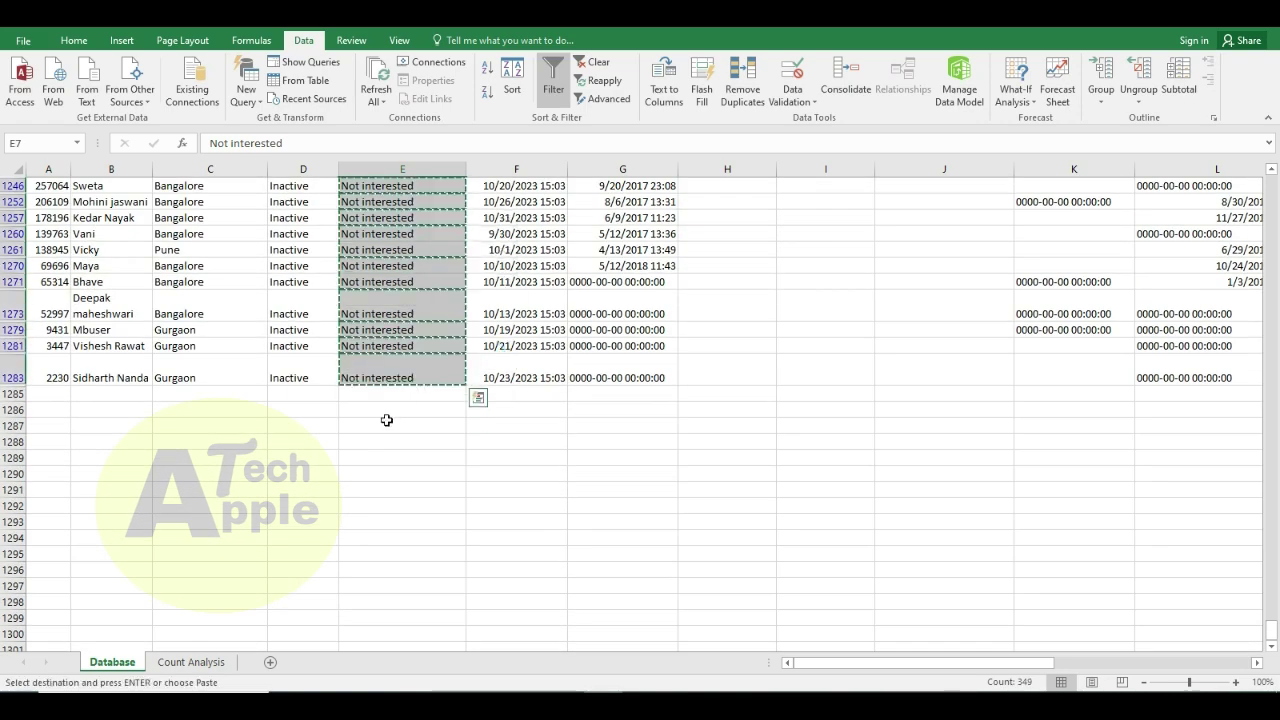
Step: Paste the 349 entries into column A of a new Sheet2, widened and centred
{"action": "left_click", "coordinate": [269, 662]}
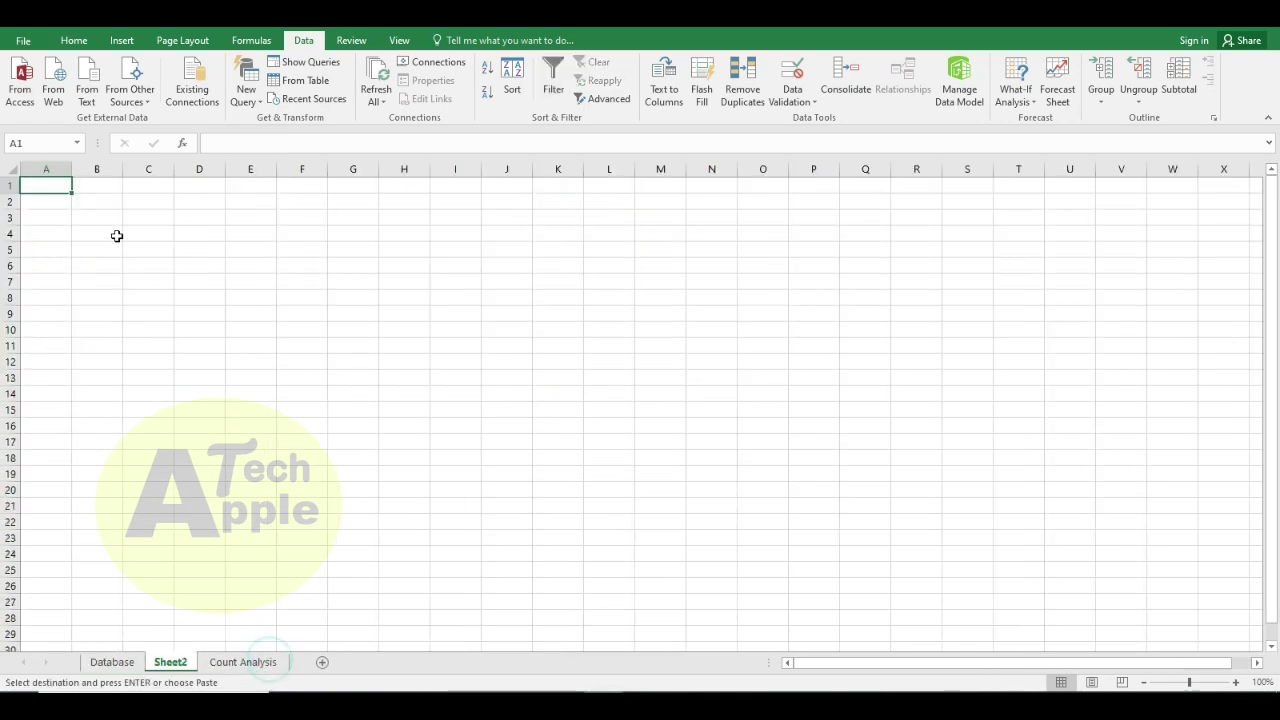
{"action": "key", "text": "ctrl+v"}
{"action": "left_click_drag", "start_coordinate": [72, 169], "coordinate": [222, 175]}
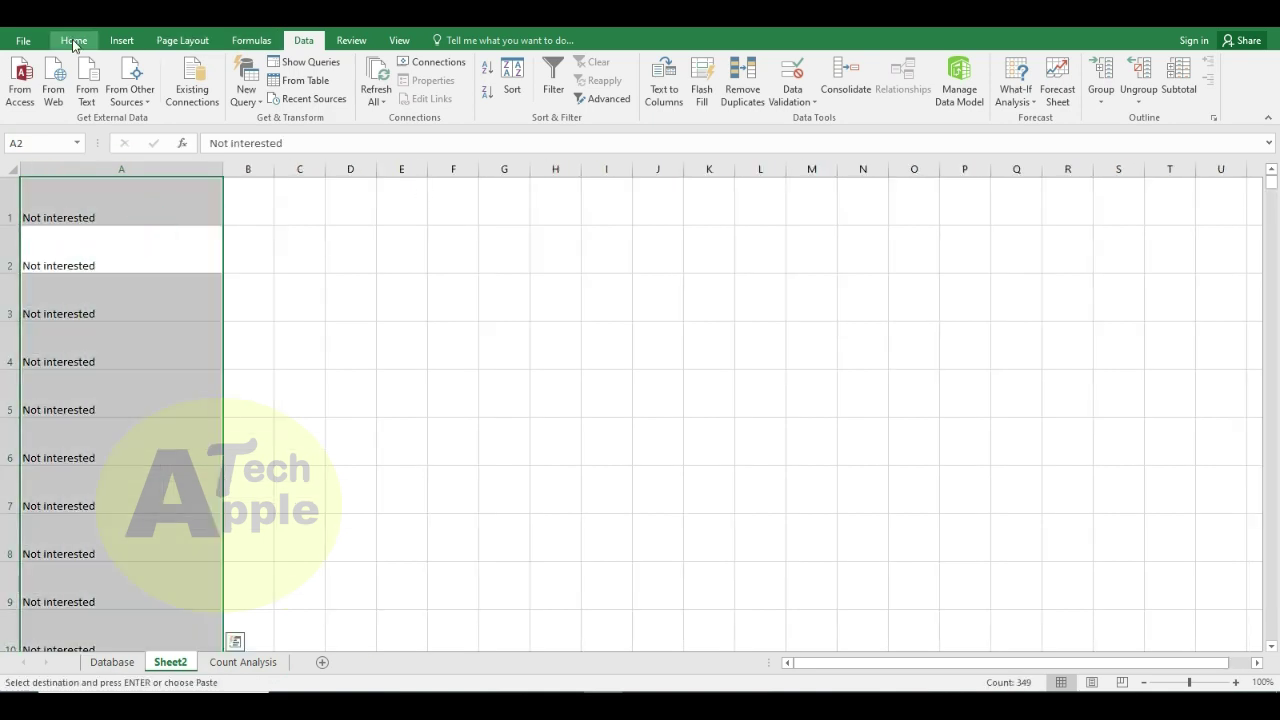
{"action": "left_click", "coordinate": [72, 39]}
{"action": "left_click", "coordinate": [321, 92]}
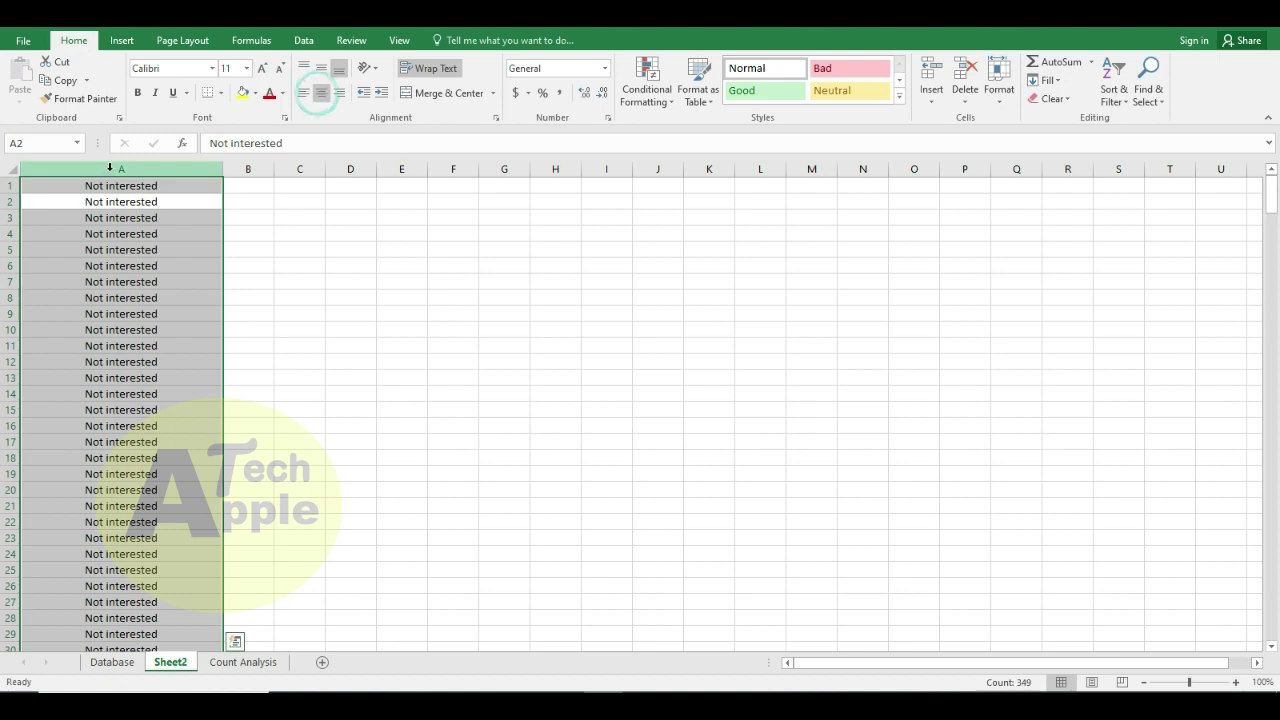
{"action": "left_click", "coordinate": [110, 167]}
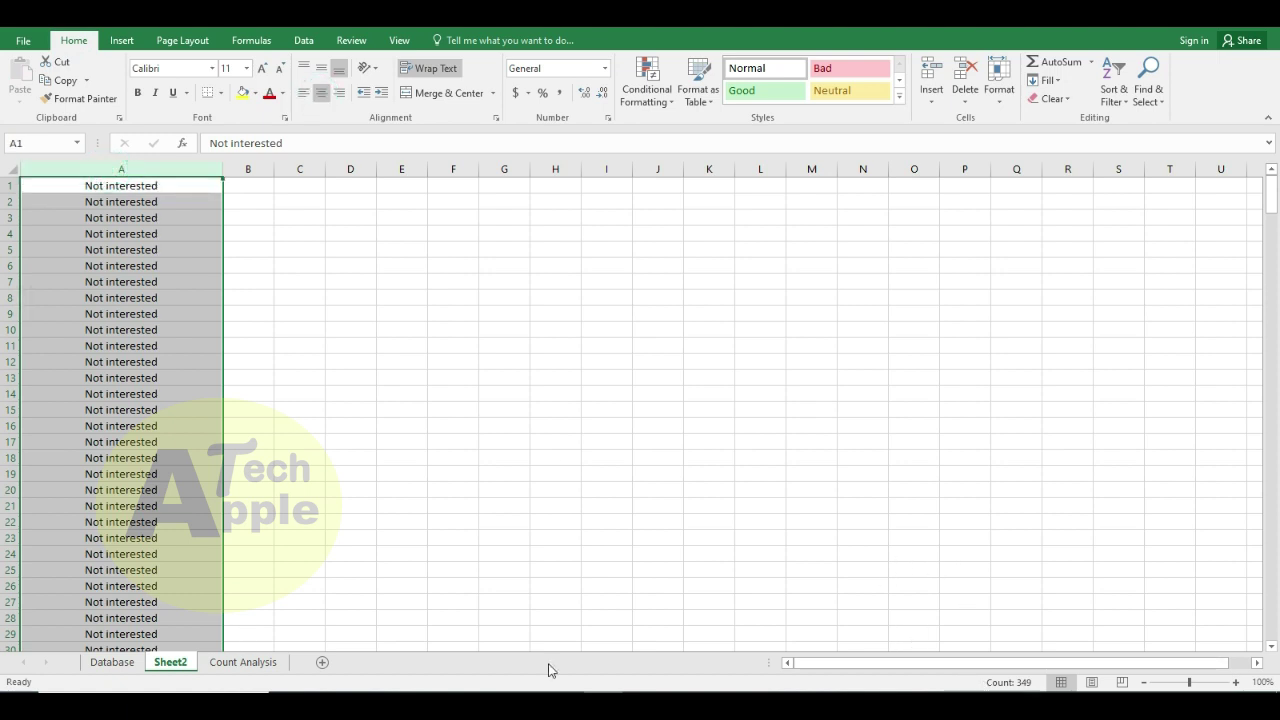
{"action": "left_click", "coordinate": [243, 662]}
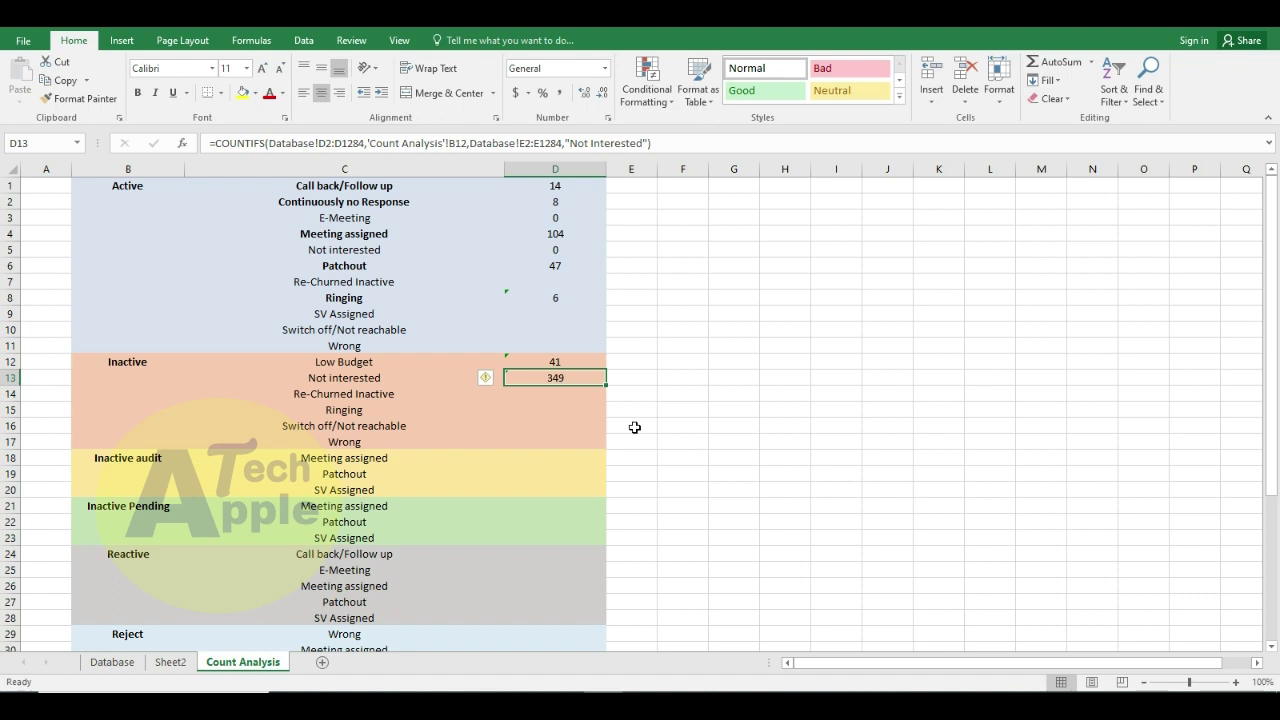
Step: Paste the COUNTIFS formula into D14 and change its criterion to Re-Churned Inactive (77)
{"action": "key", "text": "F2"}
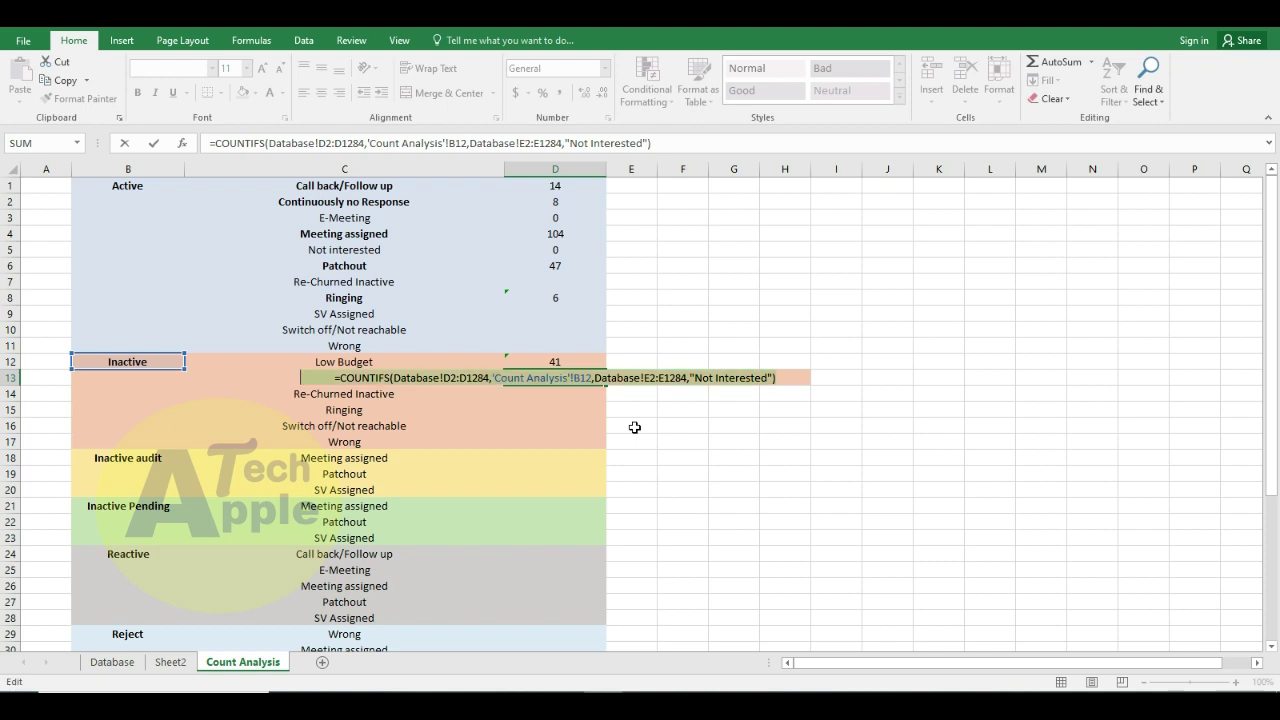
{"action": "key", "text": "Return"}
{"action": "key", "text": "ctrl+v"}
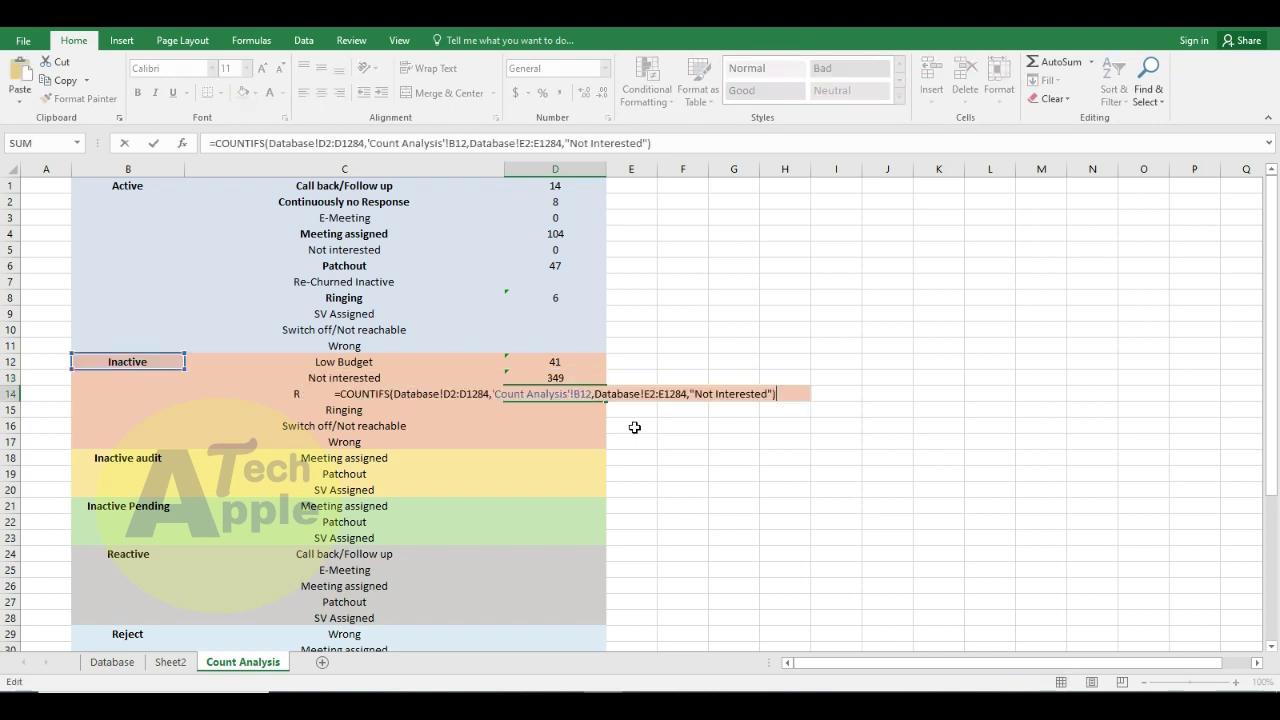
{"action": "key", "text": "Escape"}
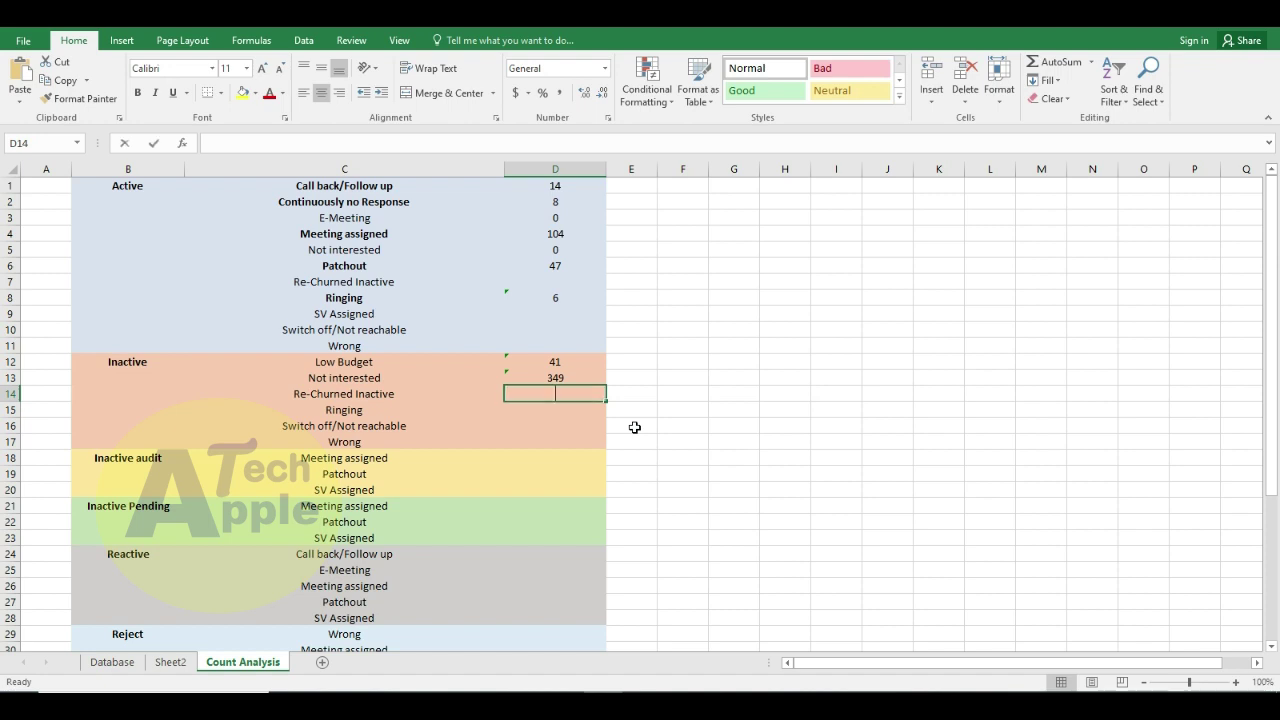
{"action": "key", "text": "ctrl+v"}
{"action": "key", "text": "ctrl+Return"}
{"action": "key", "text": "Left"}
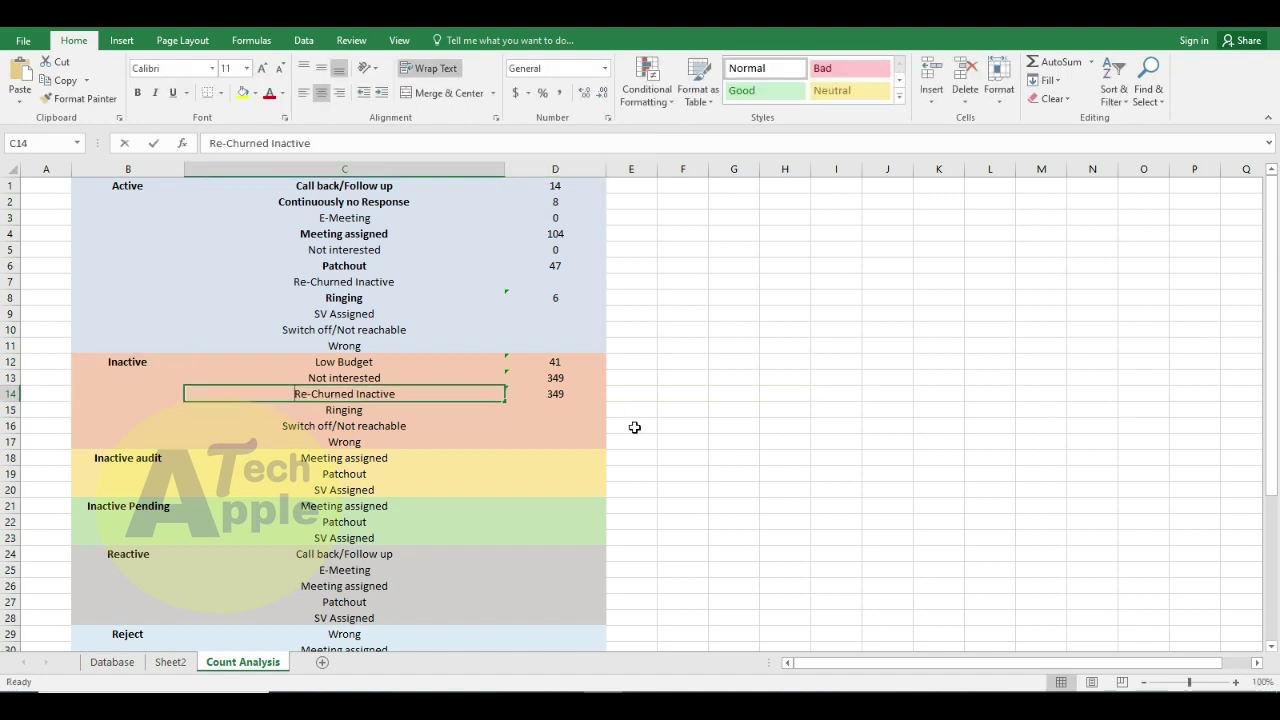
{"action": "key", "text": "Down"}
{"action": "key", "text": "Right"}
{"action": "key", "text": "Up"}
{"action": "key", "text": "F2"}
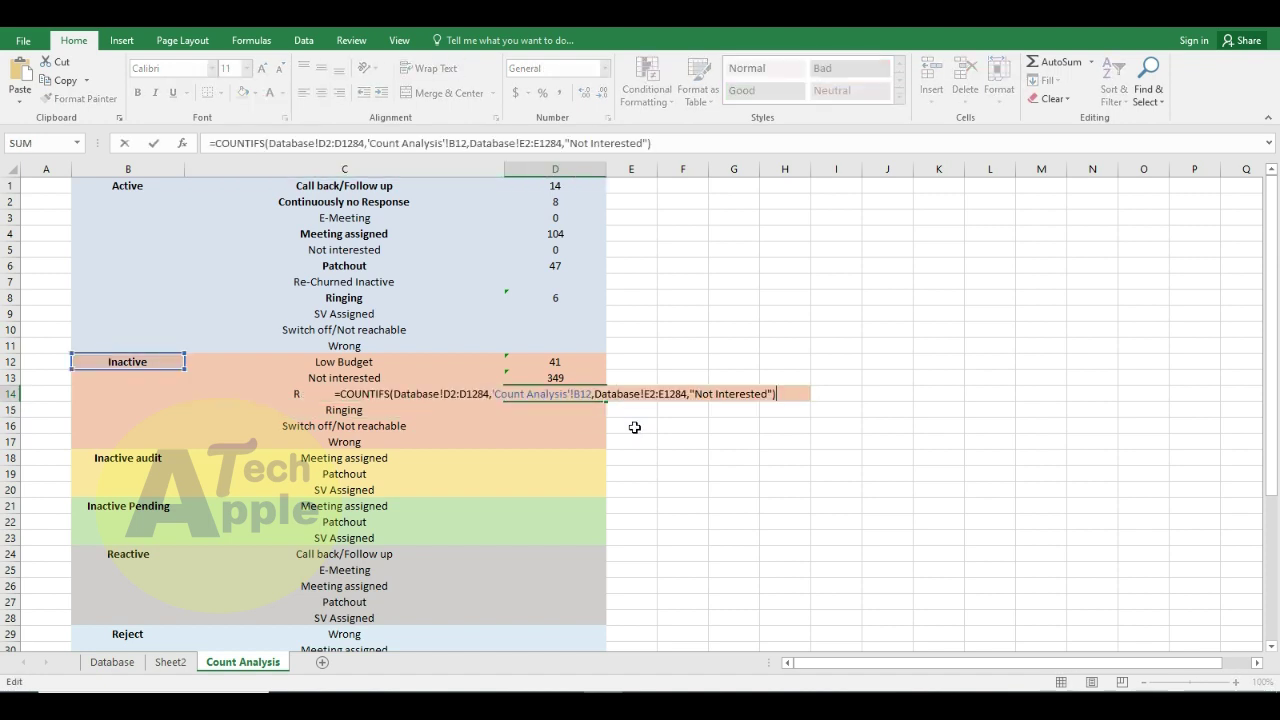
{"action": "key", "text": "shift+Left"}
{"action": "key", "text": "shift+Left"}
{"action": "key", "text": "shift+Left"}
{"action": "key", "text": "shift+Left"}
{"action": "key", "text": "shift+Left"}
{"action": "key", "text": "shift+Left"}
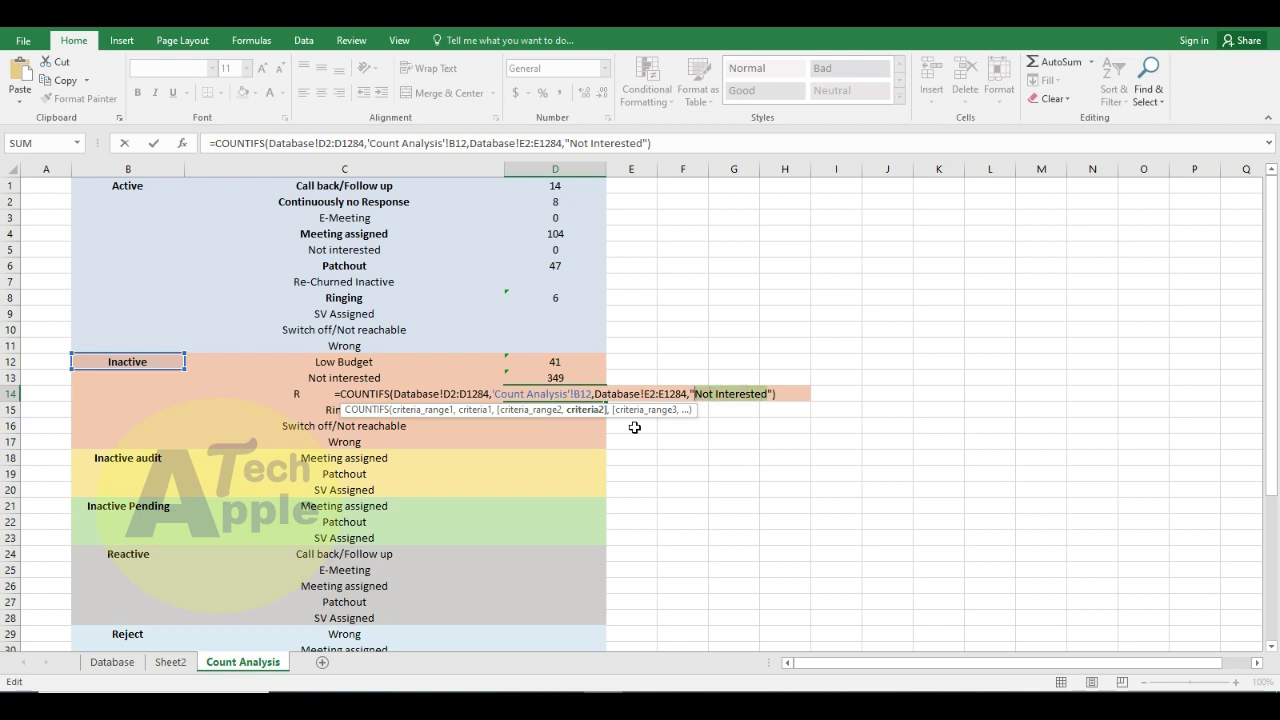
{"action": "type", "text": "Re-Churned Inactive"}
{"action": "key", "text": "Return"}
Step: Copy the D14 COUNTIFS formula text
{"action": "key", "text": "Up"}
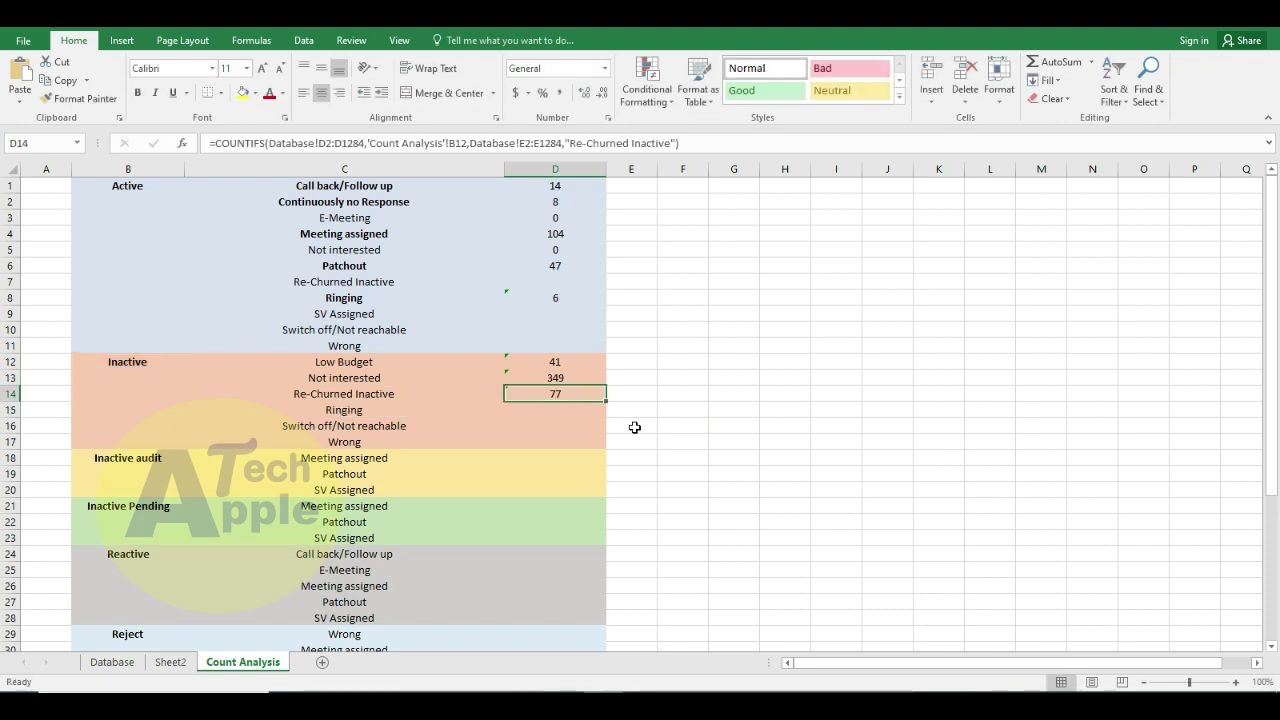
{"action": "key", "text": "Down"}
{"action": "key", "text": "Up"}
{"action": "key", "text": "Down"}
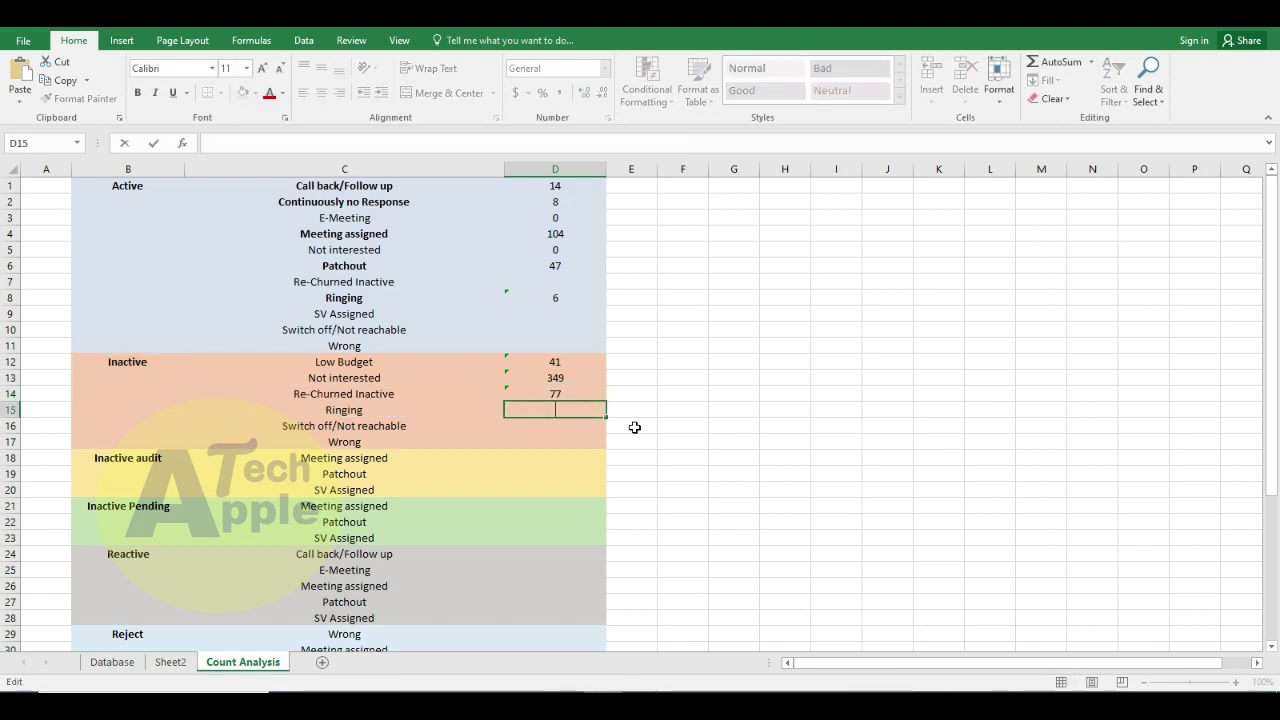
{"action": "key", "text": "F2"}
{"action": "key", "text": "Escape"}
{"action": "key", "text": "Up"}
{"action": "key", "text": "F2"}
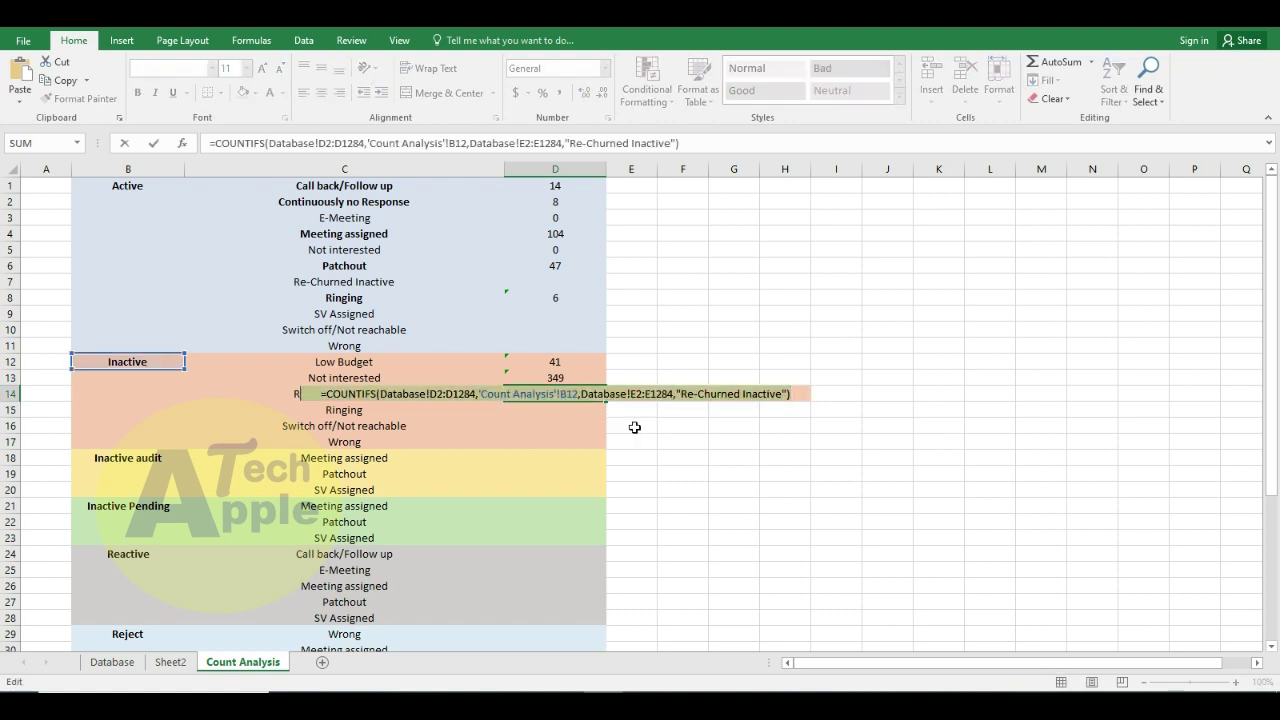
{"action": "key", "text": "Return"}
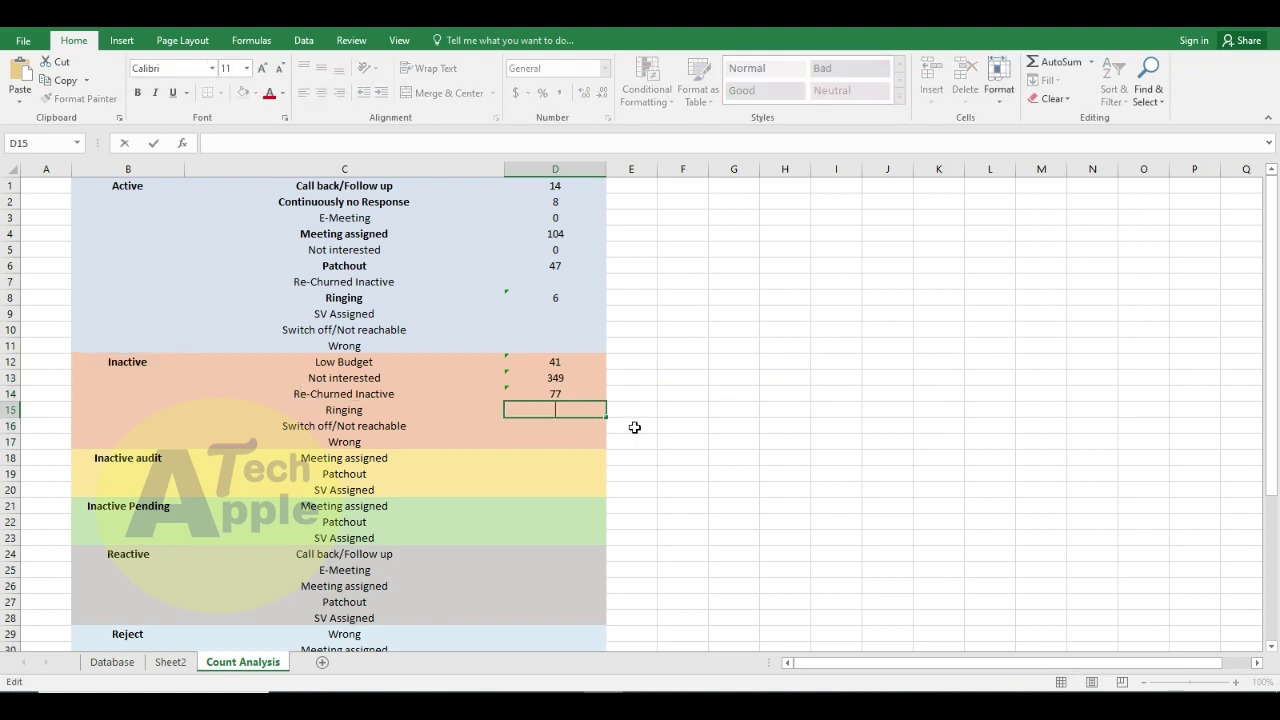
Step: Paste the COUNTIFS formula into D15, D16 and D17
{"action": "key", "text": "ctrl+apostrophe"}
{"action": "key", "text": "Return"}
{"action": "key", "text": "F2"}
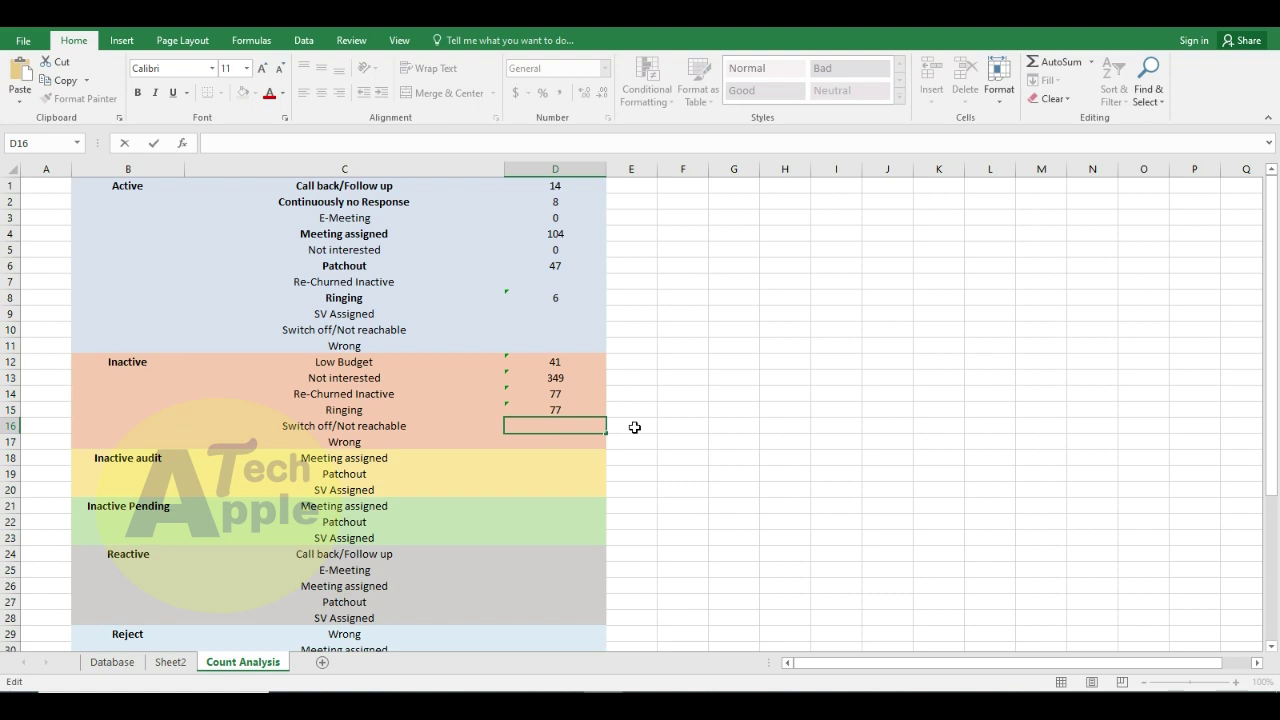
{"action": "key", "text": "ctrl+apostrophe"}
{"action": "key", "text": "Return"}
{"action": "key", "text": "F2"}
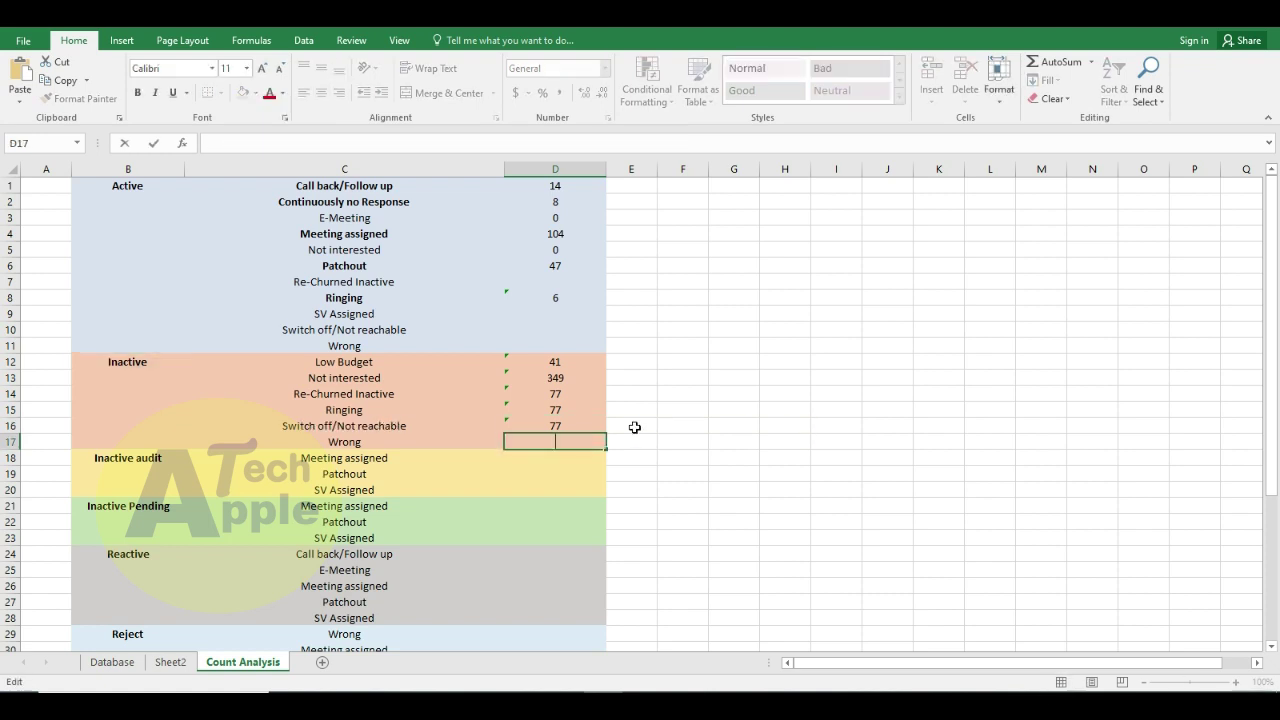
{"action": "key", "text": "ctrl+apostrophe"}
{"action": "key", "text": "Return"}
Step: Change D15's criterion to Ringing, giving a count of 3
{"action": "key", "text": "Up"}
{"action": "key", "text": "Up"}
{"action": "key", "text": "Up"}
{"action": "key", "text": "Left"}
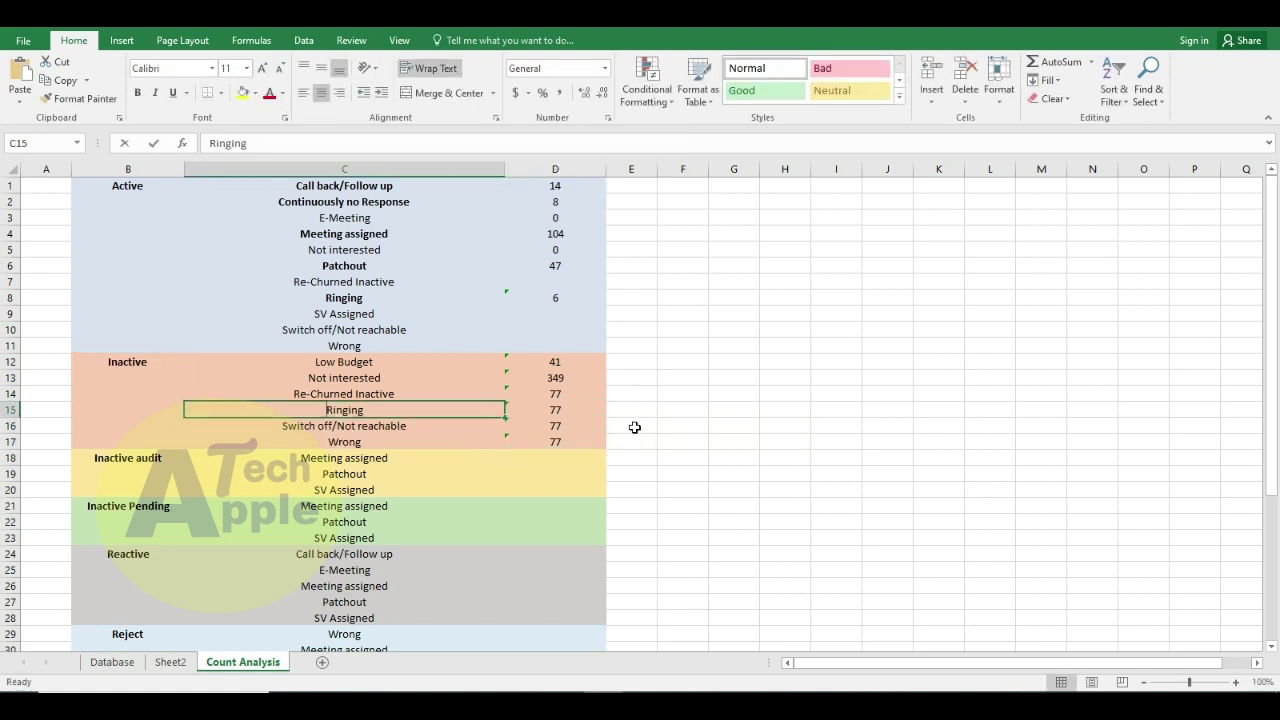
{"action": "key", "text": "Down"}
{"action": "key", "text": "Up"}
{"action": "key", "text": "Right"}
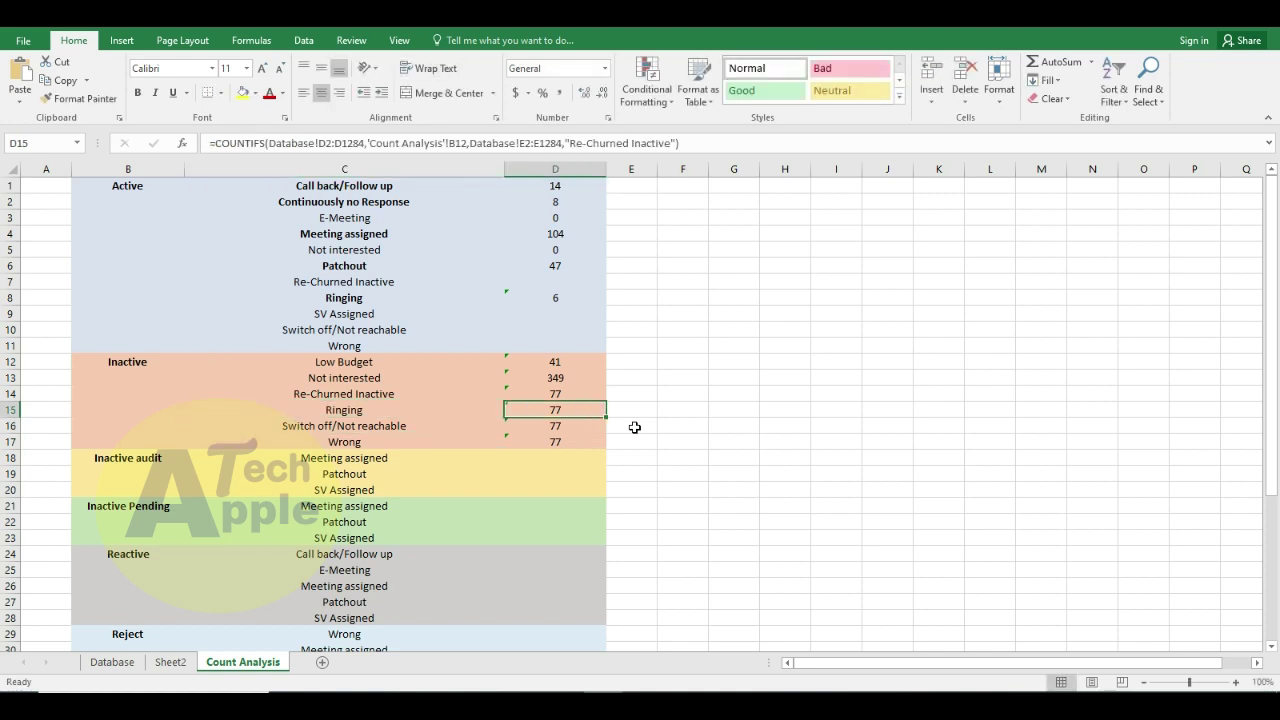
{"action": "key", "text": "F2"}
{"action": "key", "text": "Left"}
{"action": "key", "text": "Left"}
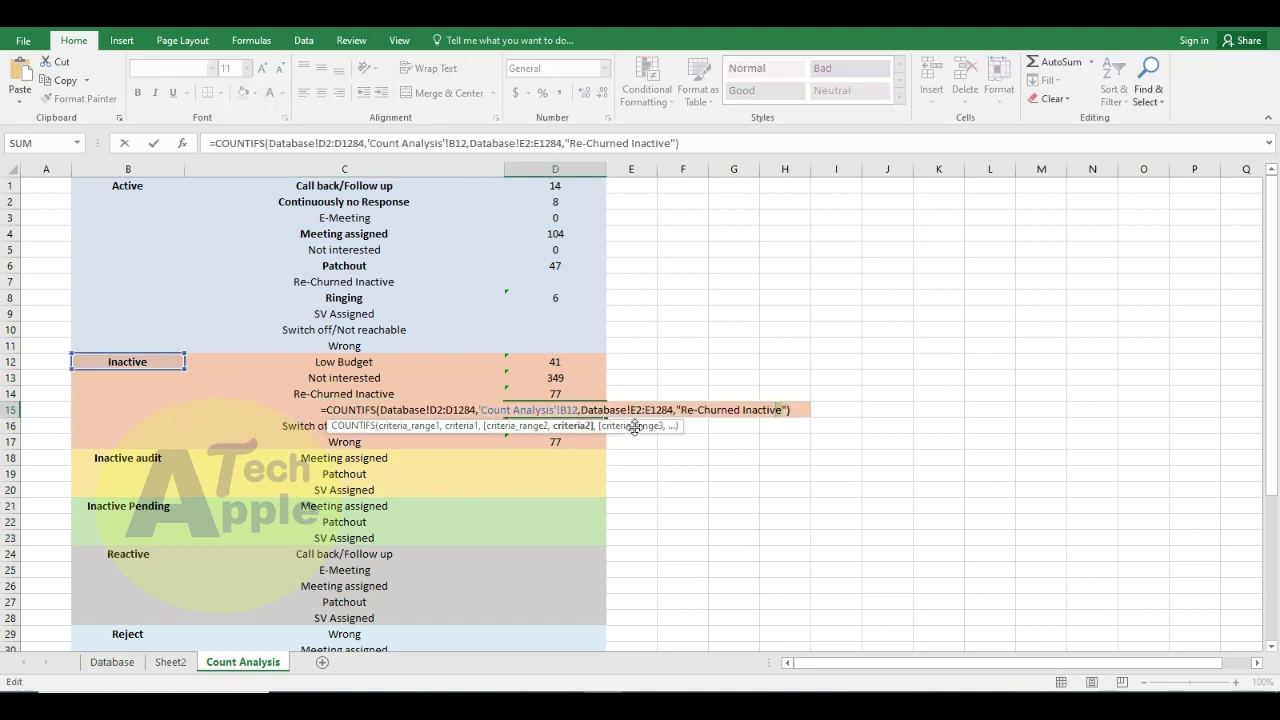
{"action": "key", "text": "ctrl+shift+Left"}
{"action": "key", "text": "ctrl+shift+Left"}
{"action": "type", "text": "Ringing"}
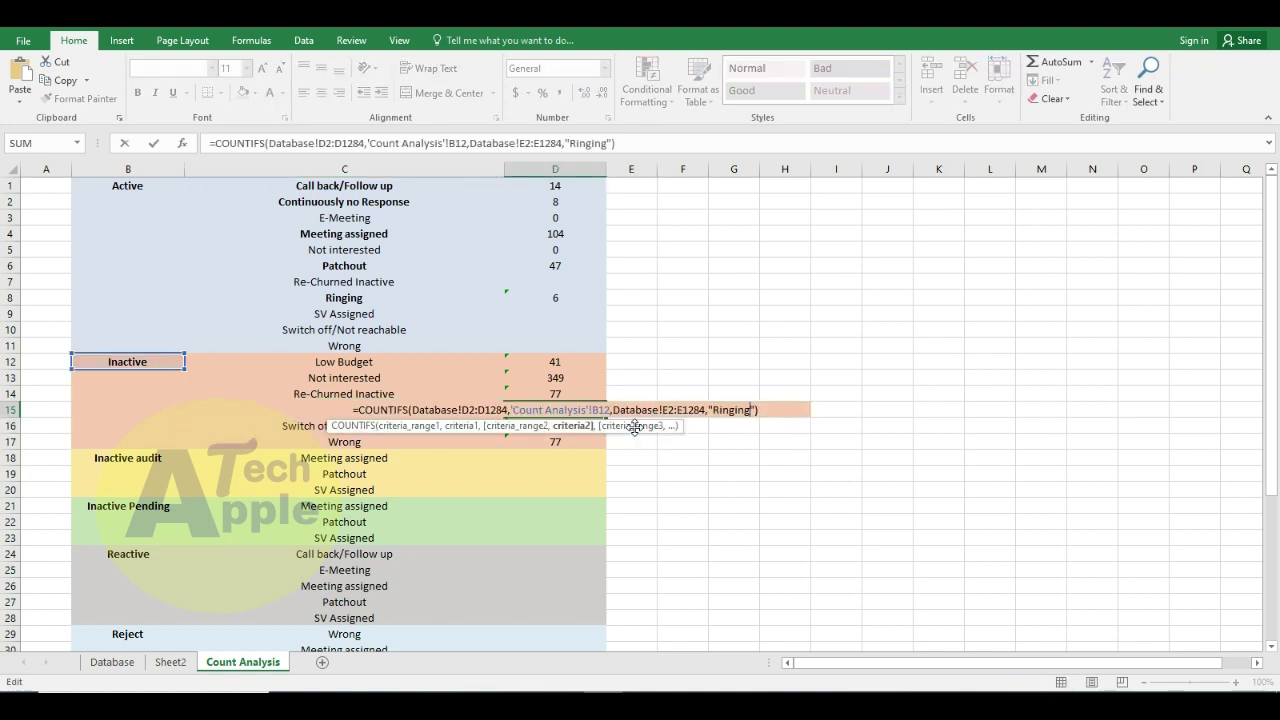
{"action": "key", "text": "Return"}
Step: Copy the C16 label and use it as D16's criterion: Switch off/Not reachable (1)
{"action": "key", "text": "Up"}
{"action": "key", "text": "Down"}
{"action": "key", "text": "Left"}
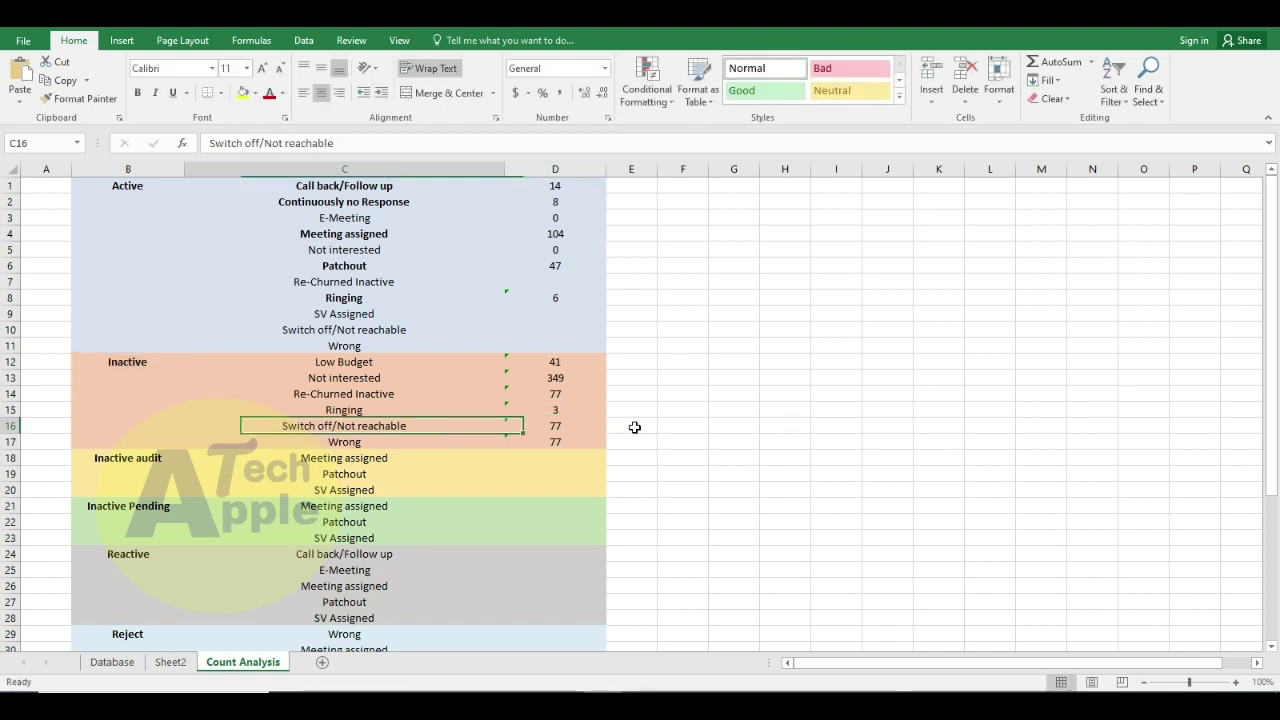
{"action": "key", "text": "F2"}
{"action": "key", "text": "shift+Home"}
{"action": "key", "text": "ctrl+c"}
{"action": "key", "text": "Return"}
{"action": "key", "text": "Up"}
{"action": "key", "text": "Right"}
{"action": "key", "text": "F2"}
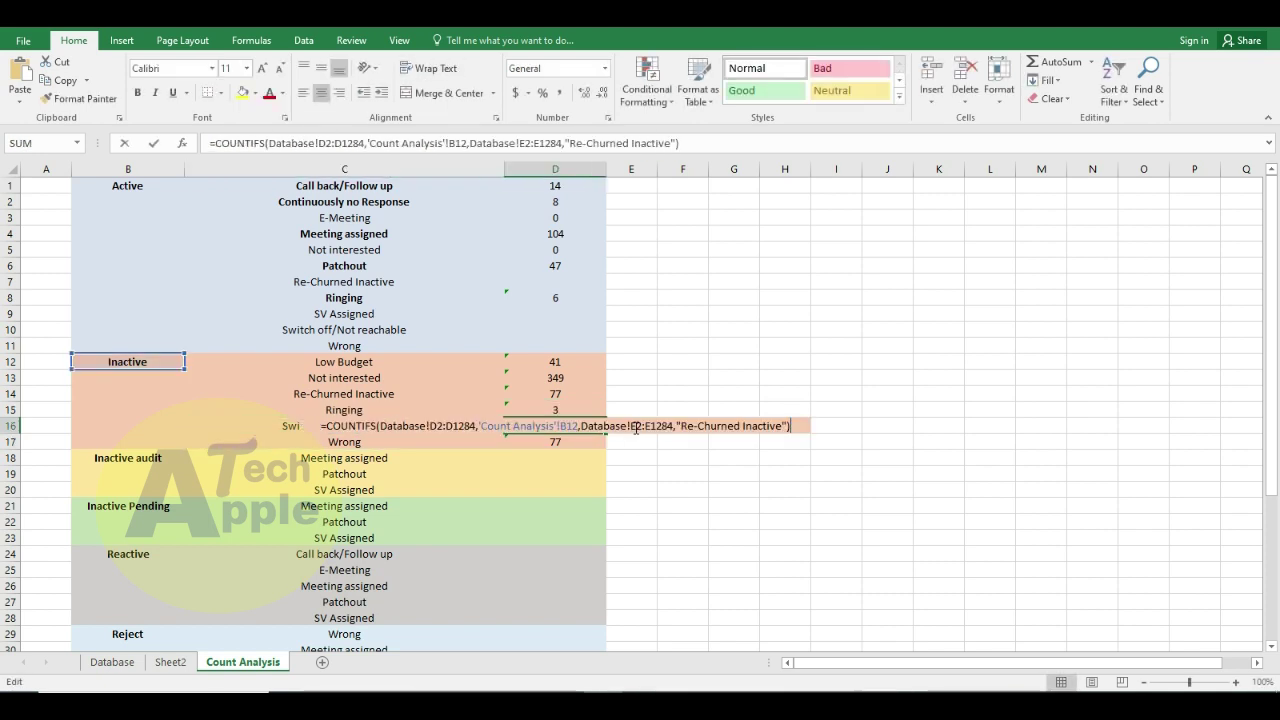
{"action": "key", "text": "Left"}
{"action": "key", "text": "Left"}
{"action": "key", "text": "ctrl+shift+Left"}
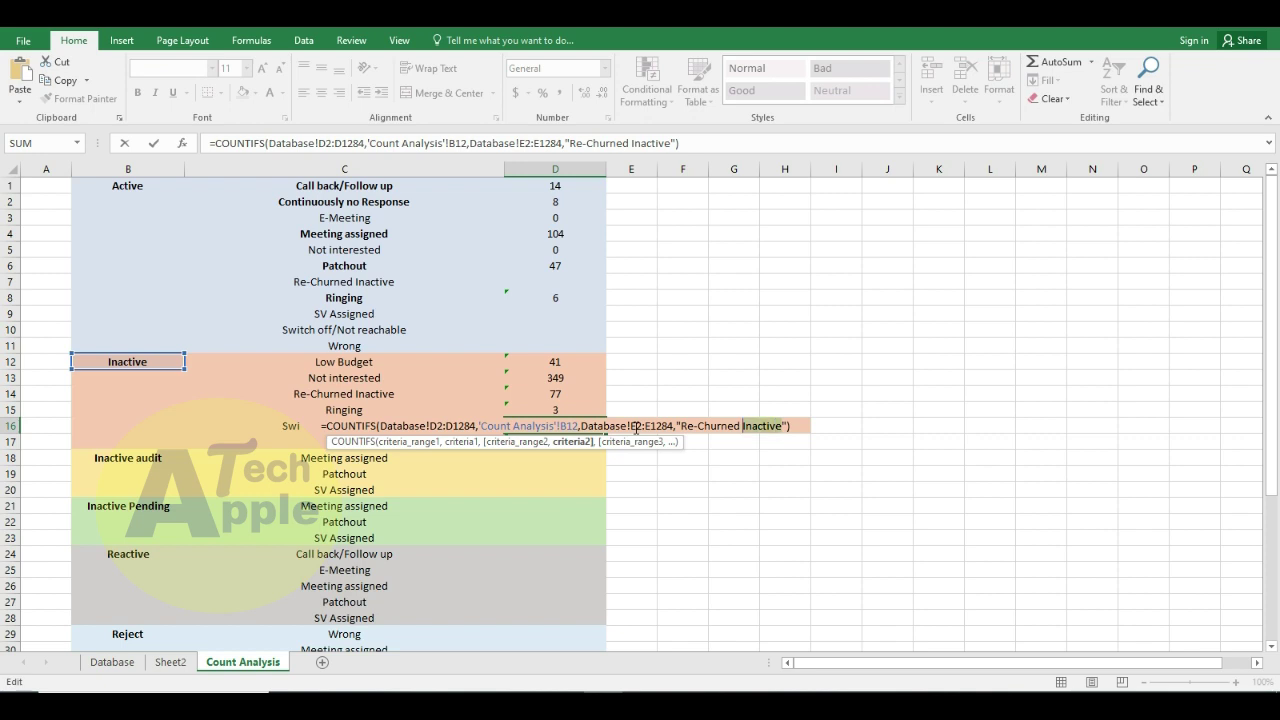
{"action": "key", "text": "ctrl+shift+Left"}
{"action": "key", "text": "ctrl+shift+Left"}
{"action": "key", "text": "ctrl+v"}
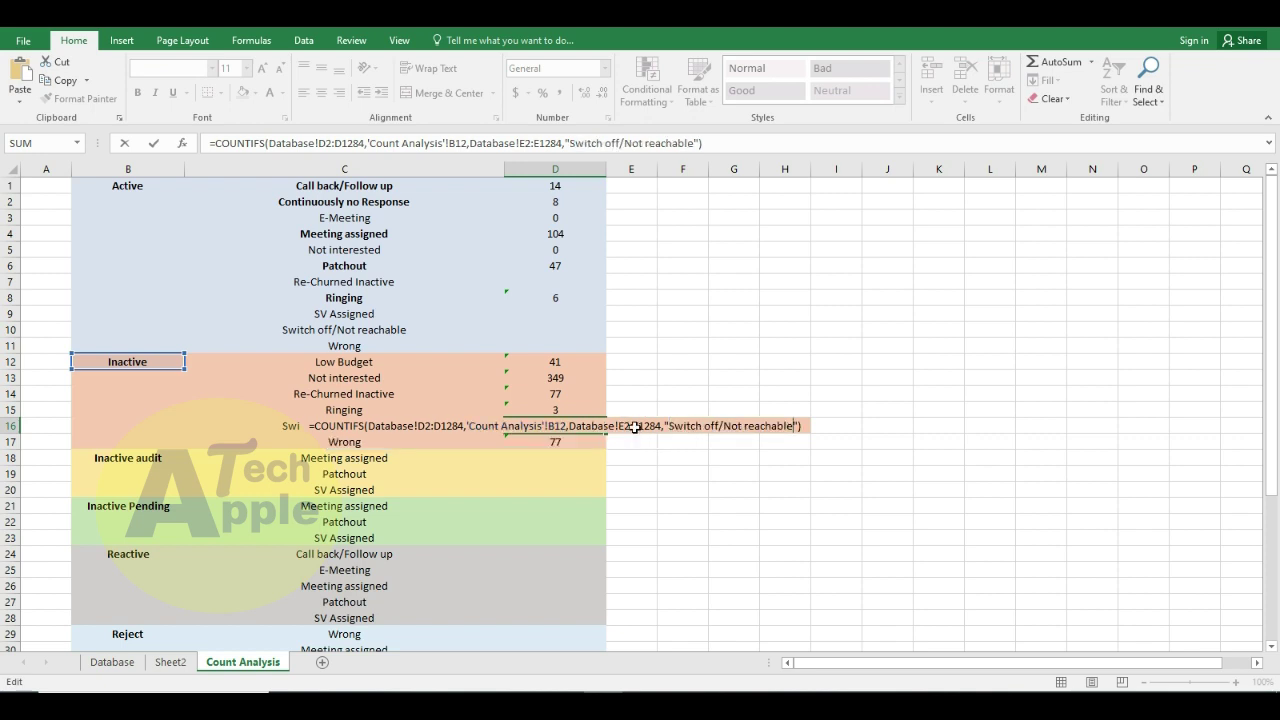
{"action": "key", "text": "Return"}
Step: Change D17's criterion to Wrong, giving a count of 120
{"action": "key", "text": "Up"}
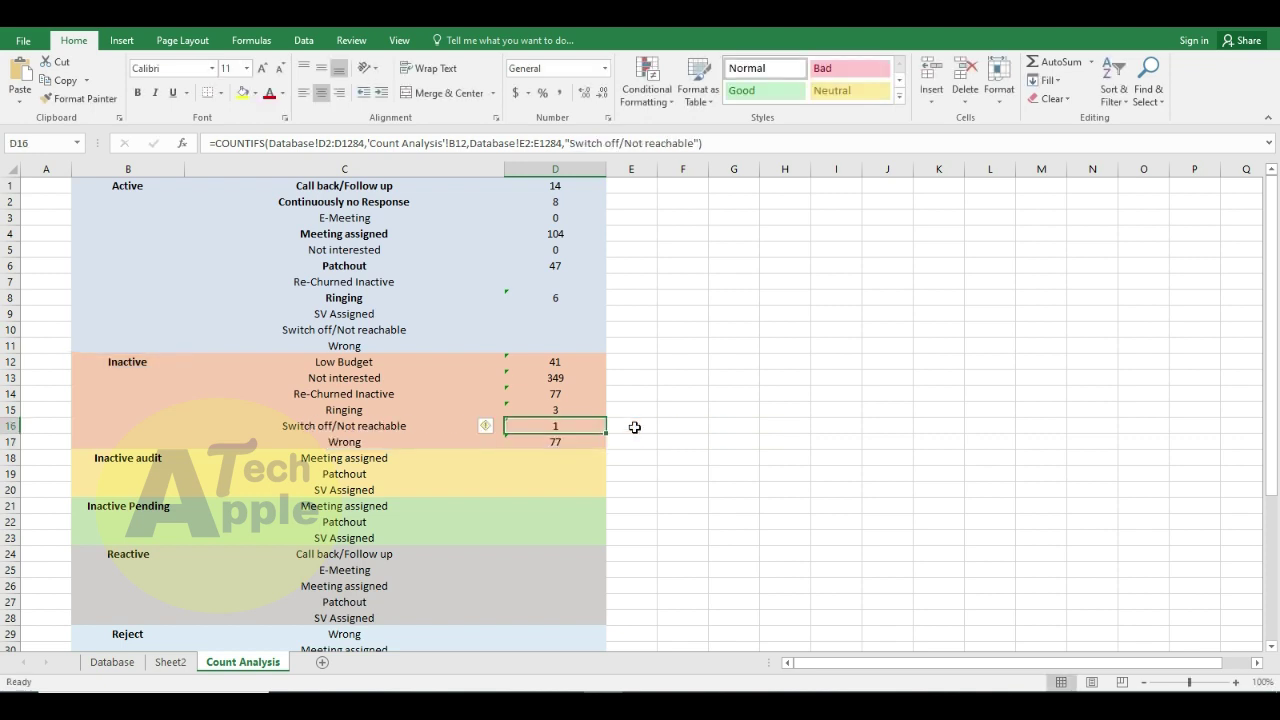
{"action": "key", "text": "Down"}
{"action": "key", "text": "F2"}
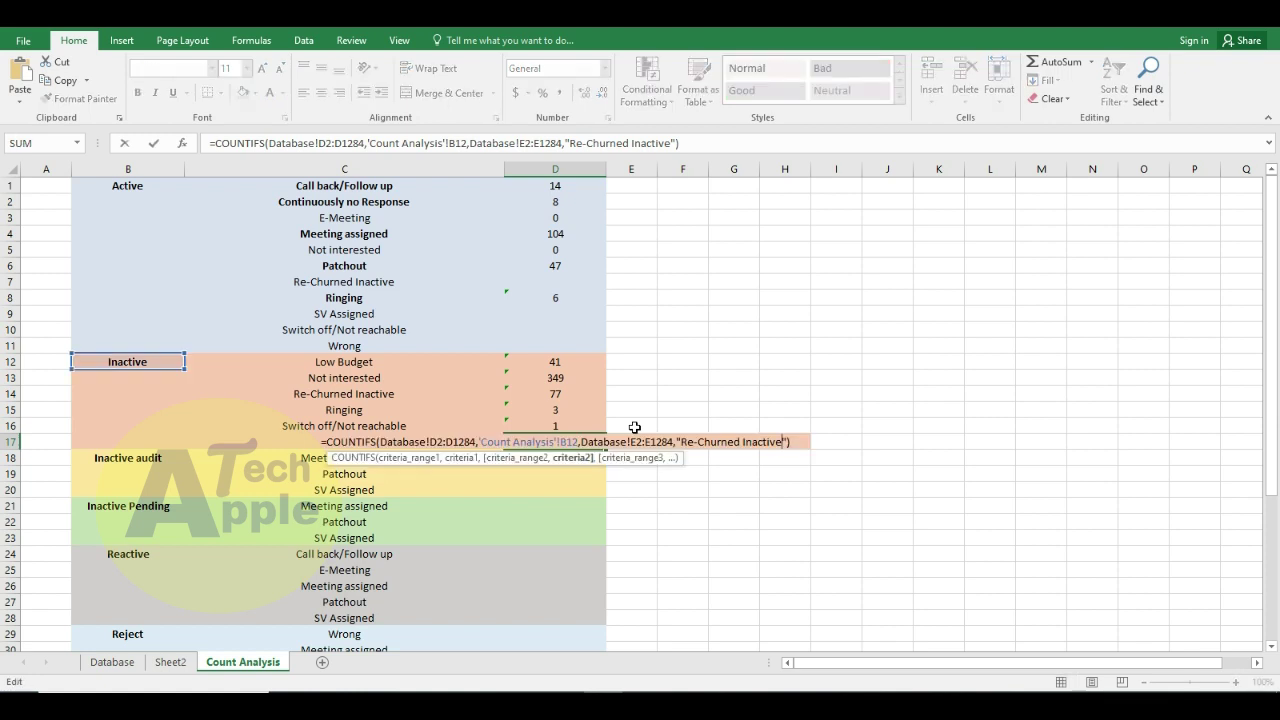
{"action": "key", "text": "Right"}
{"action": "key", "text": "ctrl+shift+Left"}
{"action": "key", "text": "ctrl+shift+Left"}
{"action": "key", "text": "ctrl+shift+Left"}
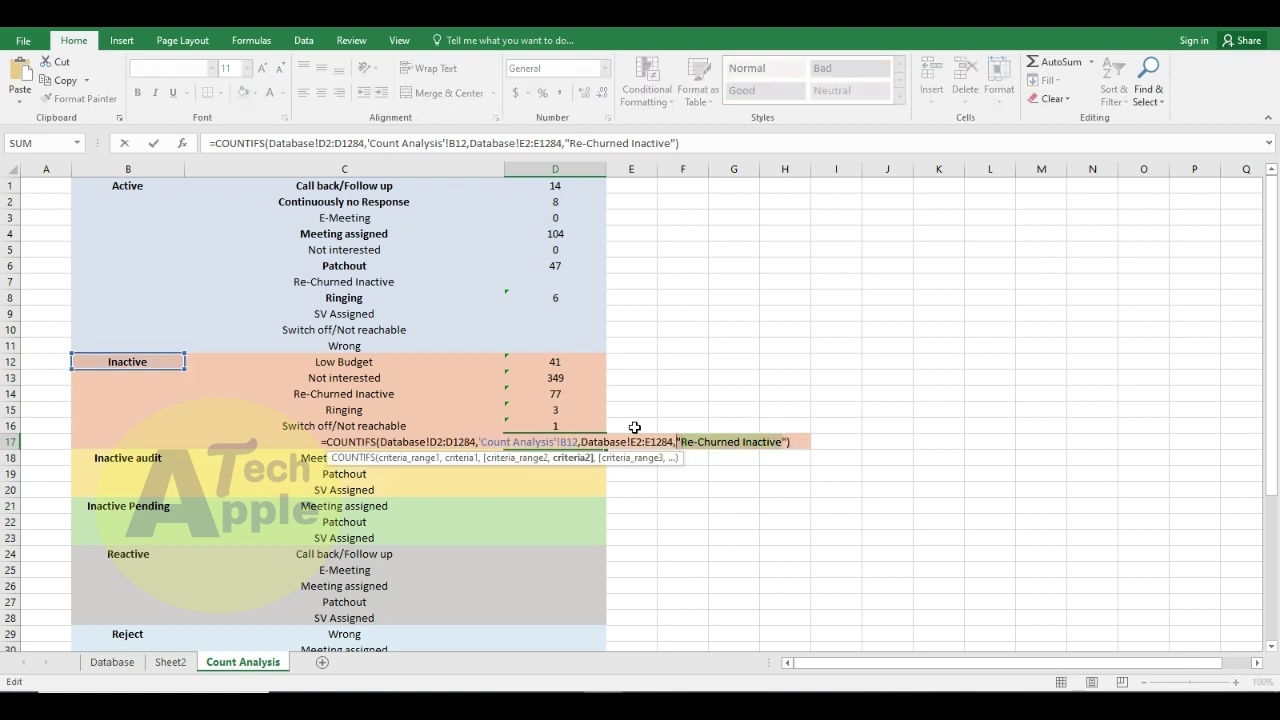
{"action": "type", "text": "Wrong"}
{"action": "key", "text": "Return"}
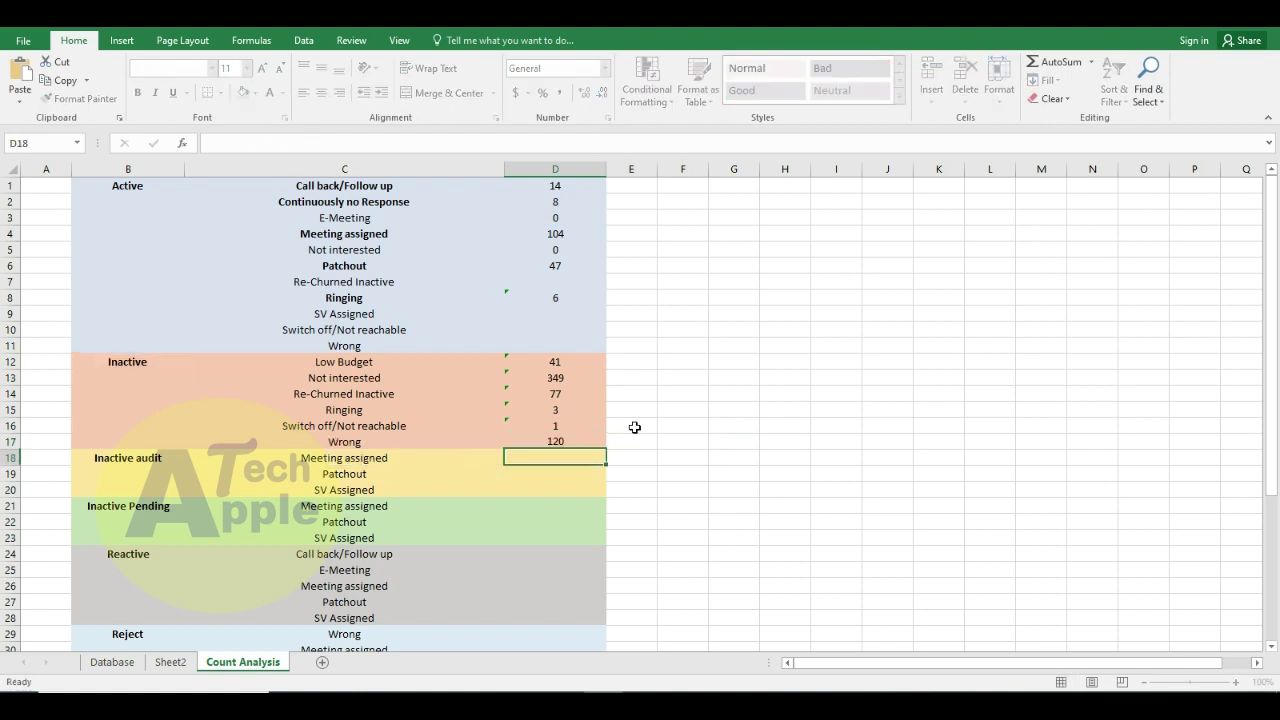
Step: Check the D17 result and select the empty count cells below it
{"action": "key", "text": "Up"}
{"action": "key", "text": "Left"}
{"action": "key", "text": "Right"}
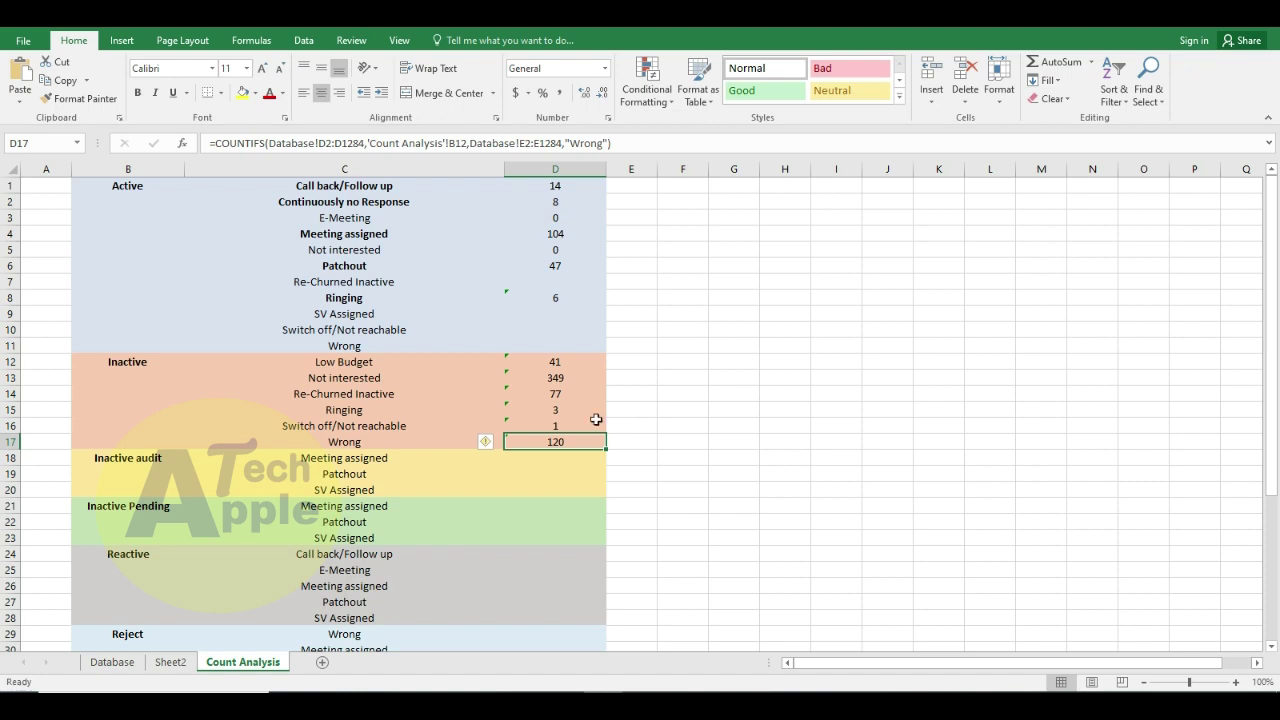
{"action": "scroll", "coordinate": [539, 475], "scroll_direction": "down", "scroll_amount": 2}
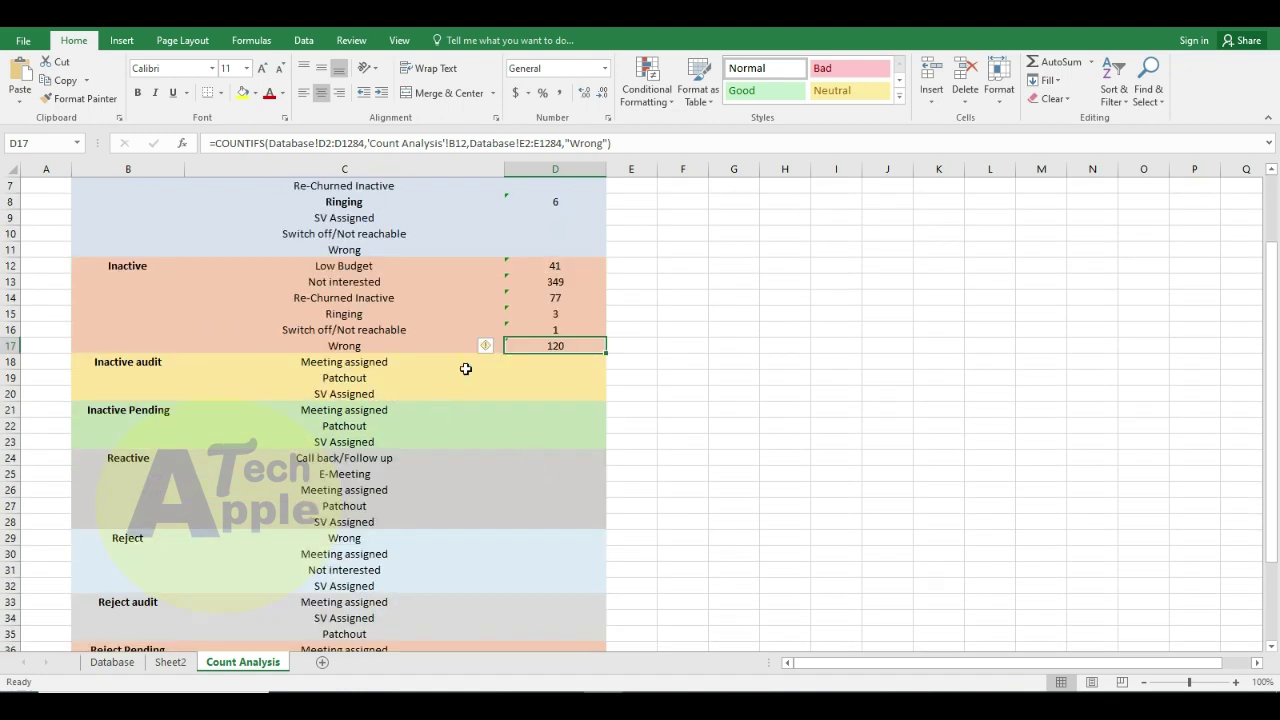
{"action": "left_click_drag", "start_coordinate": [579, 365], "coordinate": [562, 634]}
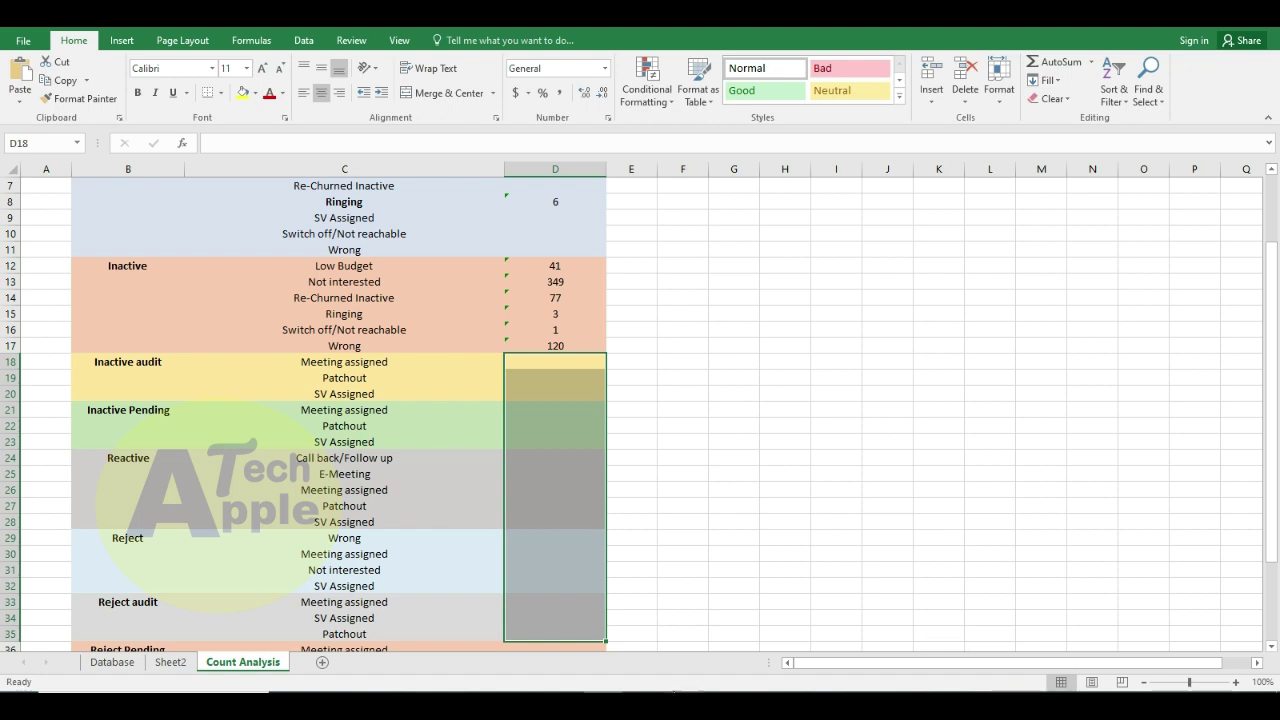
Step: Copy D17's COUNTIFS formula into D18 and change its B12 reference to B18
{"action": "left_click", "coordinate": [554, 363]}
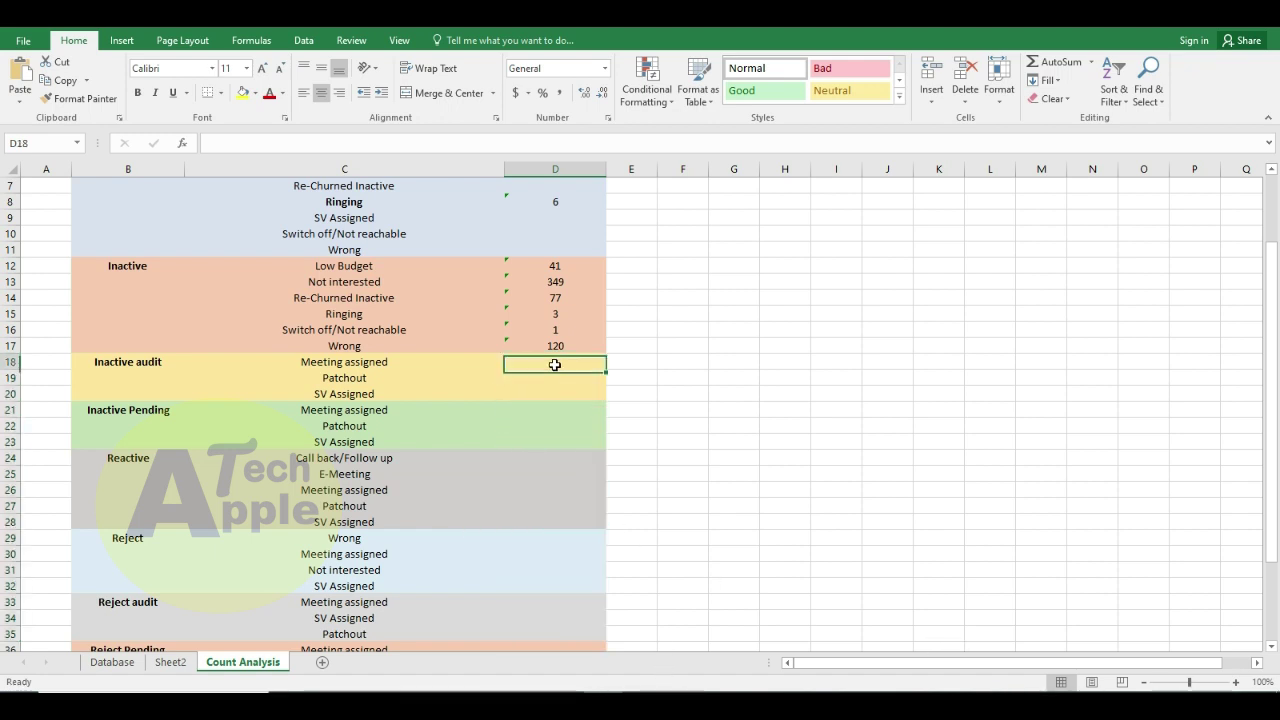
{"action": "key", "text": "Up"}
{"action": "key", "text": "F2"}
{"action": "key", "text": "shift+Home"}
{"action": "key", "text": "ctrl+c"}
{"action": "key", "text": "Return"}
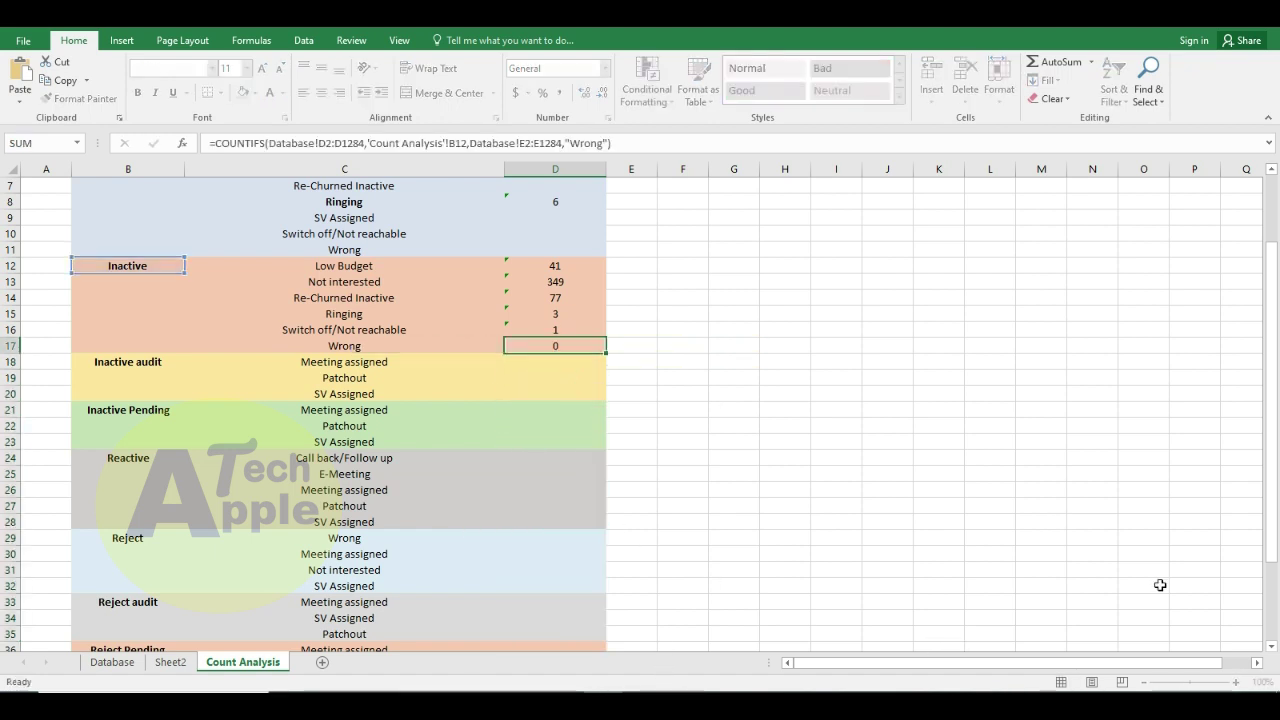
{"action": "key", "text": "F2"}
{"action": "key", "text": "ctrl+v"}
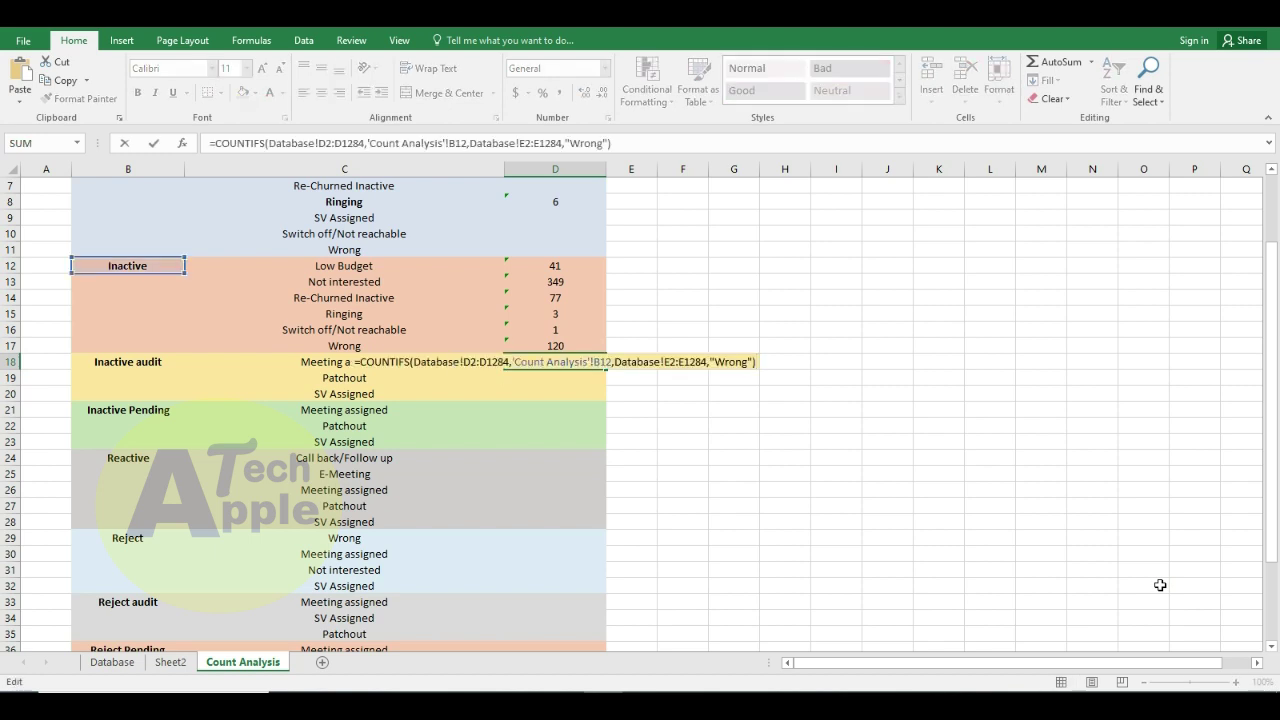
{"action": "key", "text": "Left"}
{"action": "key", "text": "Left"}
{"action": "key", "text": "Left"}
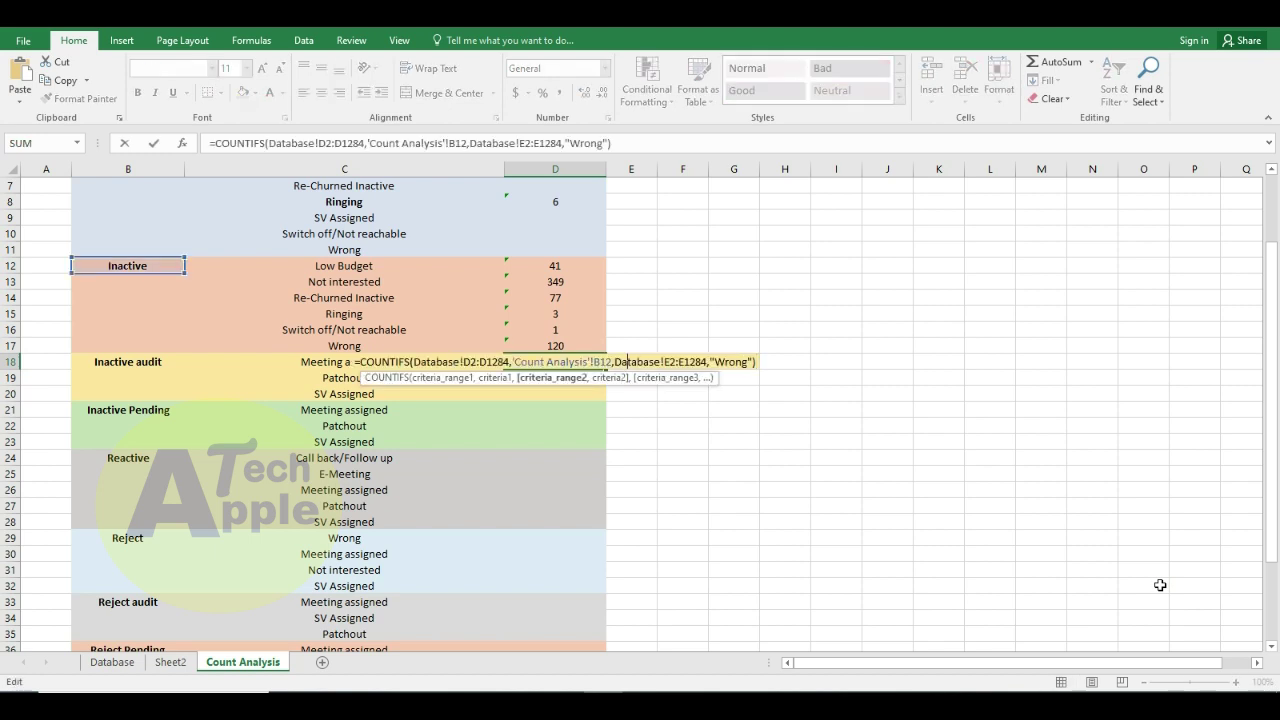
{"action": "key", "text": "Left"}
{"action": "key", "text": "Left"}
{"action": "key", "text": "Left"}
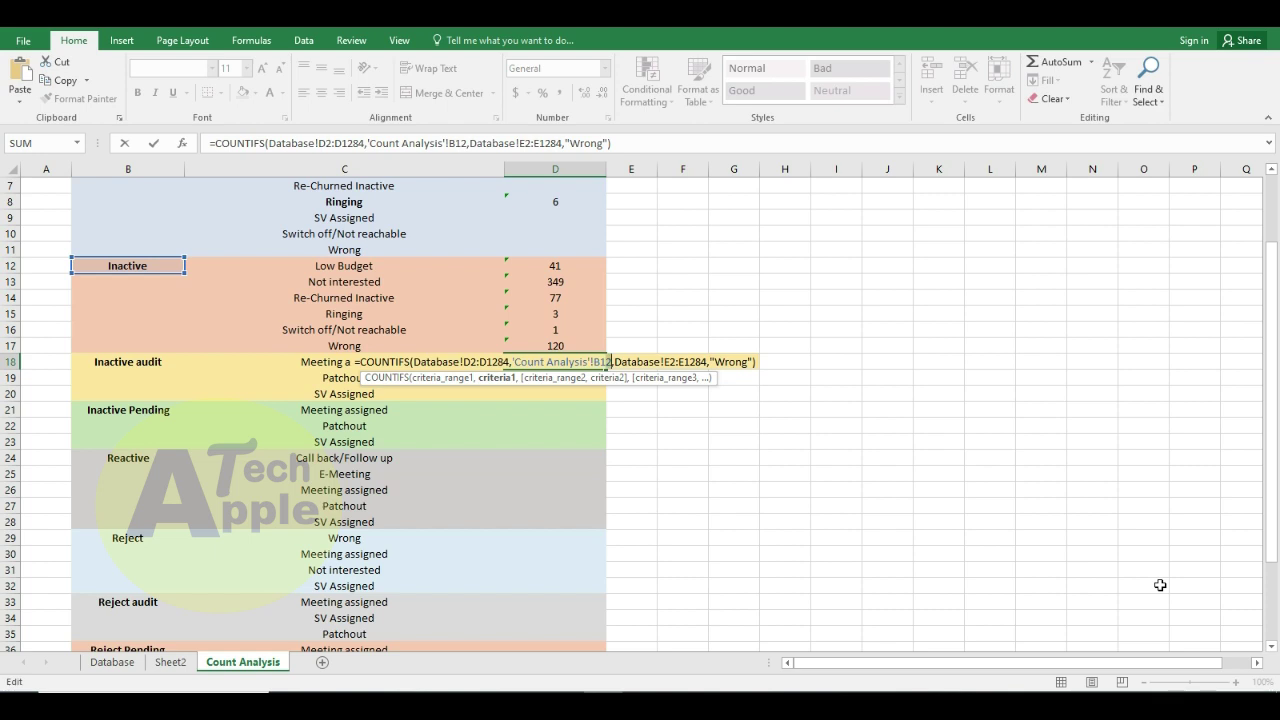
{"action": "key", "text": "BackSpace"}
{"action": "type", "text": "8"}
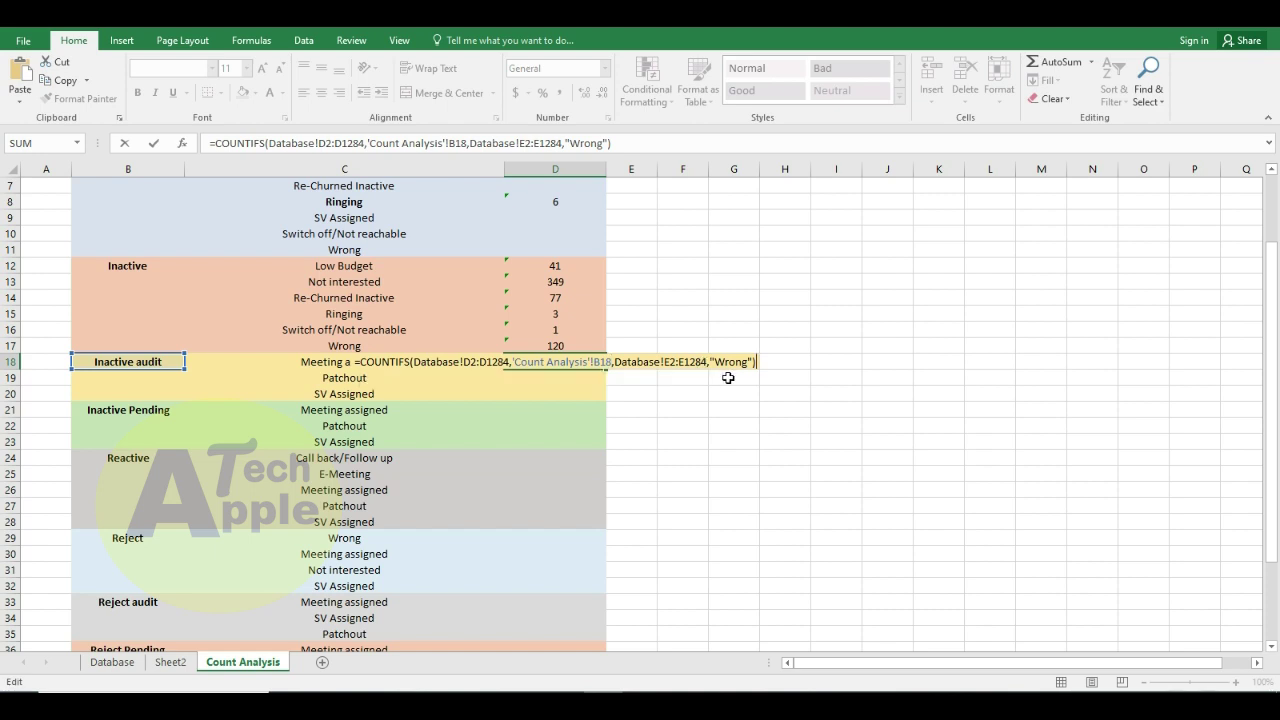
{"action": "key", "text": "Return"}
Step: Set D18's status criterion to Meeting assigned
{"action": "key", "text": "Left"}
{"action": "key", "text": "Up"}
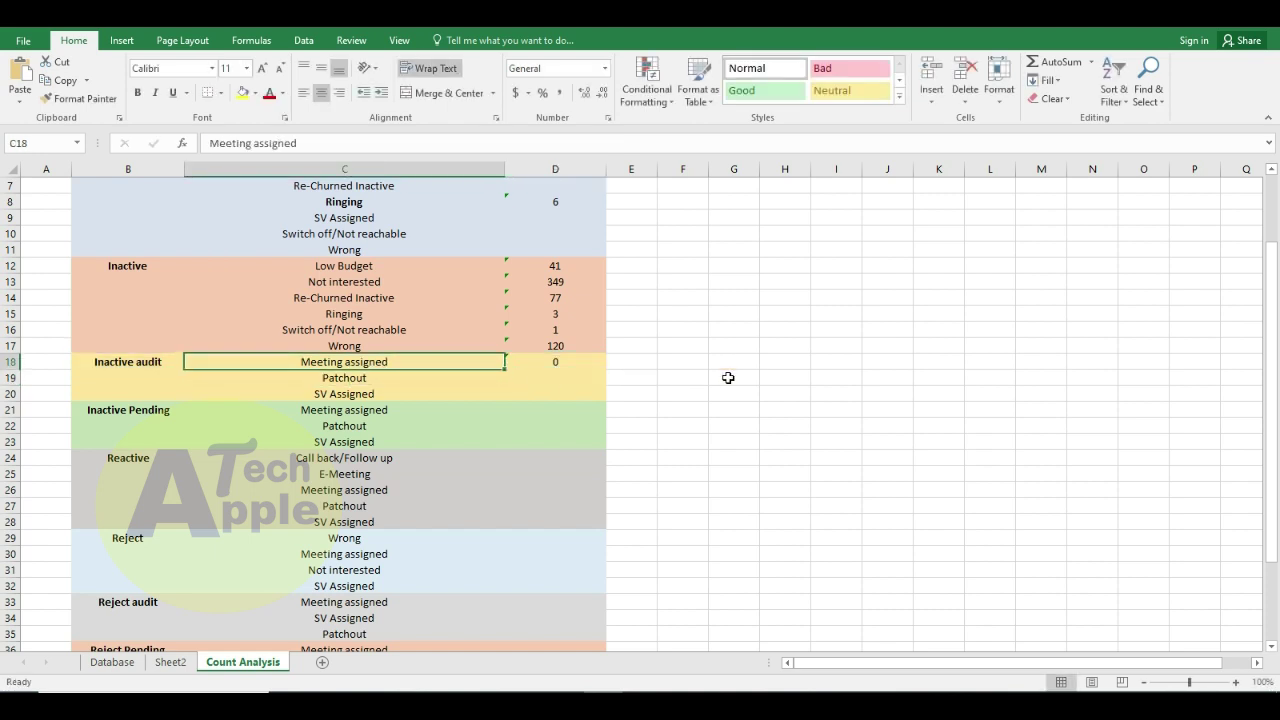
{"action": "key", "text": "Right"}
{"action": "key", "text": "F2"}
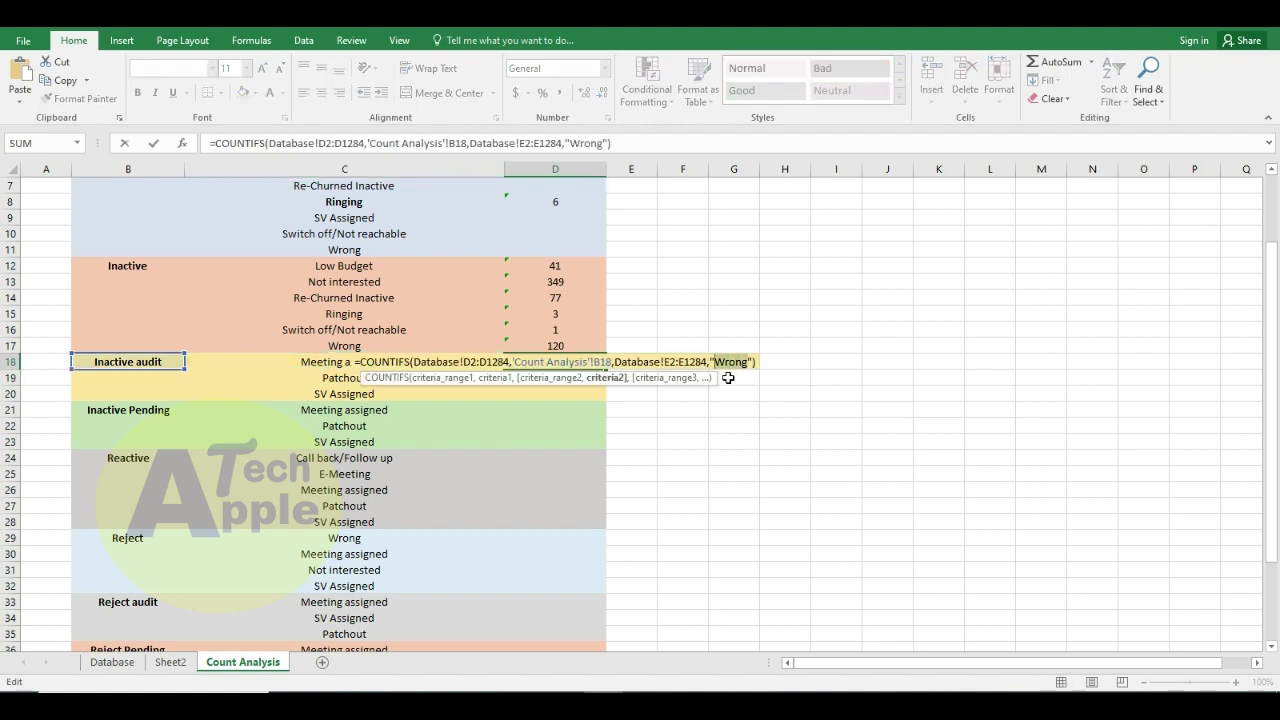
{"action": "type", "text": "Meeting assigned"}
{"action": "key", "text": "ctrl+Return"}
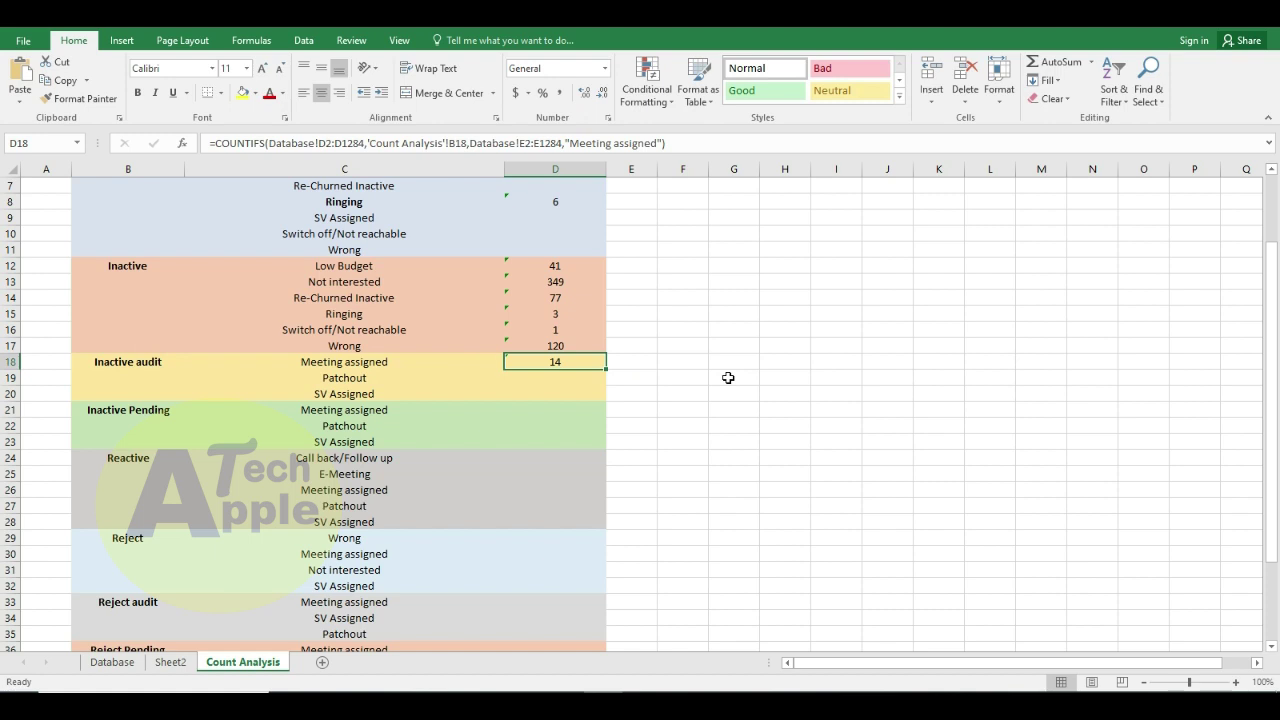
Step: Fill D18's COUNTIFS formula down into D19 and D20
{"action": "key", "text": "Down"}
{"action": "key", "text": "Up"}
{"action": "key", "text": "F2"}
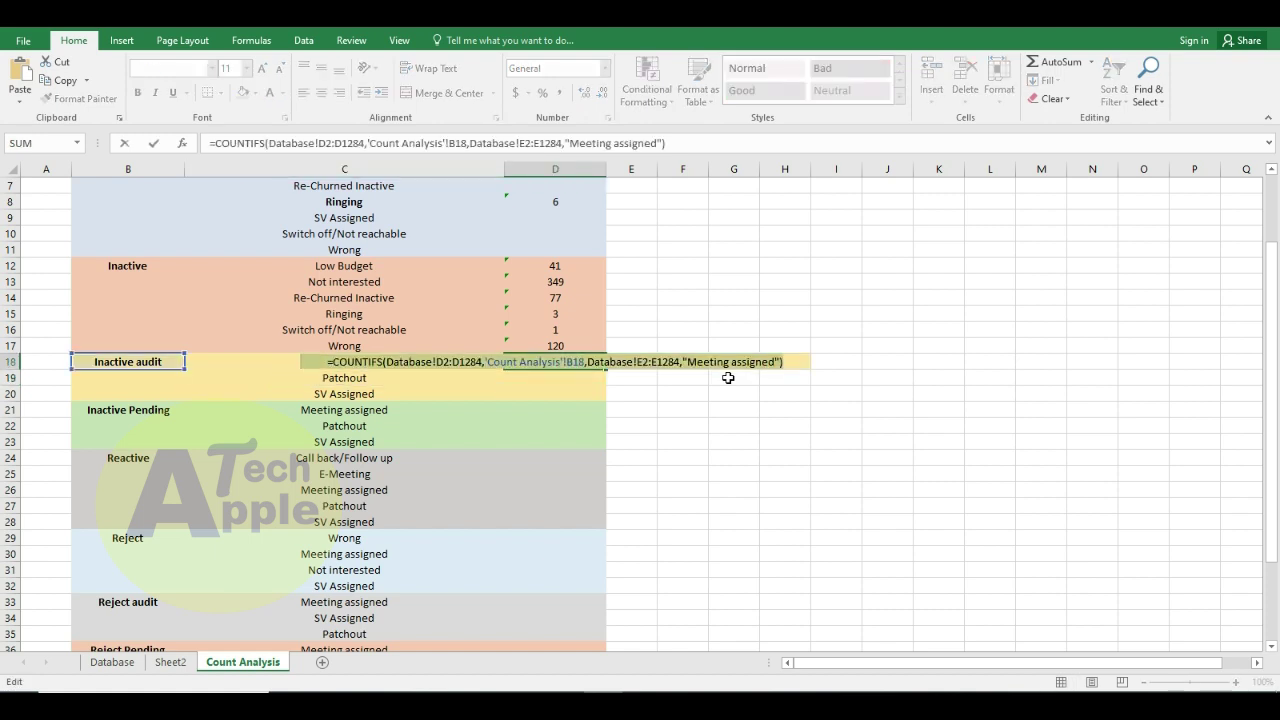
{"action": "key", "text": "Return"}
{"action": "key", "text": "ctrl+d"}
{"action": "key", "text": "Down"}
{"action": "key", "text": "F2"}
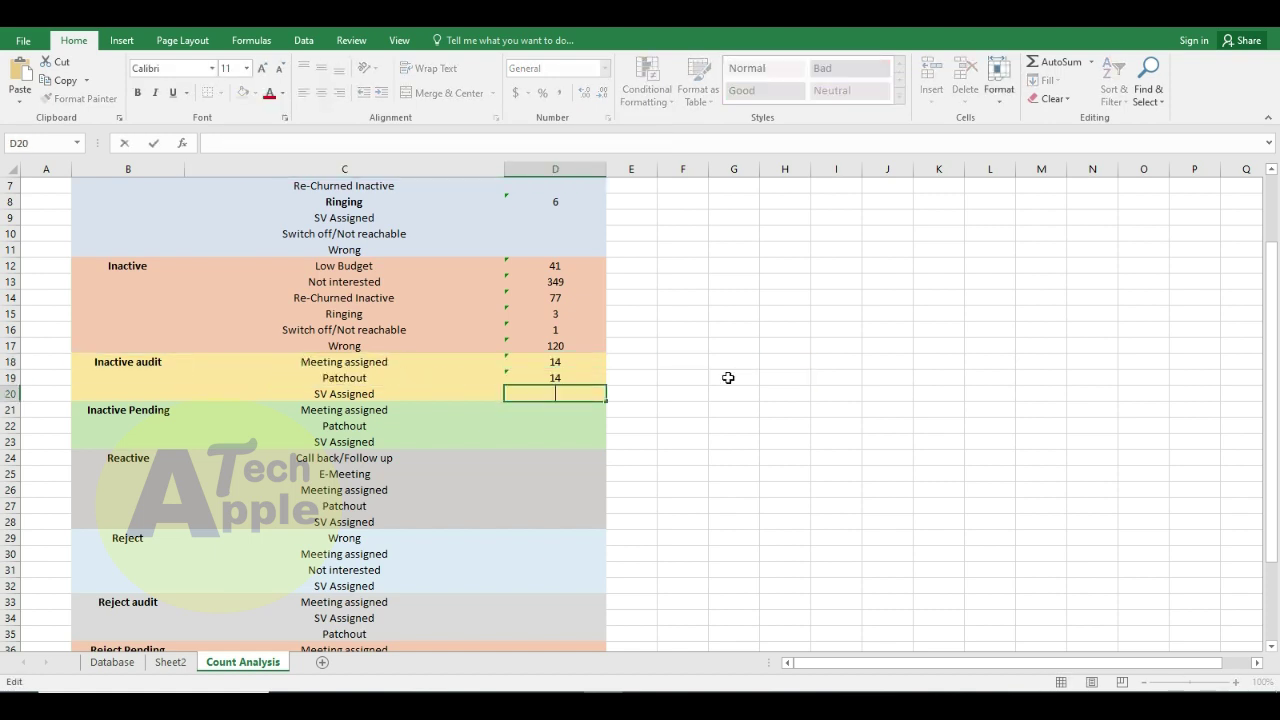
{"action": "key", "text": "Escape"}
{"action": "key", "text": "ctrl+d"}
{"action": "key", "text": "Left"}
{"action": "key", "text": "Up"}
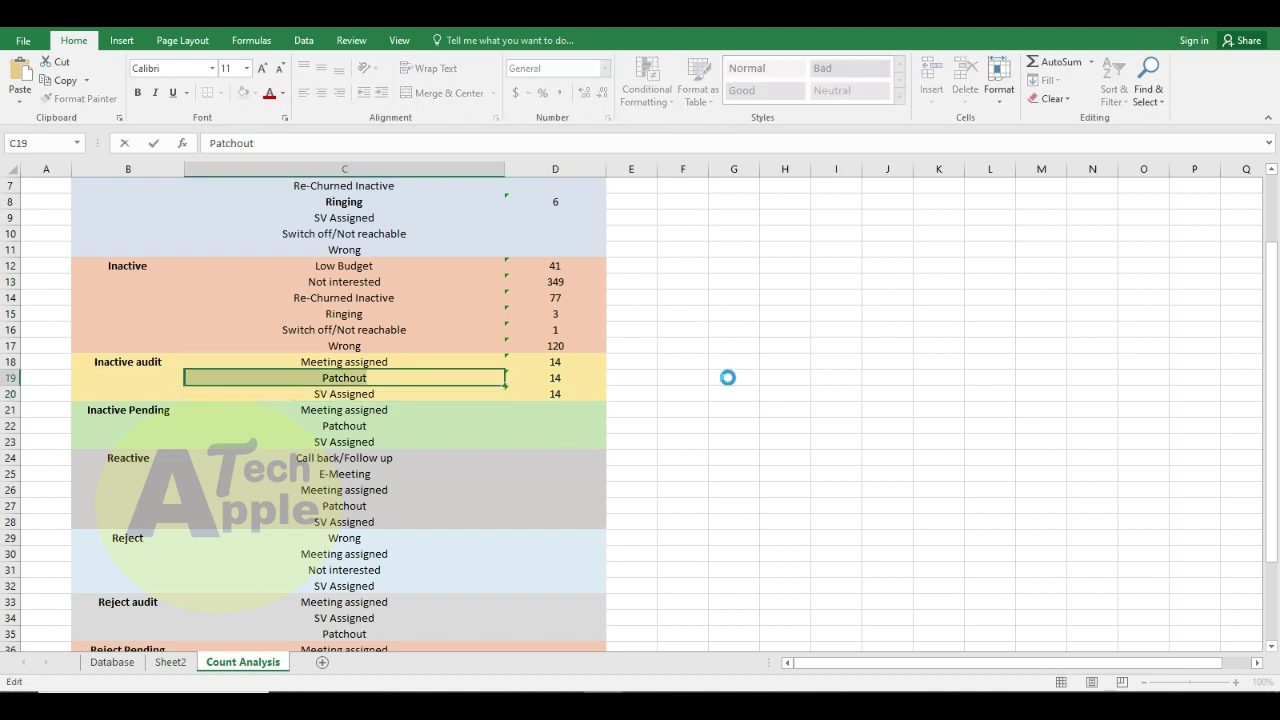
{"action": "key", "text": "Down"}
{"action": "key", "text": "Right"}
{"action": "key", "text": "Up"}
{"action": "key", "text": "Up"}
{"action": "key", "text": "F2"}
{"action": "key", "text": "Escape"}
{"action": "key", "text": "Down"}
Step: Change D19's criterion to Patchout (12) and D20's to SV Assigned (29)
{"action": "key", "text": "F2"}
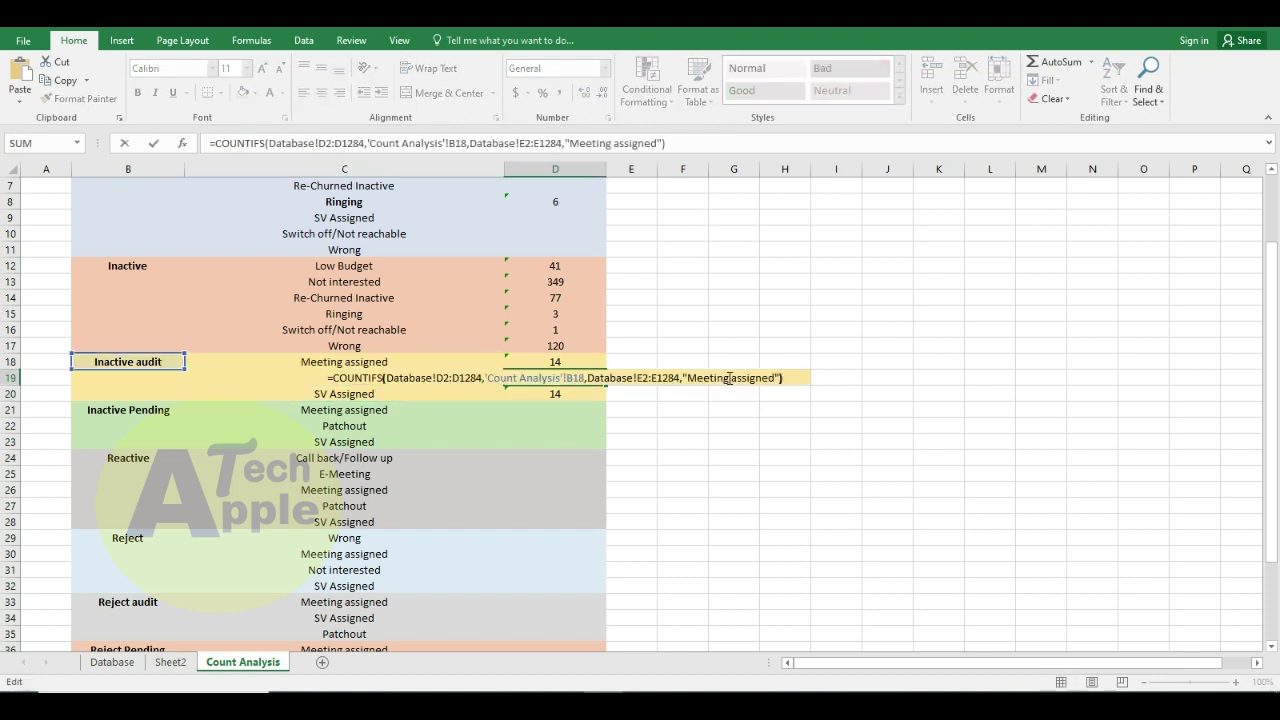
{"action": "key", "text": "Left"}
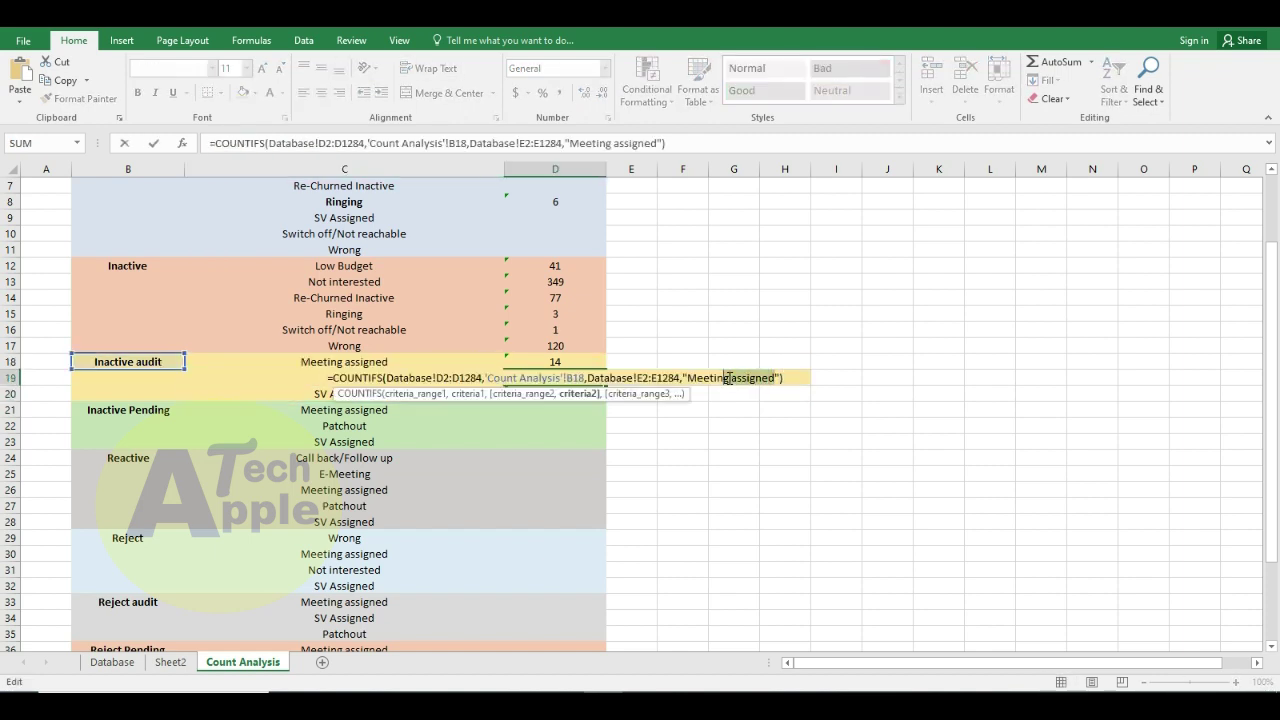
{"action": "type", "text": "Patchout"}
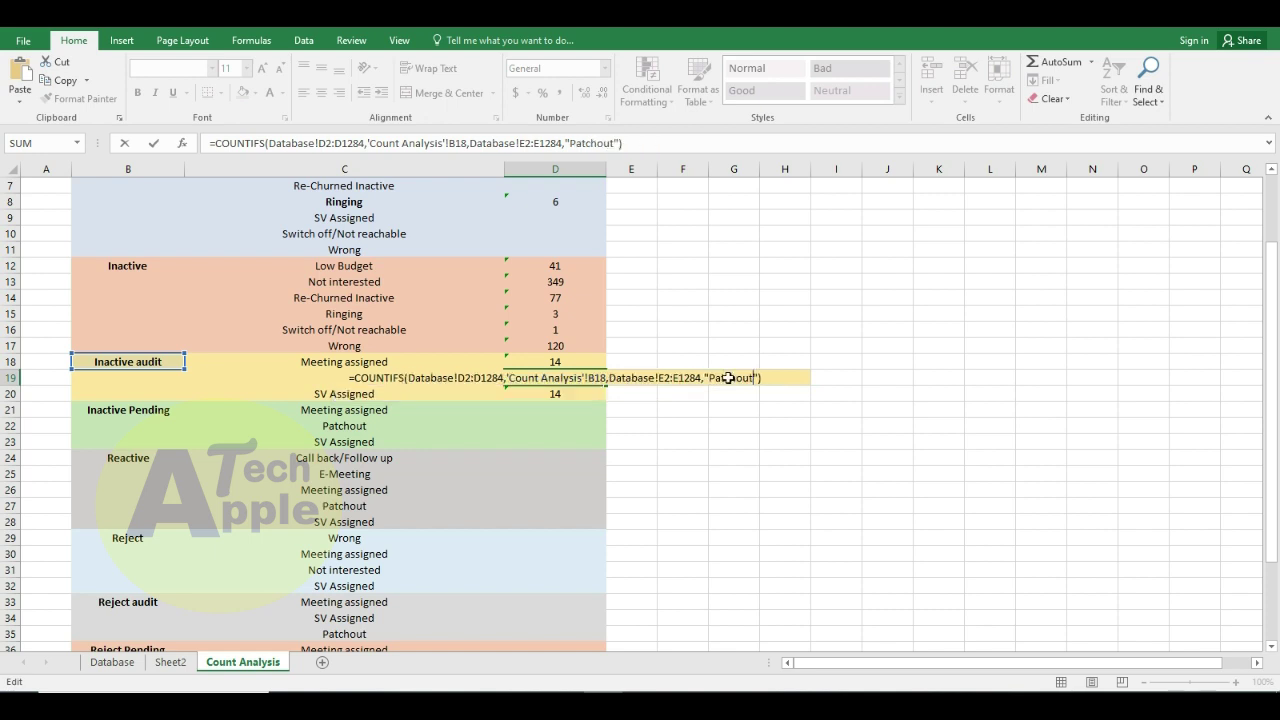
{"action": "key", "text": "Return"}
{"action": "key", "text": "Left"}
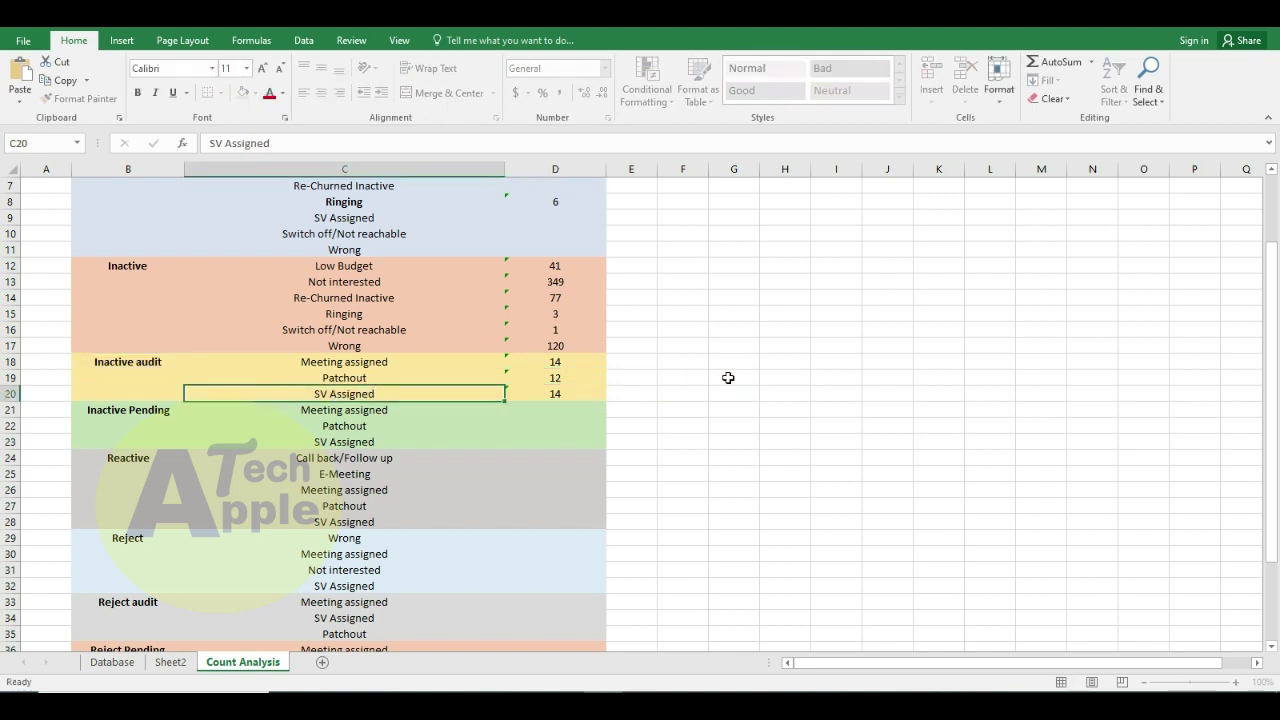
{"action": "key", "text": "Right"}
{"action": "key", "text": "F2"}
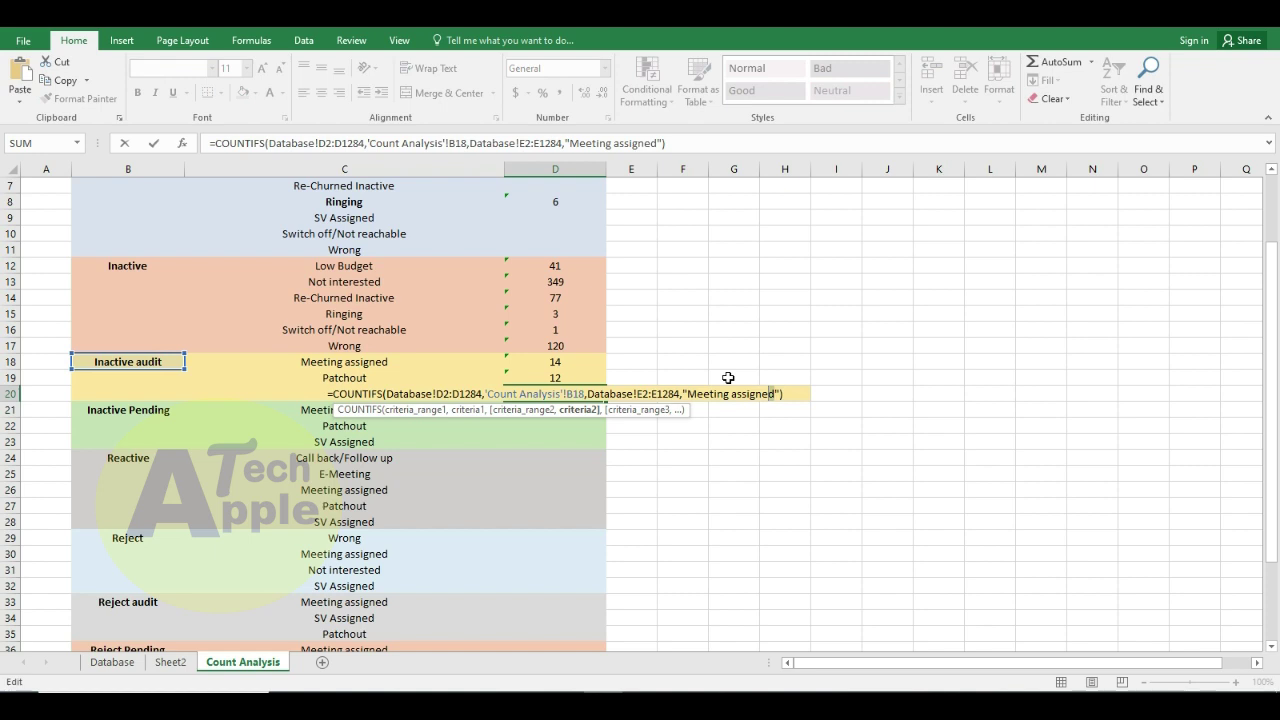
{"action": "key", "text": "shift+Left"}
{"action": "key", "text": "shift+Left"}
{"action": "key", "text": "shift+Left"}
{"action": "type", "text": "SV Assigned"}
{"action": "key", "text": "ctrl+Return"}
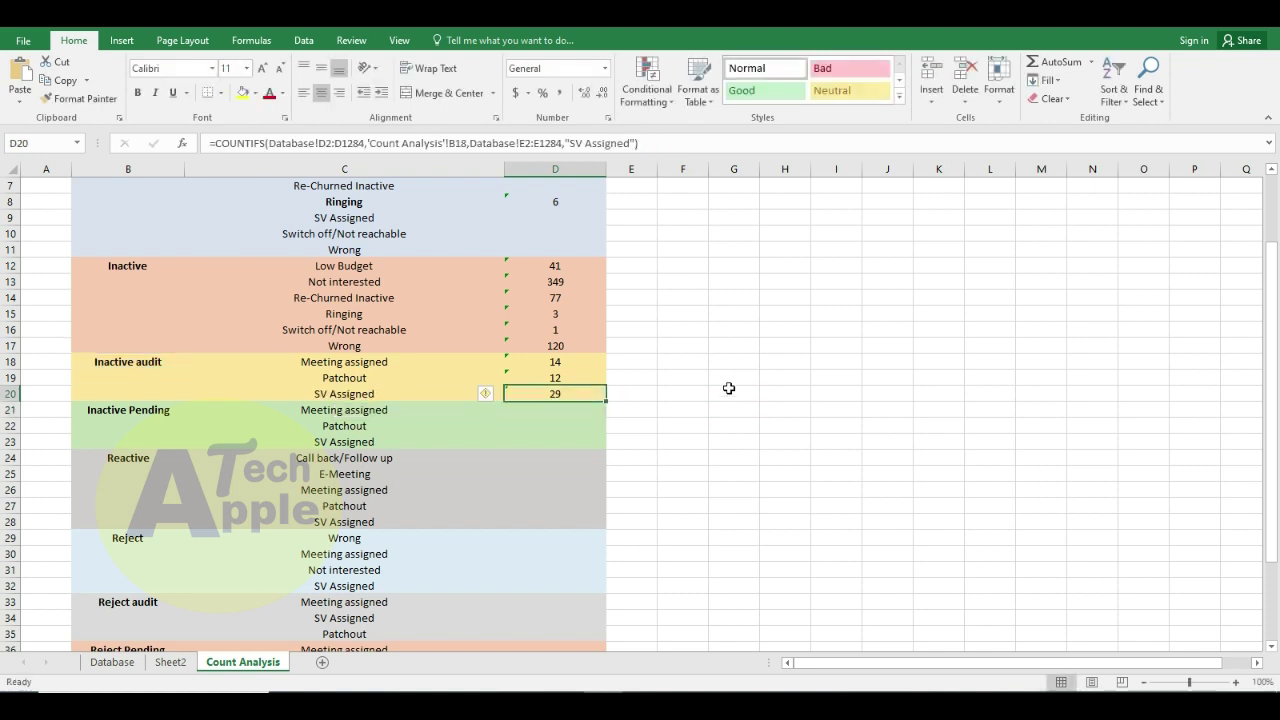
{"action": "scroll", "coordinate": [495, 353], "scroll_direction": "up", "scroll_amount": 3}
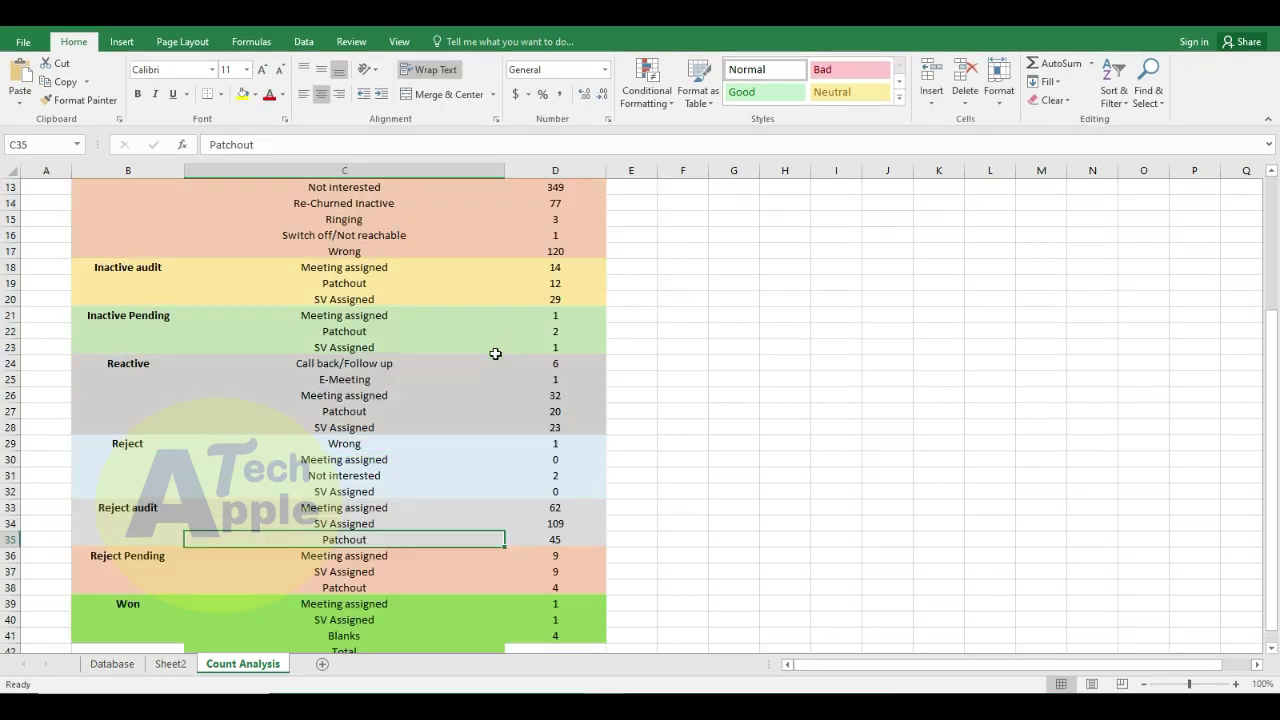
{"action": "left_click", "coordinate": [556, 346]}
{"action": "key", "text": "Up"}
{"action": "key", "text": "Up"}
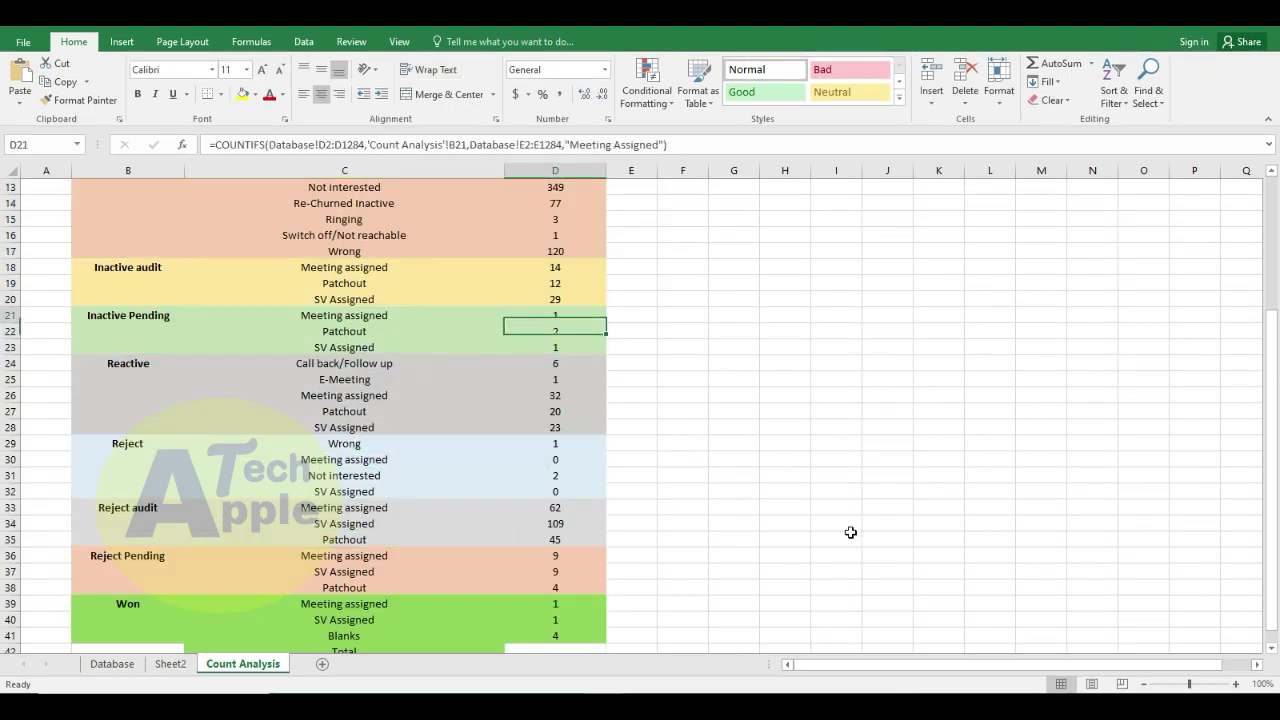
{"action": "key", "text": "Down"}
{"action": "key", "text": "Down"}
{"action": "key", "text": "Down"}
{"action": "key", "text": "Down"}
{"action": "key", "text": "Down"}
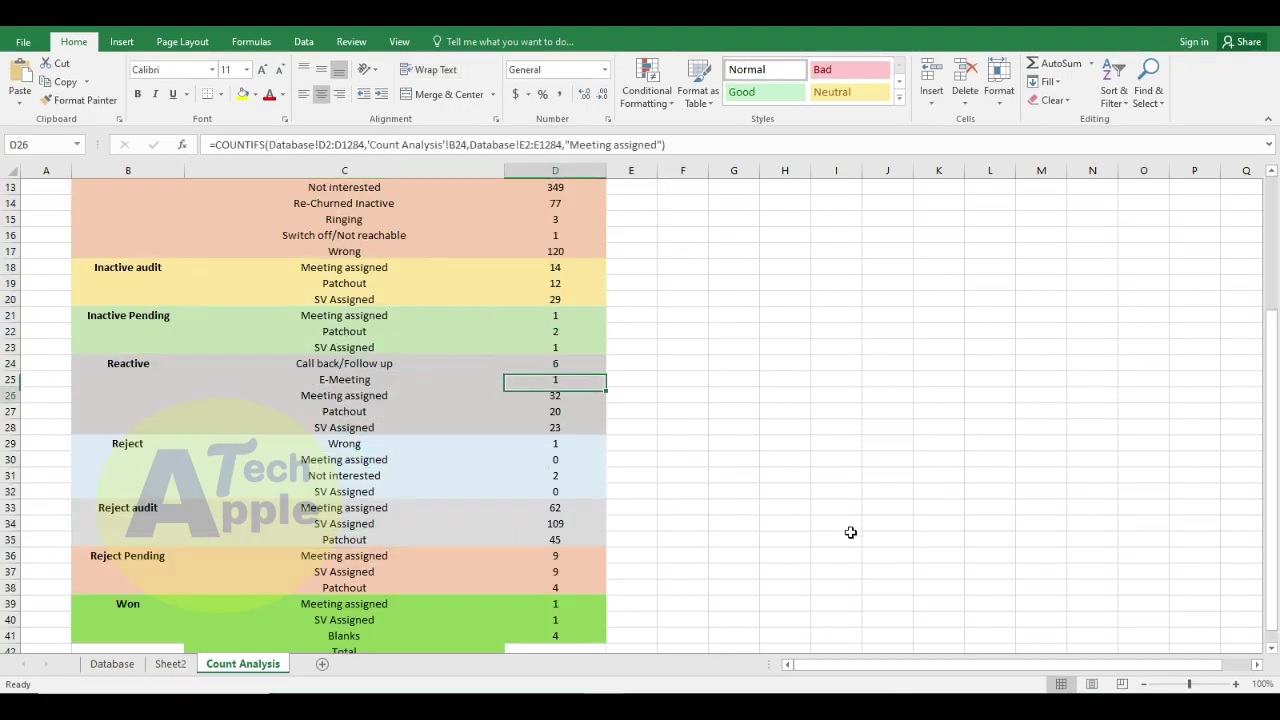
{"action": "key", "text": "Down"}
{"action": "key", "text": "Down"}
{"action": "key", "text": "Down"}
{"action": "key", "text": "Down"}
{"action": "key", "text": "Down"}
{"action": "key", "text": "Down"}
{"action": "key", "text": "Down"}
{"action": "key", "text": "Down"}
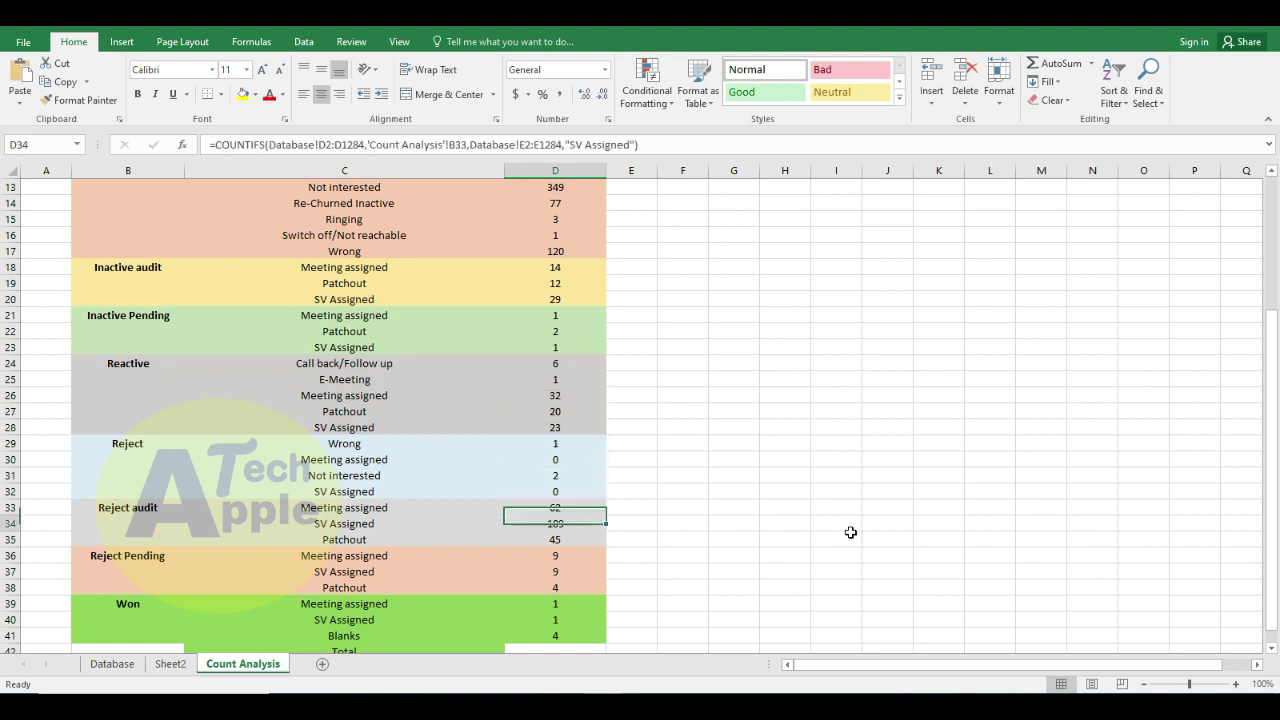
{"action": "key", "text": "Down"}
{"action": "key", "text": "Down"}
{"action": "key", "text": "Down"}
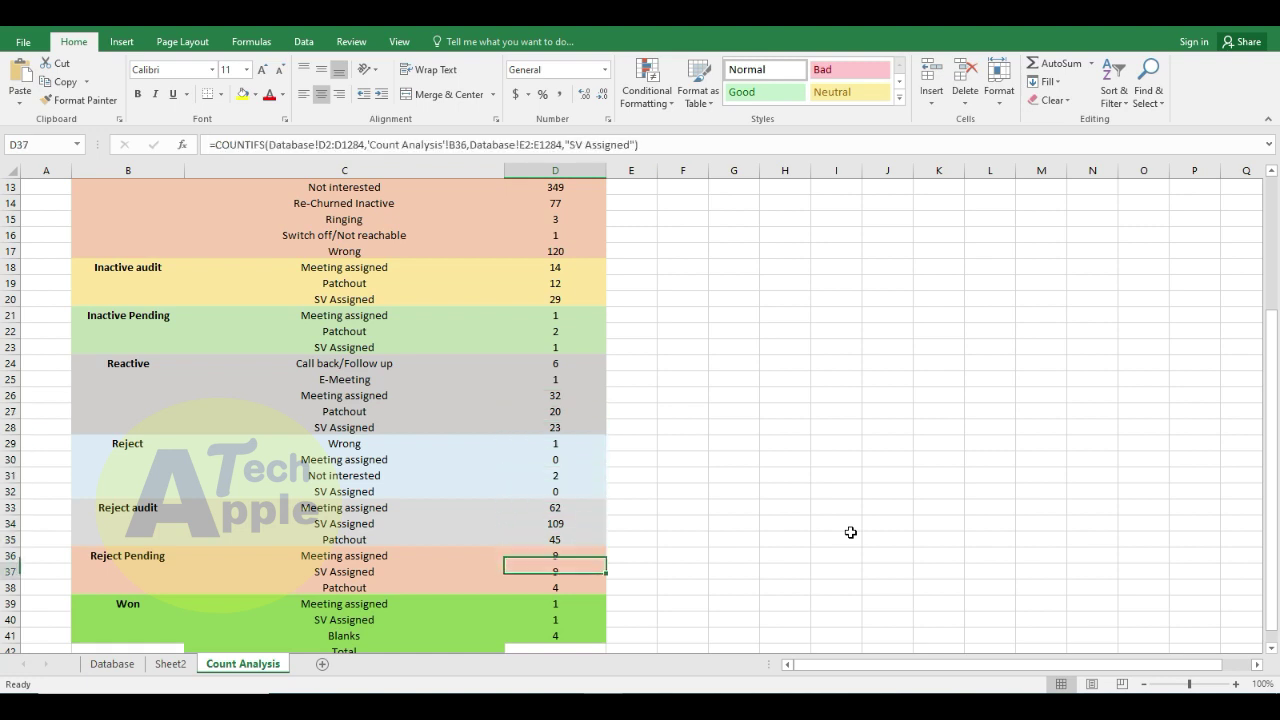
{"action": "key", "text": "Down"}
{"action": "key", "text": "Down"}
{"action": "scroll", "coordinate": [481, 417], "scroll_direction": "down", "scroll_amount": 3}
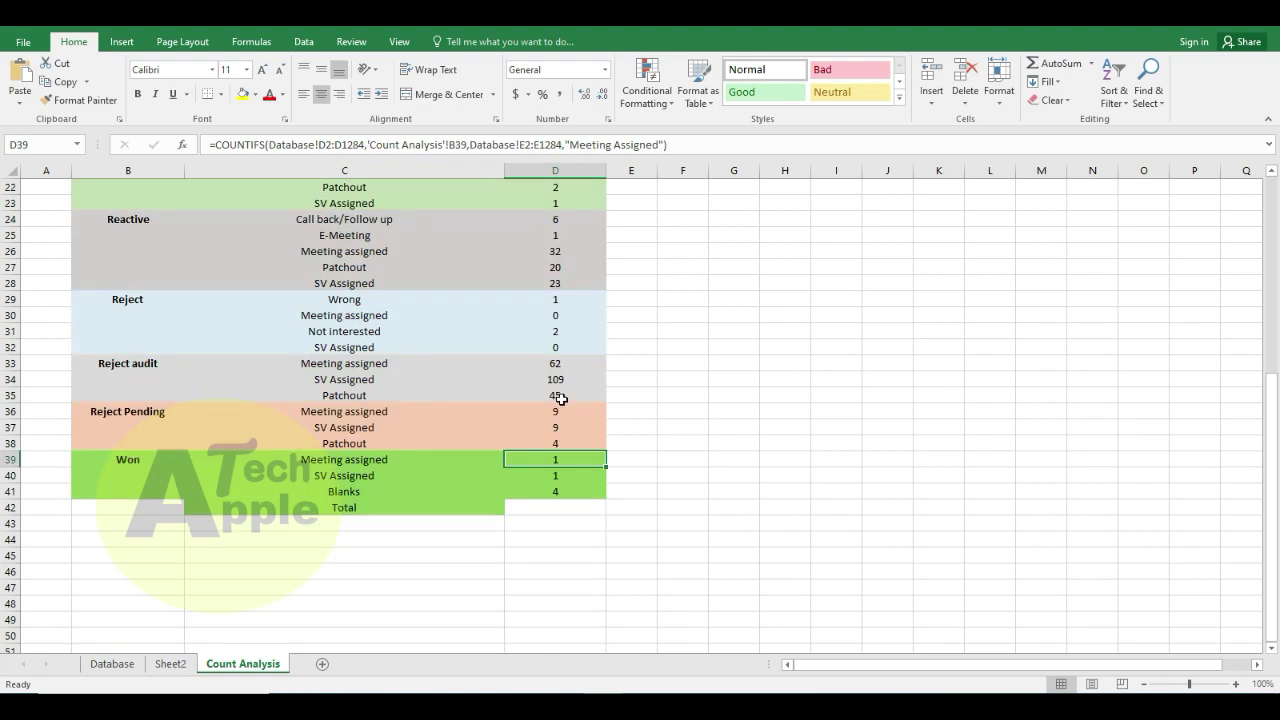
{"action": "left_click", "coordinate": [554, 376]}
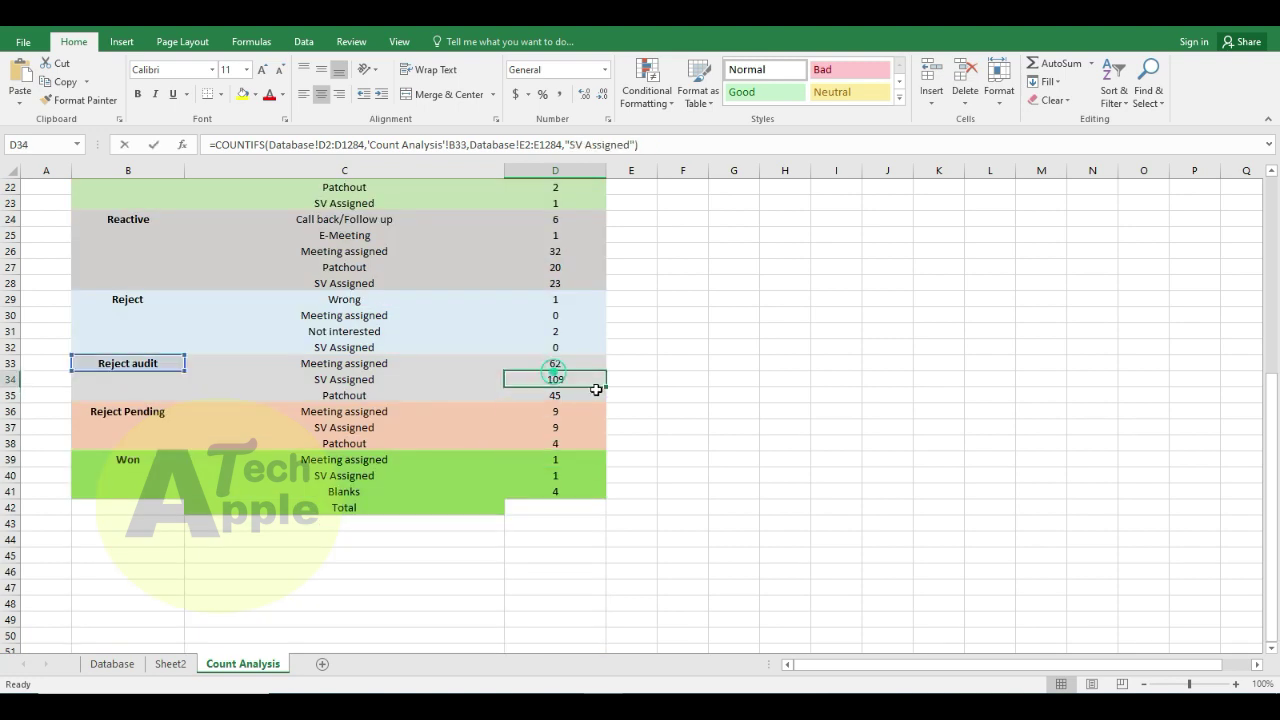
{"action": "double_click", "coordinate": [553, 363]}
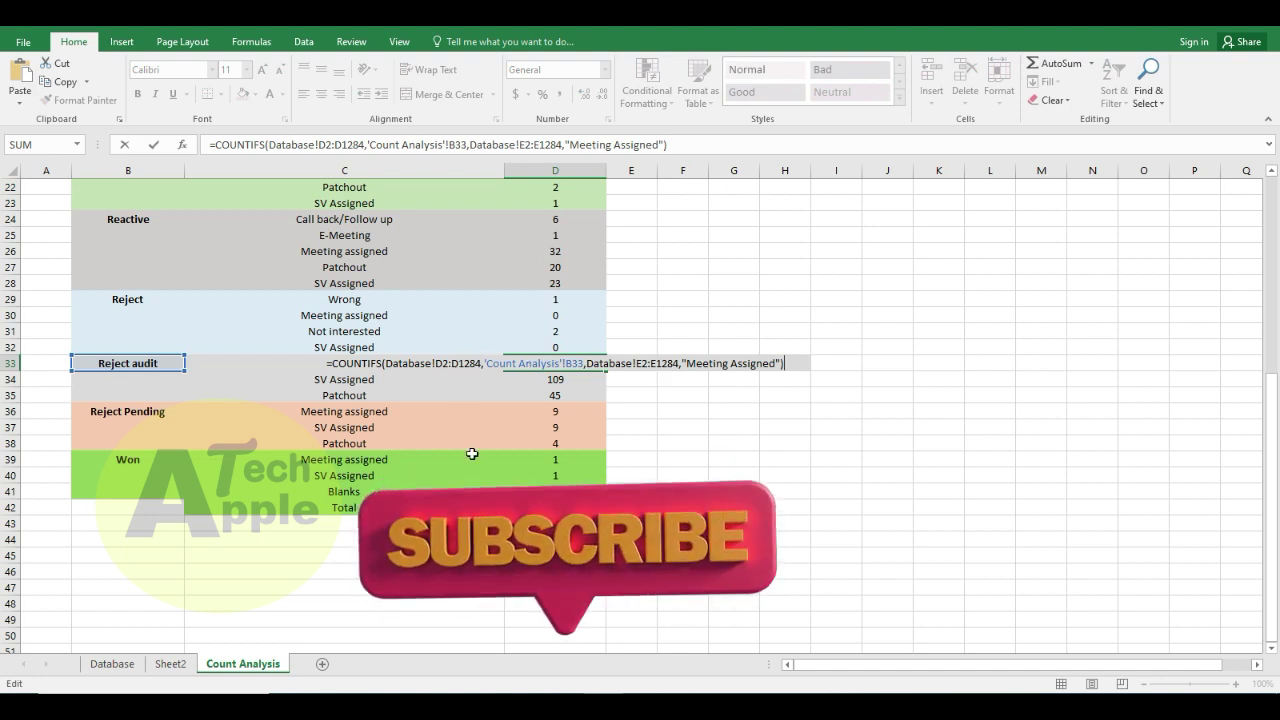
{"action": "key", "text": "Escape"}
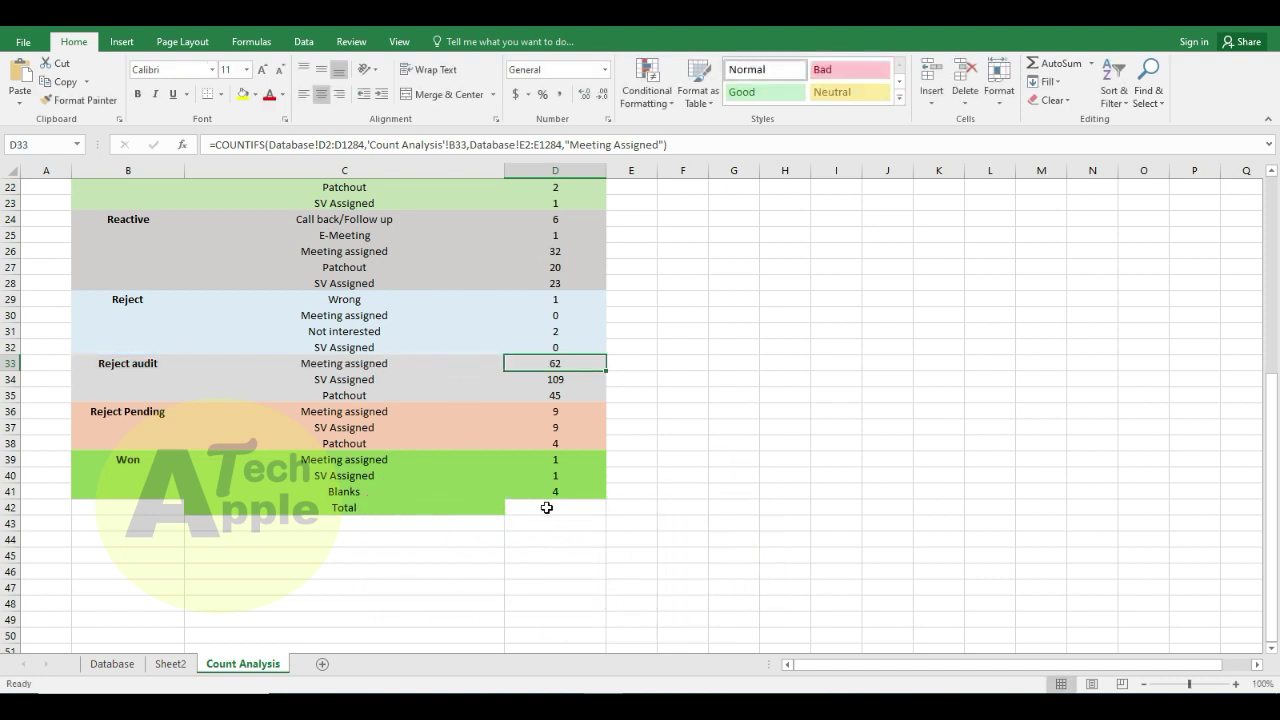
Step: Enter =SUM(D1:D41) in D42 so the counts total 1284
{"action": "left_click", "coordinate": [545, 509]}
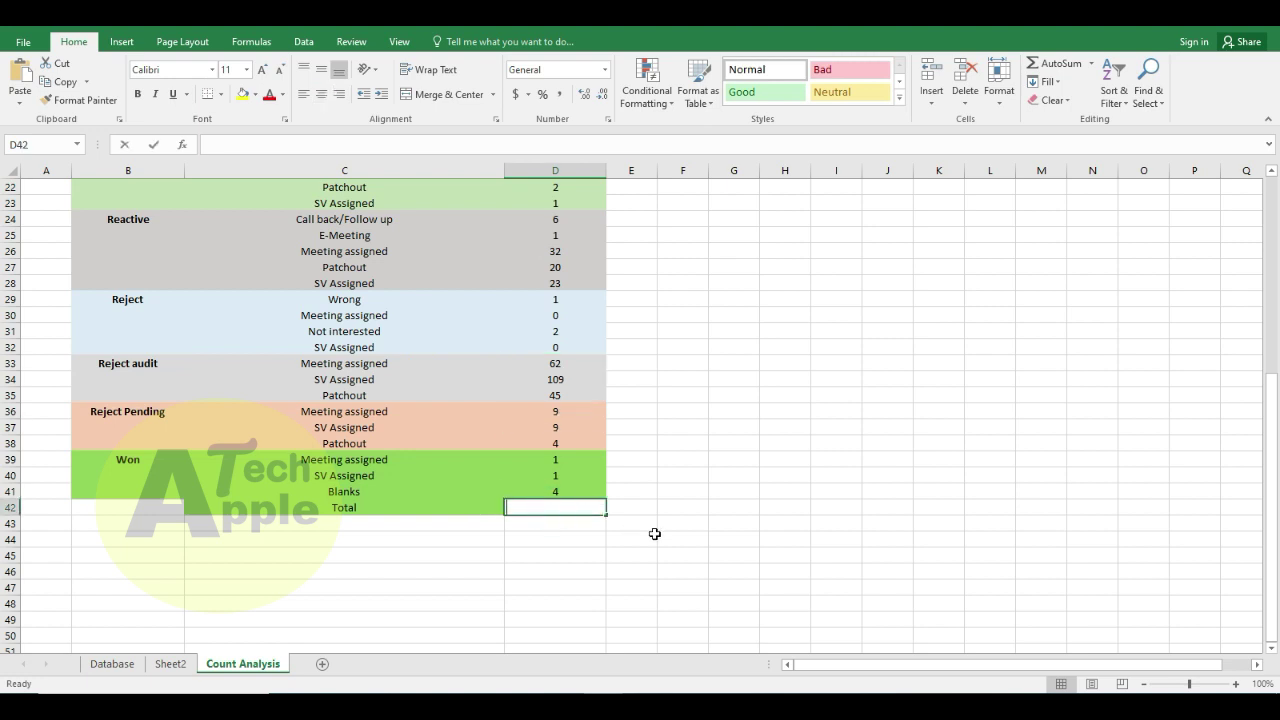
{"action": "type", "text": "=SUM("}
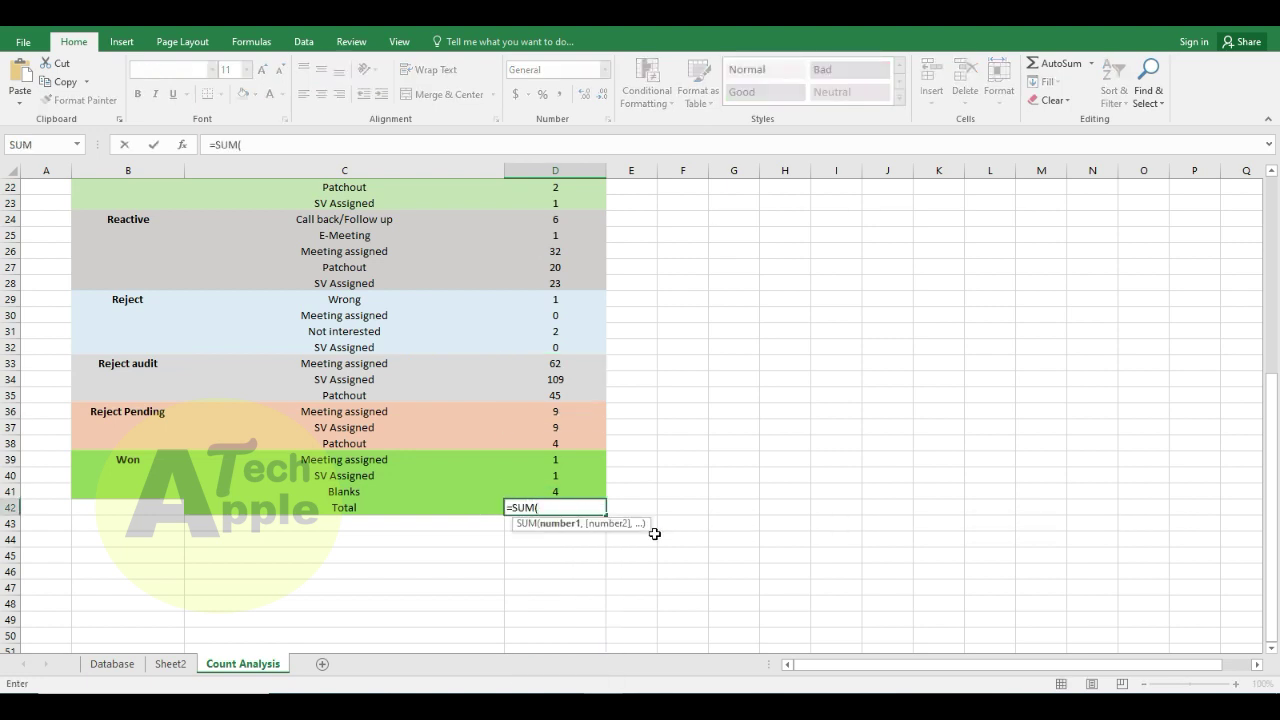
{"action": "scroll", "coordinate": [617, 326], "scroll_direction": "up", "scroll_amount": 2}
{"action": "scroll", "coordinate": [568, 219], "scroll_direction": "up", "scroll_amount": 5}
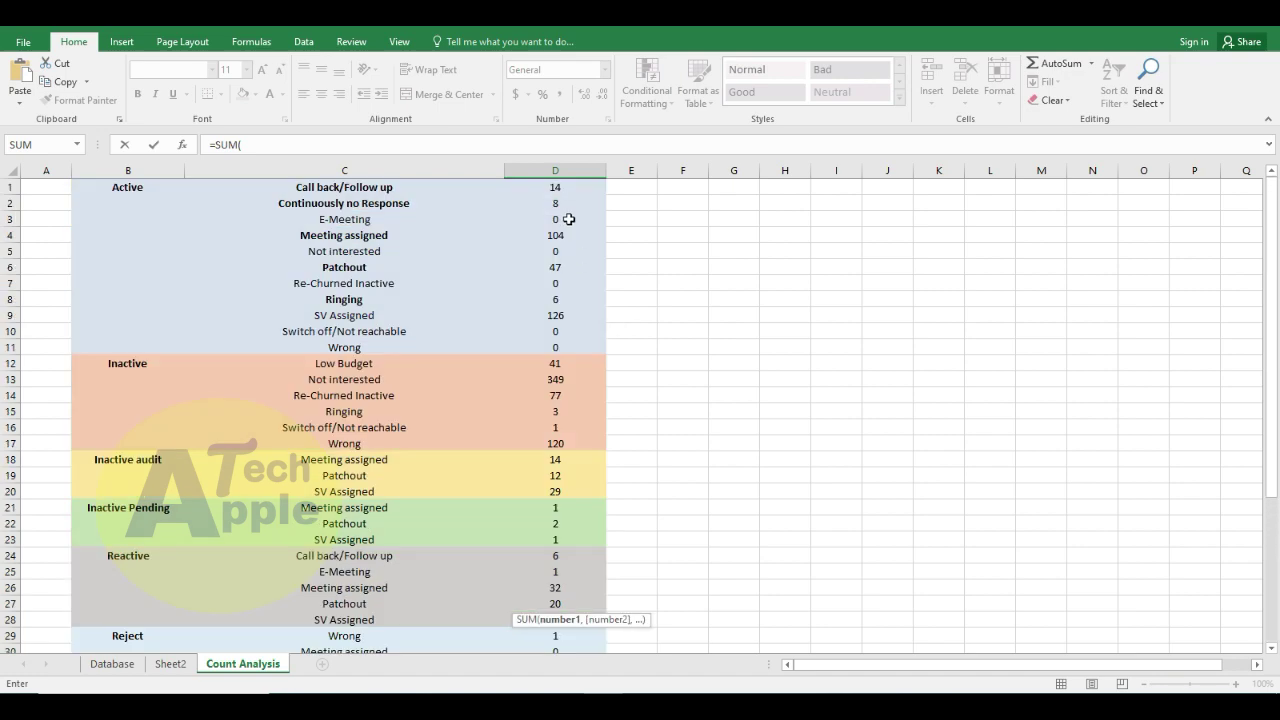
{"action": "mouse_move", "coordinate": [579, 190]}
{"action": "left_mouse_down"}
{"action": "mouse_move", "coordinate": [576, 622]}
{"action": "mouse_move", "coordinate": [560, 476]}
{"action": "left_mouse_up"}
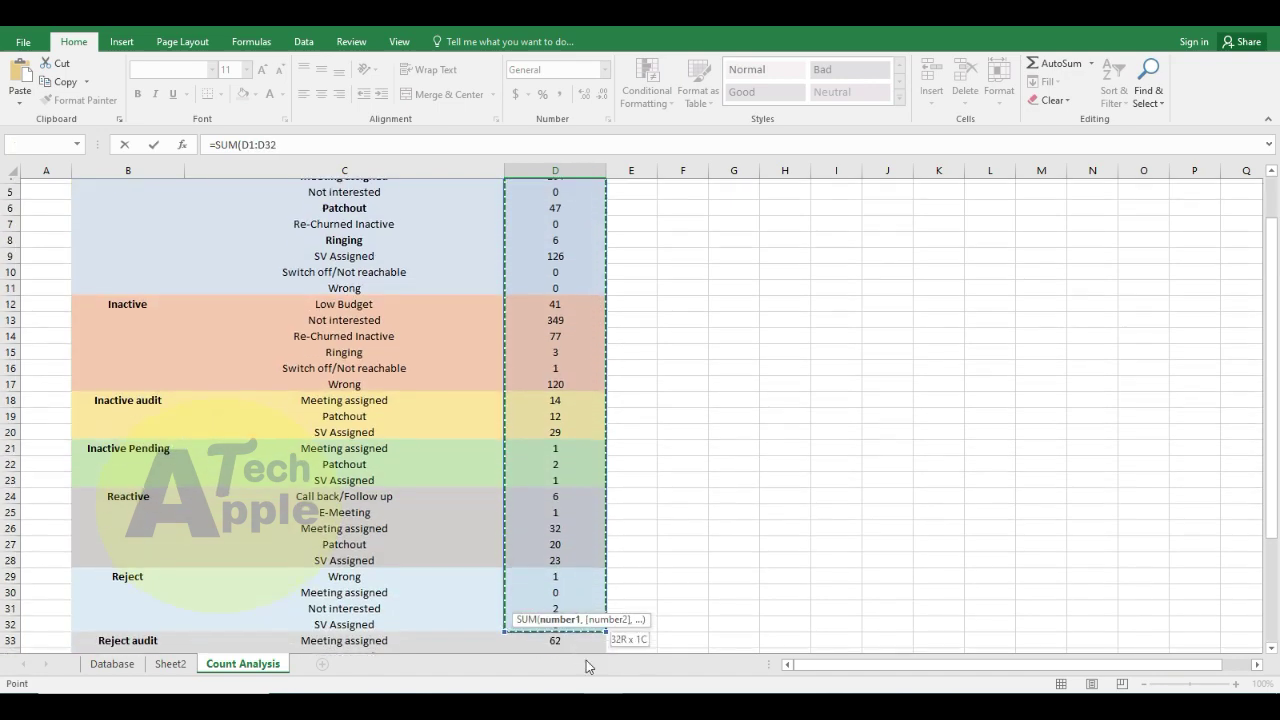
{"action": "scroll", "coordinate": [603, 472], "scroll_direction": "down", "scroll_amount": 4}
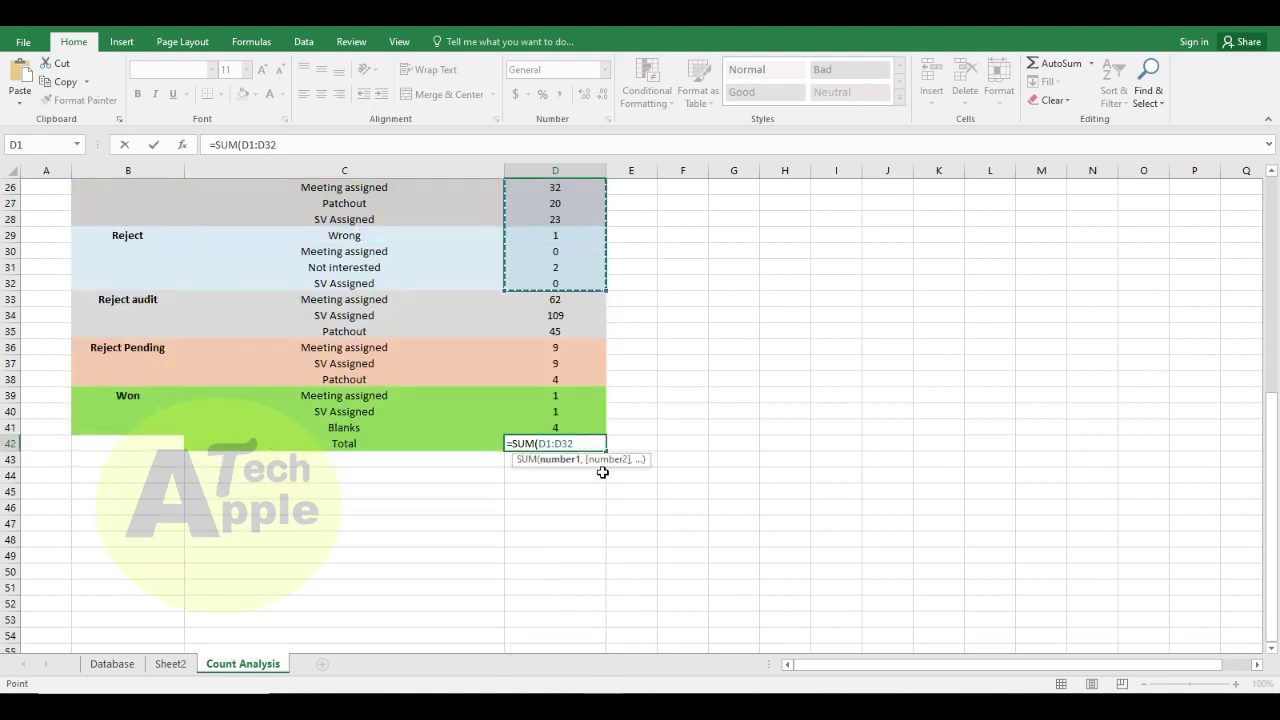
{"action": "key", "text": "BackSpace"}
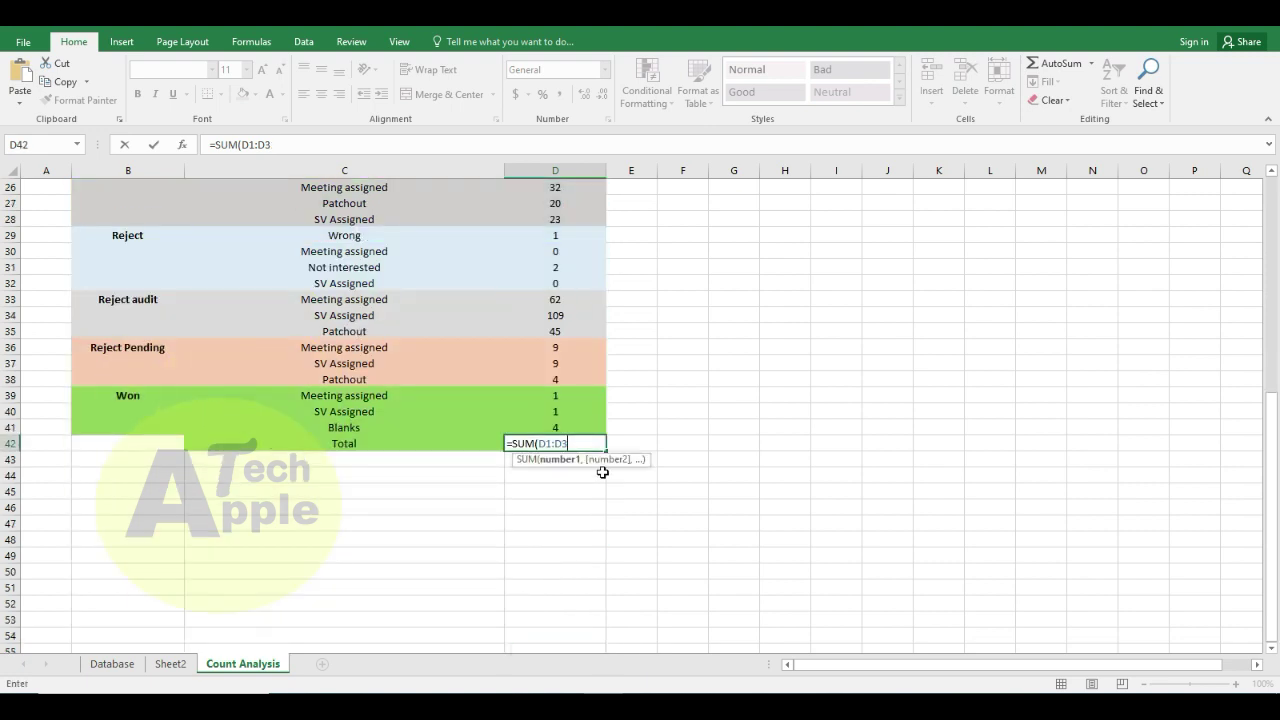
{"action": "key", "text": "BackSpace"}
{"action": "key", "text": "BackSpace"}
{"action": "key", "text": "BackSpace"}
{"action": "type", "text": "1:D41"}
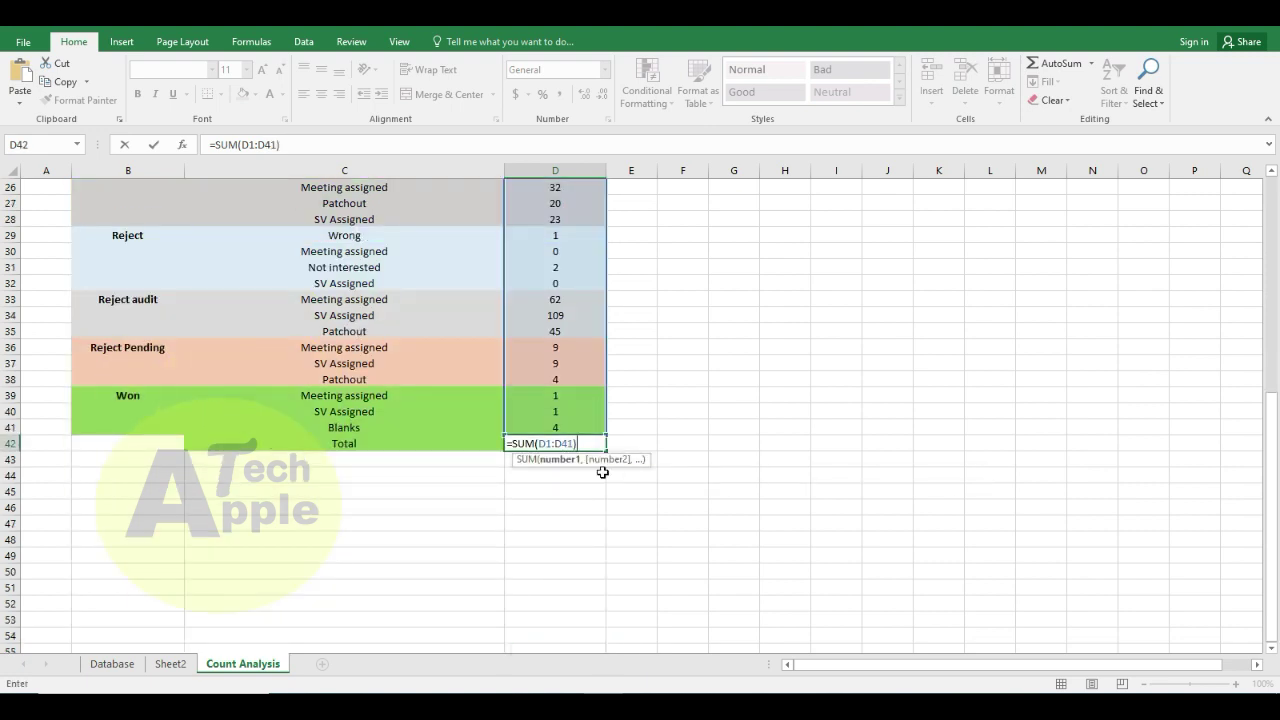
{"action": "key", "text": "Return"}
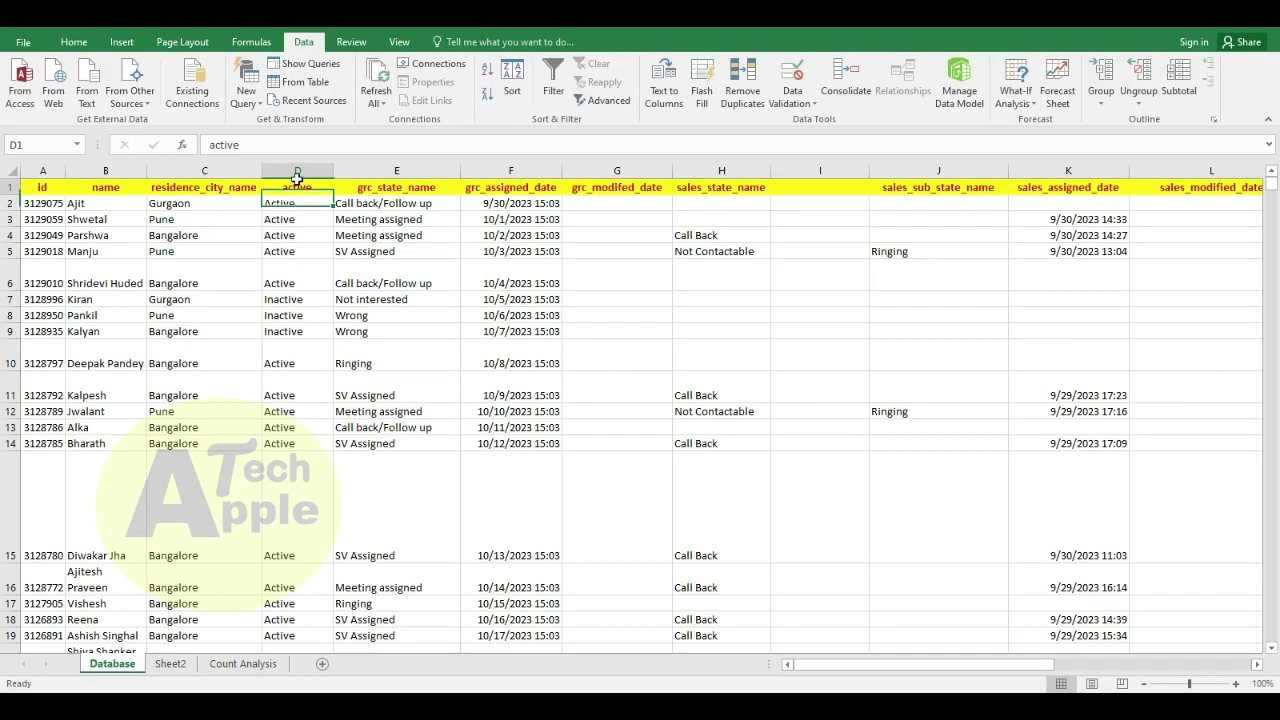
{"action": "left_click", "coordinate": [297, 178]}
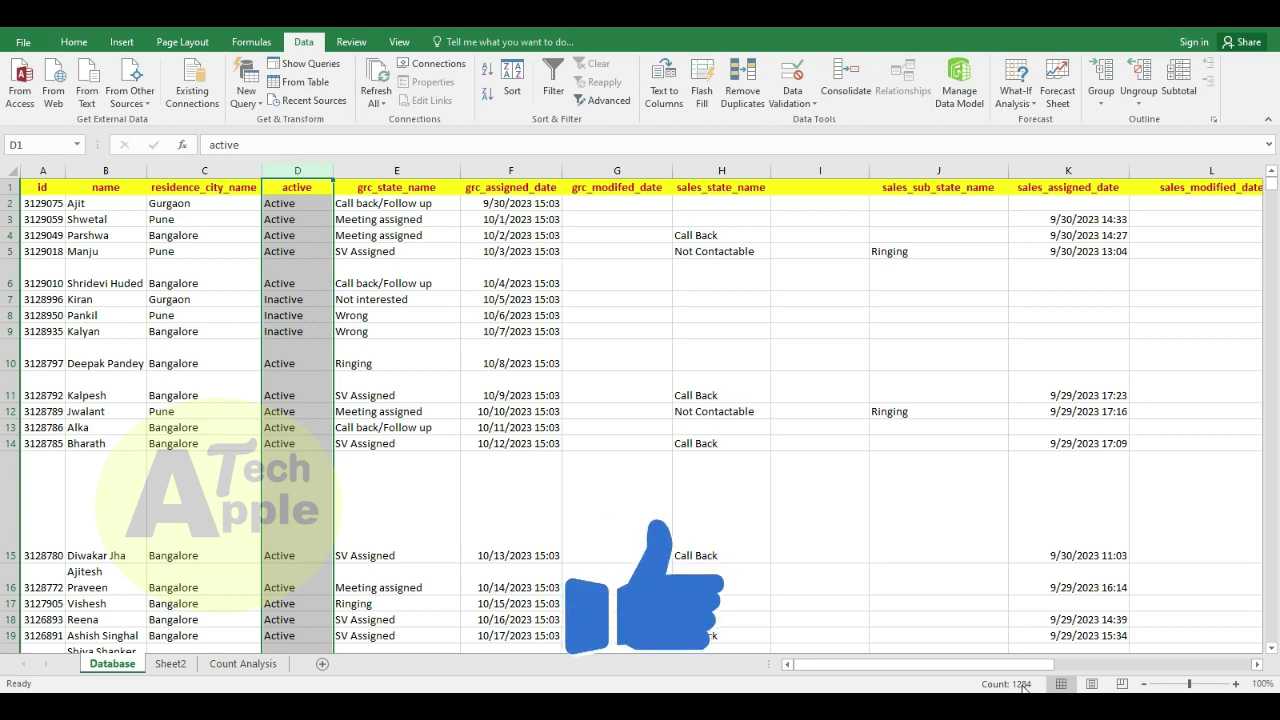
{"action": "left_click", "coordinate": [248, 664]}
{"action": "scroll", "coordinate": [505, 570], "scroll_direction": "down", "scroll_amount": 8}
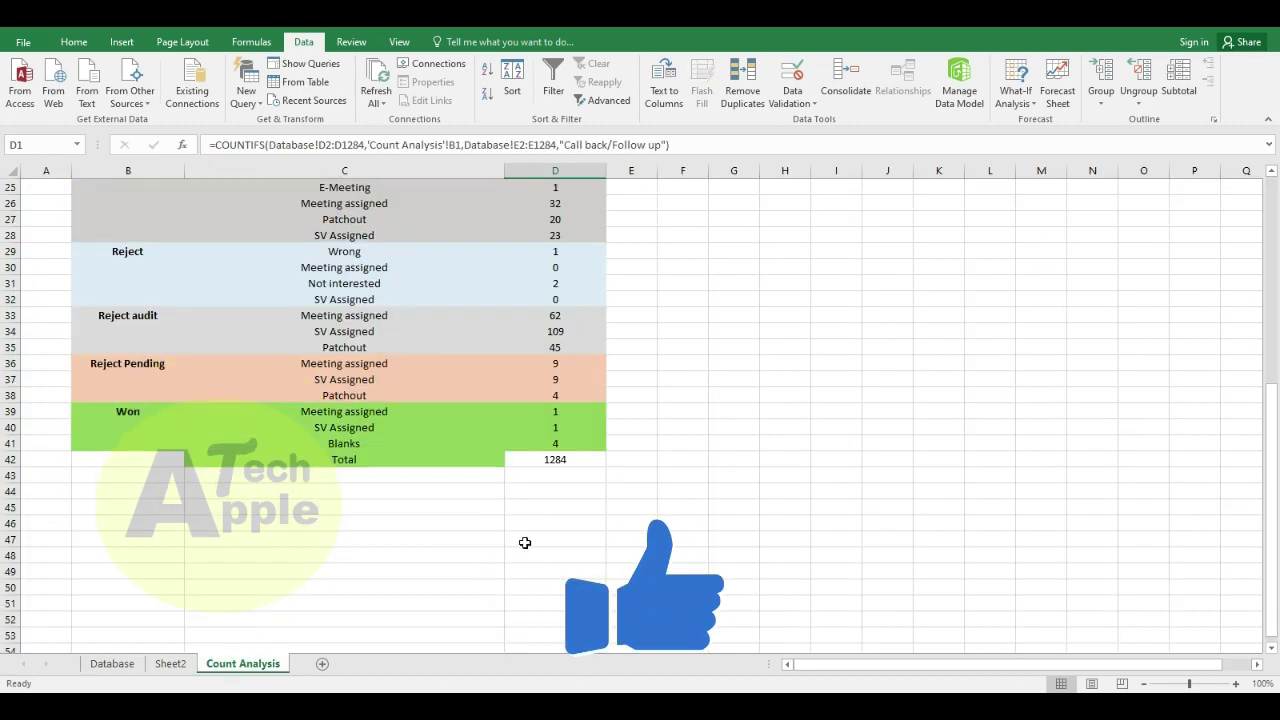
{"action": "left_click", "coordinate": [557, 461]}
{"action": "key", "text": "F2"}
{"action": "key", "text": "Escape"}
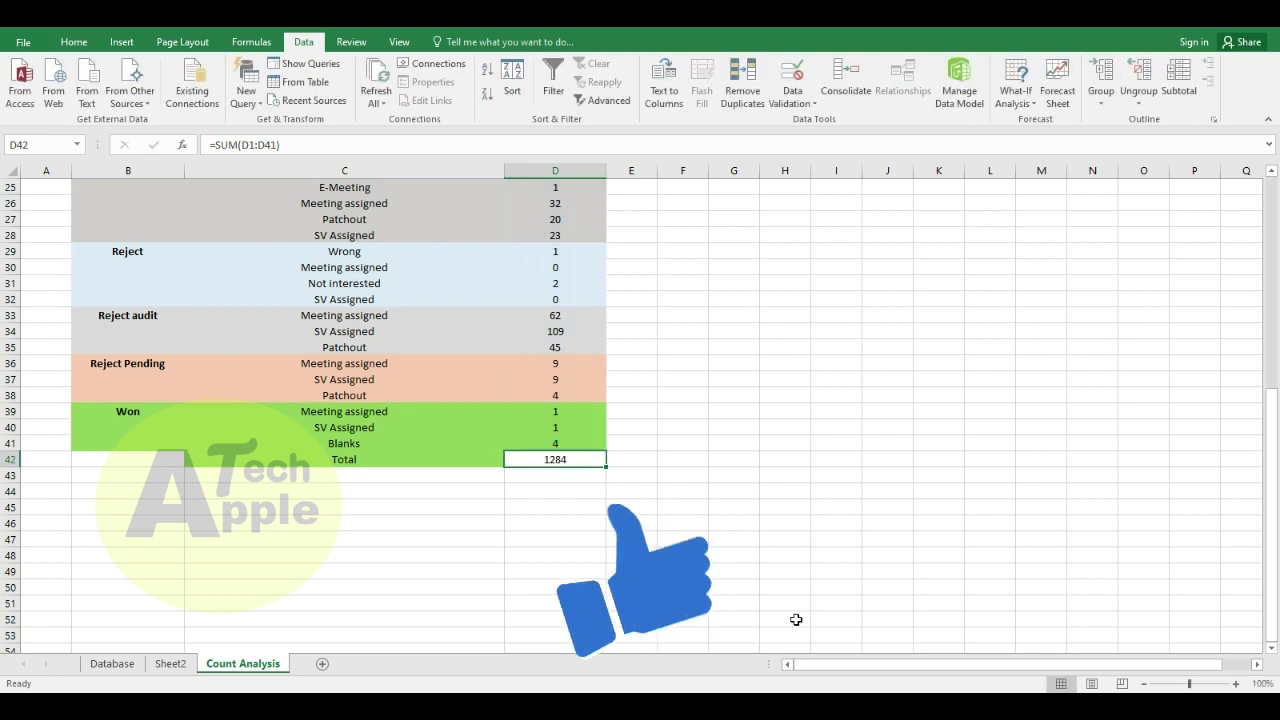
{"action": "scroll", "coordinate": [560, 366], "scroll_direction": "up", "scroll_amount": 8}
{"action": "left_click", "coordinate": [569, 189]}
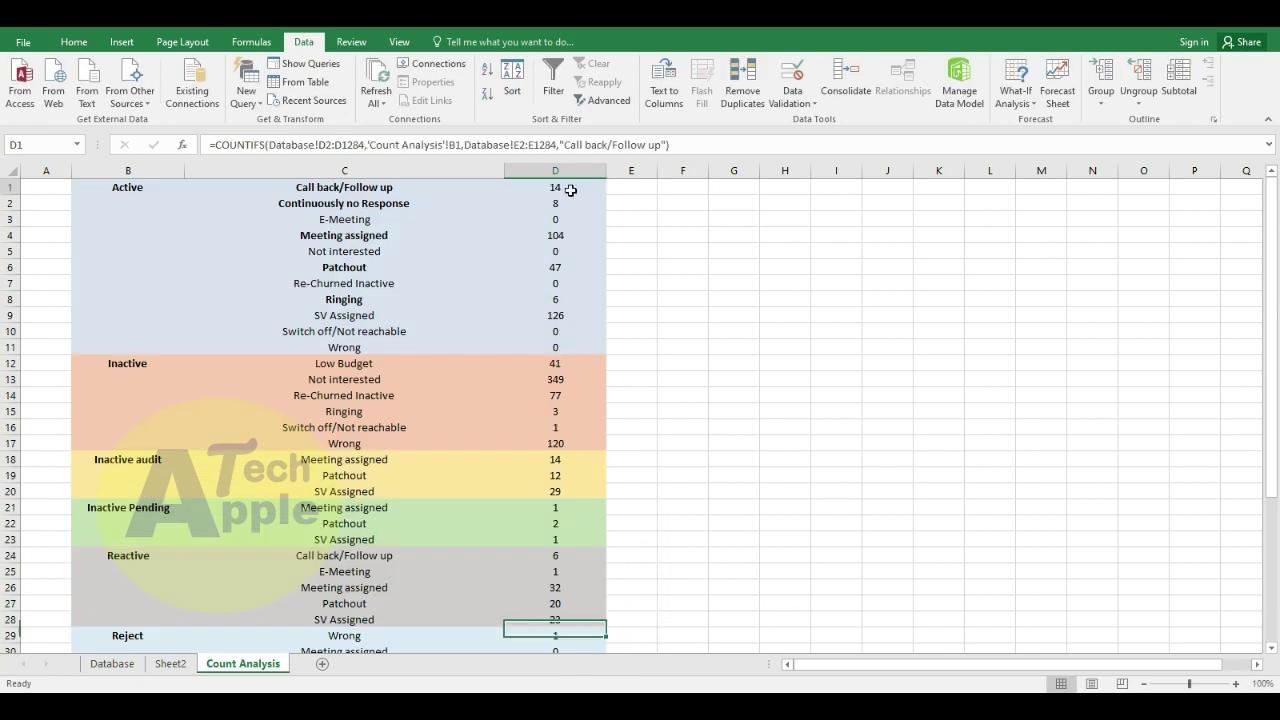